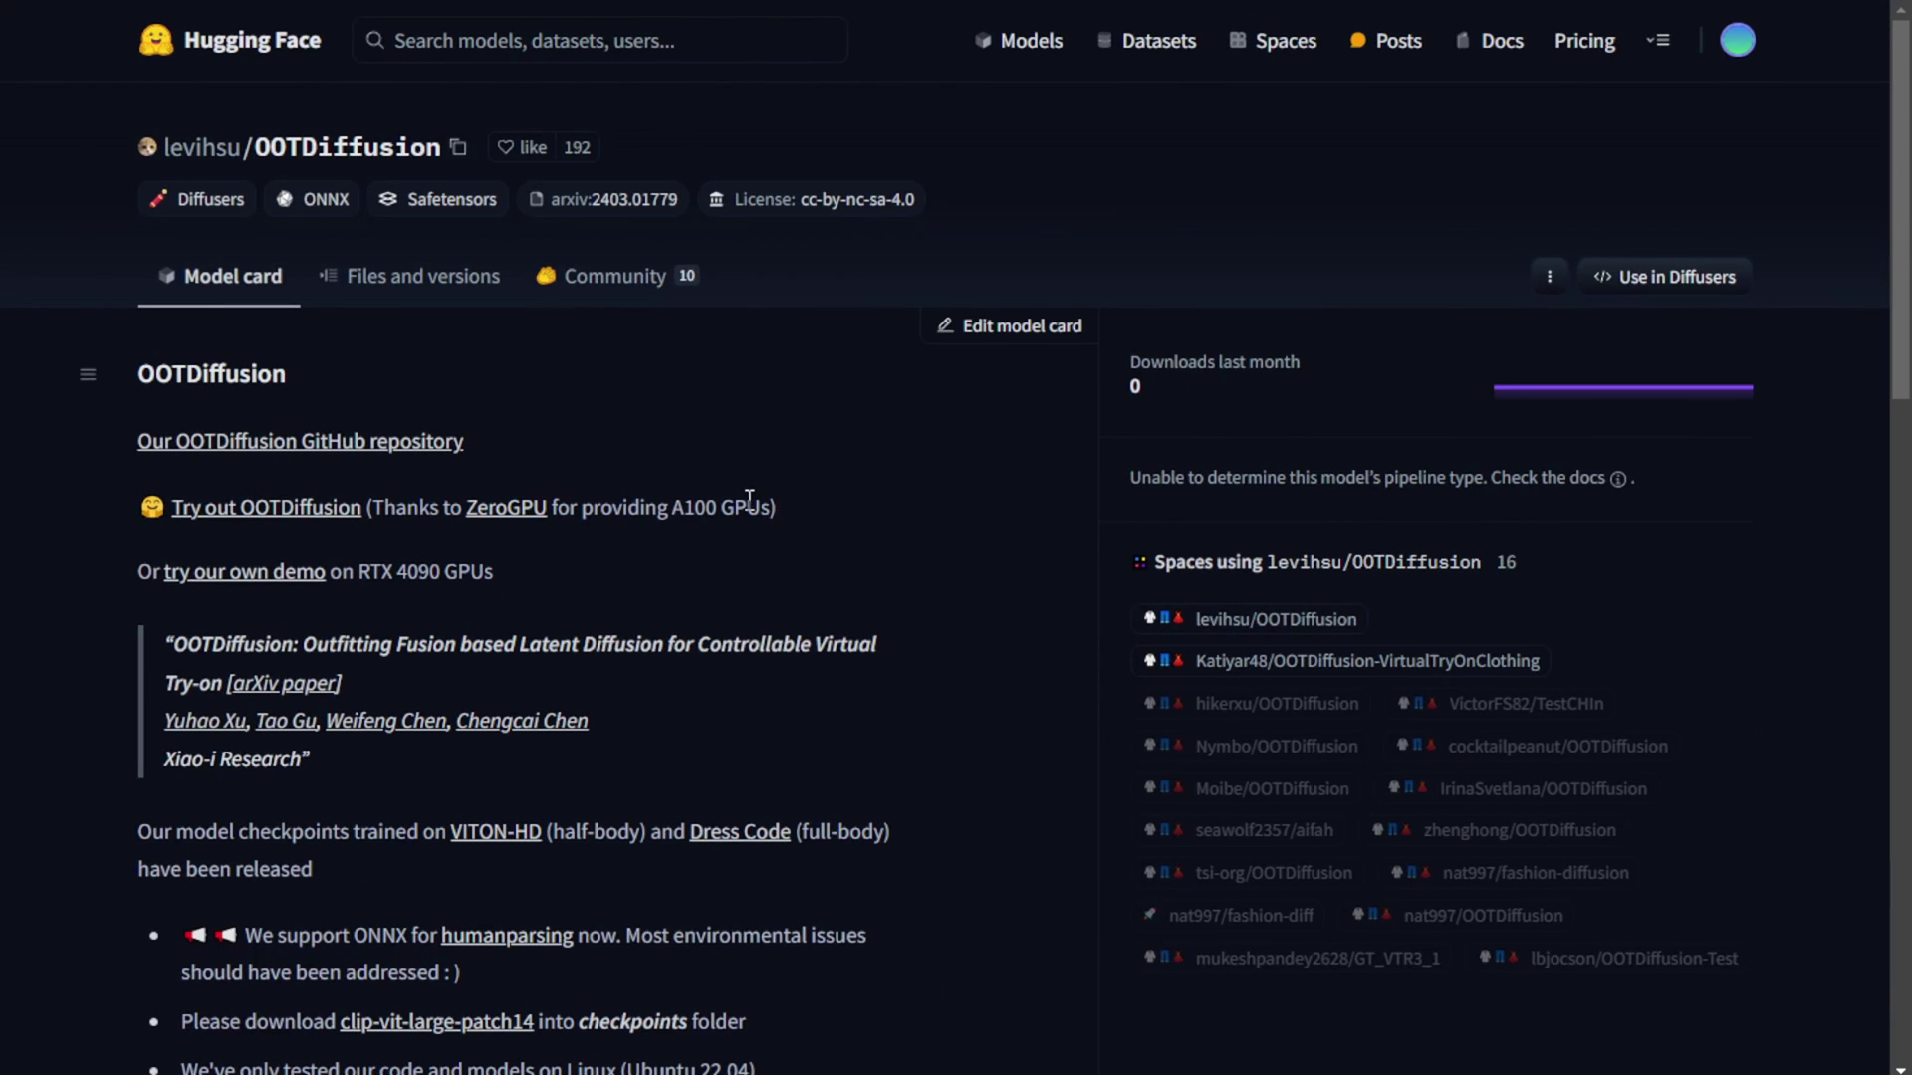
Scroll through the levihsu/OOTDiffusion model card and follow the 'Try out OOTDiffusion' link.
{"action": "scroll", "coordinate": [598, 478], "scroll_direction": "down", "scroll_amount": 3}
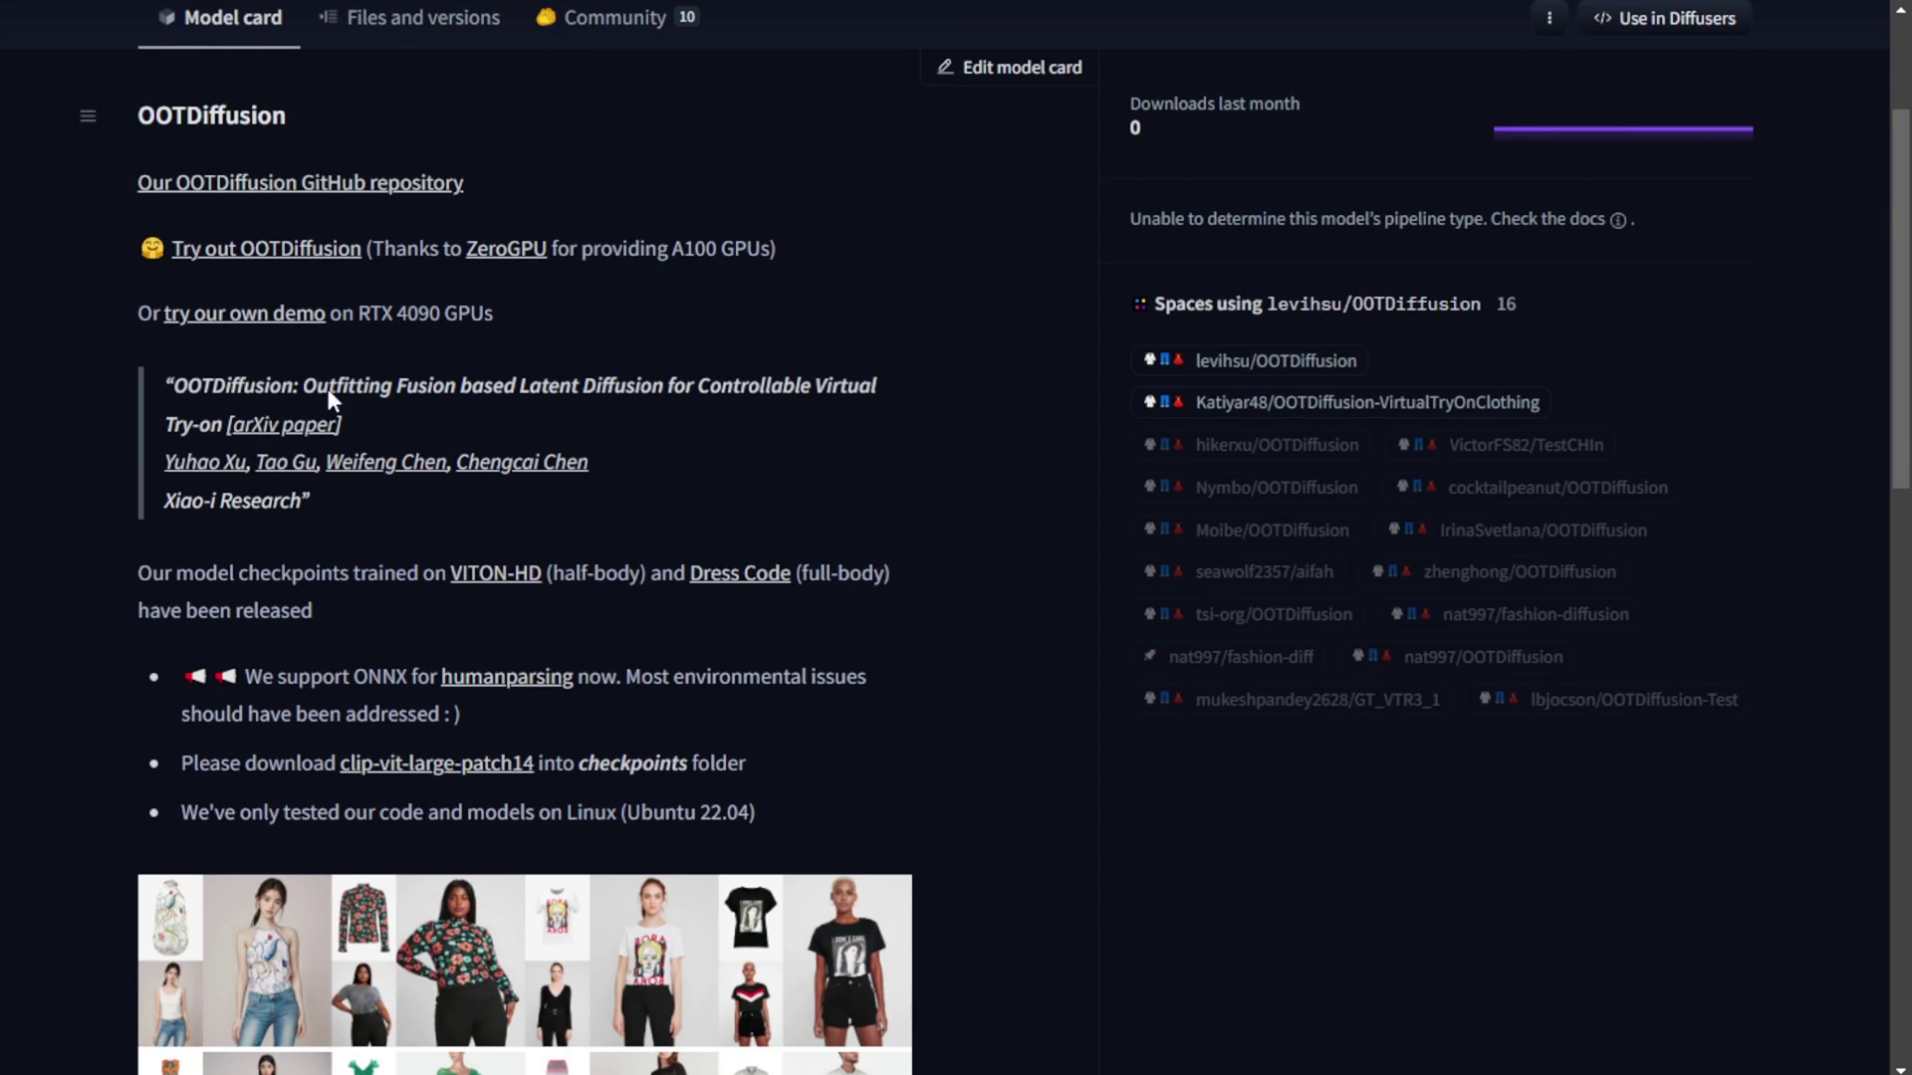
{"action": "scroll", "coordinate": [182, 316], "scroll_direction": "down", "scroll_amount": 2}
{"action": "scroll", "coordinate": [182, 322], "scroll_direction": "down", "scroll_amount": 3}
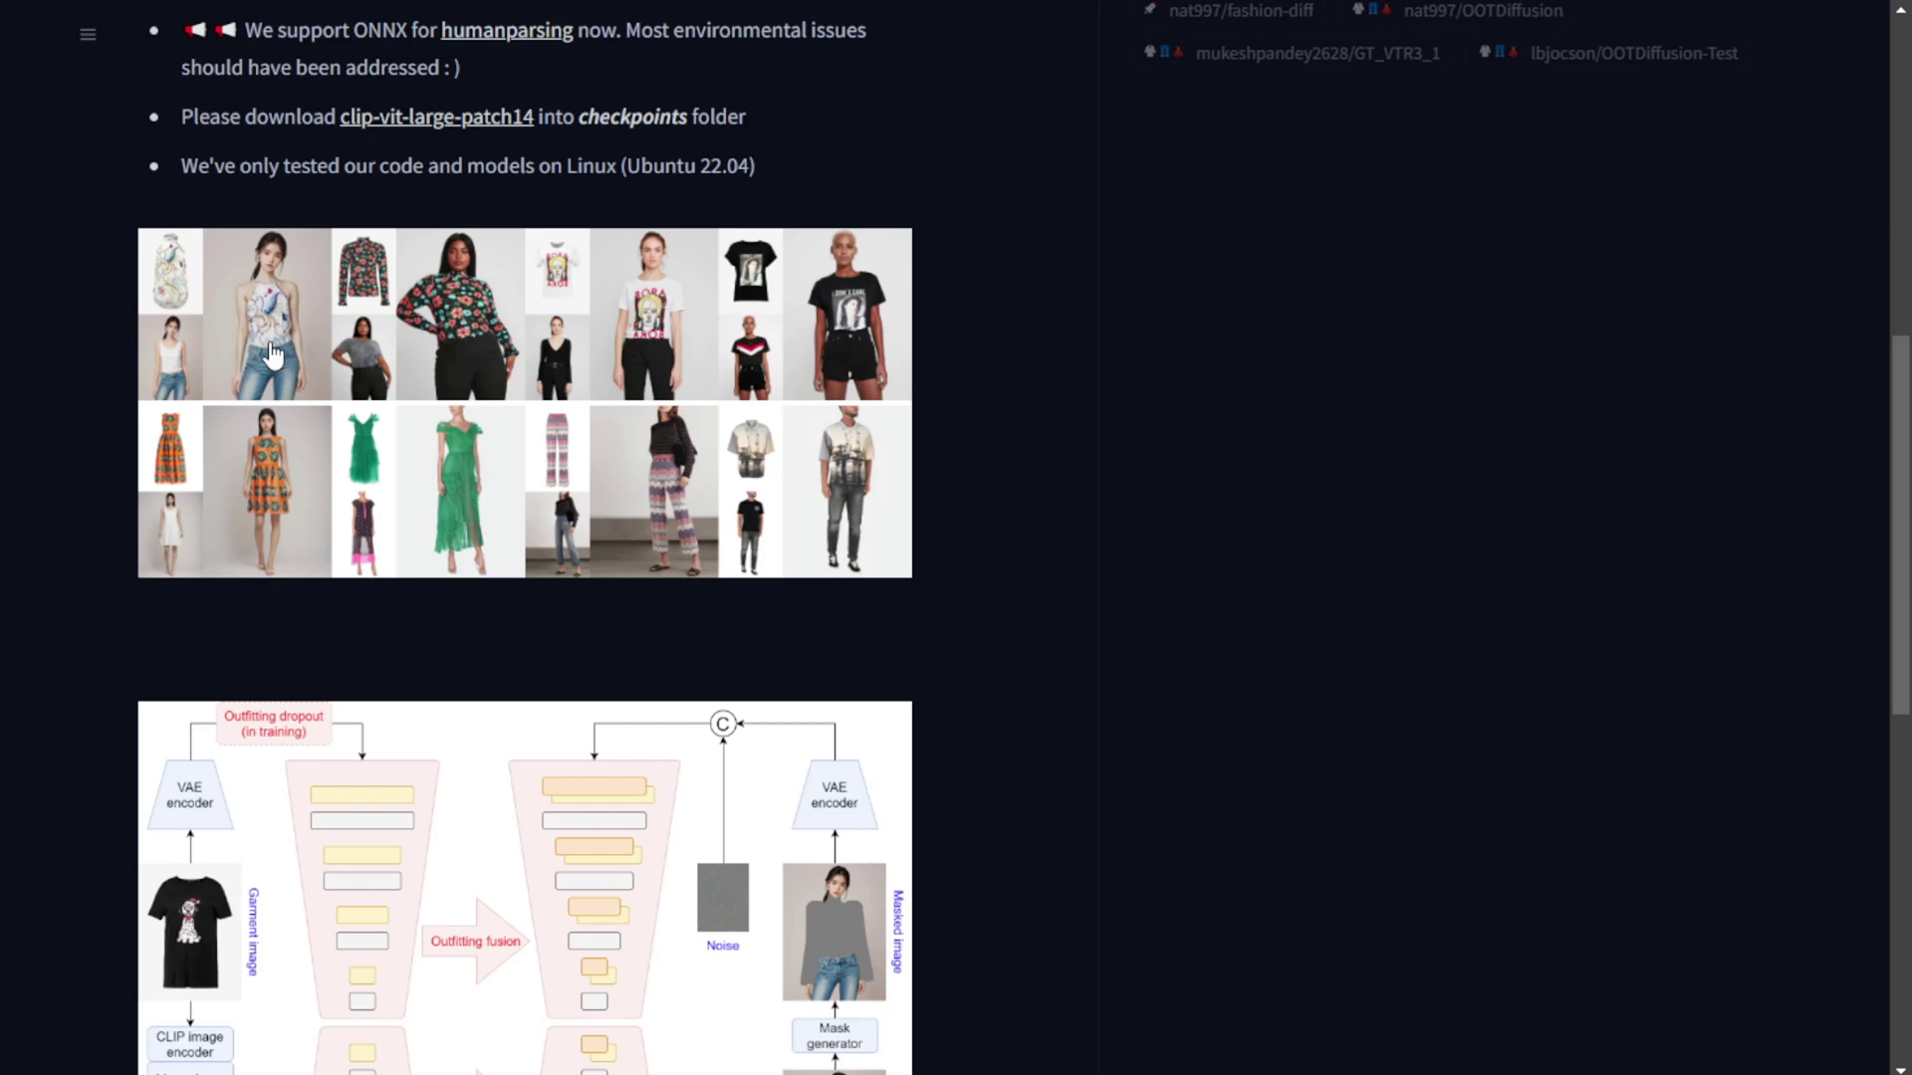
{"action": "scroll", "coordinate": [271, 354], "scroll_direction": "up", "scroll_amount": 6}
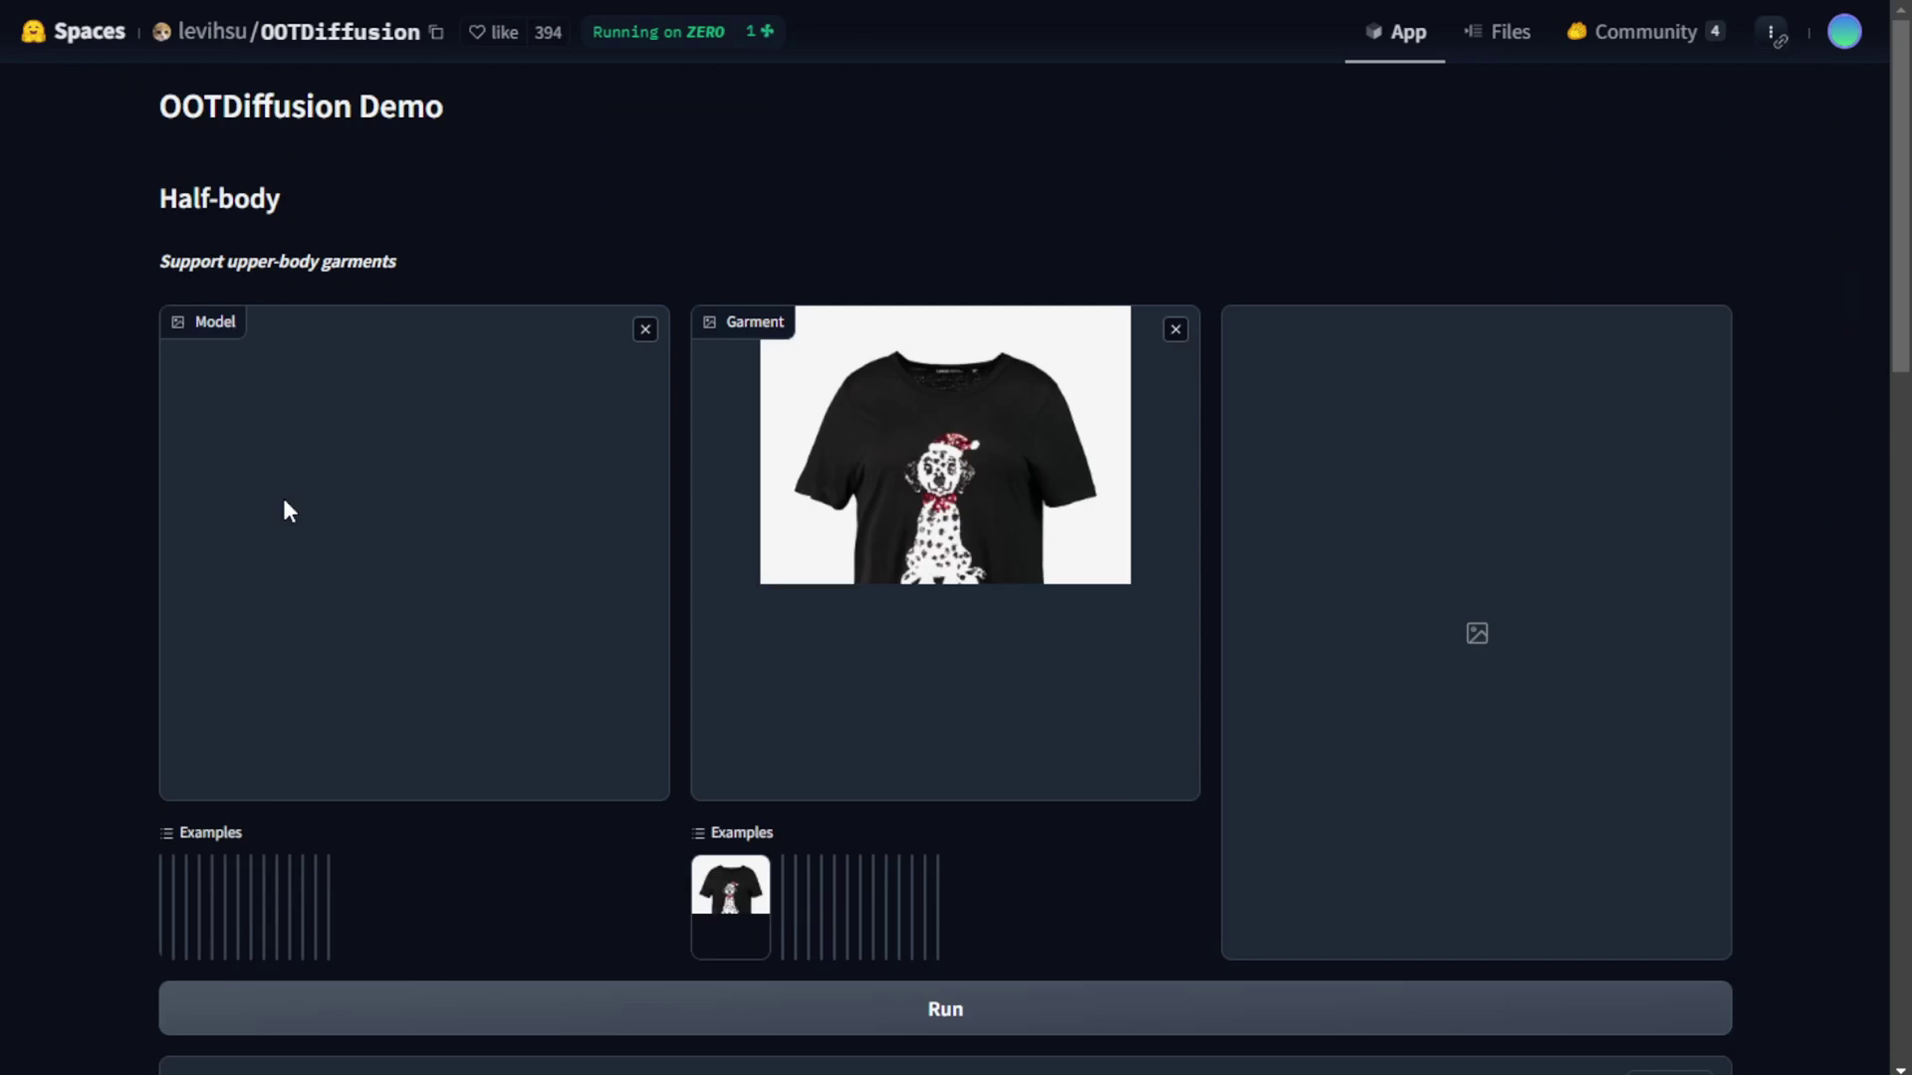
Check the demo's sliders and load the black mesh top model from the Examples.
{"action": "scroll", "coordinate": [827, 623], "scroll_direction": "down", "scroll_amount": 3}
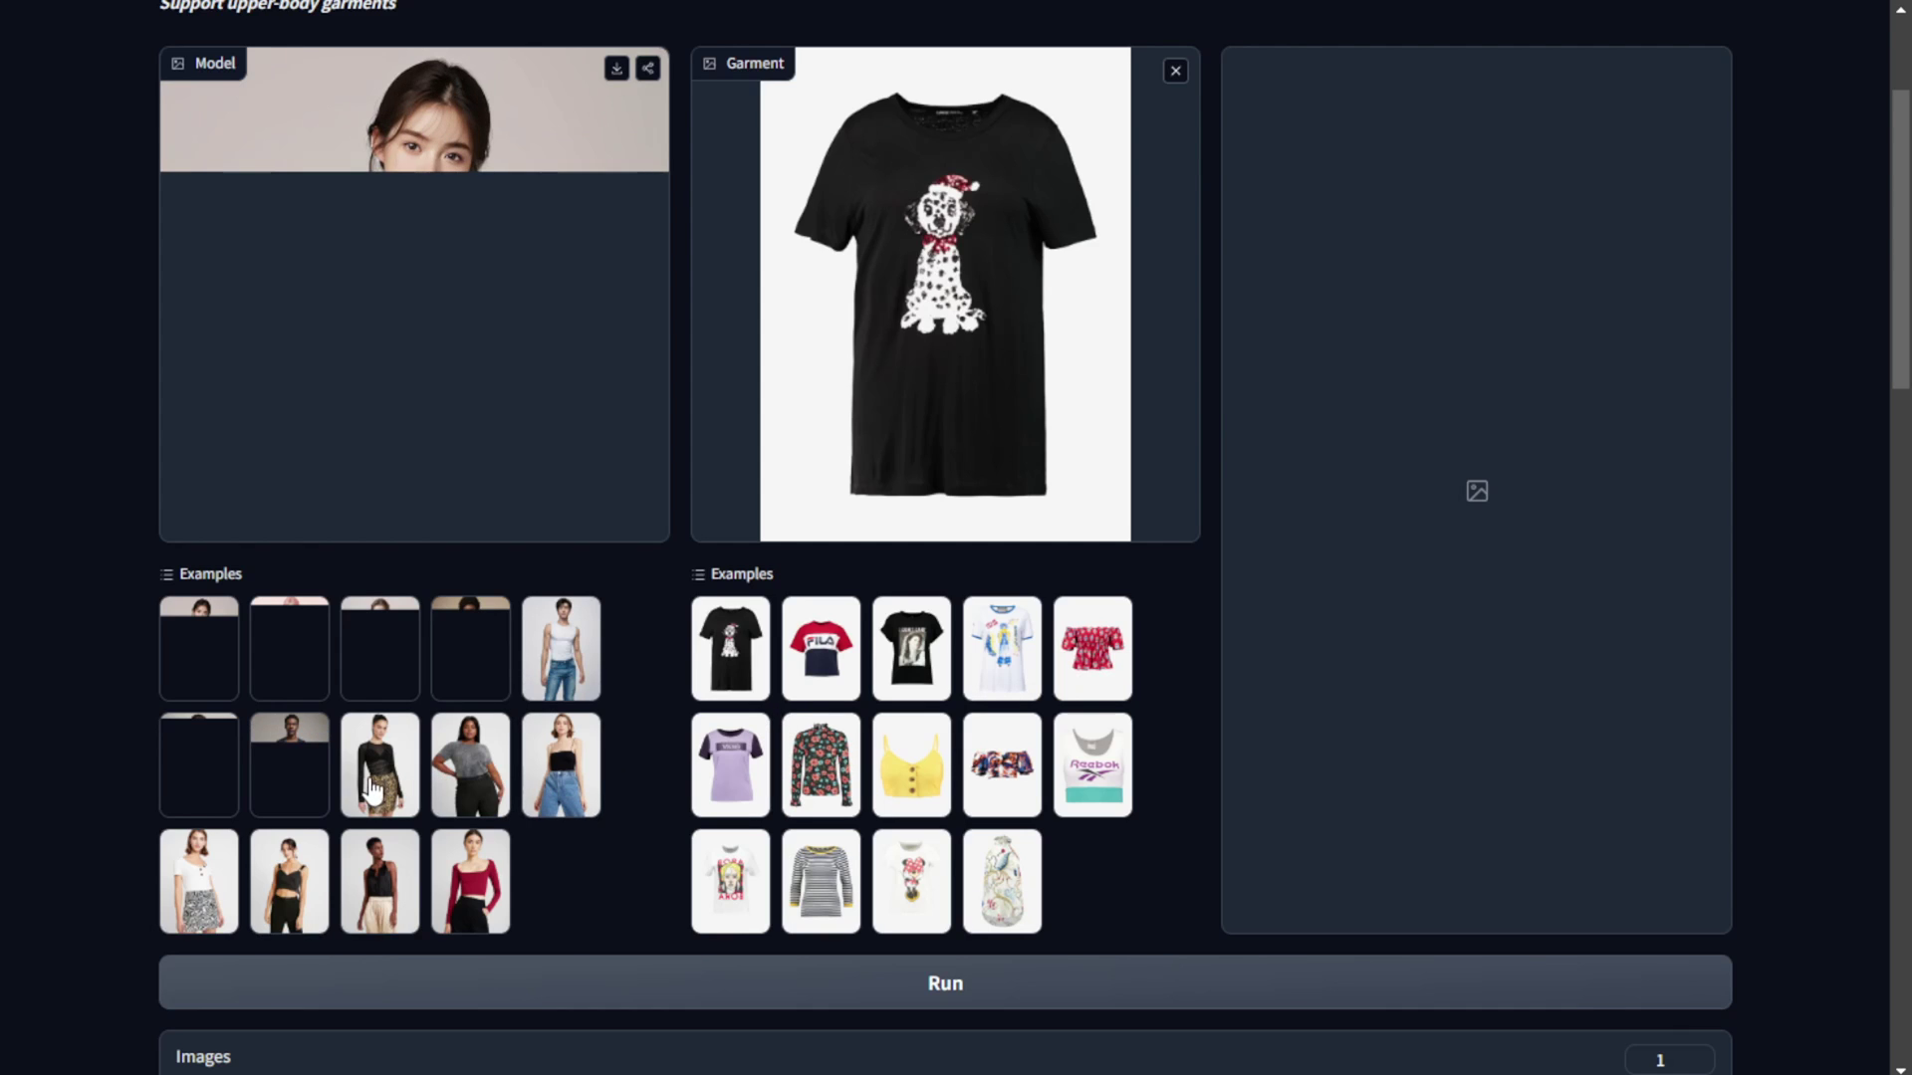
{"action": "scroll", "coordinate": [661, 629], "scroll_direction": "down", "scroll_amount": 4}
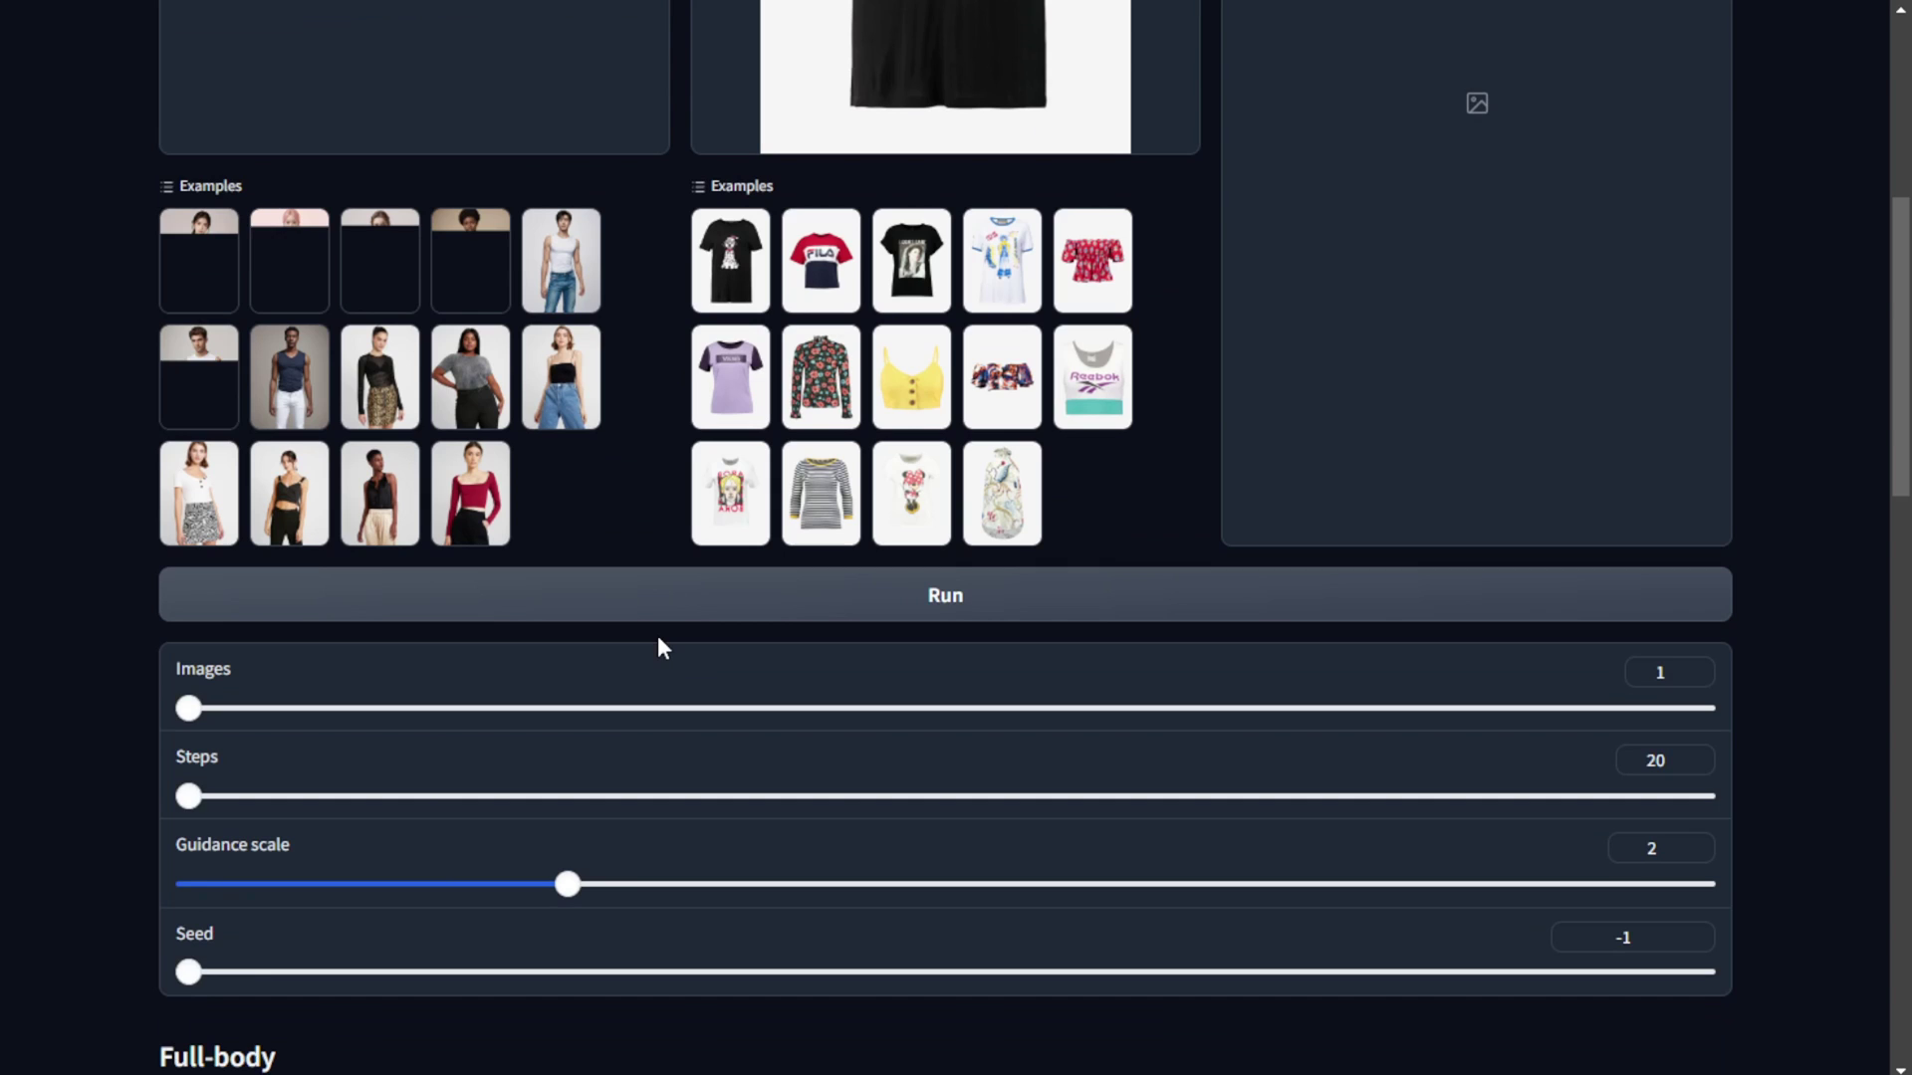
{"action": "scroll", "coordinate": [340, 525], "scroll_direction": "up", "scroll_amount": 4}
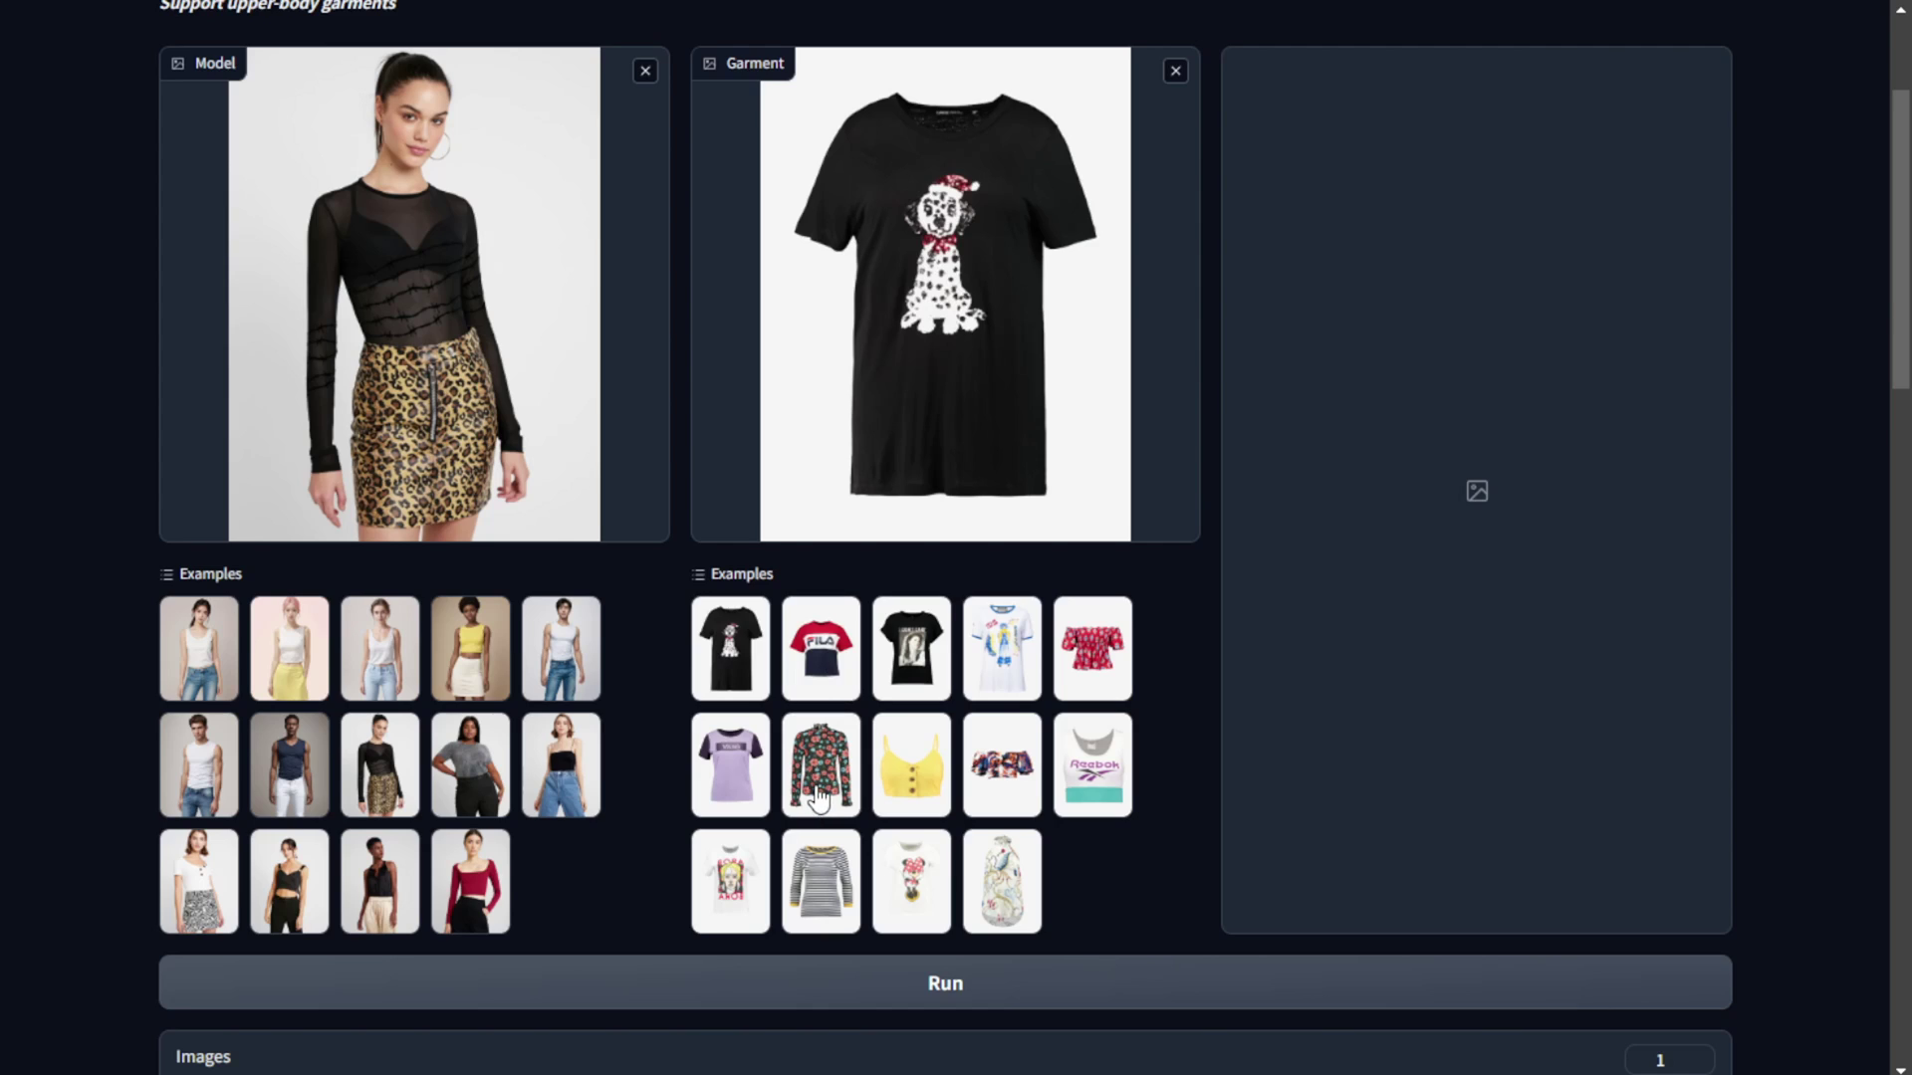
Run the try-on with the Reebok crop top, then with the red-top model and I DON'T CARE tee.
{"action": "left_click", "coordinate": [1093, 774]}
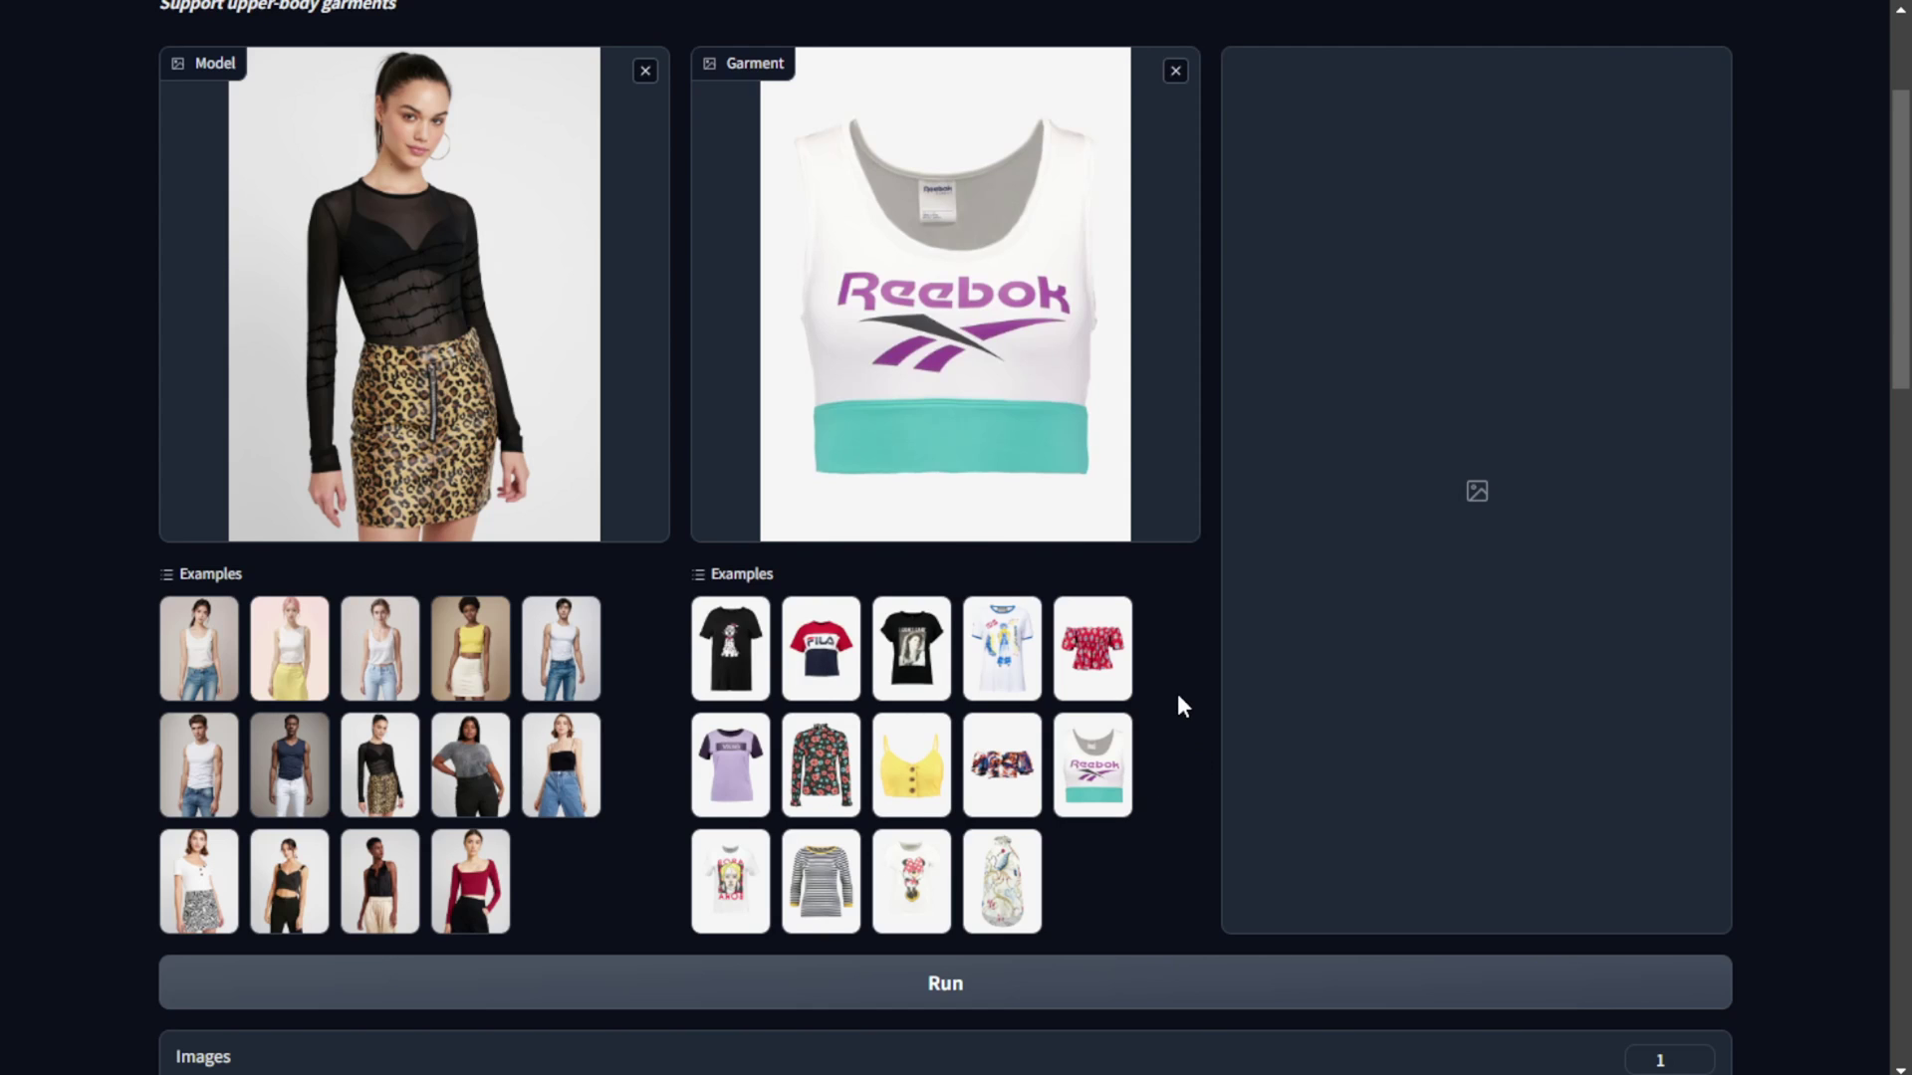
{"action": "left_click", "coordinate": [765, 987]}
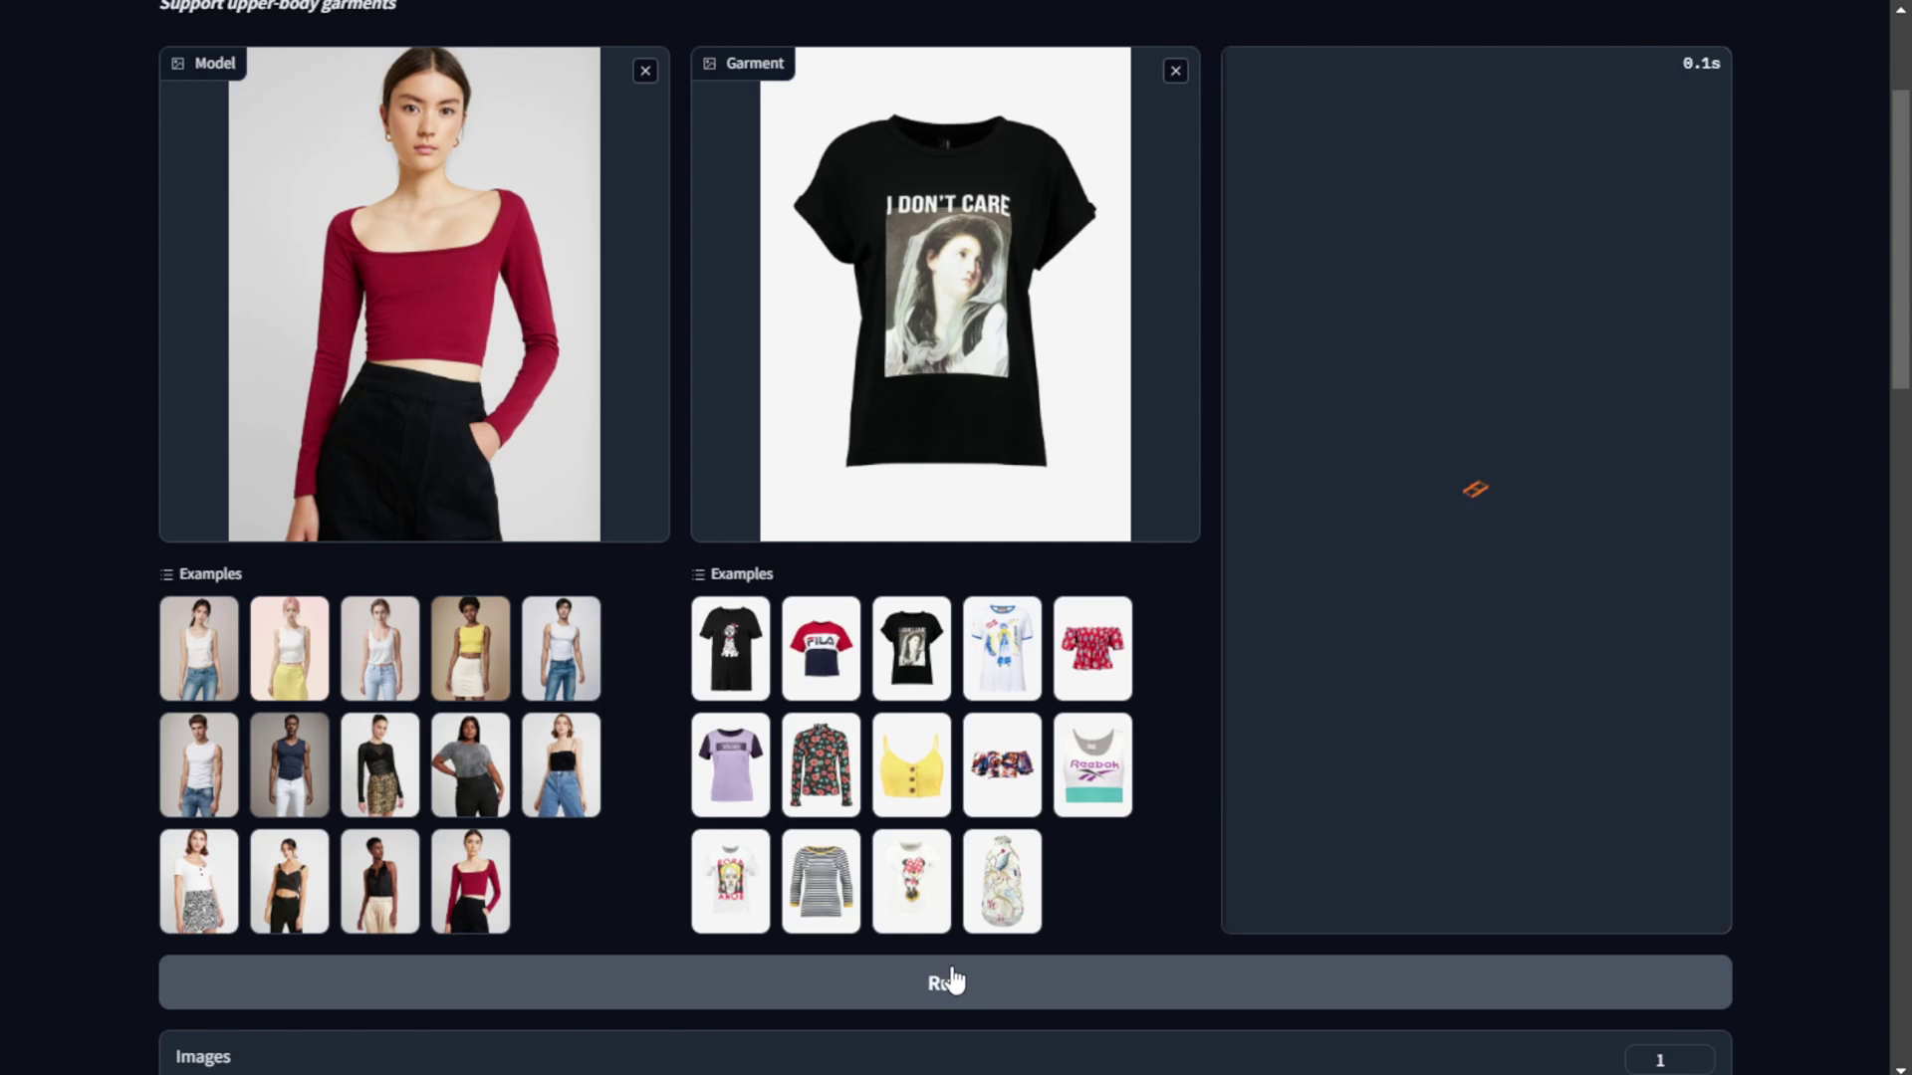
{"action": "left_click", "coordinate": [948, 980]}
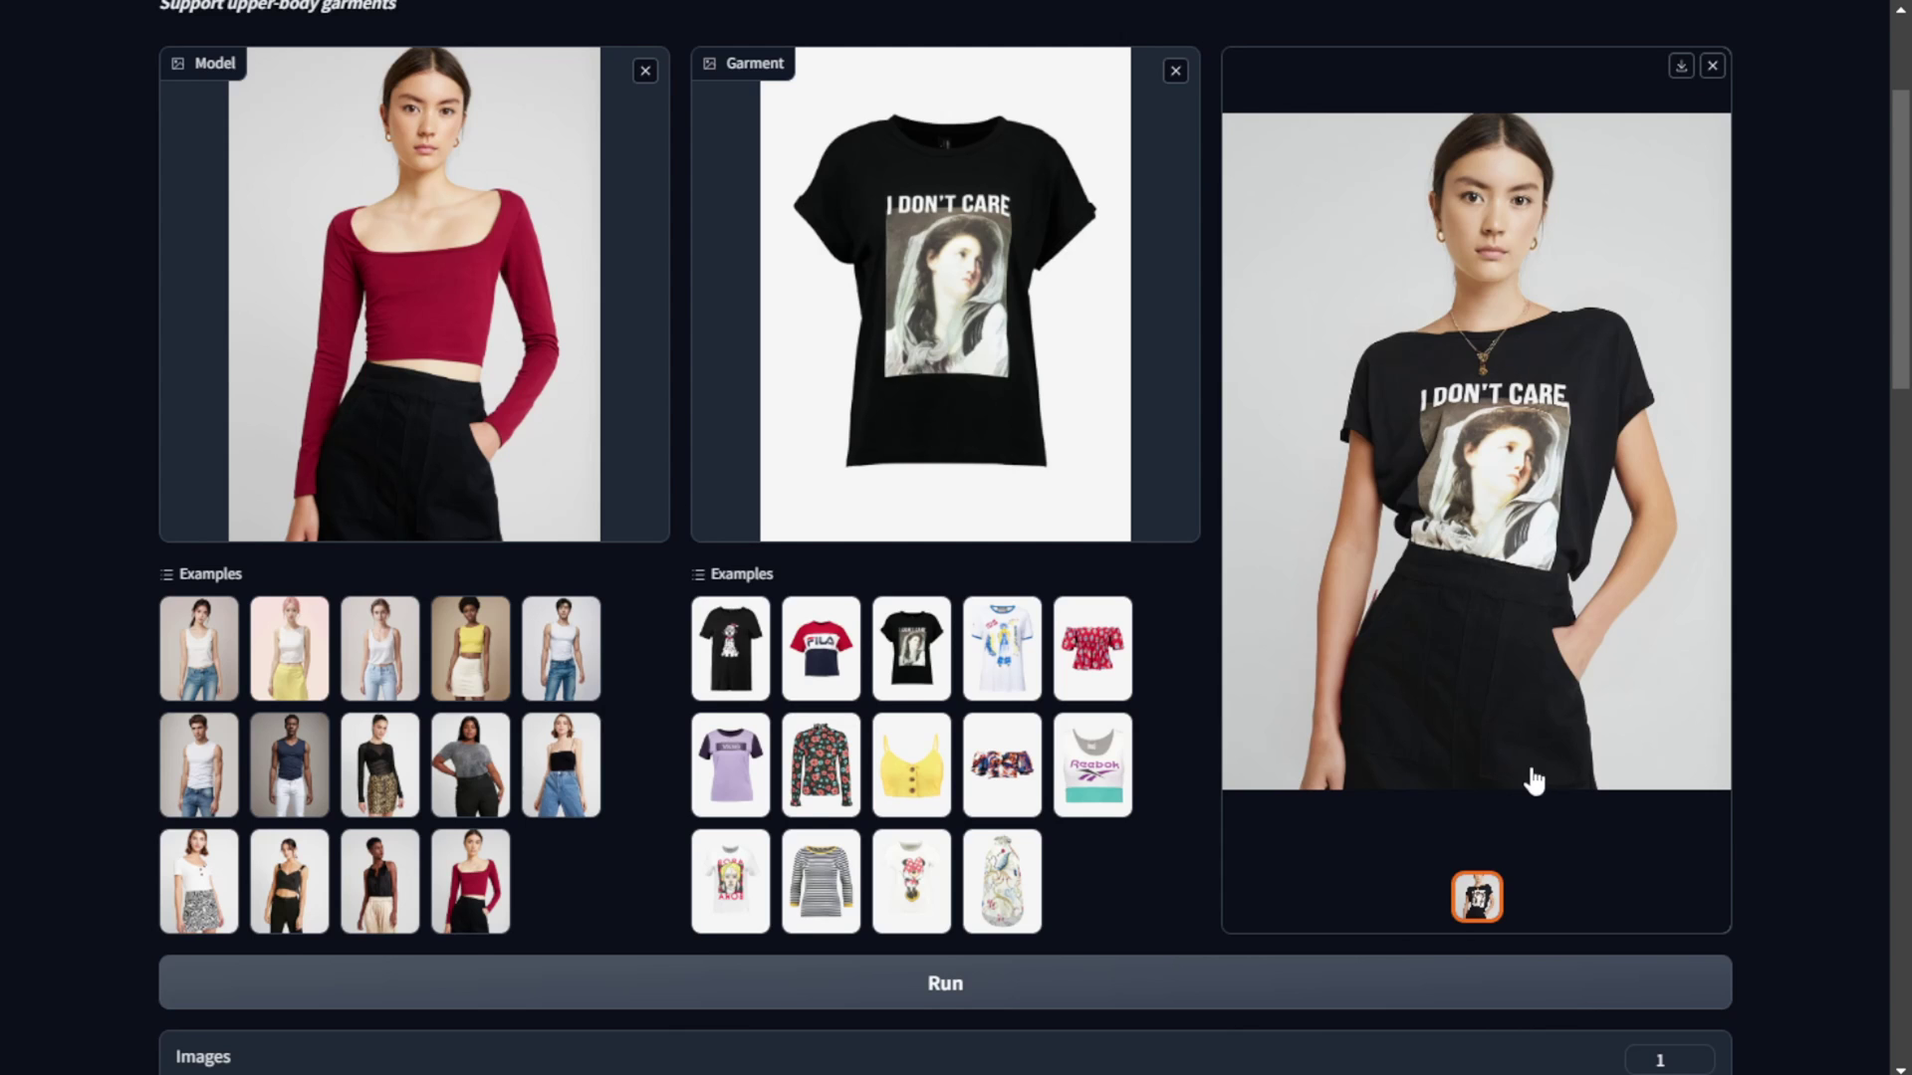
Scroll back to the top of the Space and return to the OOTDiffusion model card.
{"action": "scroll", "coordinate": [1528, 782], "scroll_direction": "down", "scroll_amount": 3}
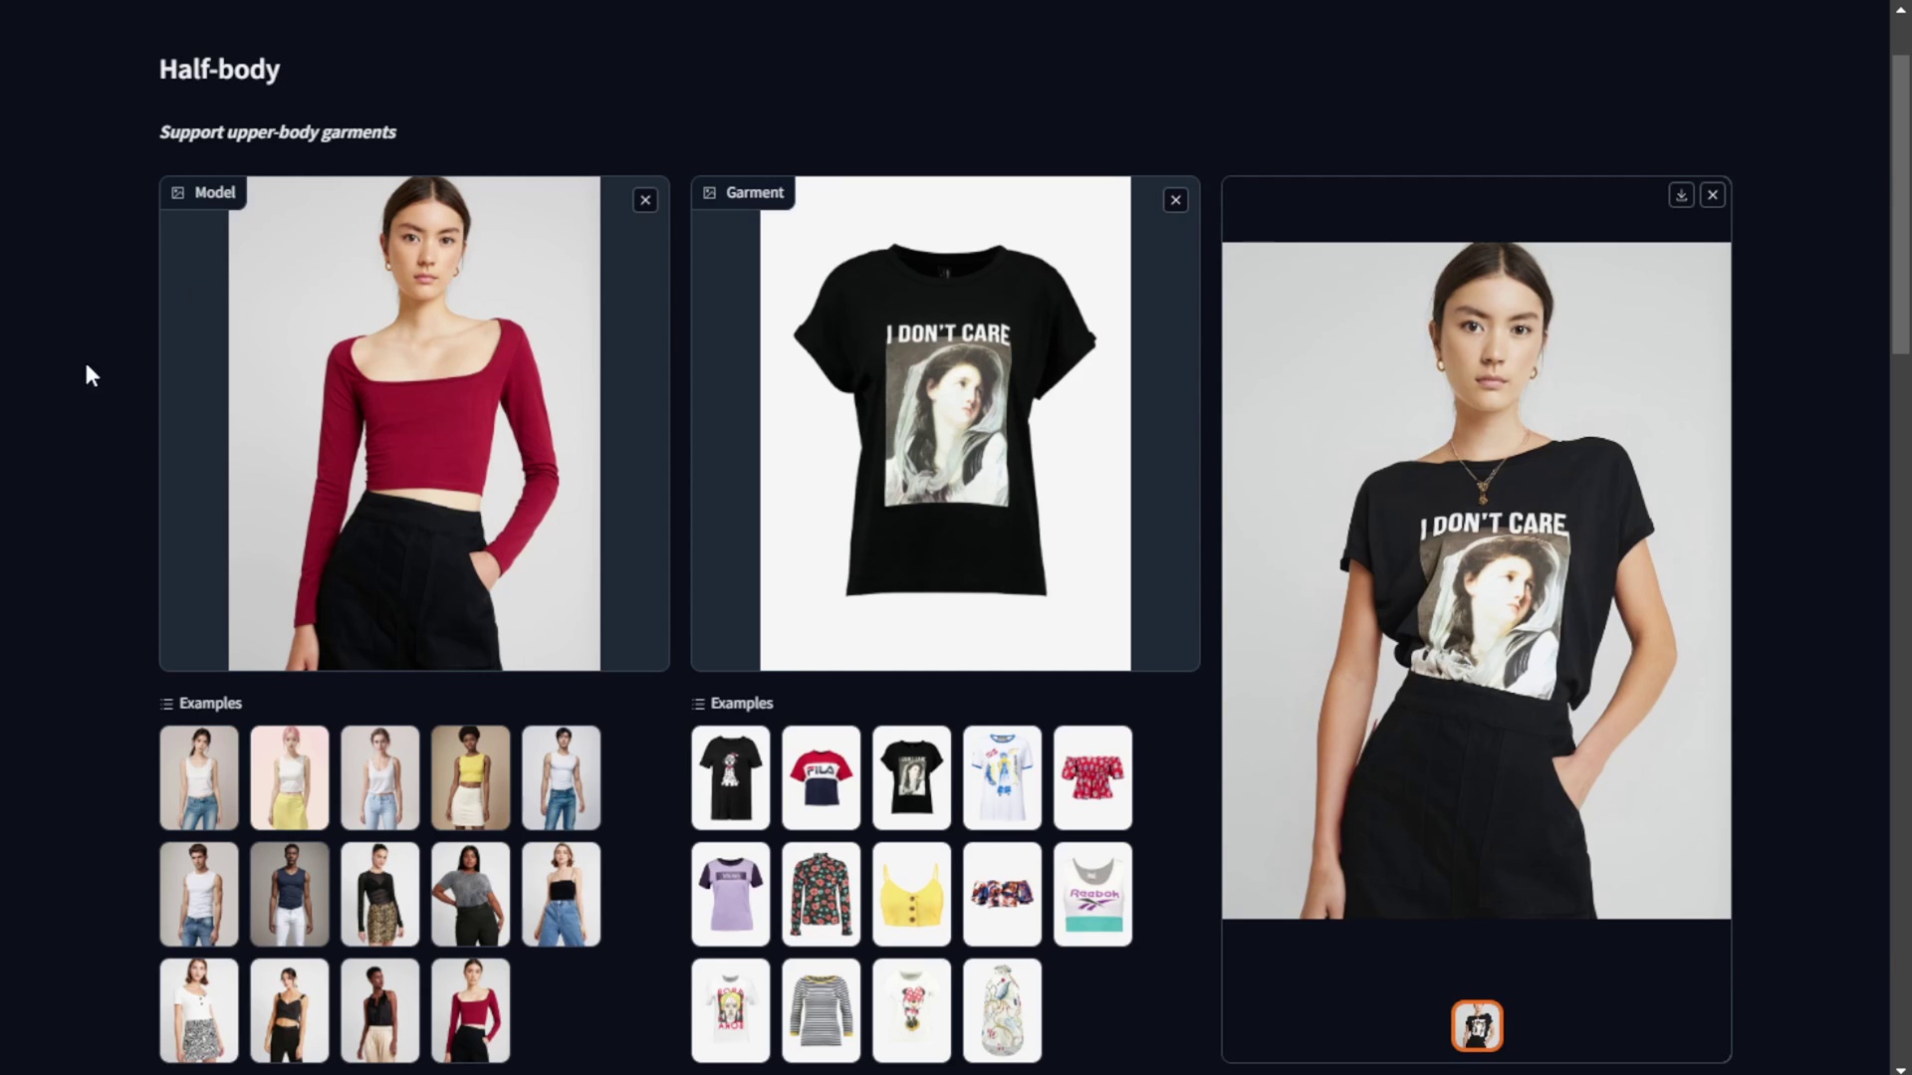
{"action": "scroll", "coordinate": [158, 233], "scroll_direction": "up", "scroll_amount": 1}
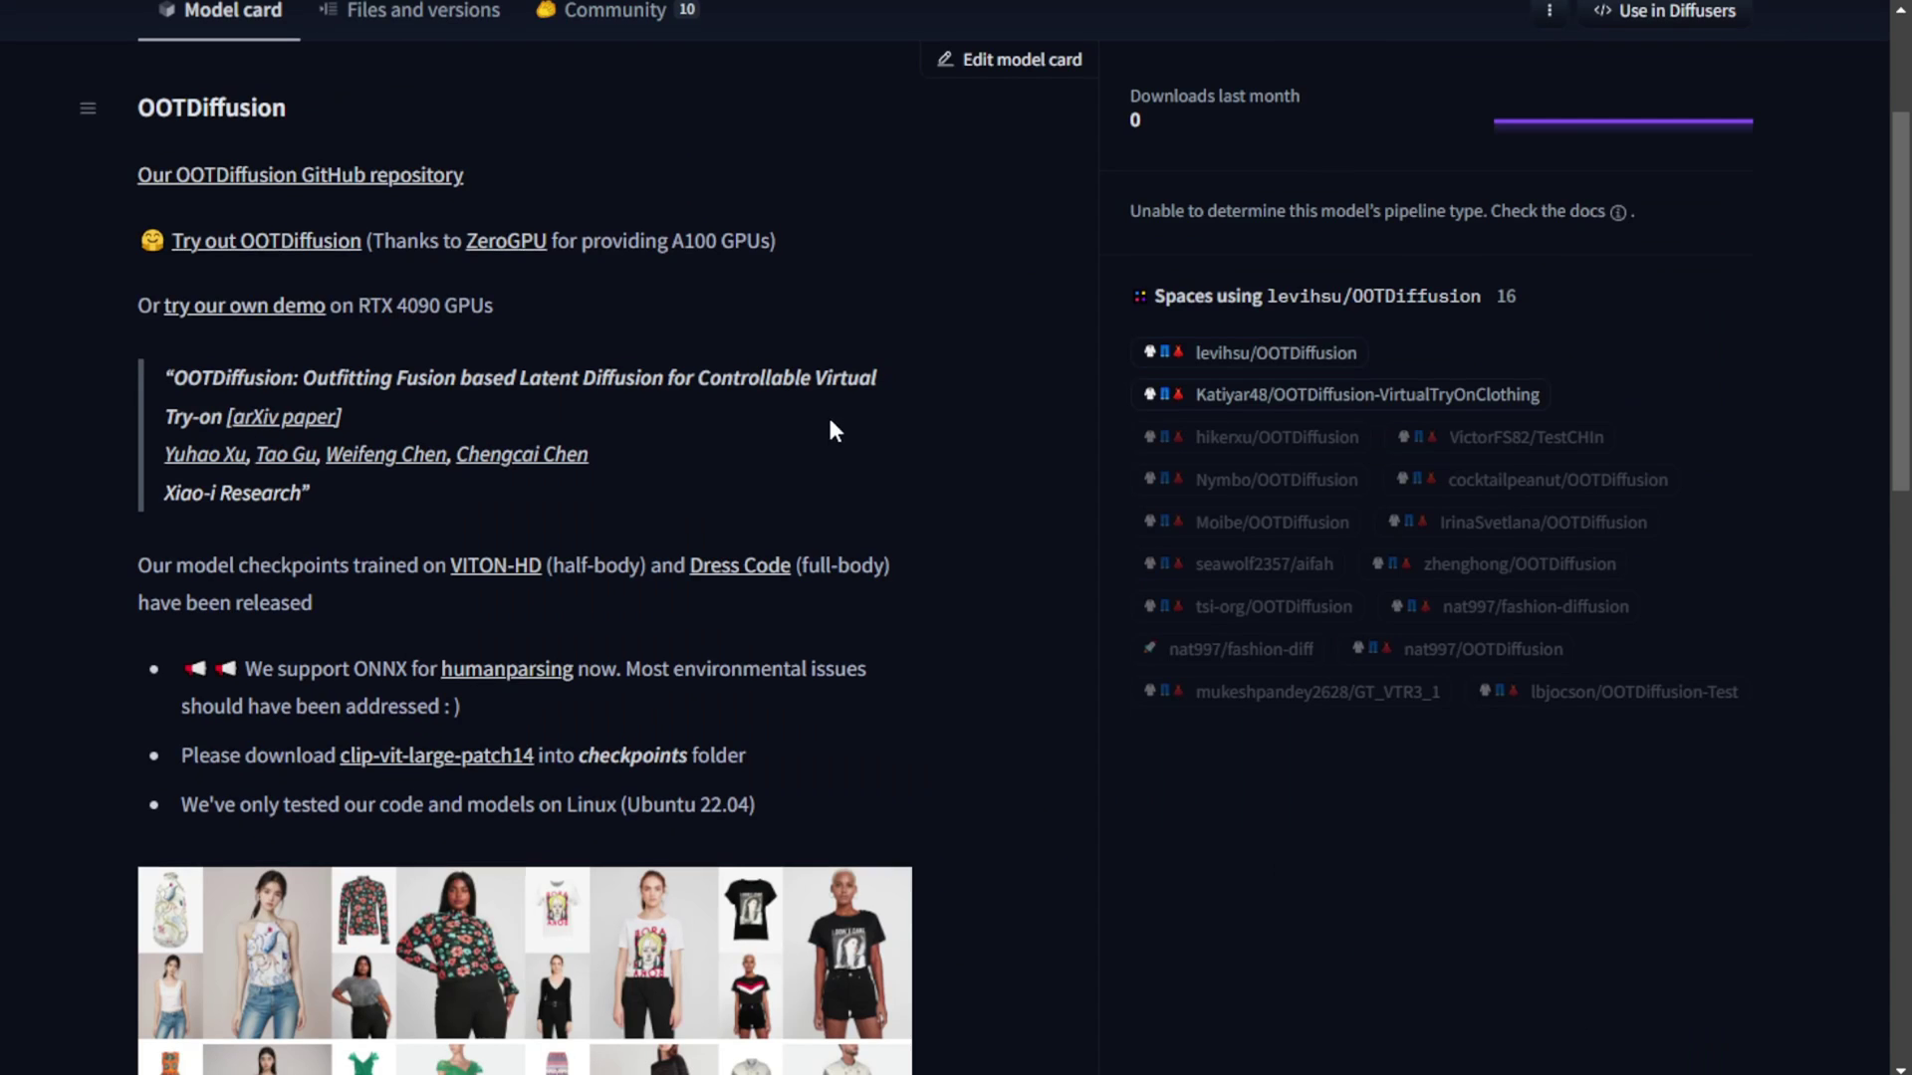
{"action": "scroll", "coordinate": [887, 239], "scroll_direction": "down", "scroll_amount": 1}
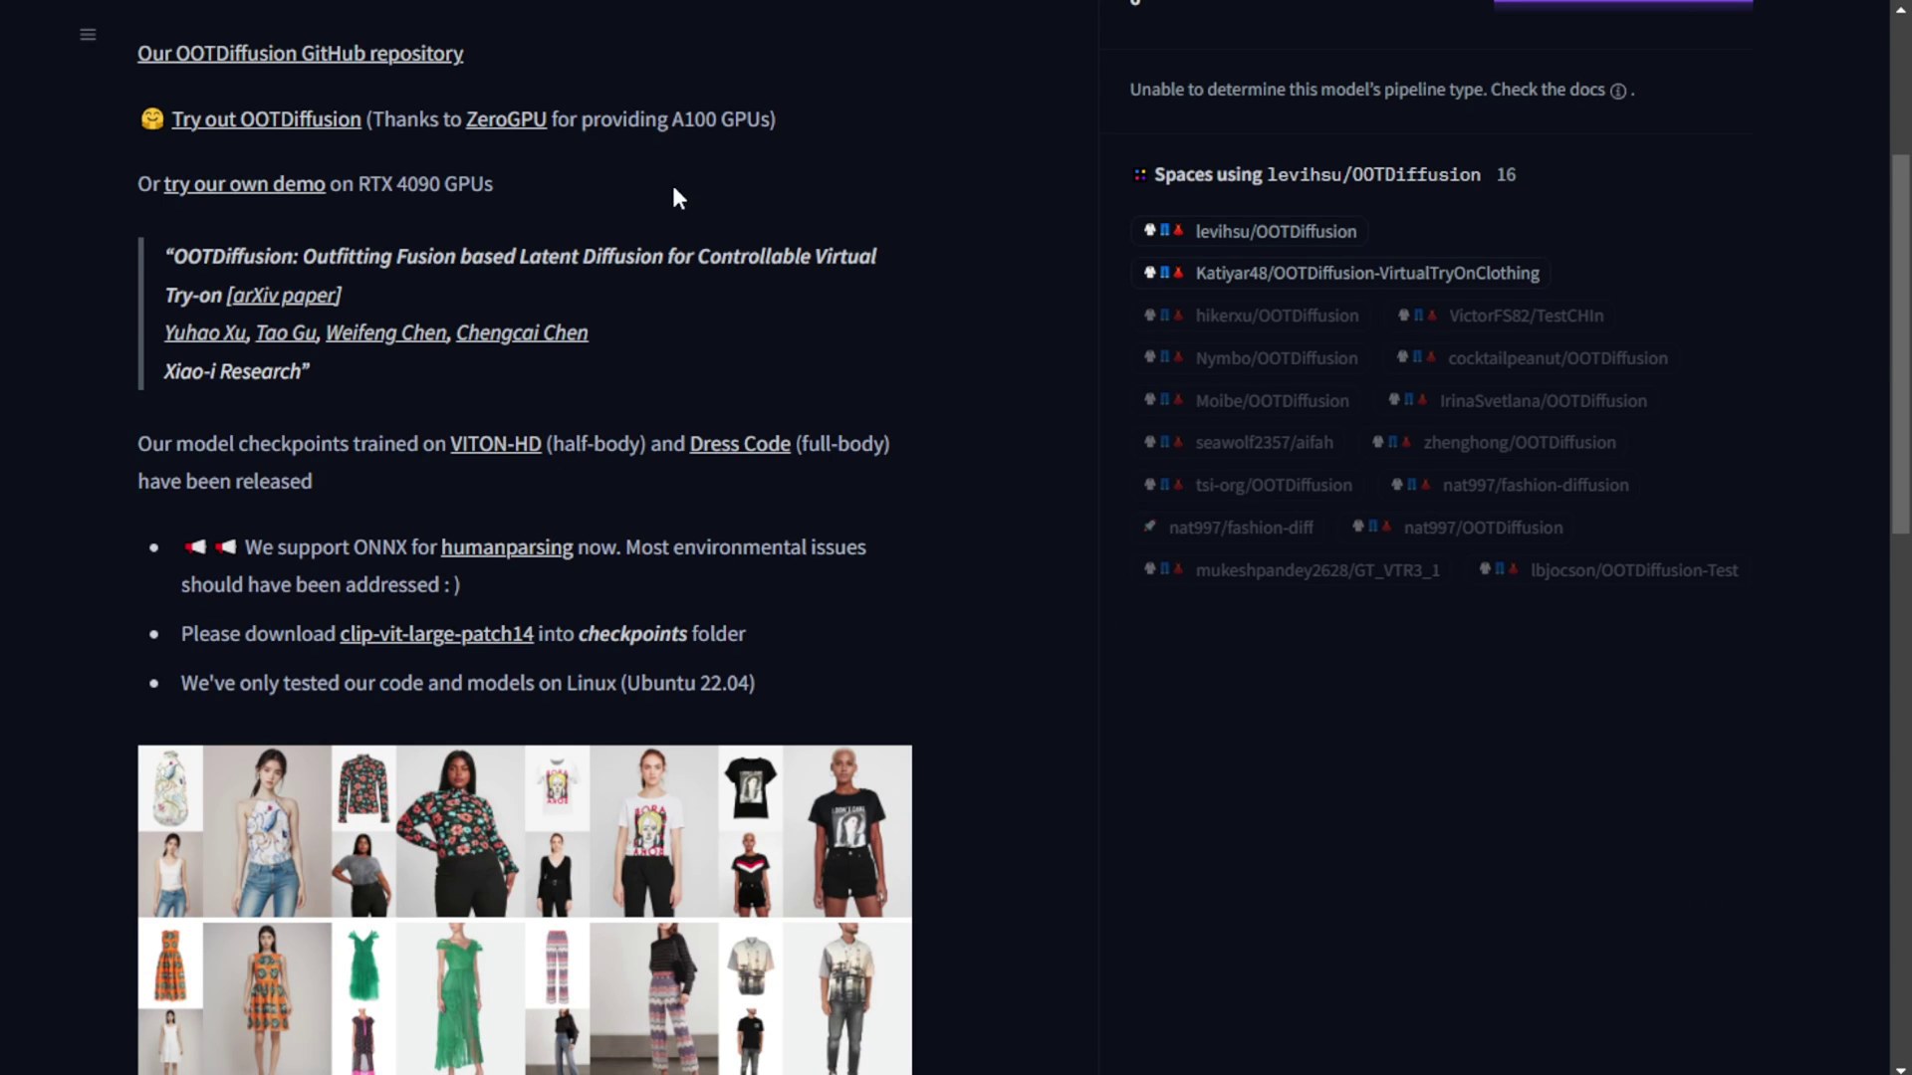
{"action": "scroll", "coordinate": [676, 196], "scroll_direction": "up", "scroll_amount": 1}
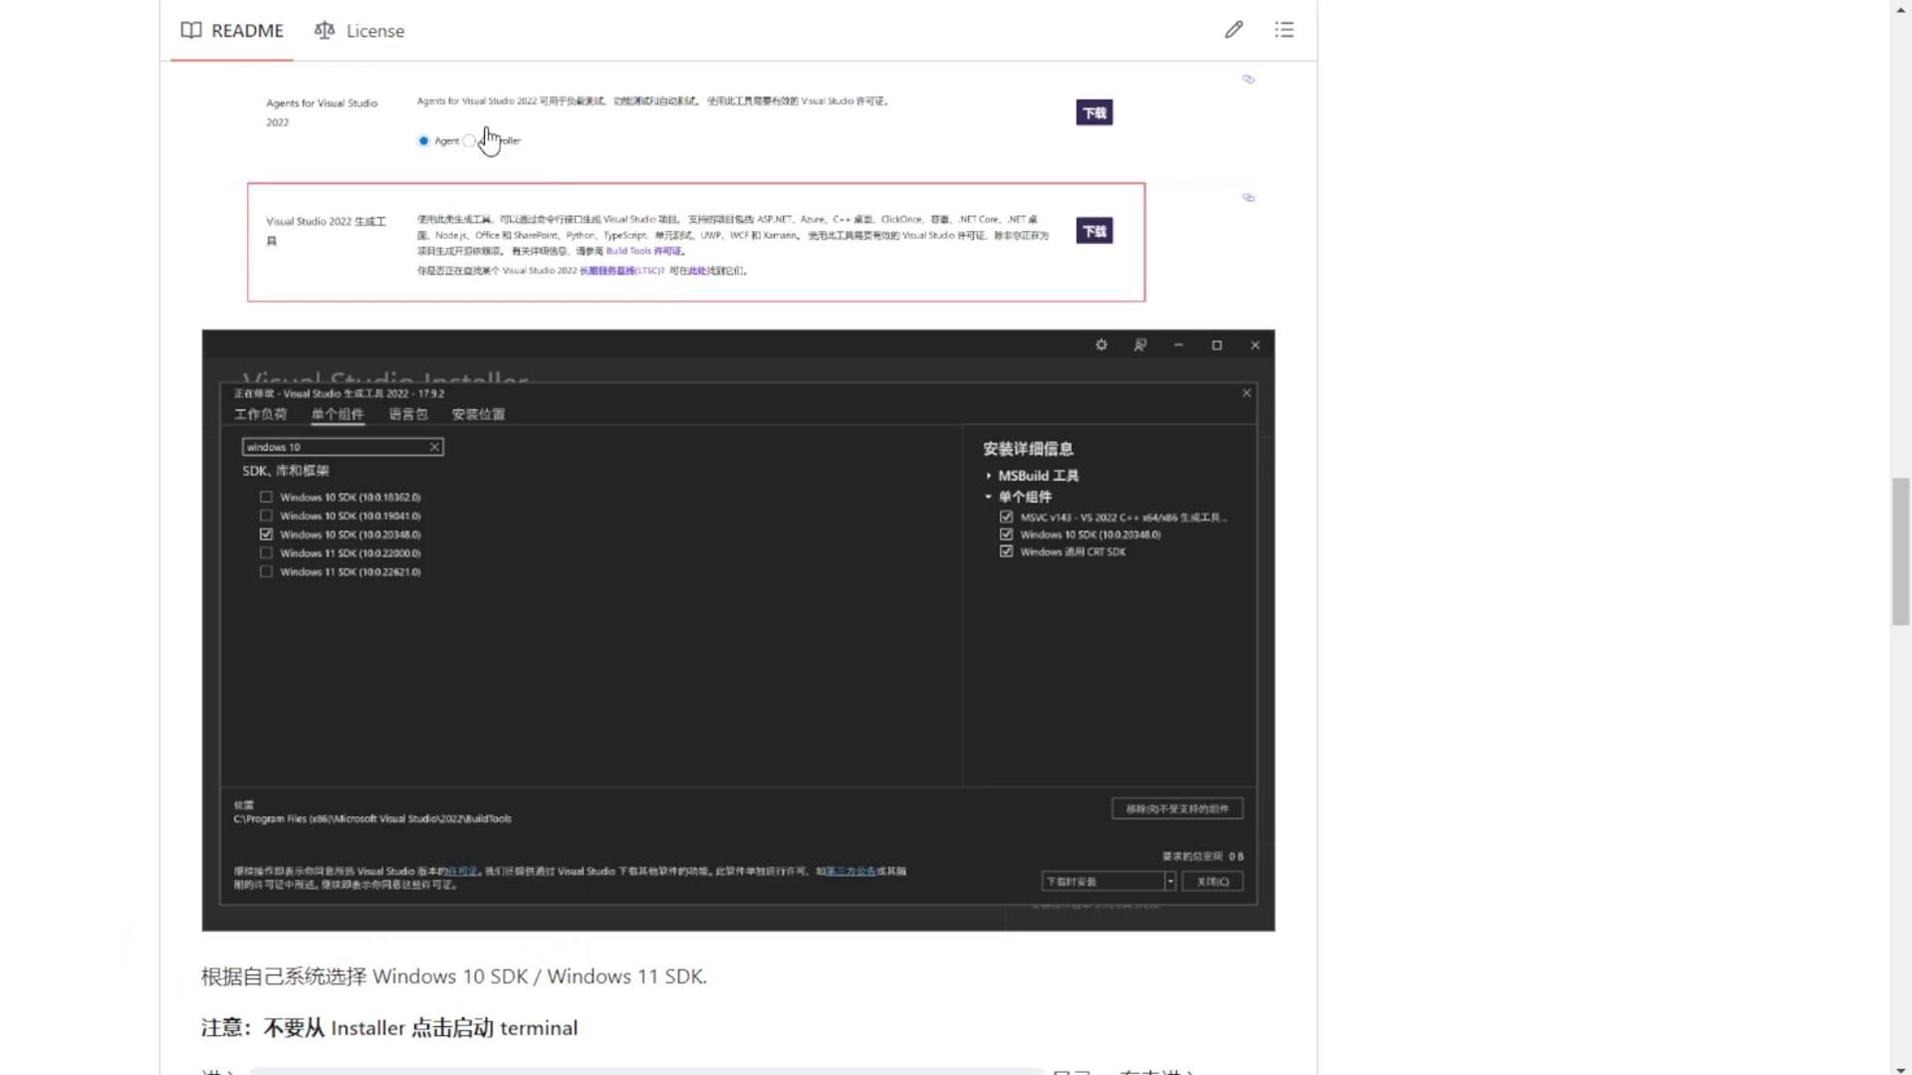
Scroll the AuroBit/ComfyUI-OOTDiffusion README past the workflow image to the Instruction section.
{"action": "scroll", "coordinate": [1489, 415], "scroll_direction": "up", "scroll_amount": 3}
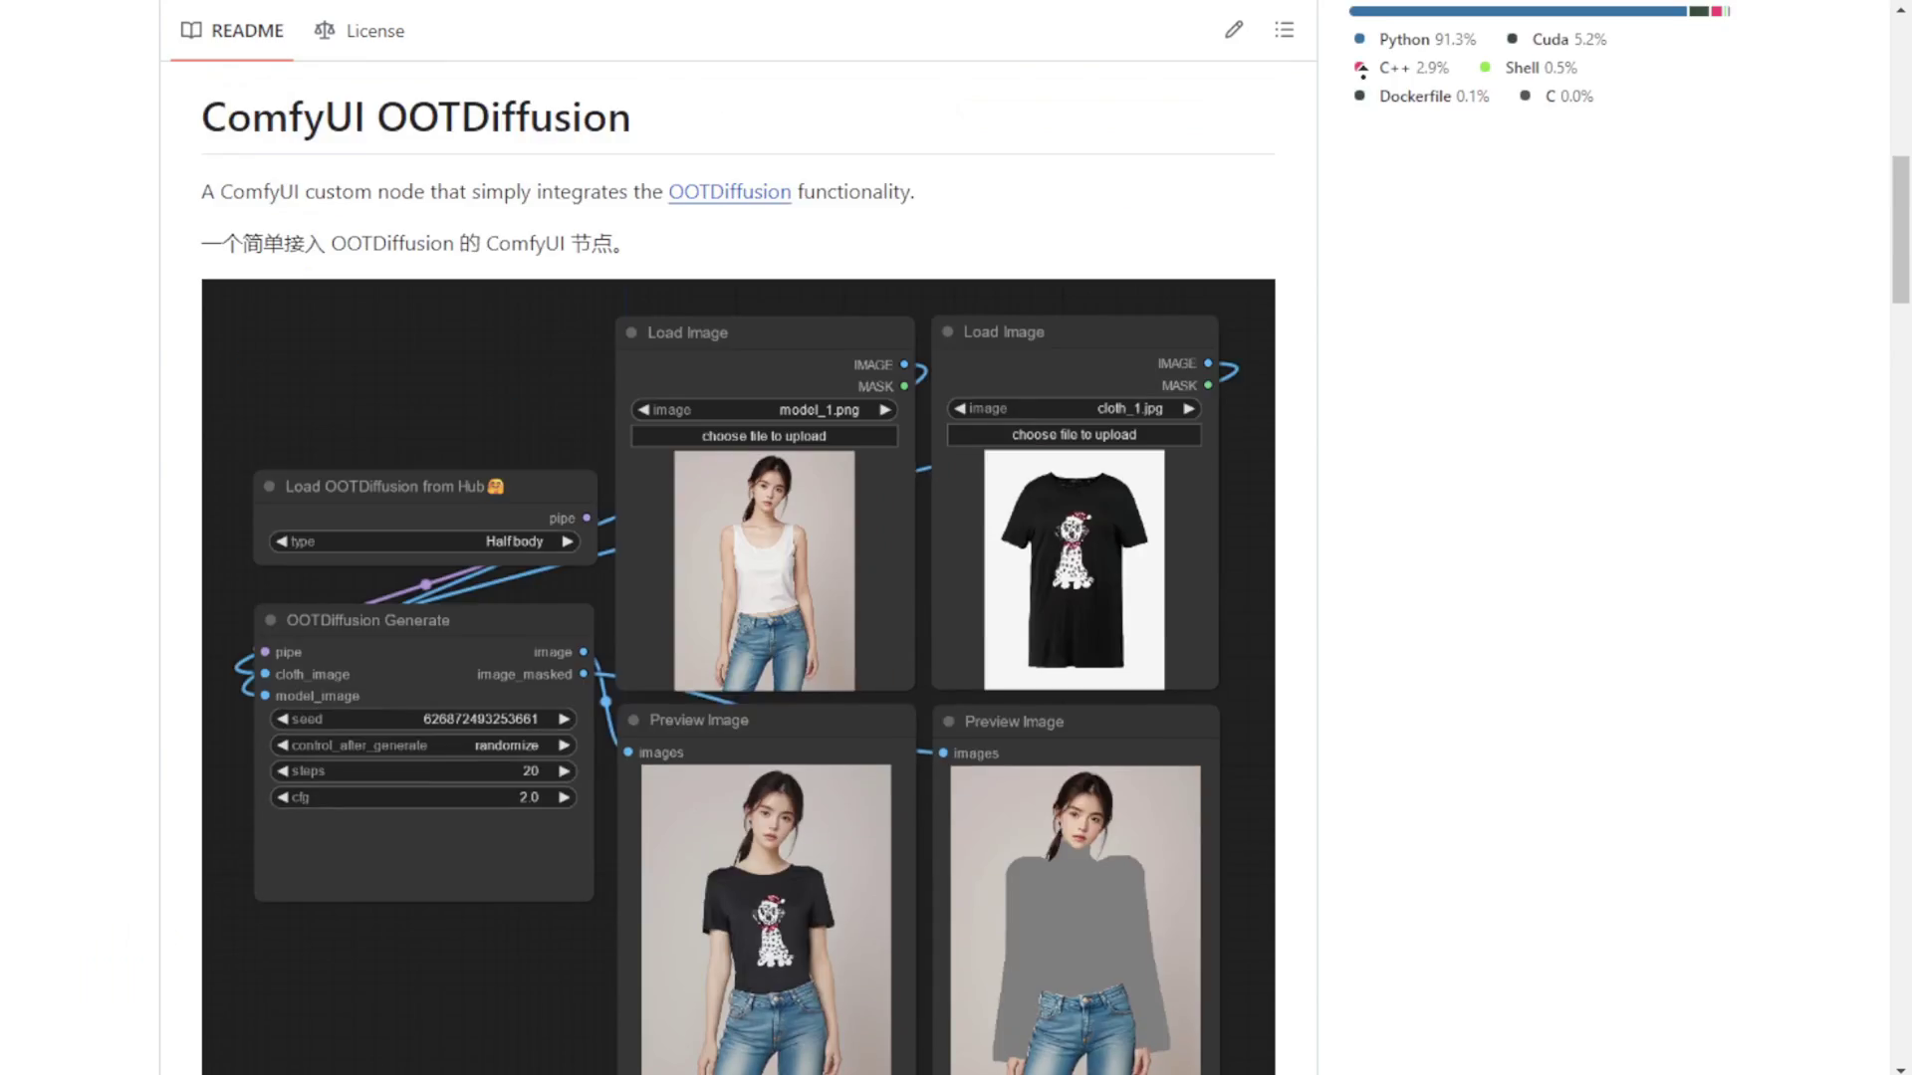
{"action": "scroll", "coordinate": [500, 229], "scroll_direction": "up", "scroll_amount": 8}
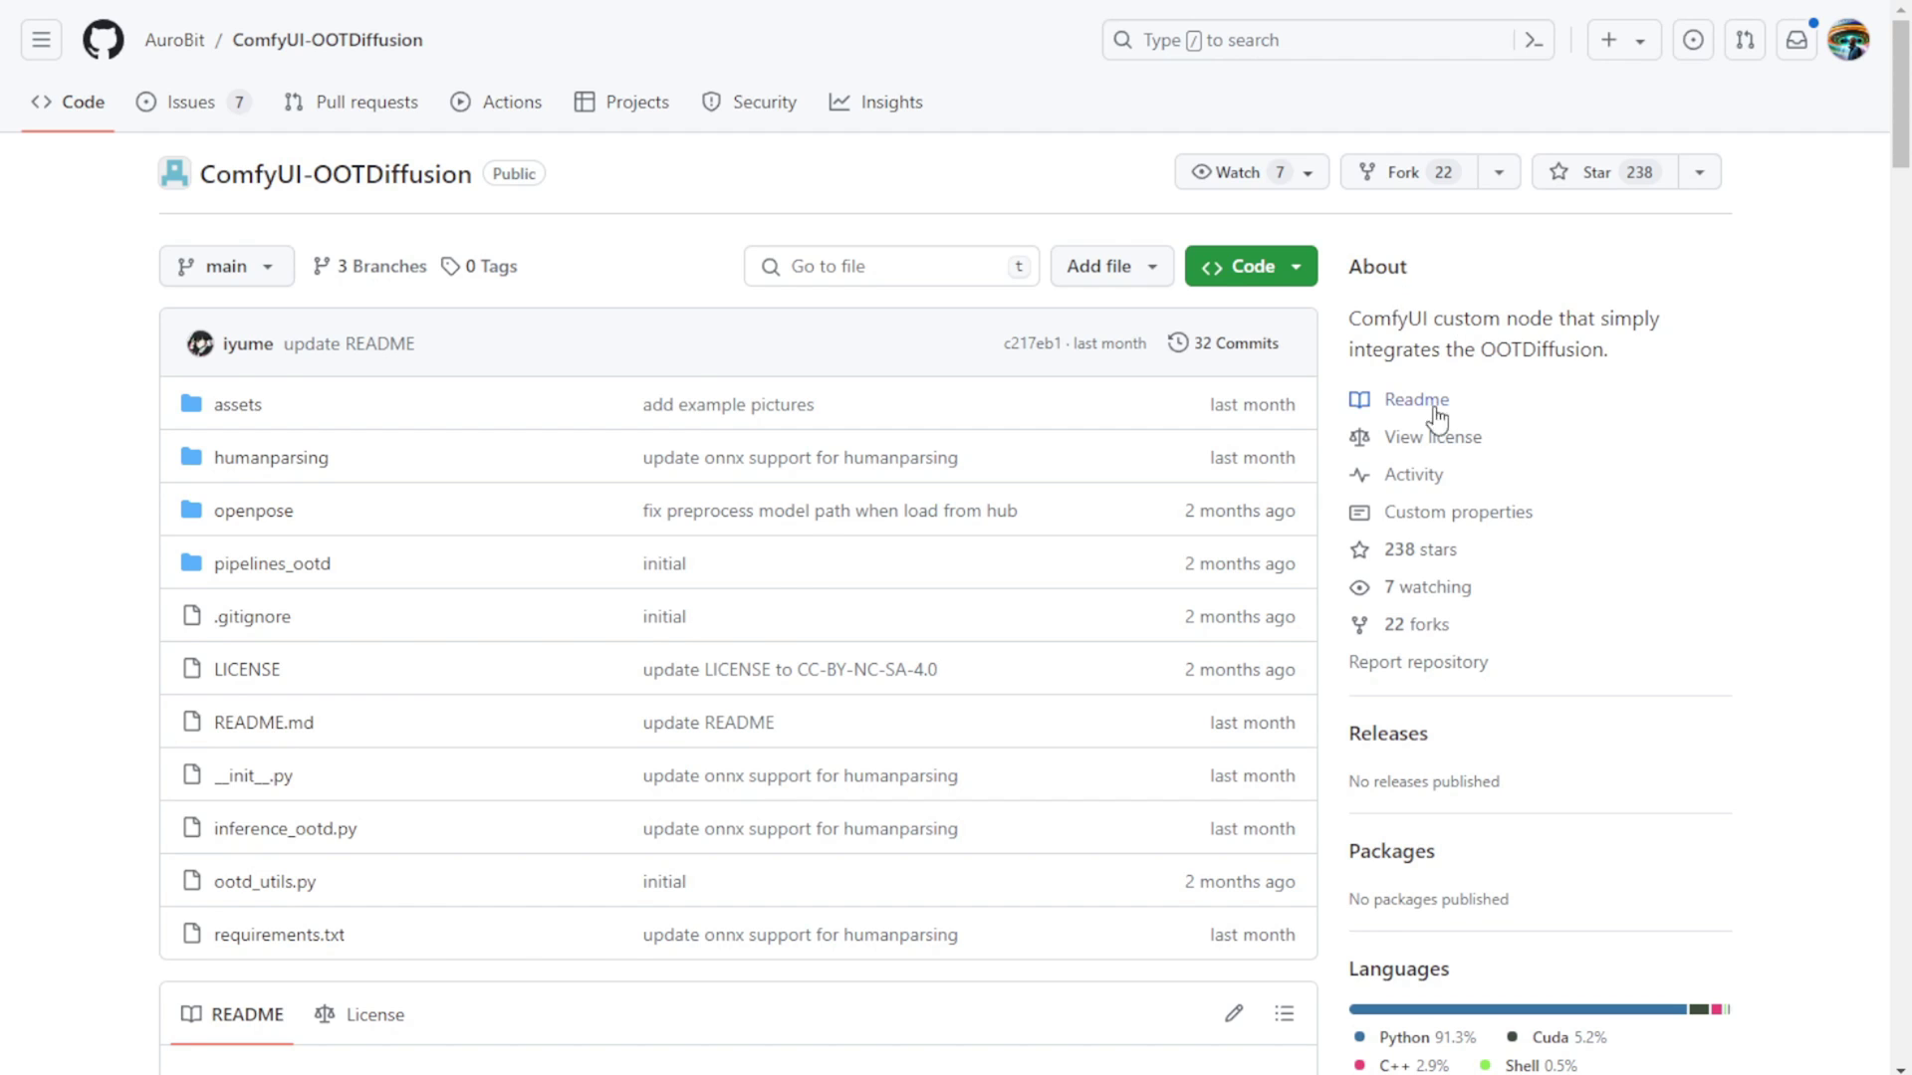
{"action": "scroll", "coordinate": [1534, 476], "scroll_direction": "down", "scroll_amount": 7}
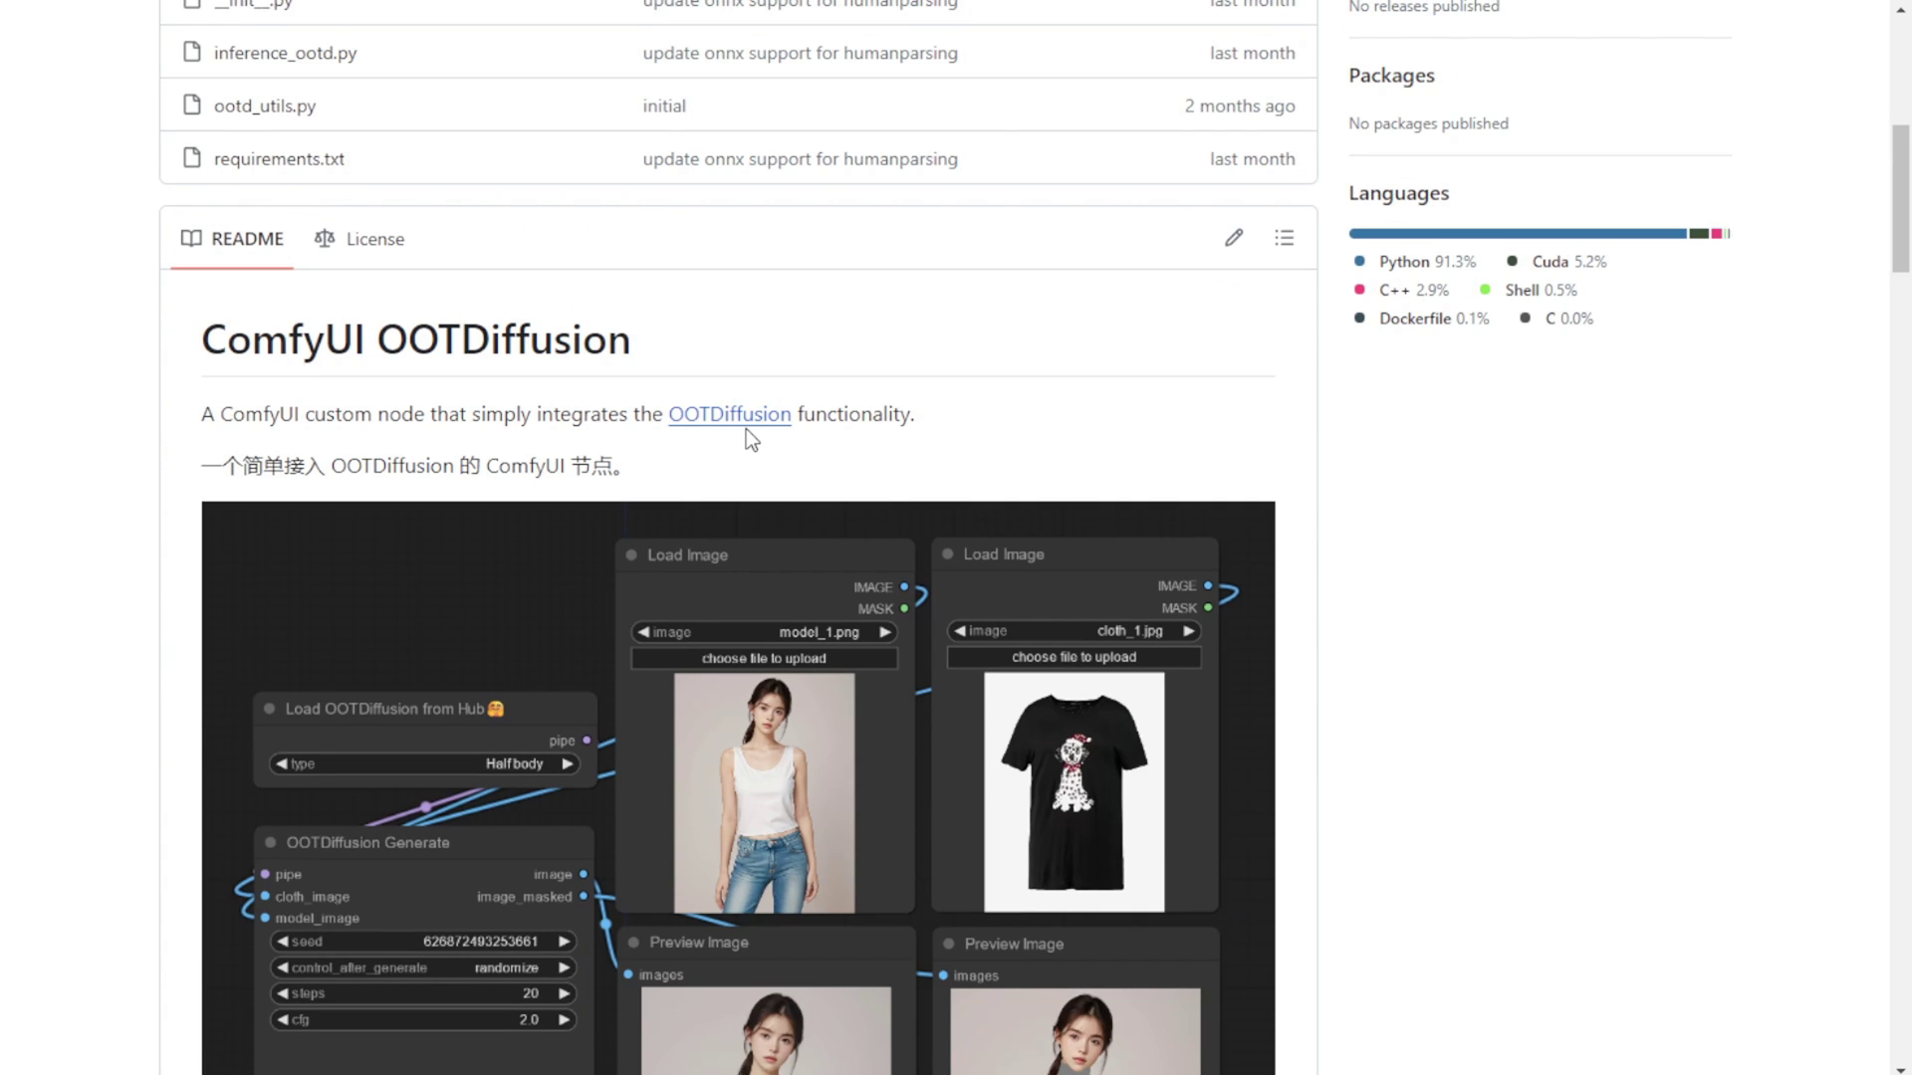
{"action": "scroll", "coordinate": [187, 492], "scroll_direction": "down", "scroll_amount": 4}
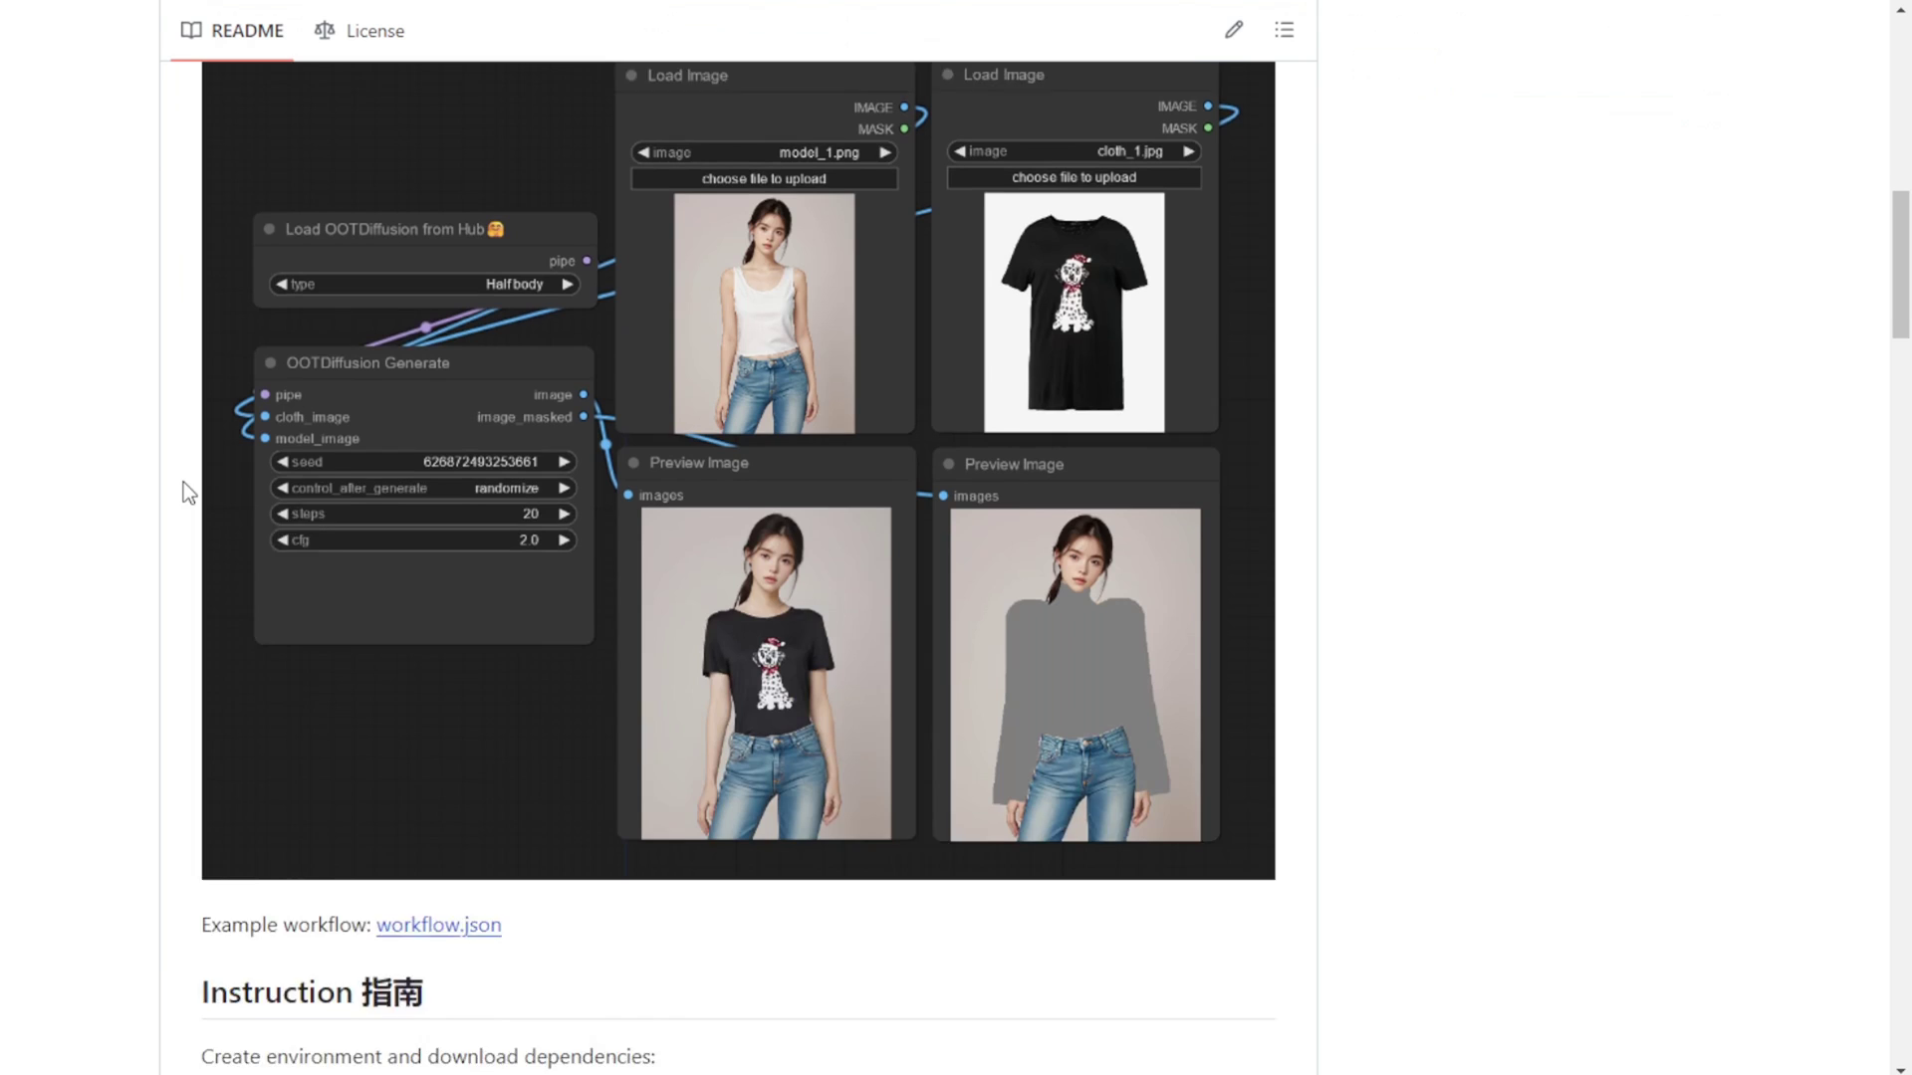
{"action": "scroll", "coordinate": [183, 483], "scroll_direction": "up", "scroll_amount": 1}
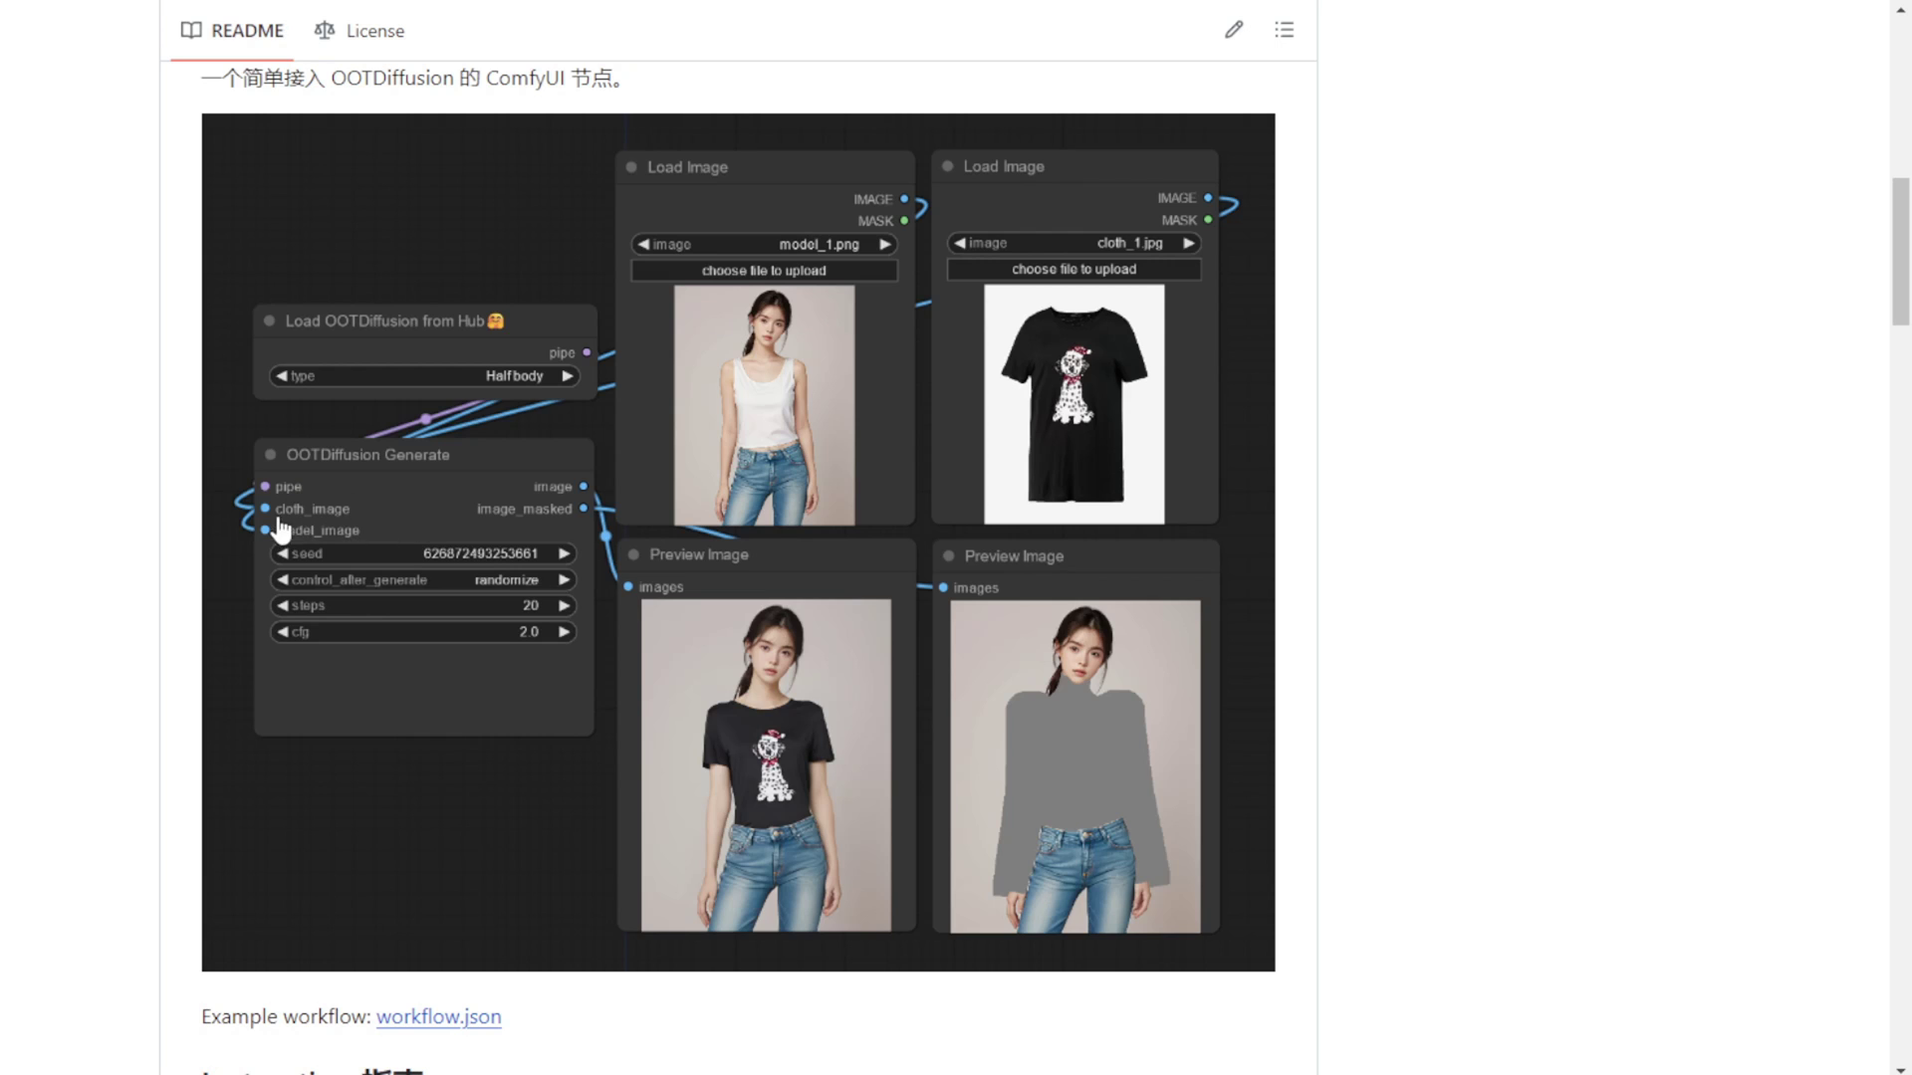
{"action": "scroll", "coordinate": [1125, 903], "scroll_direction": "down", "scroll_amount": 9}
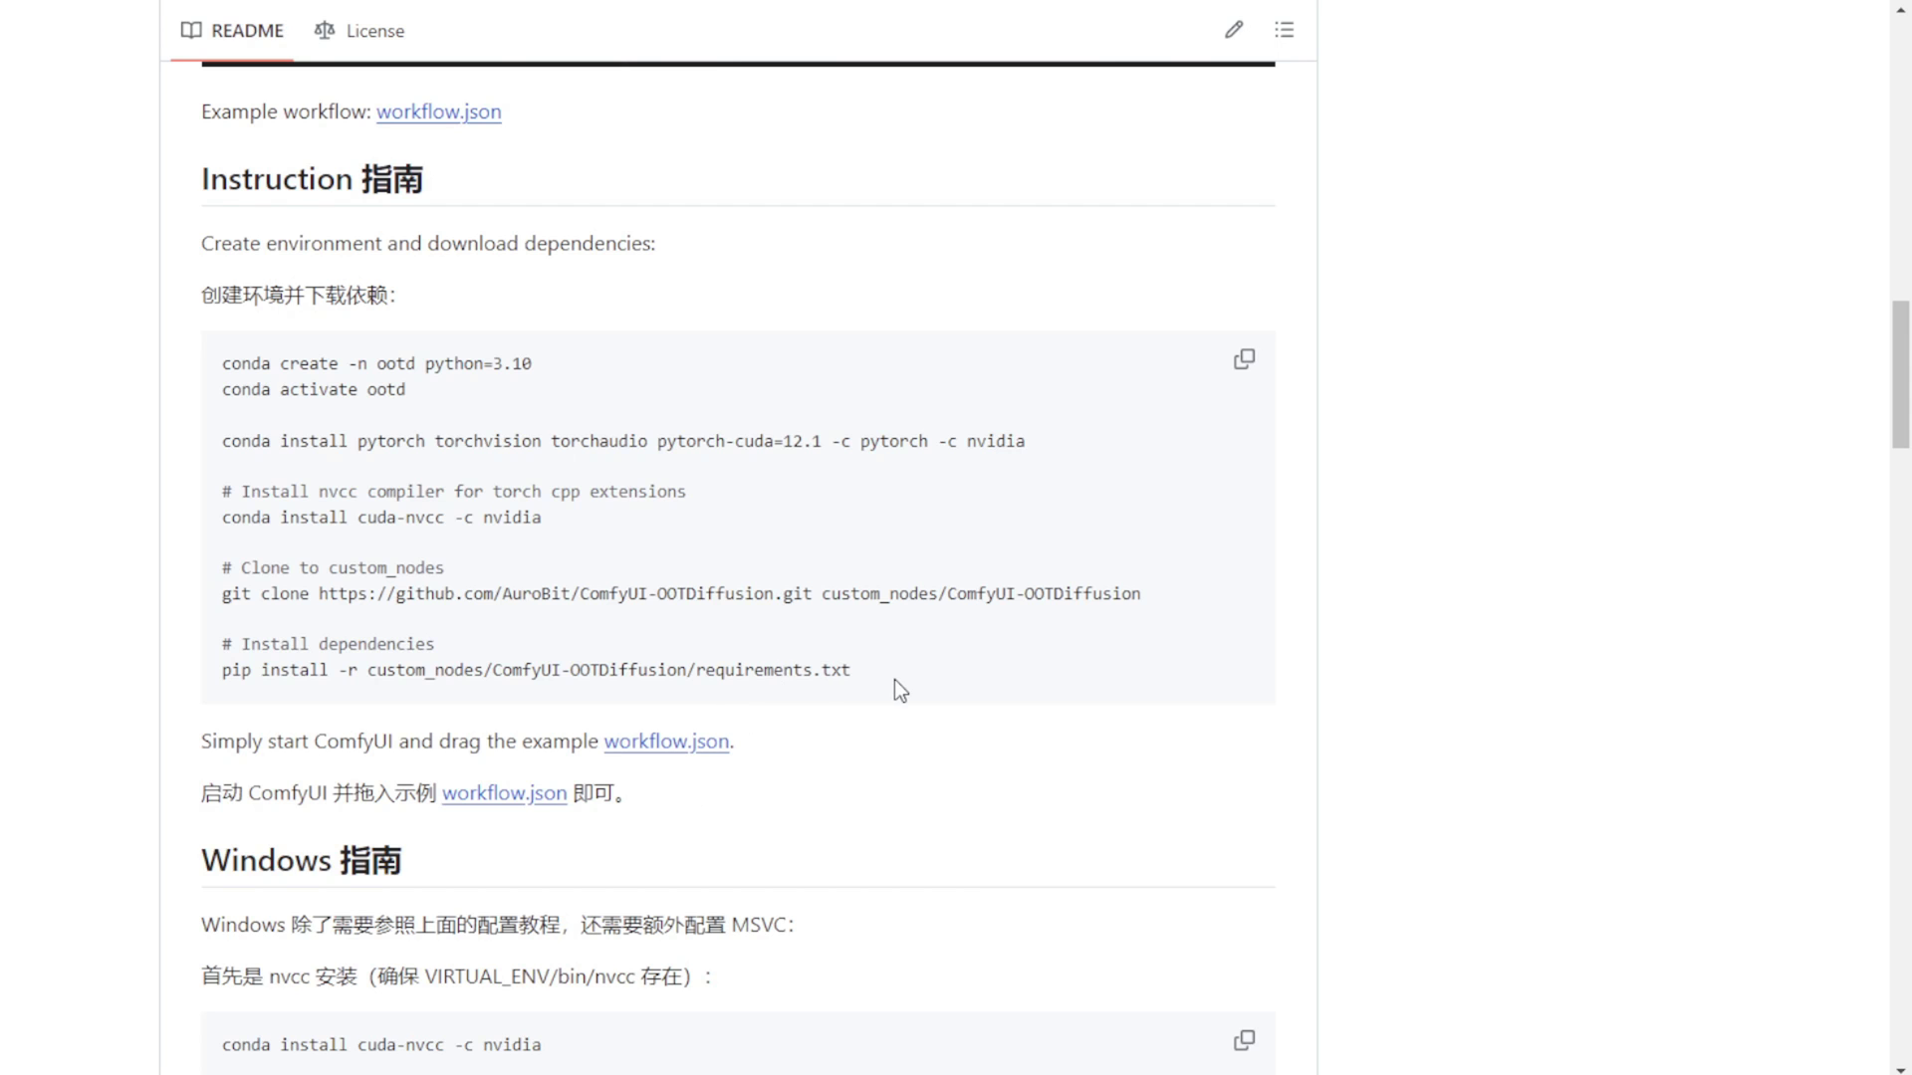
Select the conda install cuda-nvcc command, then bring up the CUDA Toolkit 12.4 Update 1 downloads page.
{"action": "scroll", "coordinate": [383, 682], "scroll_direction": "down", "scroll_amount": 5}
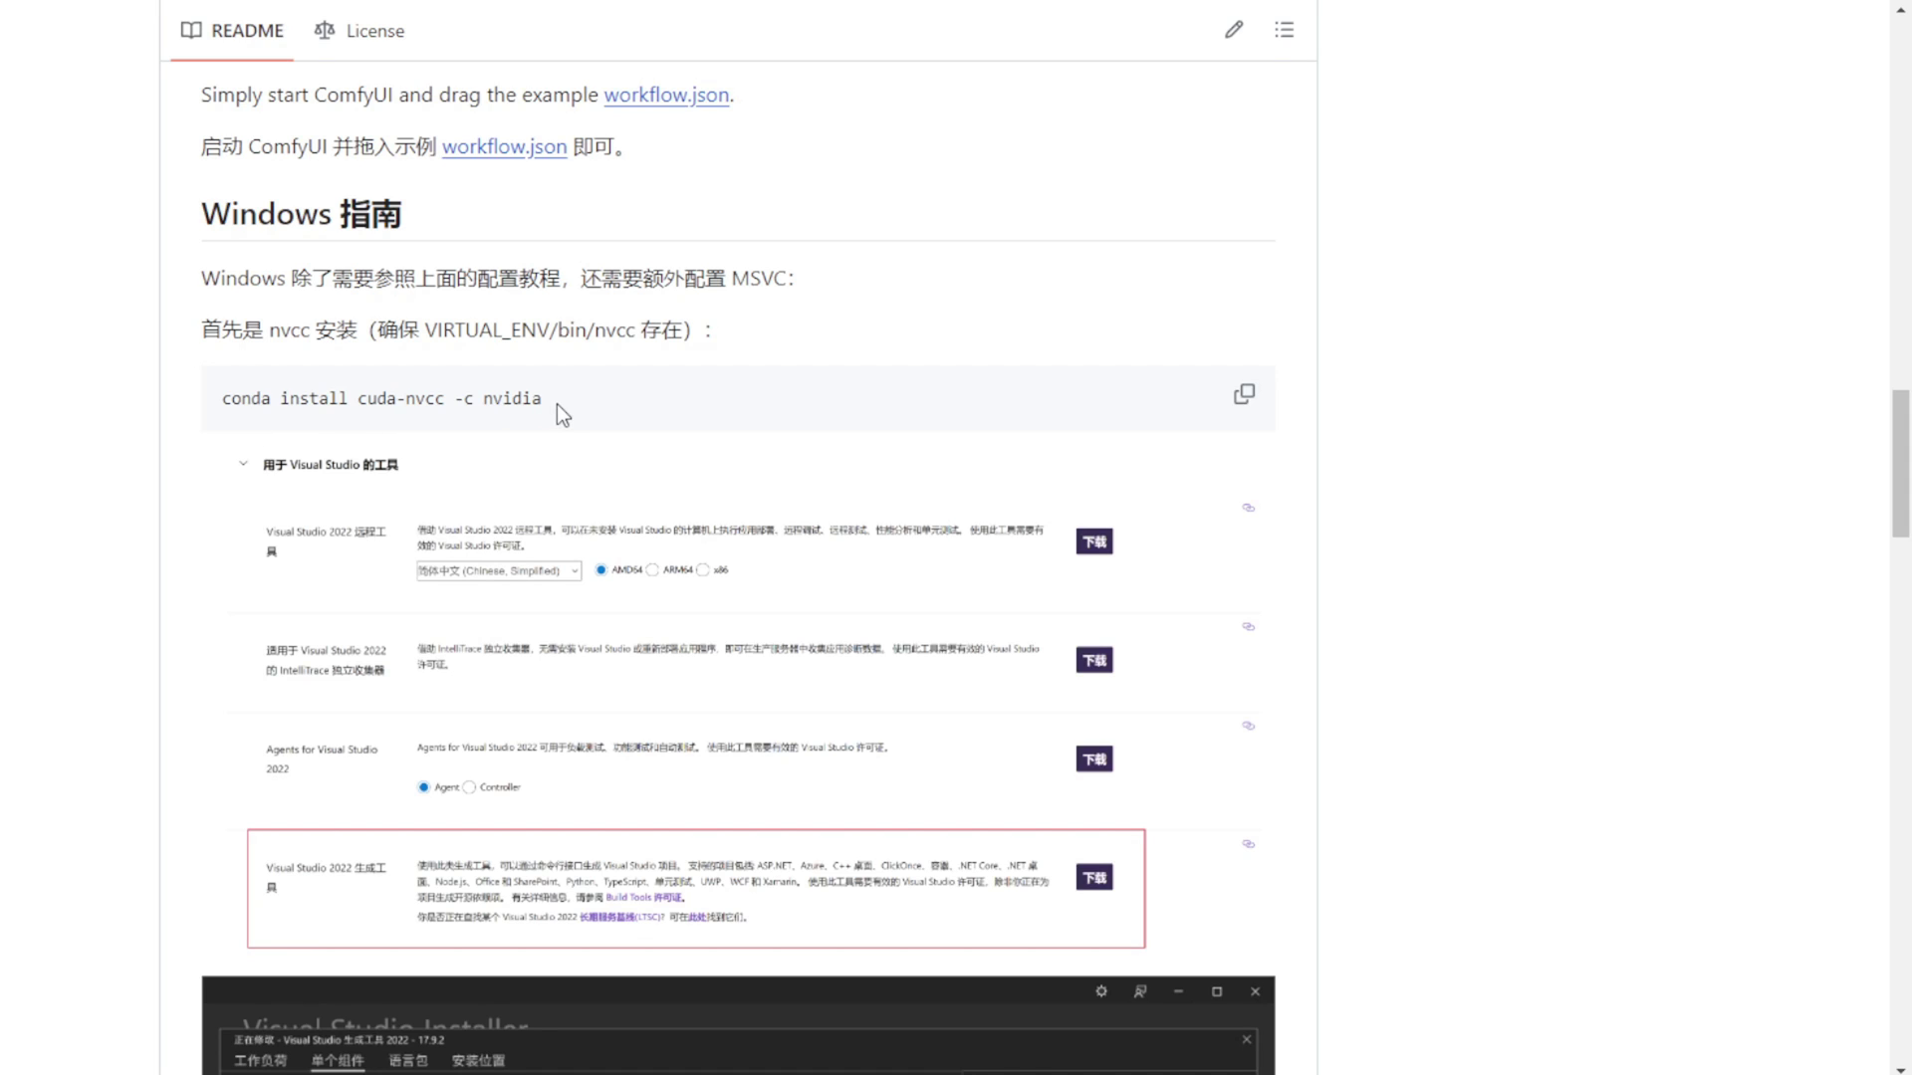
{"action": "left_click_drag", "start_coordinate": [558, 404], "coordinate": [357, 401]}
{"action": "left_click", "coordinate": [388, 407]}
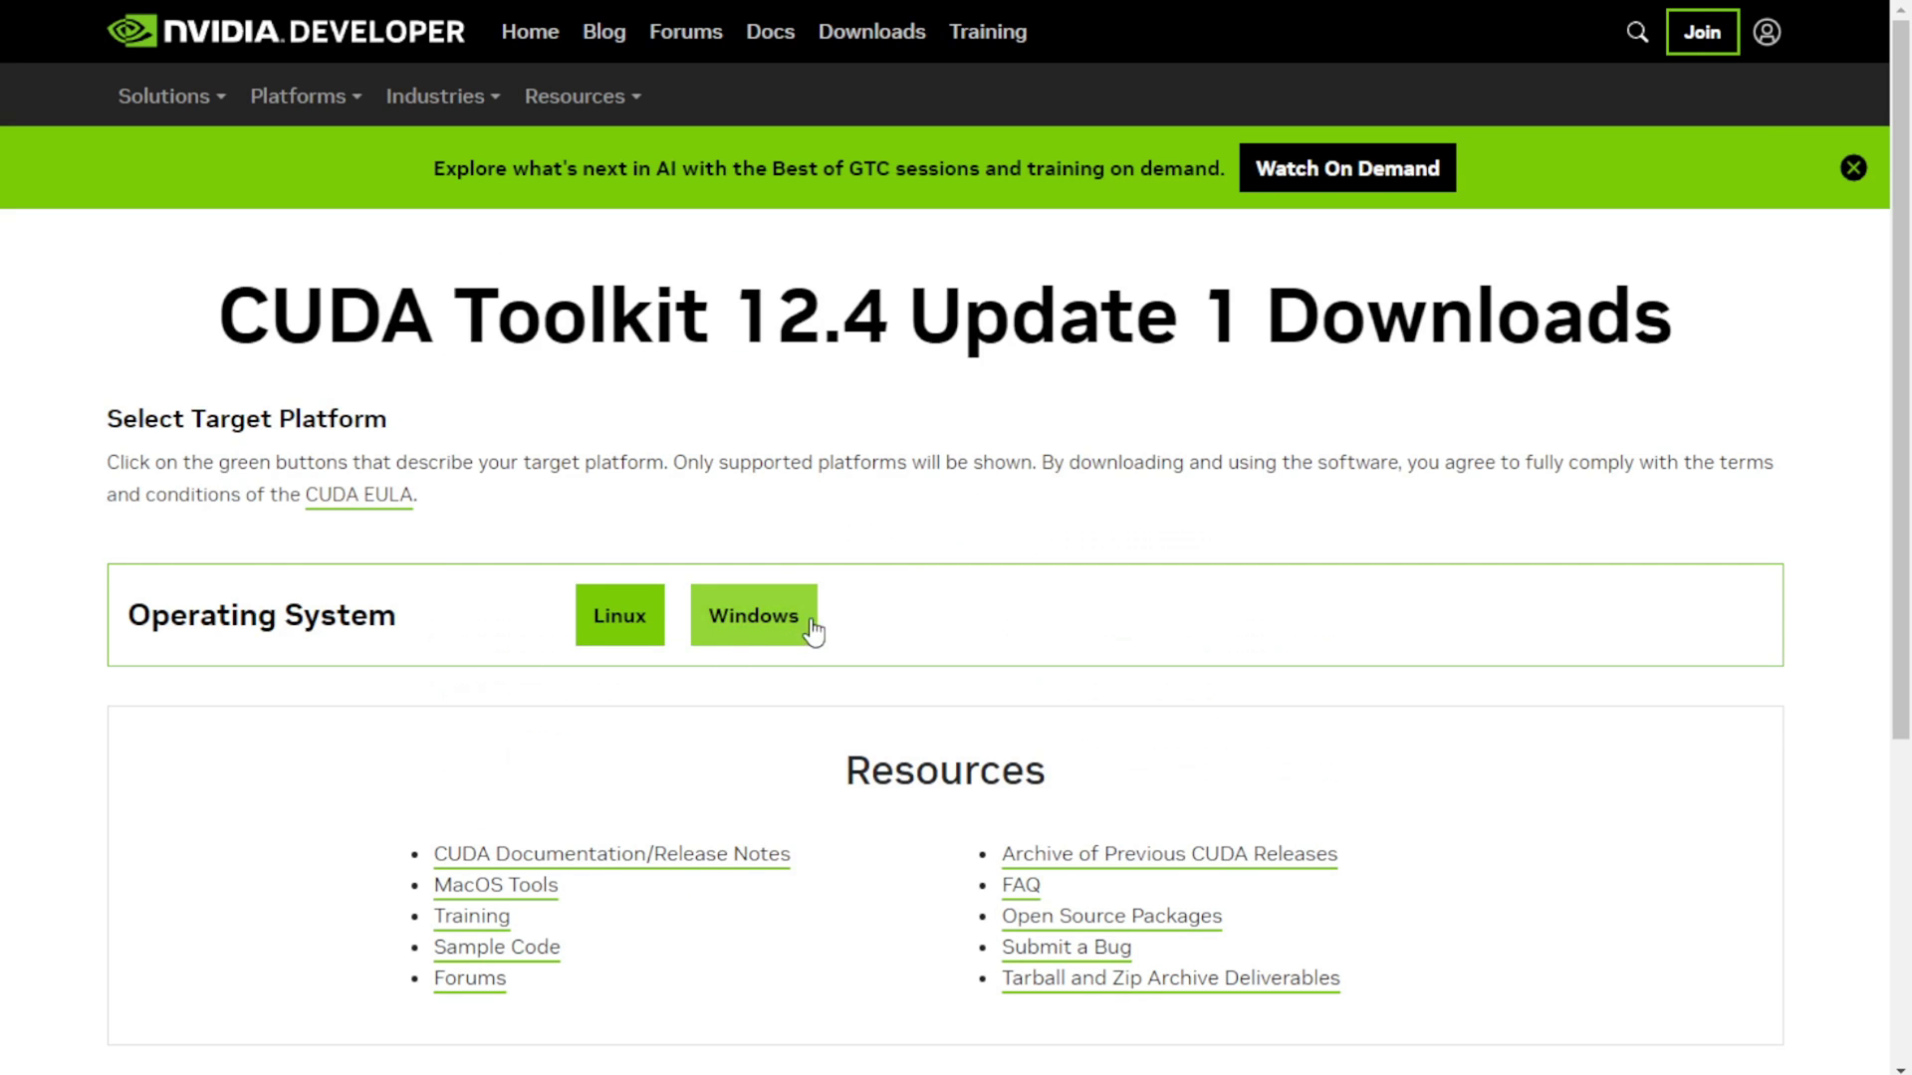
Set the CUDA download target to Windows on x86_64.
{"action": "left_click", "coordinate": [752, 624]}
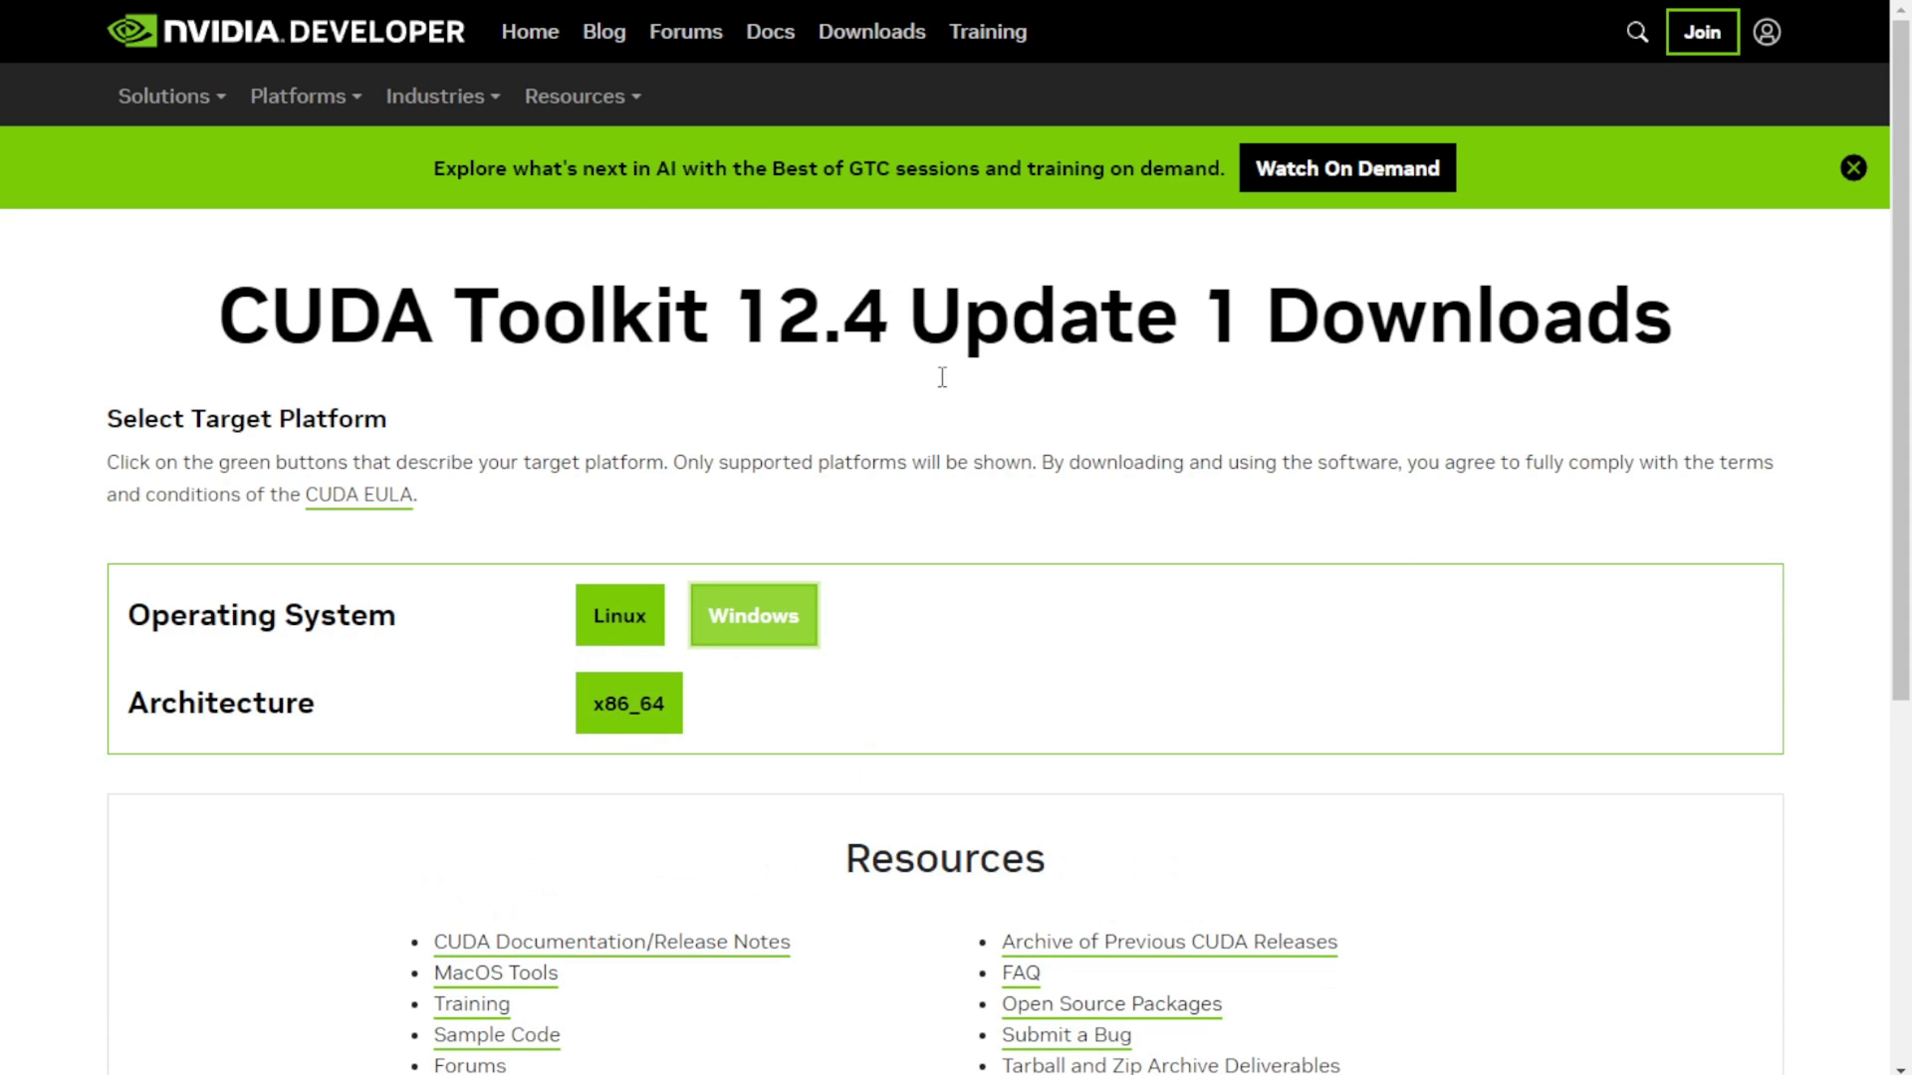
{"action": "left_click", "coordinate": [629, 709]}
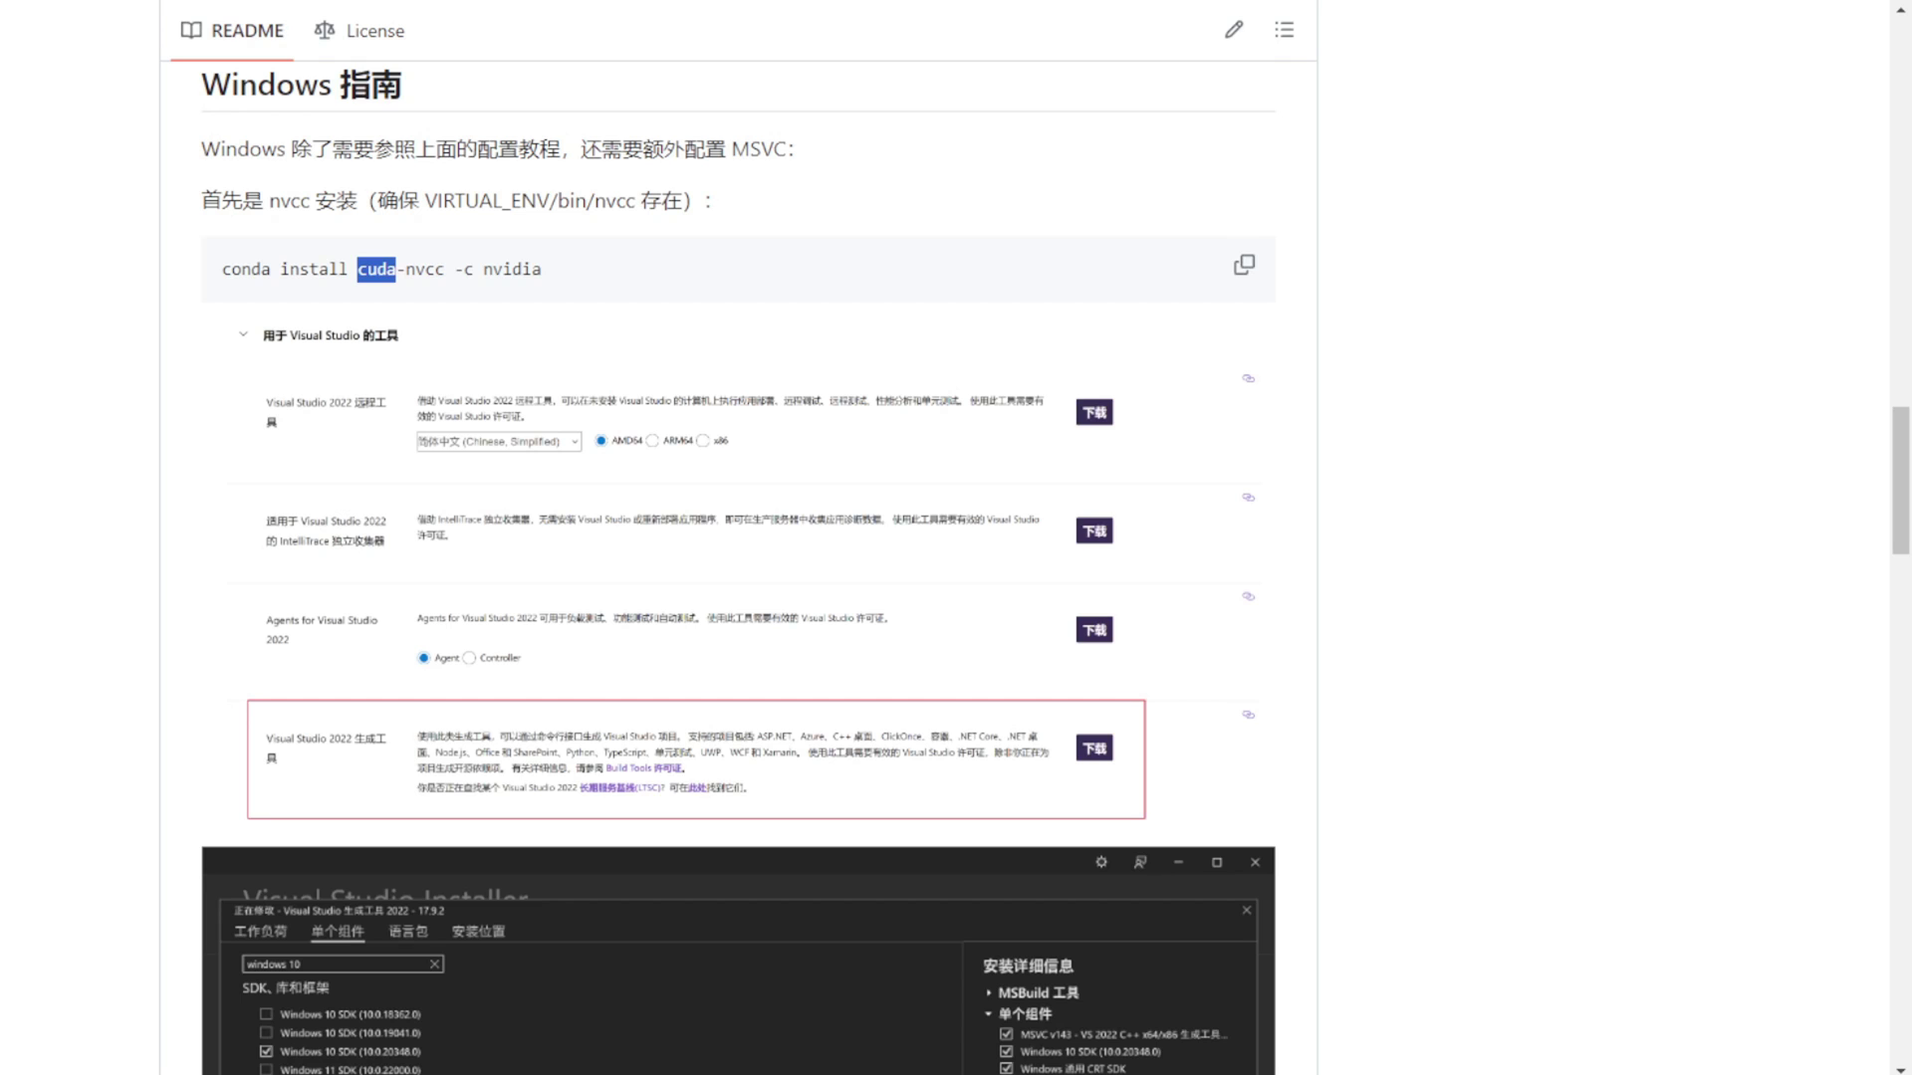
Go from the tutorial_windows_install_3.png file view back to the README's vcvars64.bat section.
{"action": "scroll", "coordinate": [320, 388], "scroll_direction": "down", "scroll_amount": 6}
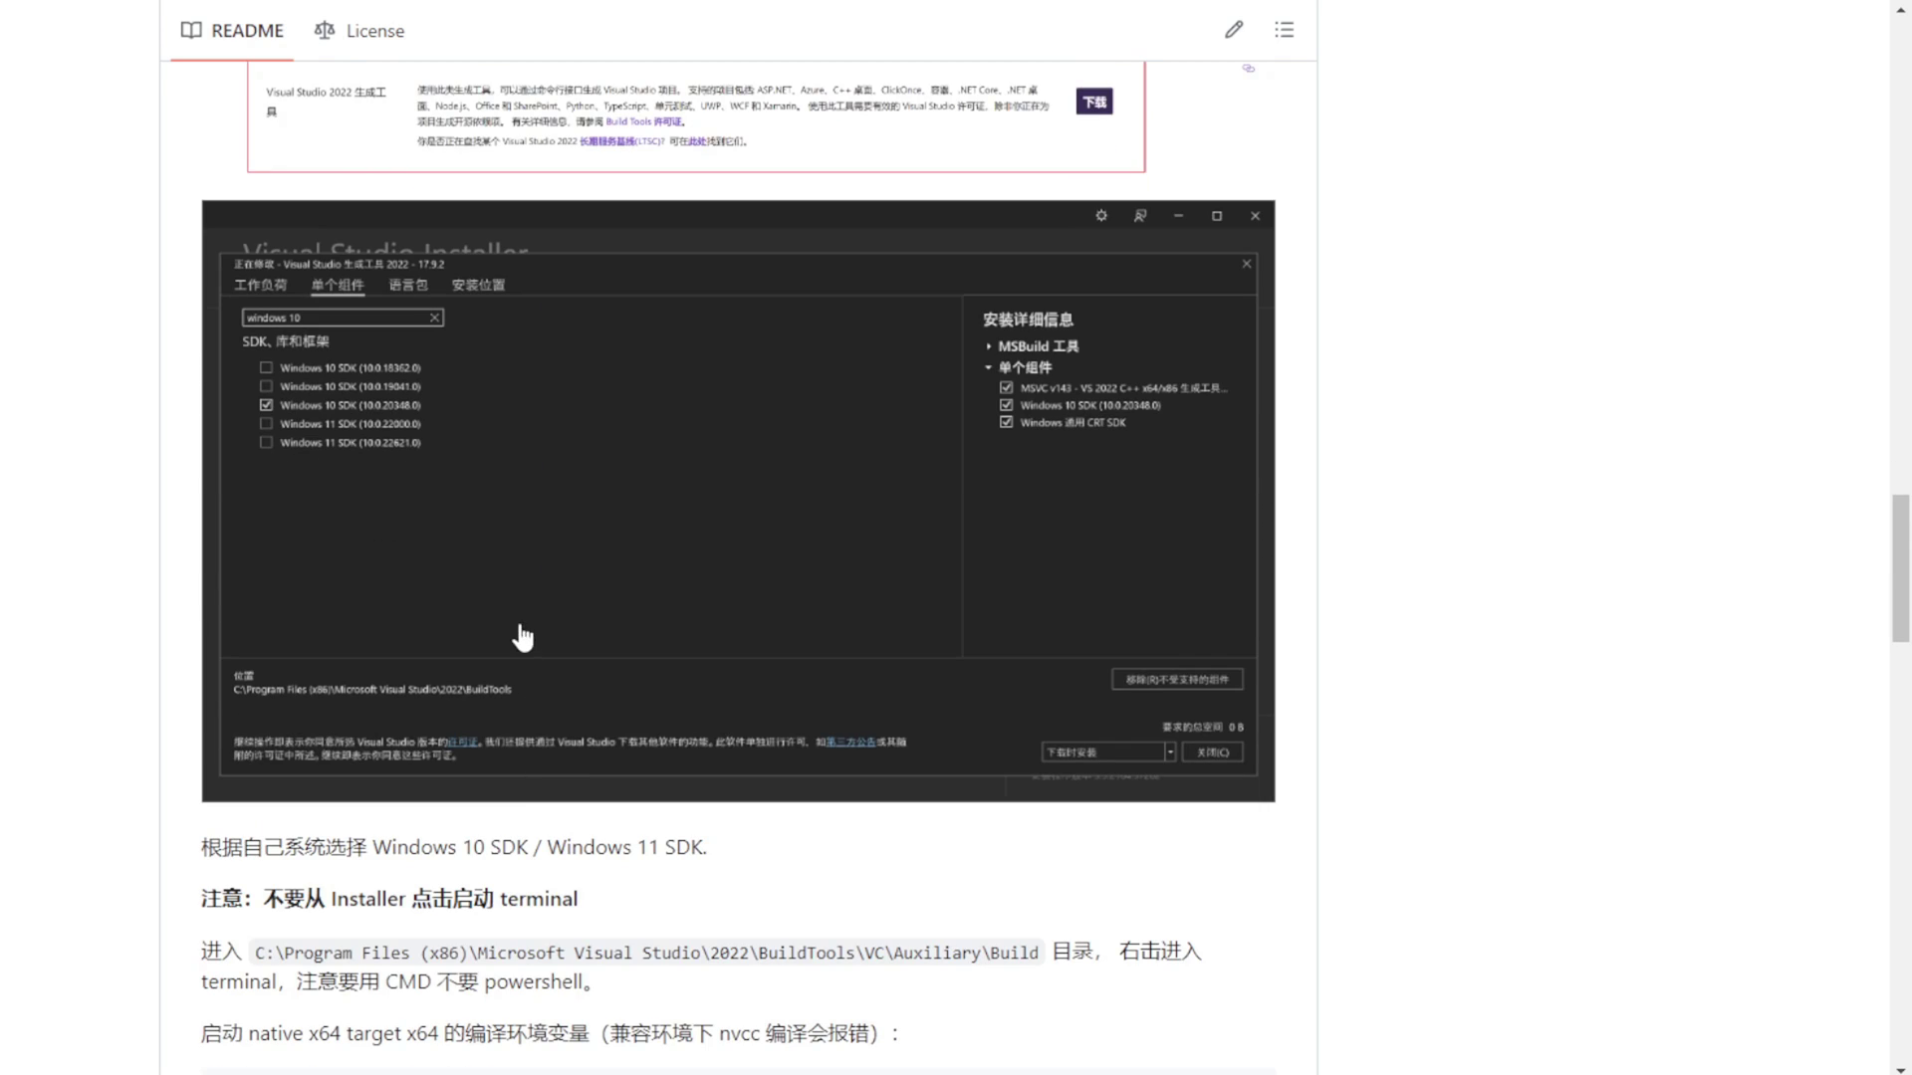
{"action": "scroll", "coordinate": [1056, 453], "scroll_direction": "up", "scroll_amount": 3}
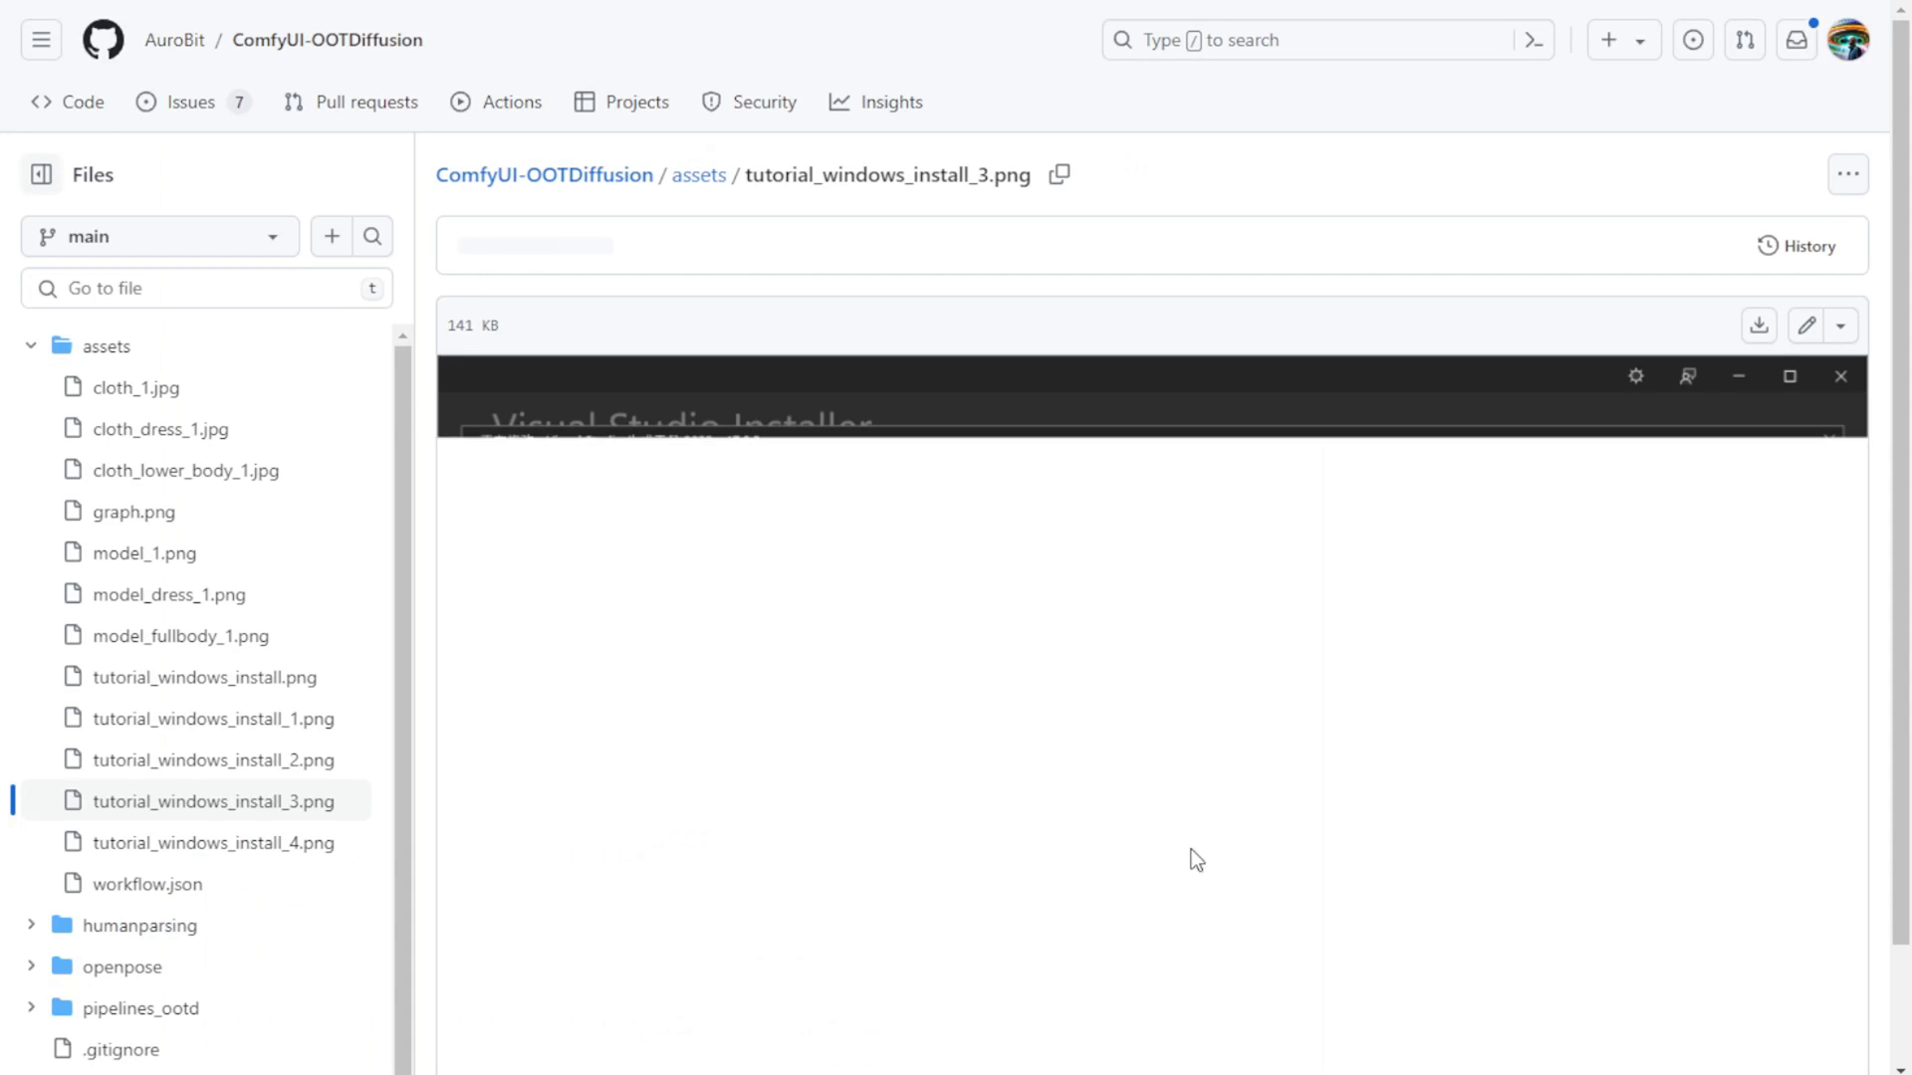
{"action": "scroll", "coordinate": [1185, 846], "scroll_direction": "down", "scroll_amount": 2}
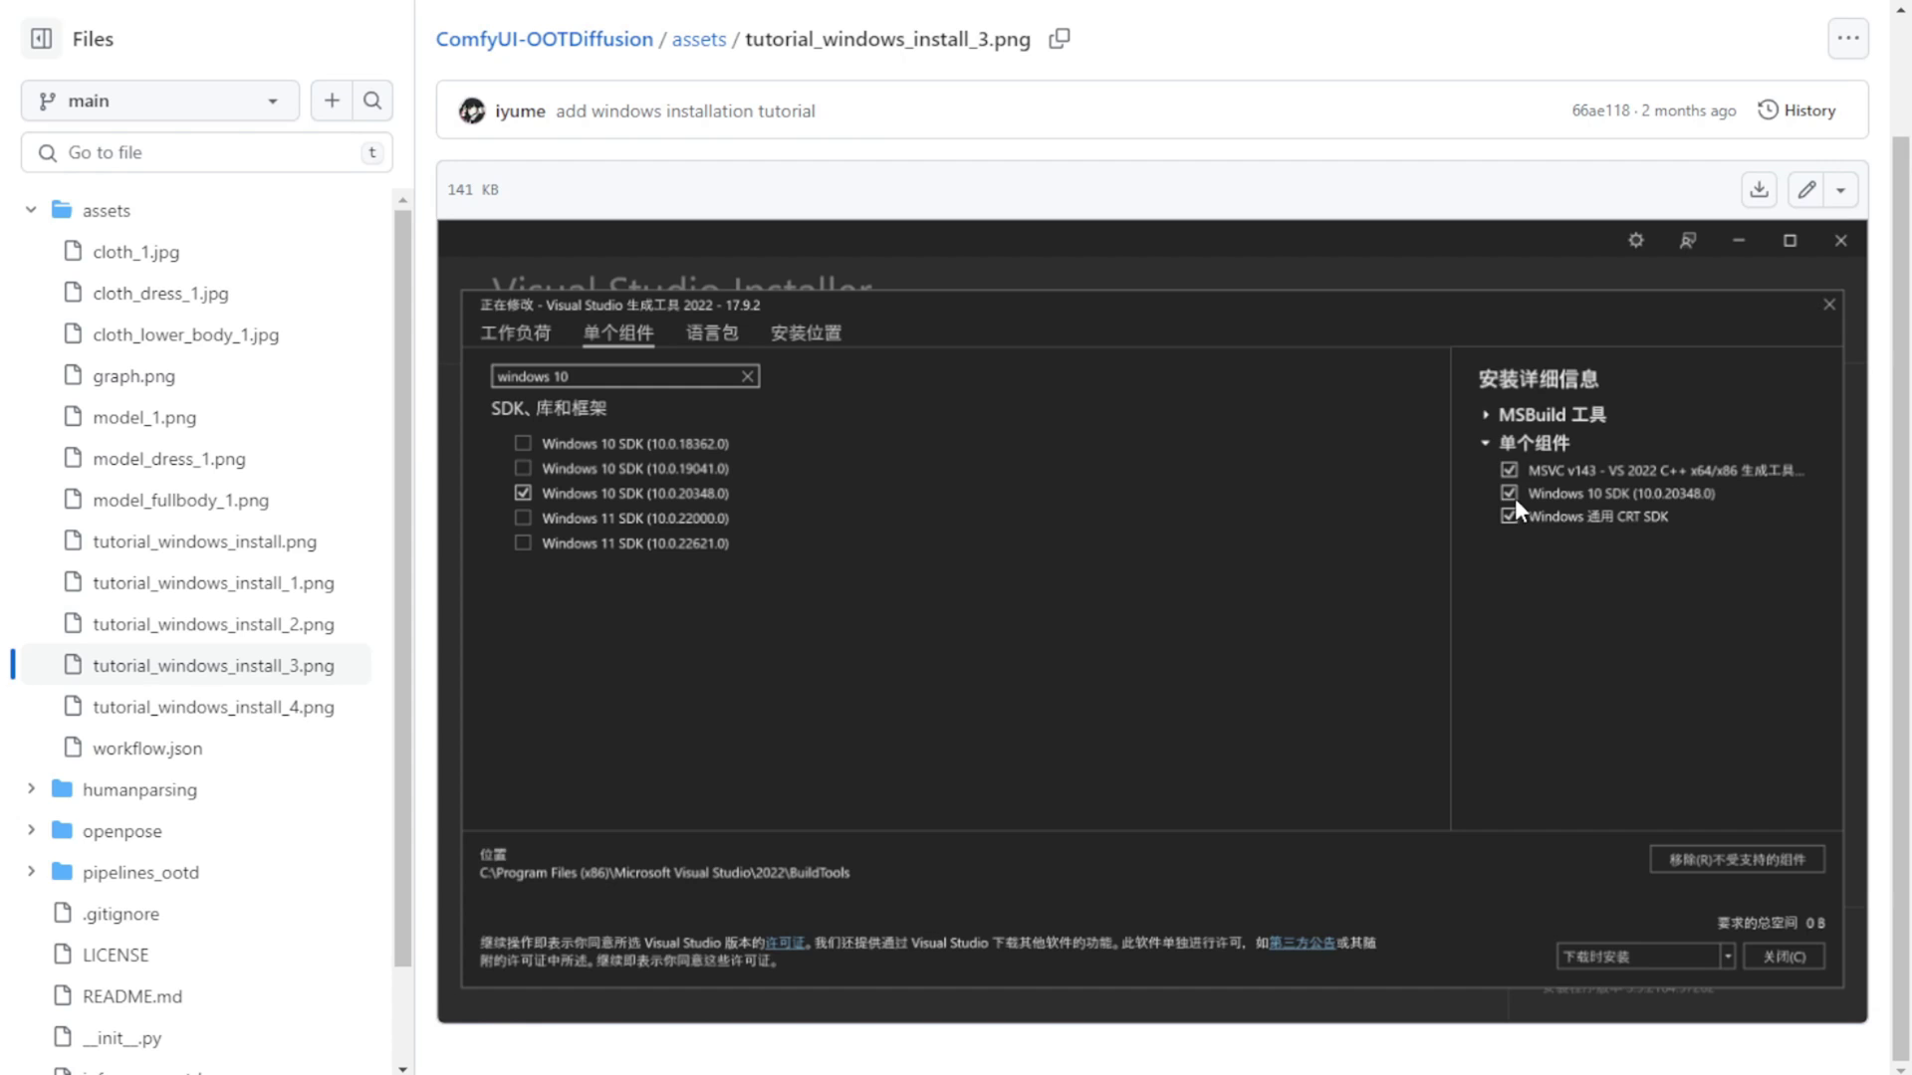
{"action": "key", "text": "alt+Left"}
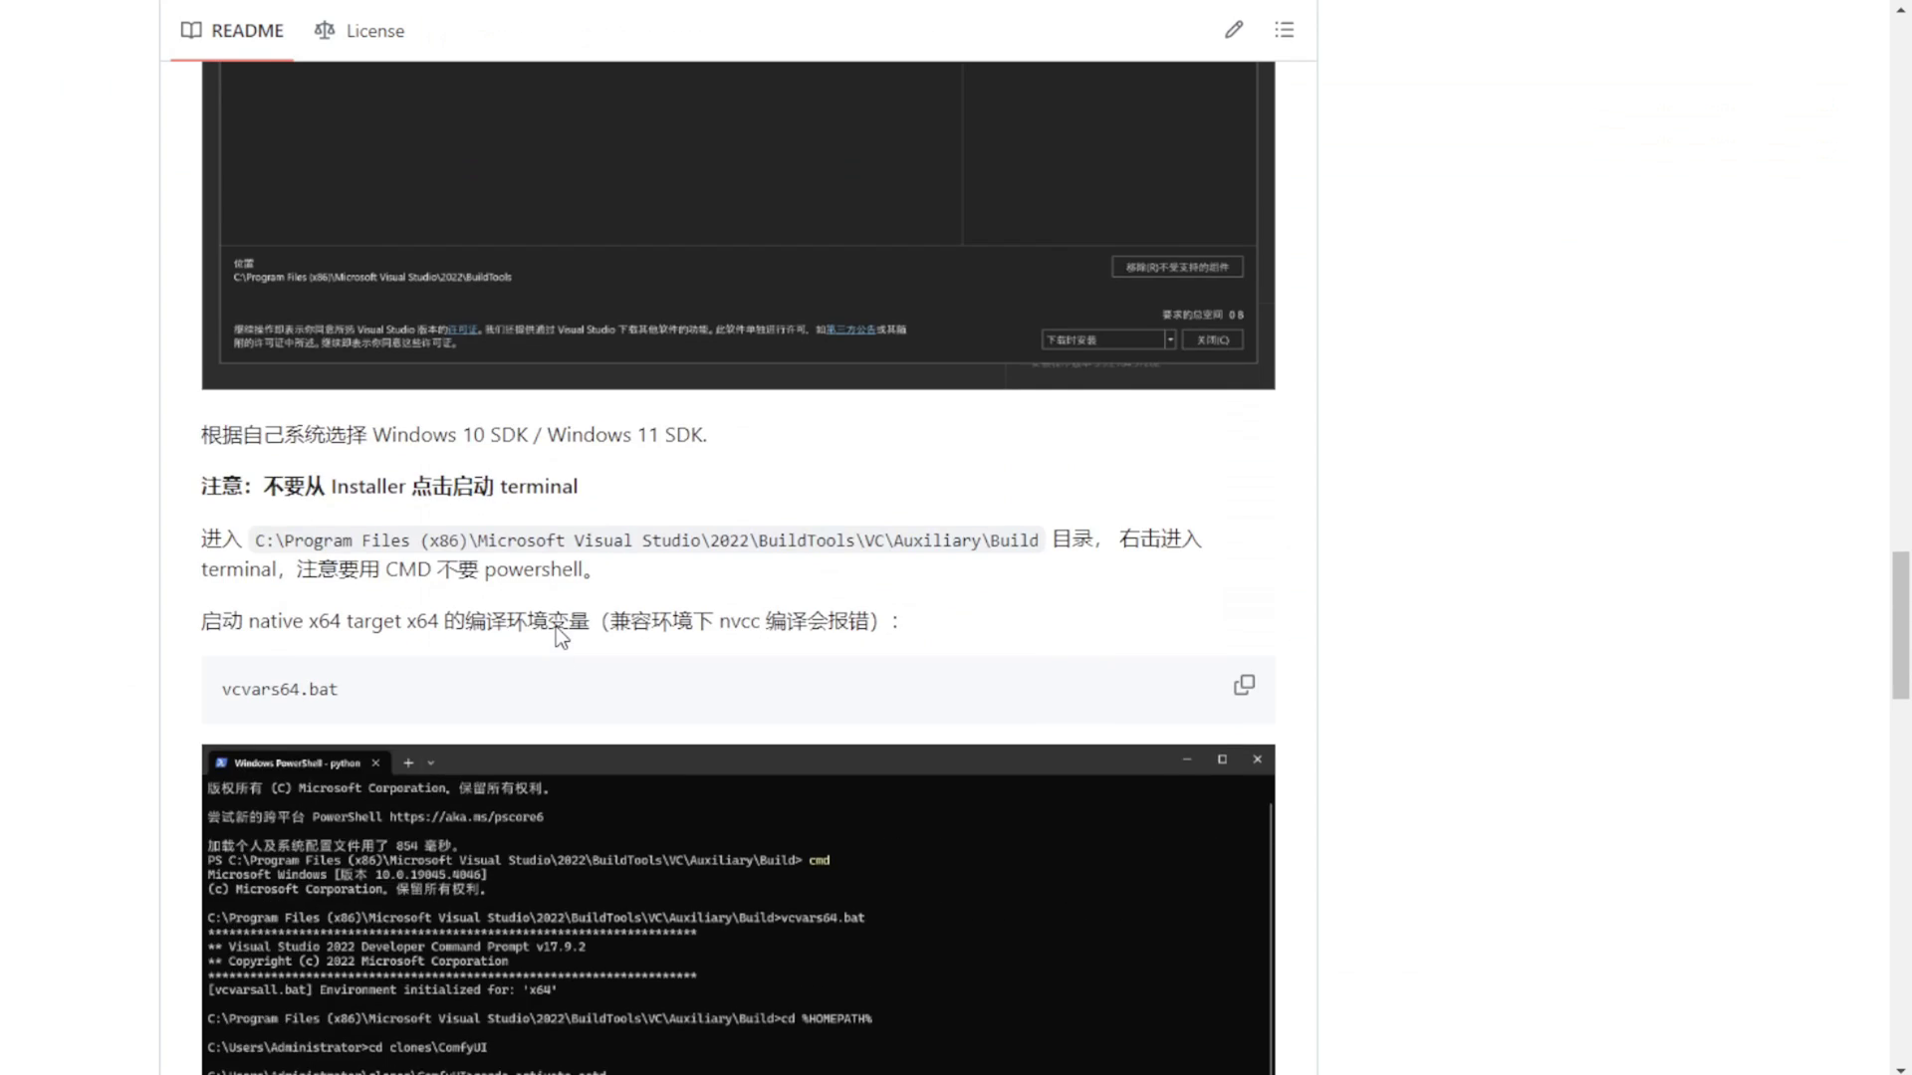
{"action": "scroll", "coordinate": [555, 625], "scroll_direction": "up", "scroll_amount": 10}
{"action": "scroll", "coordinate": [683, 602], "scroll_direction": "down", "scroll_amount": 5}
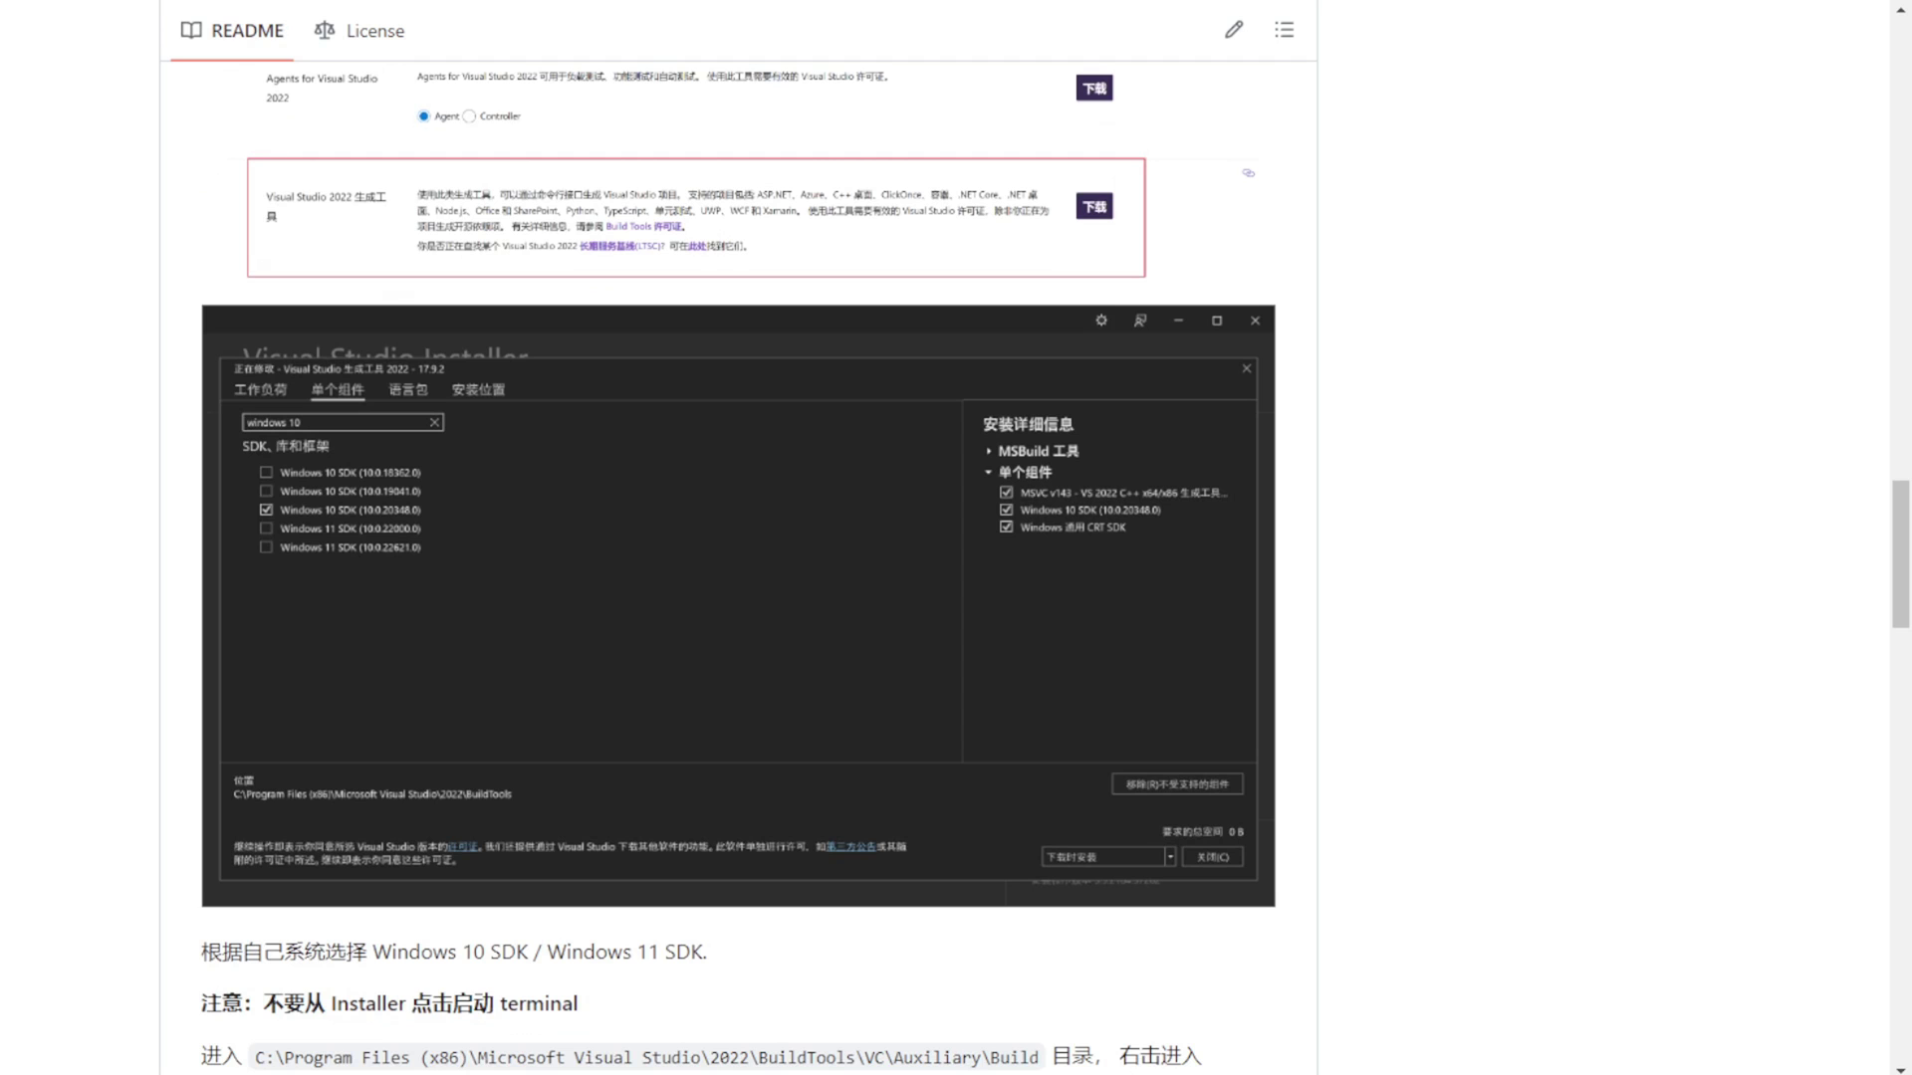
{"action": "key", "text": "alt+Right"}
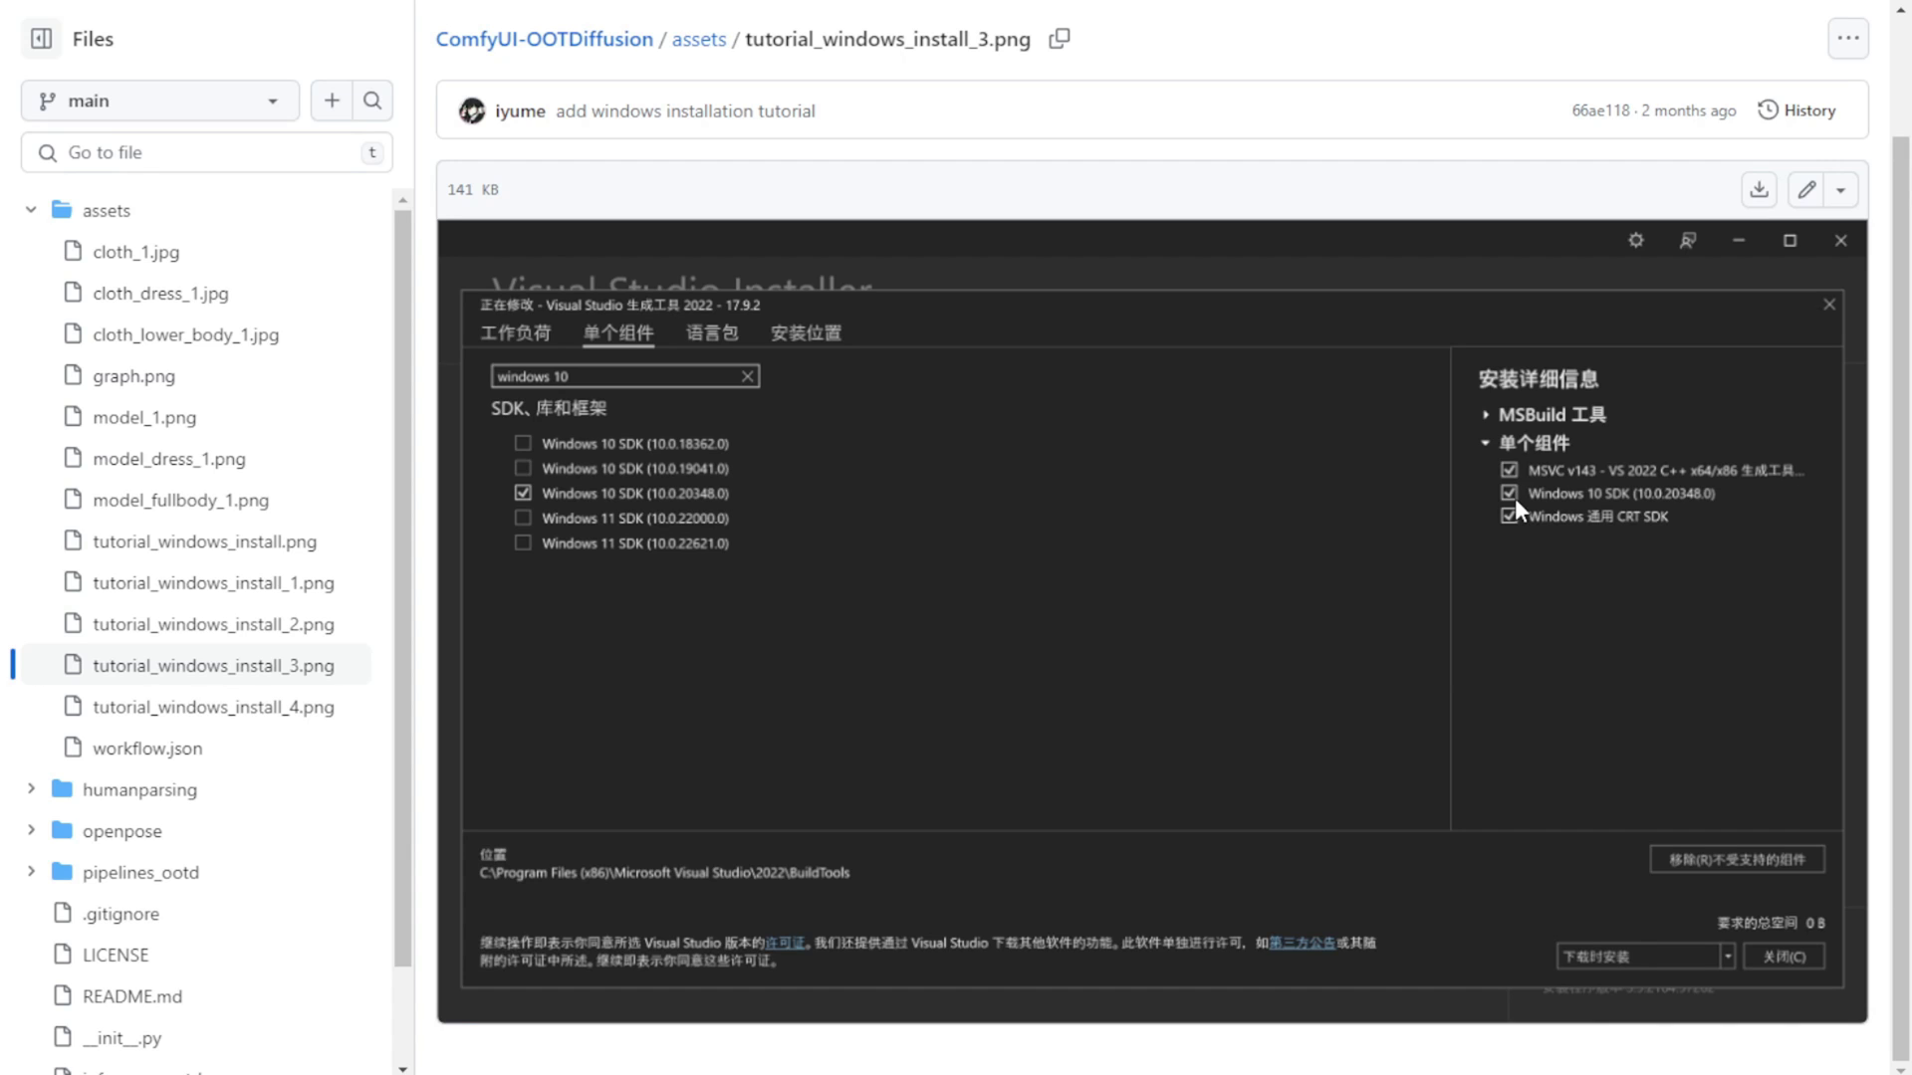
{"action": "key", "text": "alt+Left"}
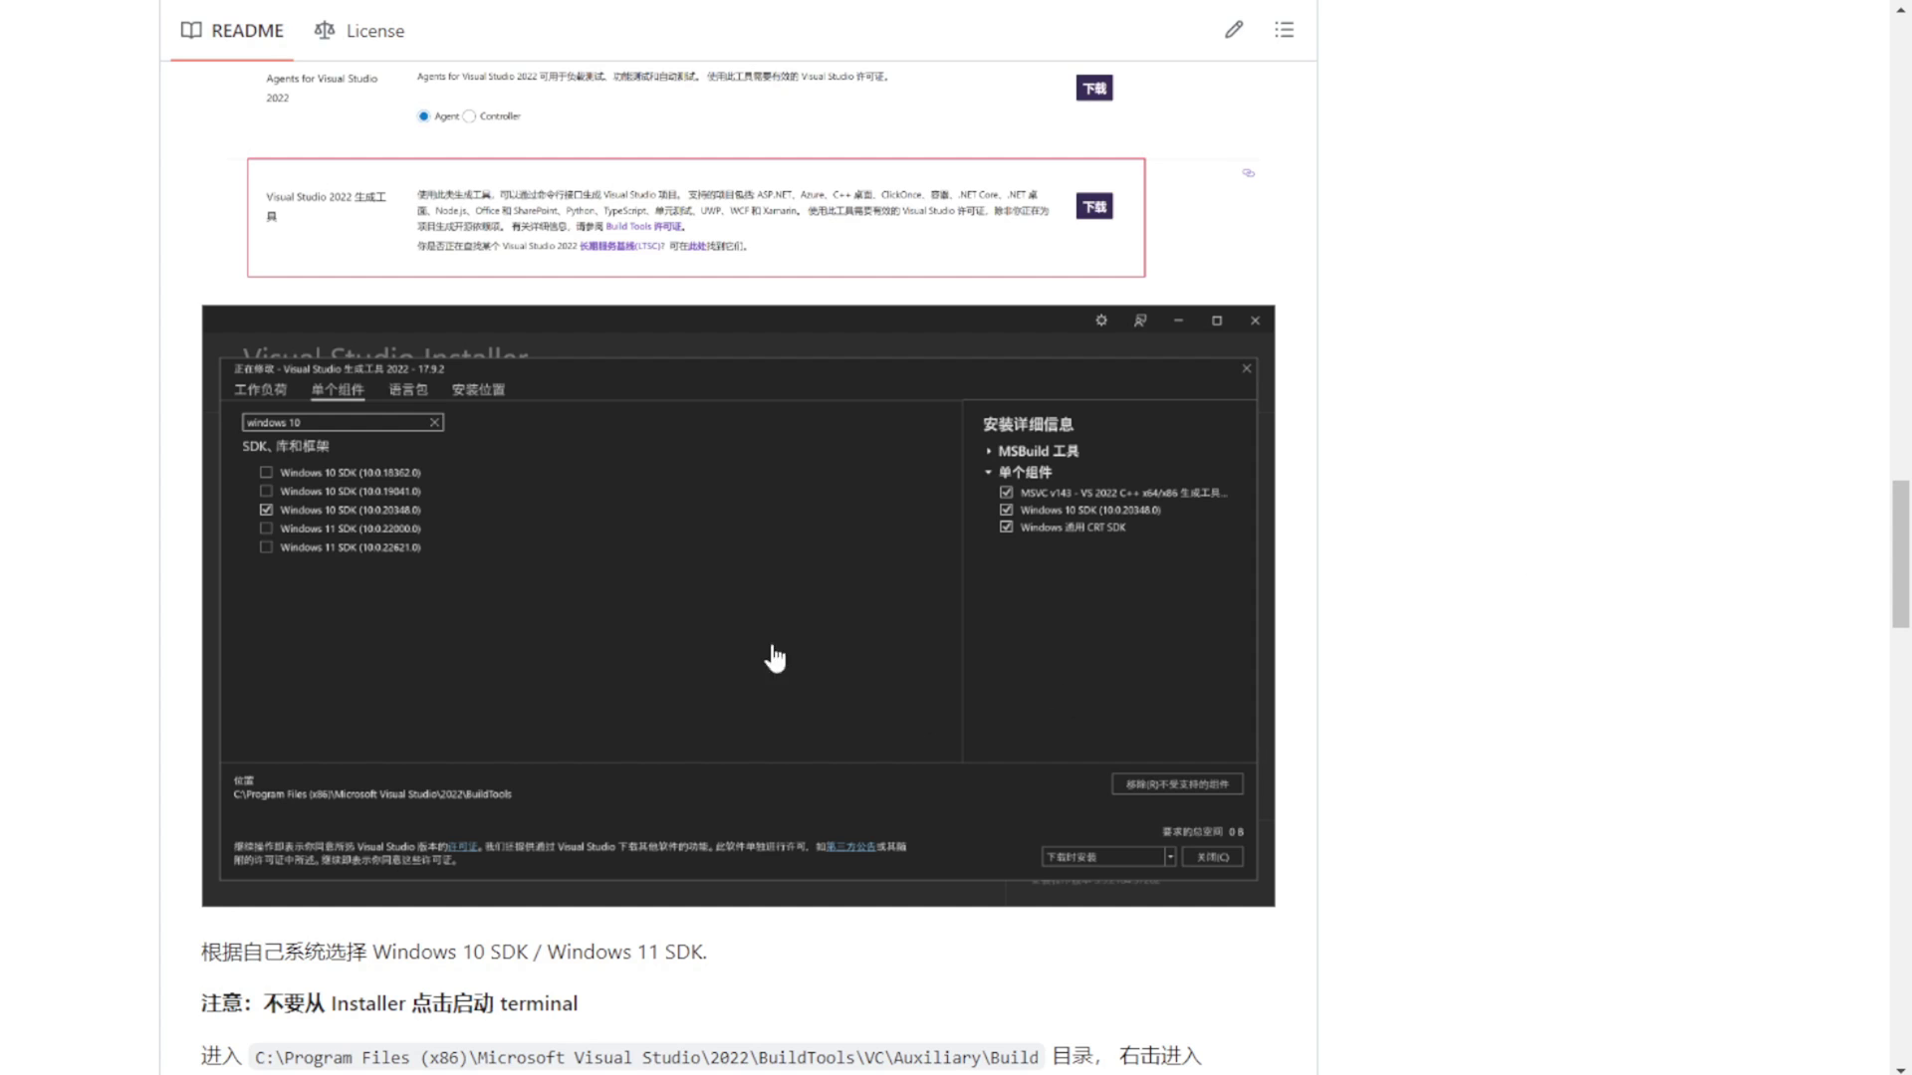
{"action": "scroll", "coordinate": [772, 653], "scroll_direction": "down", "scroll_amount": 3}
{"action": "scroll", "coordinate": [685, 674], "scroll_direction": "down", "scroll_amount": 3}
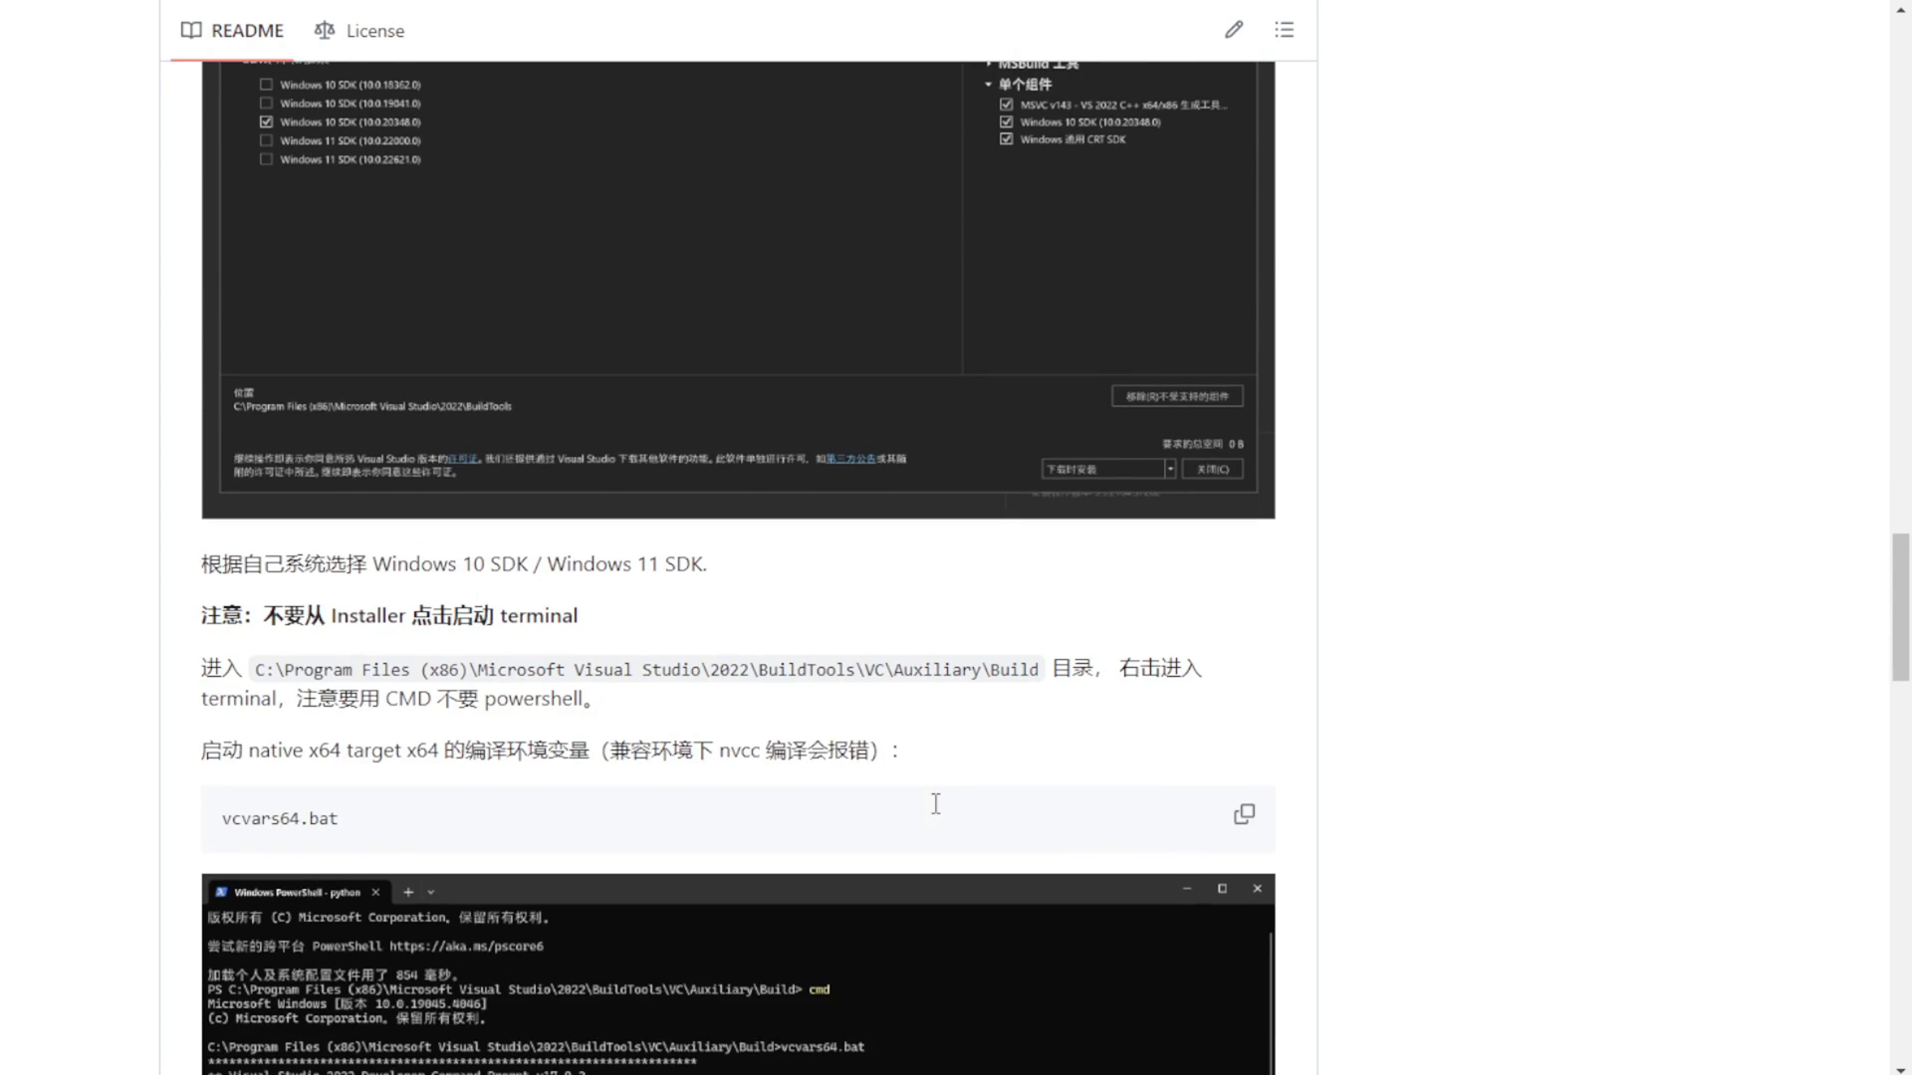
Select the Auxiliary\Build path, 'Windows 10 SDK' and 'CMD' in the README, switching windows between each.
{"action": "scroll", "coordinate": [681, 665], "scroll_direction": "down", "scroll_amount": 3}
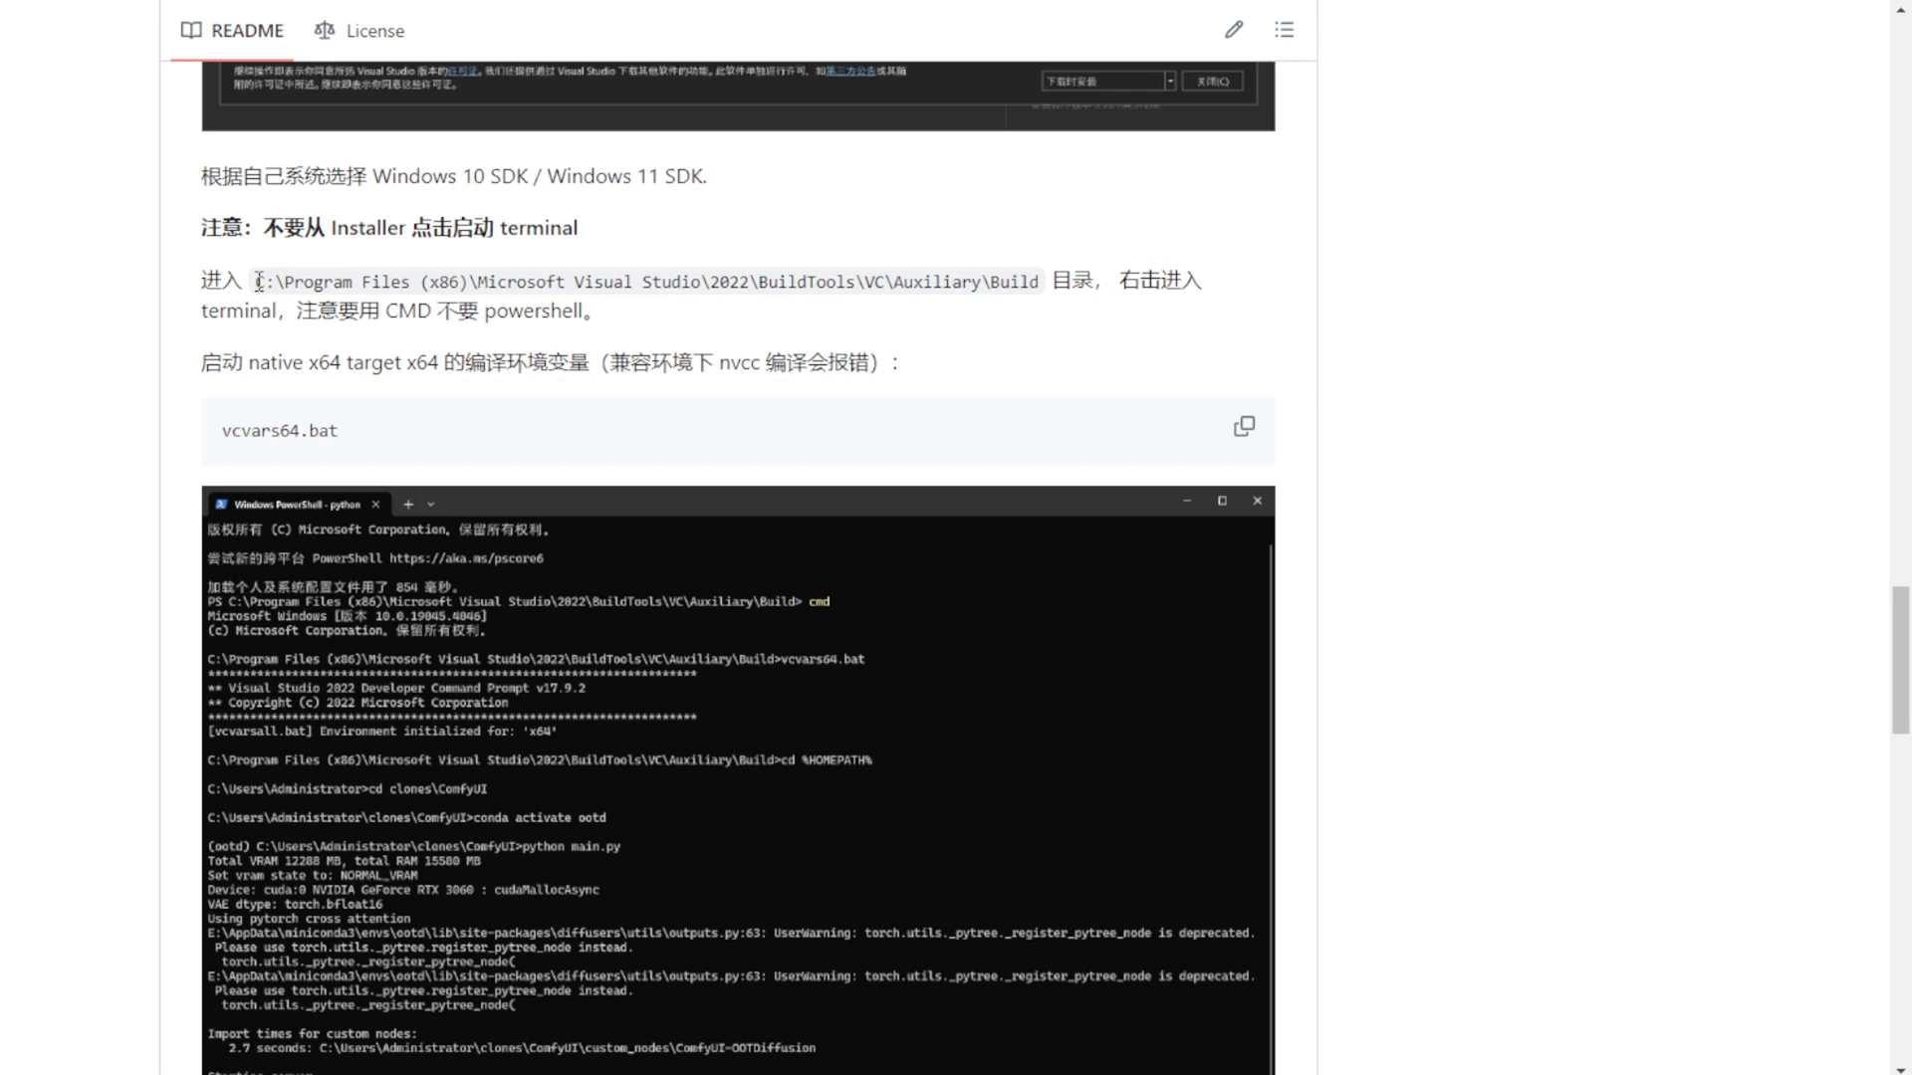
{"action": "left_click_drag", "start_coordinate": [255, 282], "coordinate": [1041, 289]}
{"action": "key", "text": "alt+Tab"}
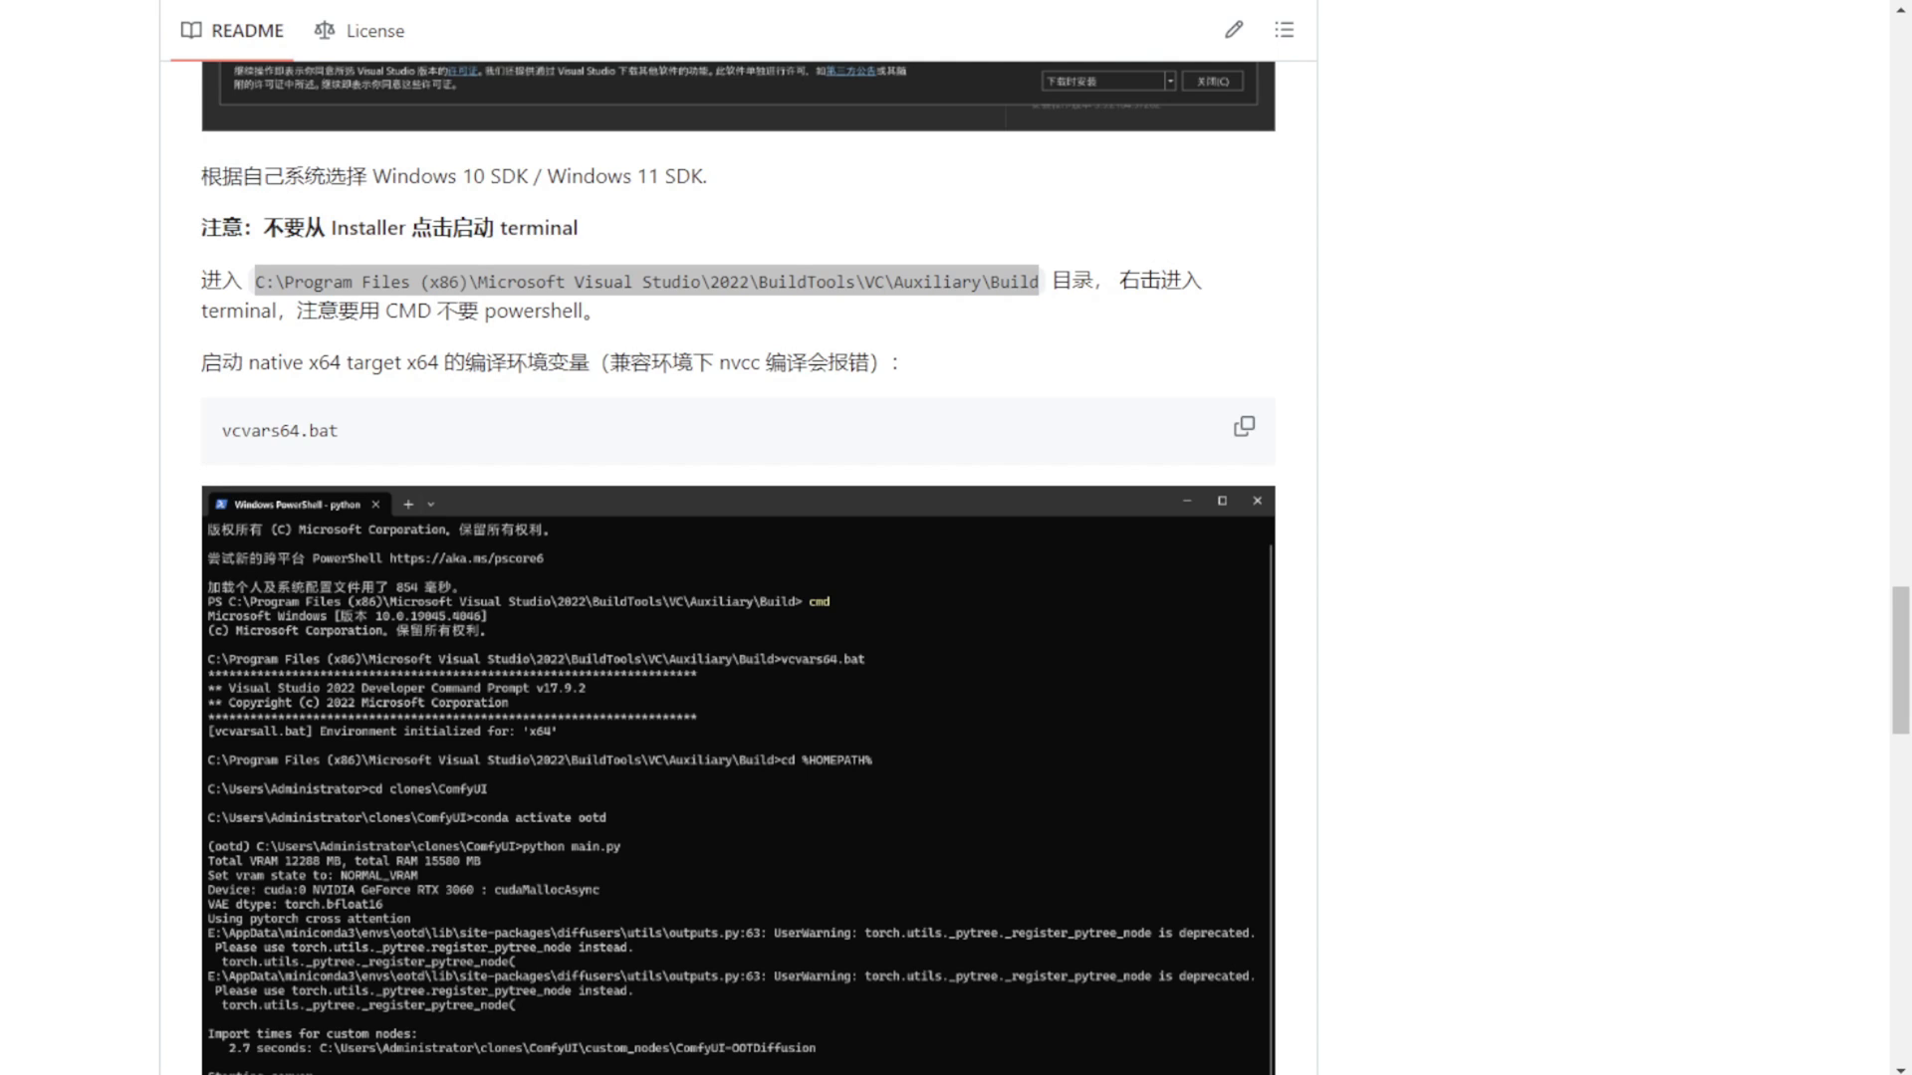
{"action": "left_click", "coordinate": [726, 204]}
{"action": "left_click_drag", "start_coordinate": [527, 179], "coordinate": [372, 192]}
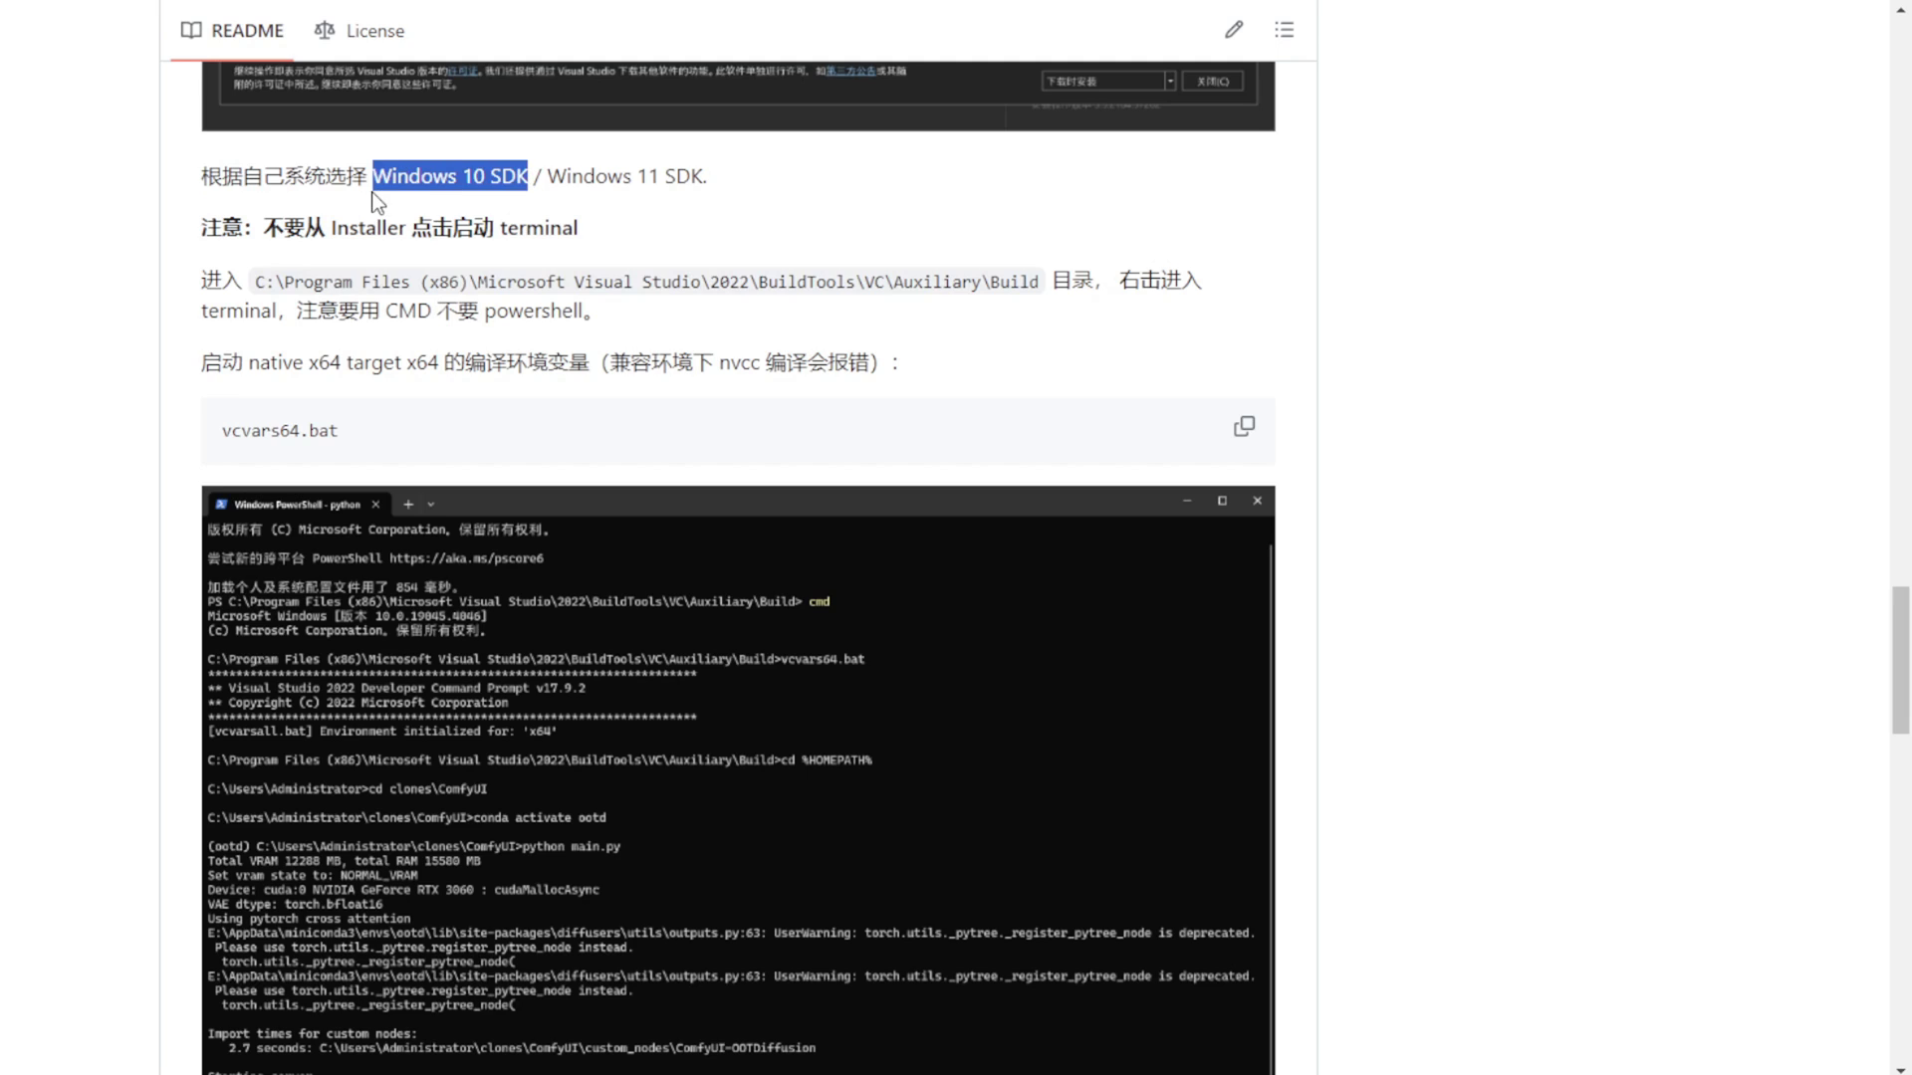
{"action": "key", "text": "alt+Tab"}
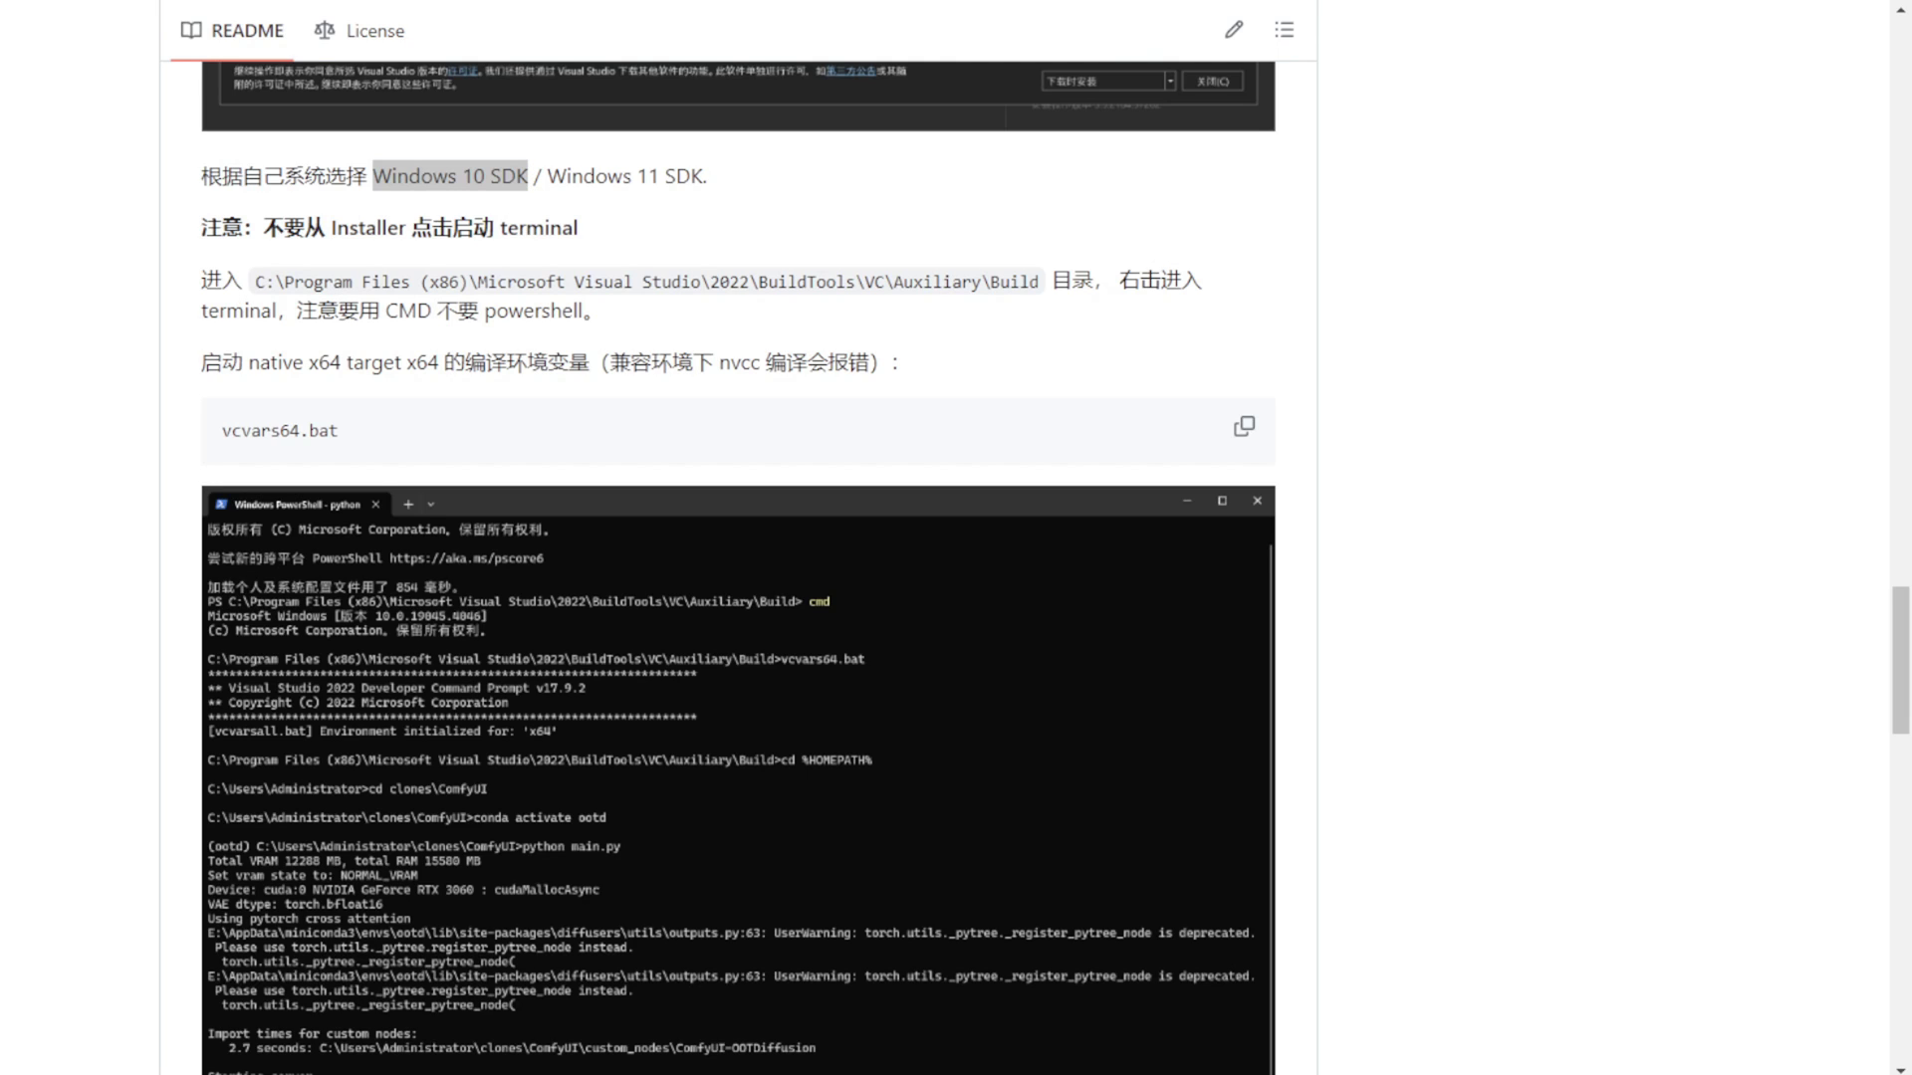
{"action": "left_click", "coordinate": [1088, 341]}
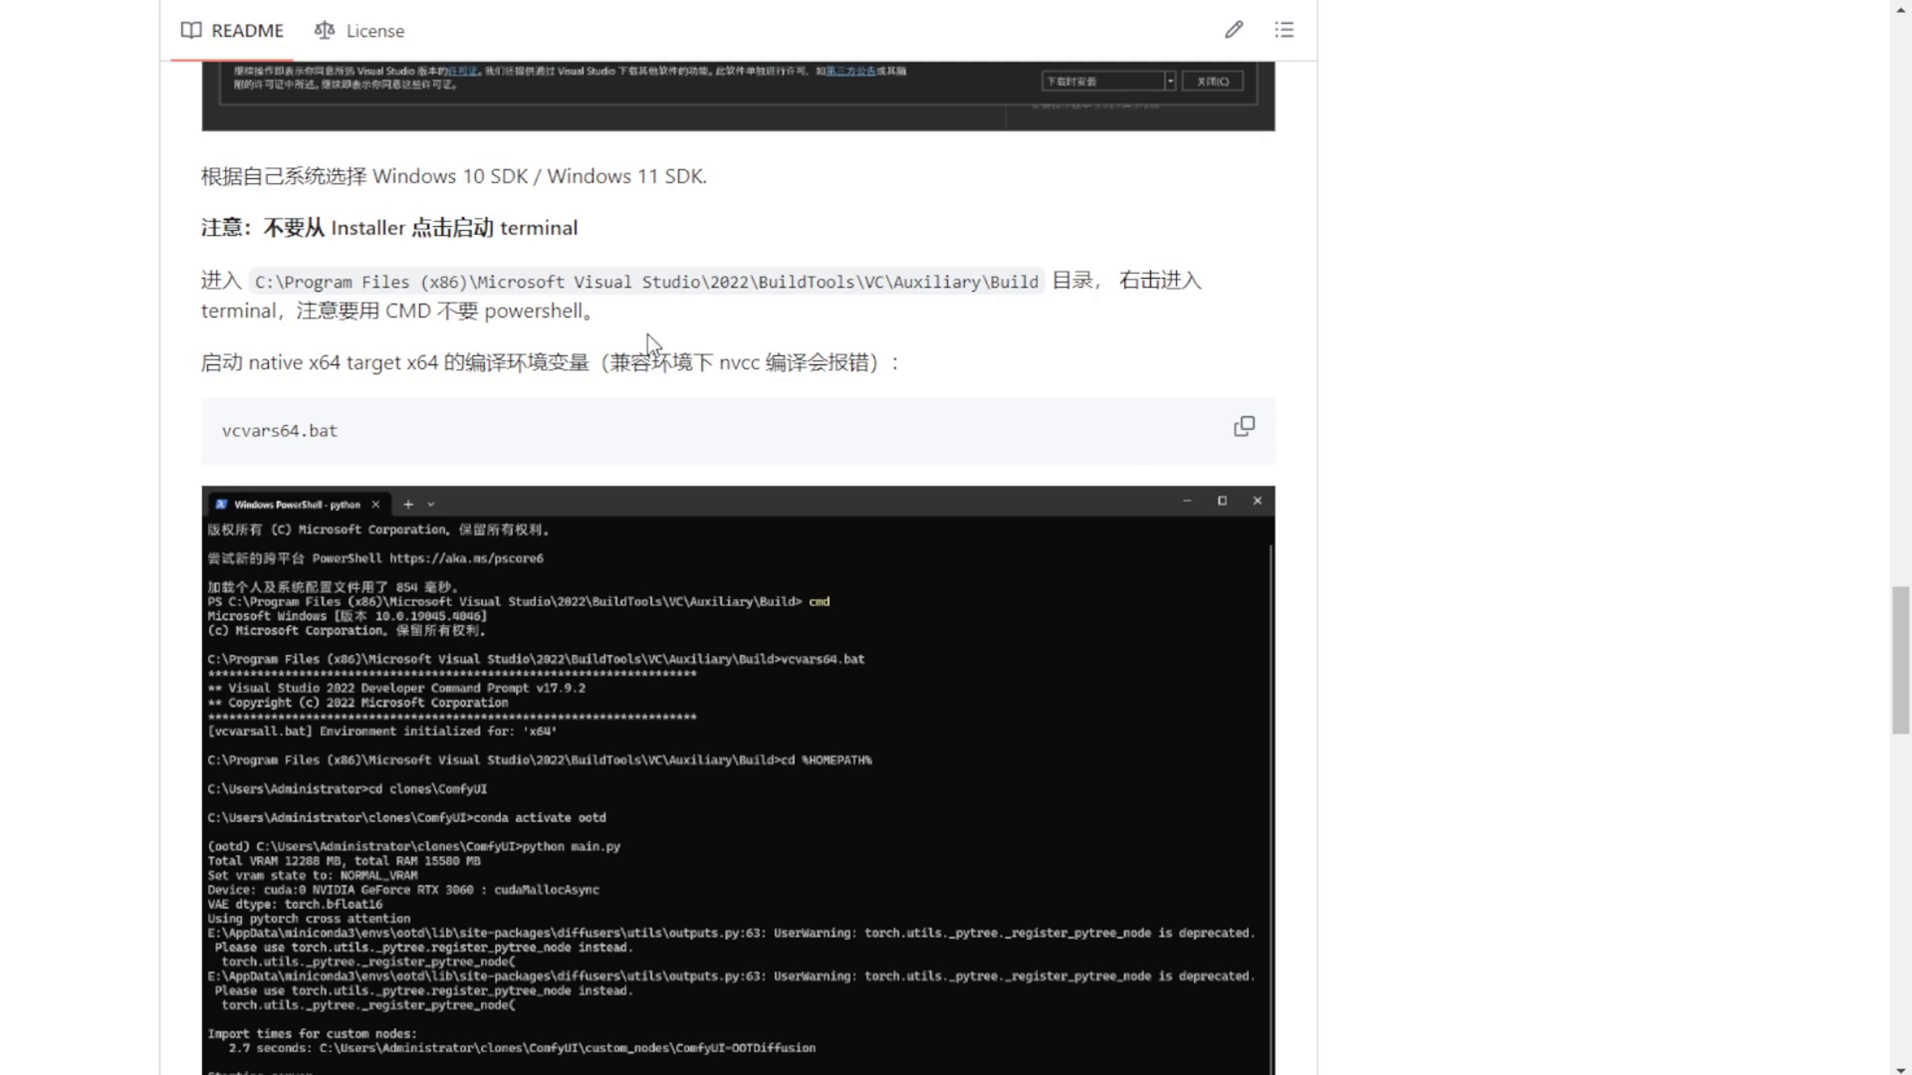
{"action": "double_click", "coordinate": [402, 315]}
{"action": "key", "text": "alt+Tab"}
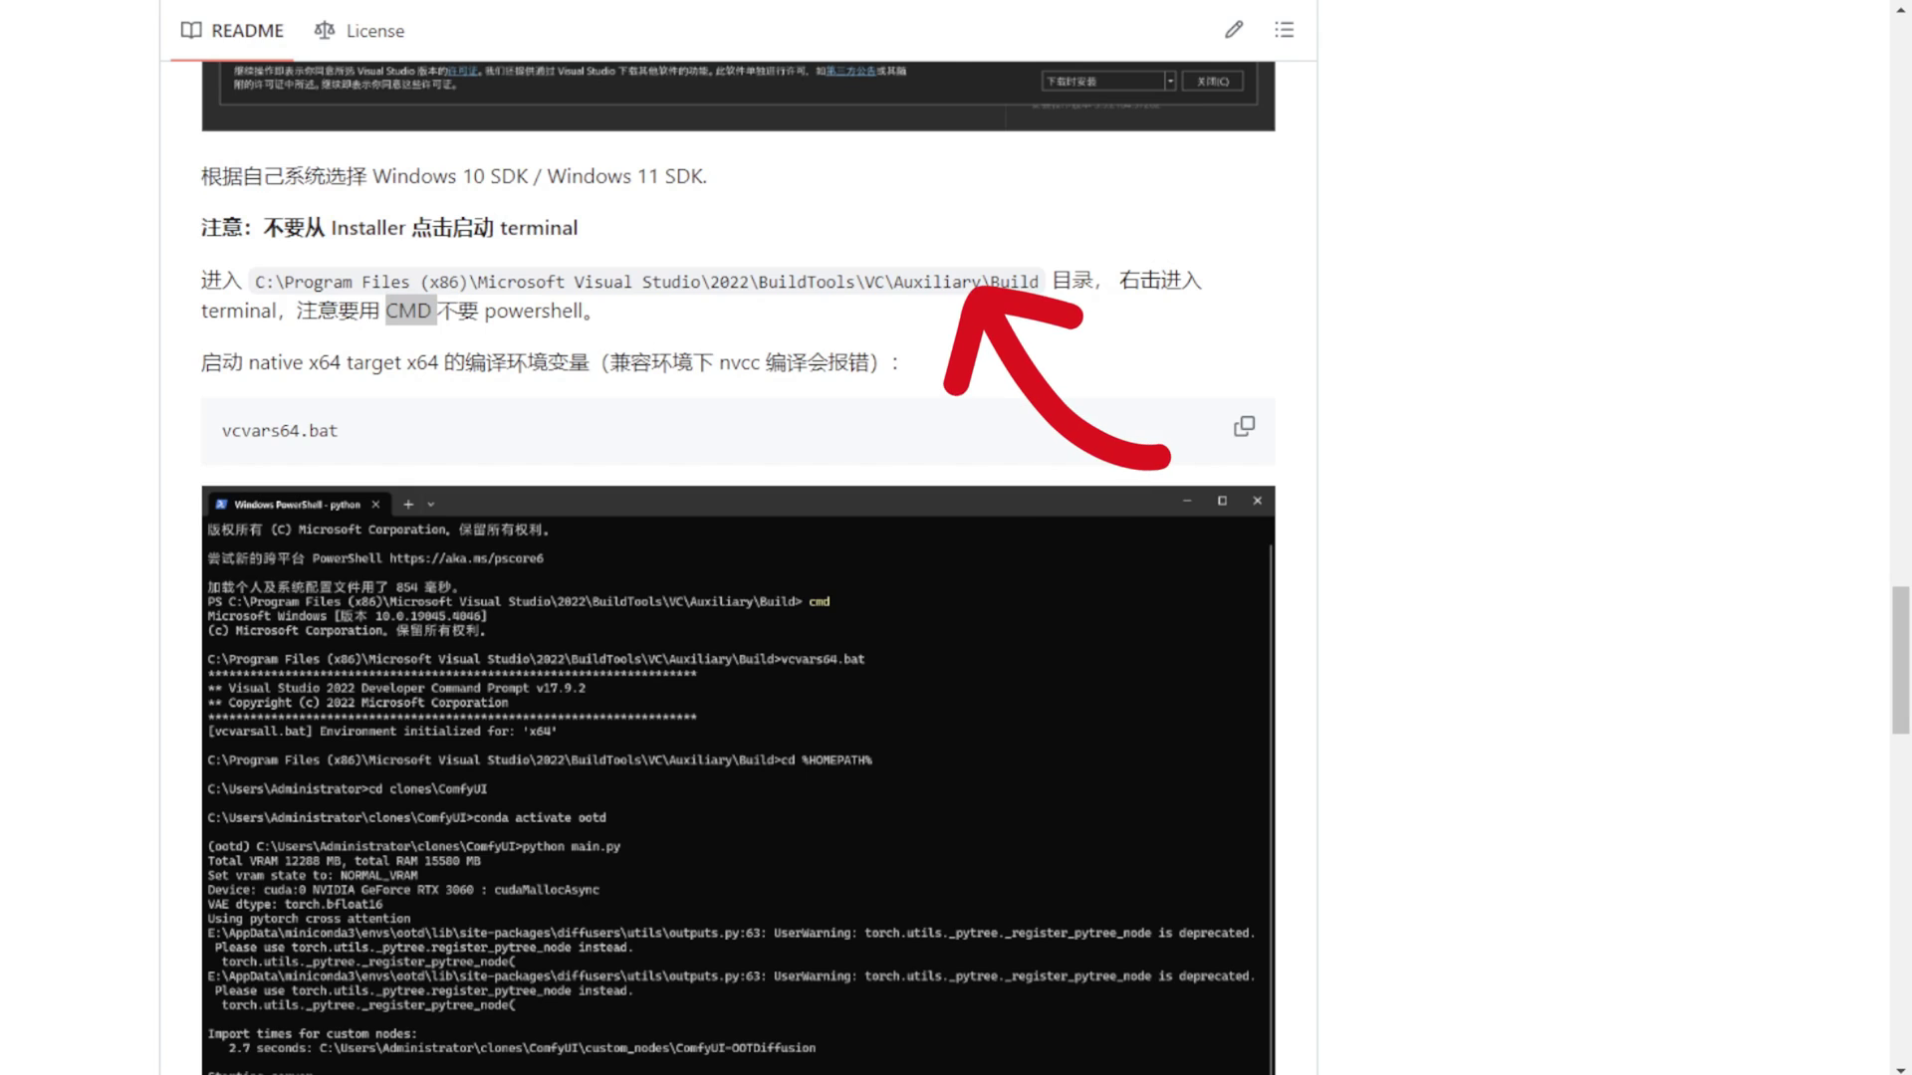
{"action": "left_click", "coordinate": [647, 344]}
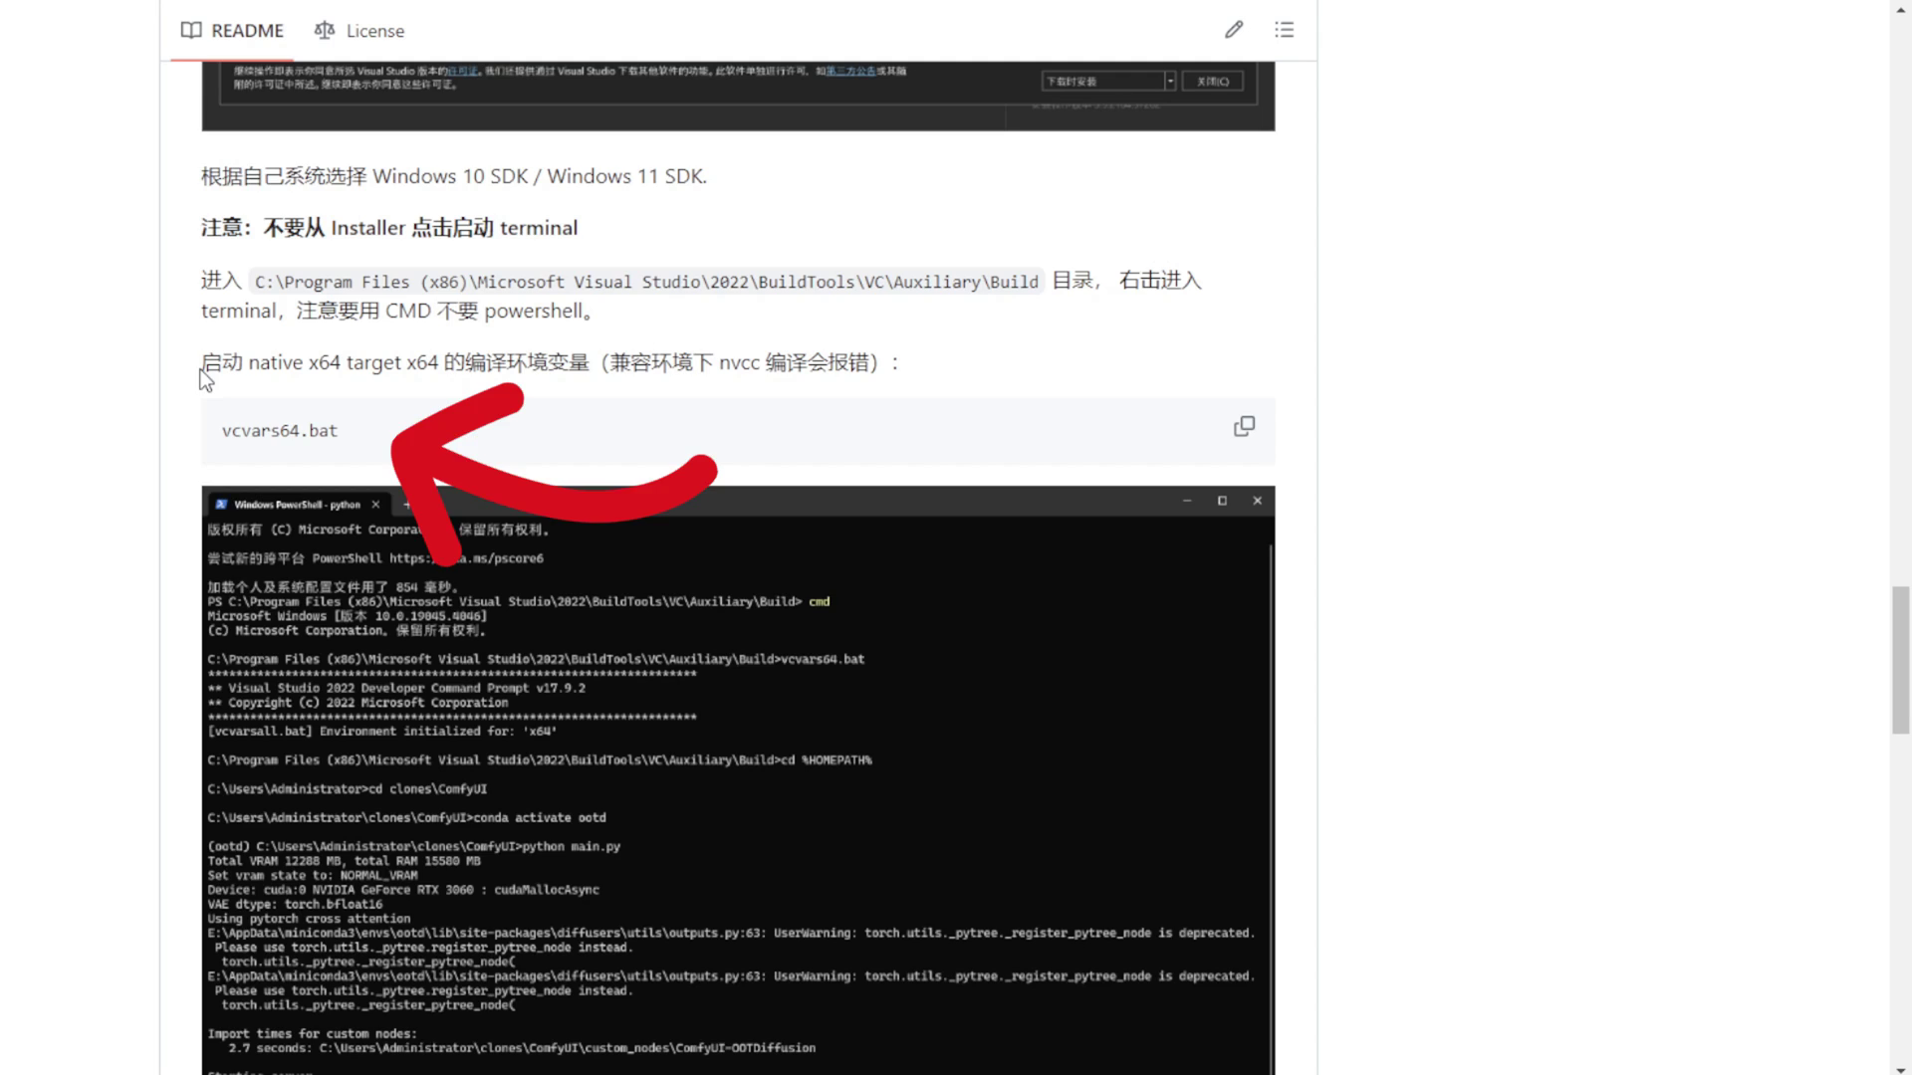
Select the vcvars64.bat command, then open the tutorial_windows_install_4.png terminal screenshot.
{"action": "scroll", "coordinate": [200, 369], "scroll_direction": "down", "scroll_amount": 3}
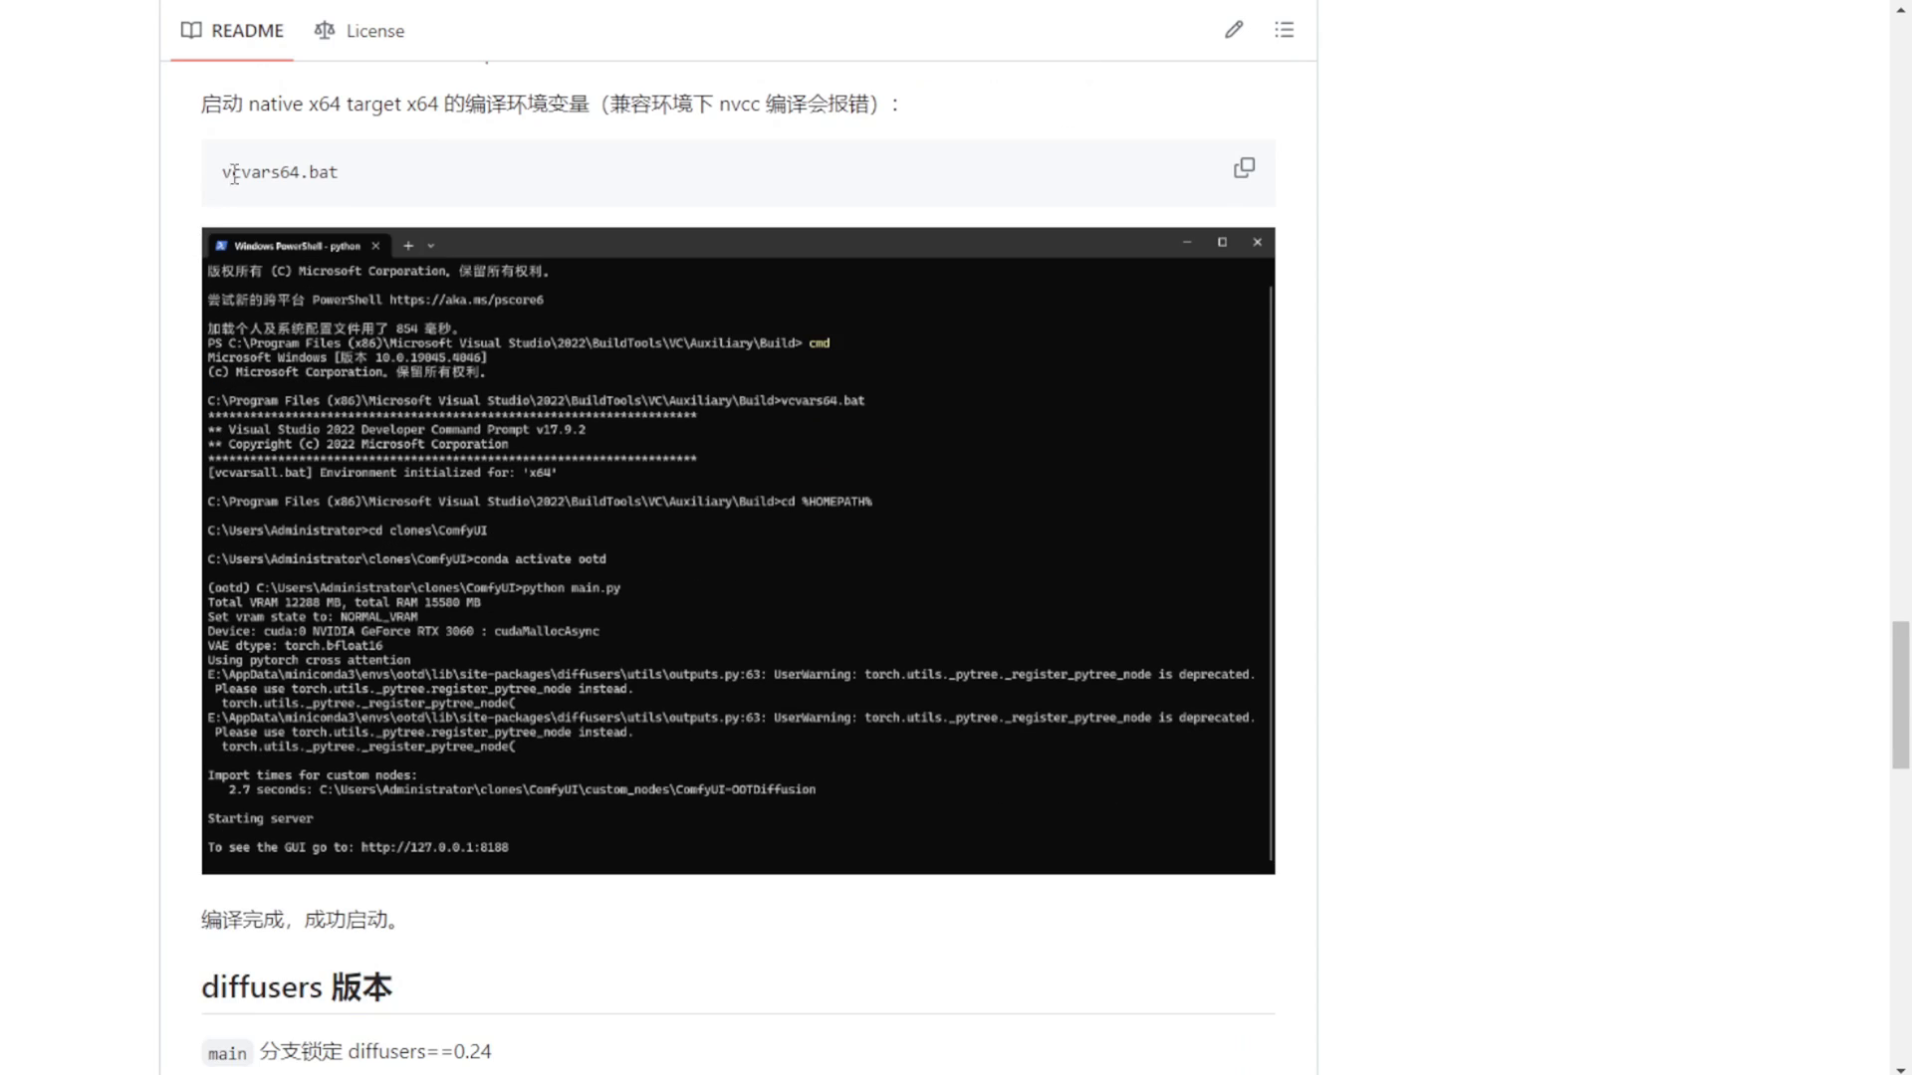
{"action": "left_click_drag", "start_coordinate": [223, 174], "coordinate": [371, 184]}
{"action": "key", "text": "alt+Tab"}
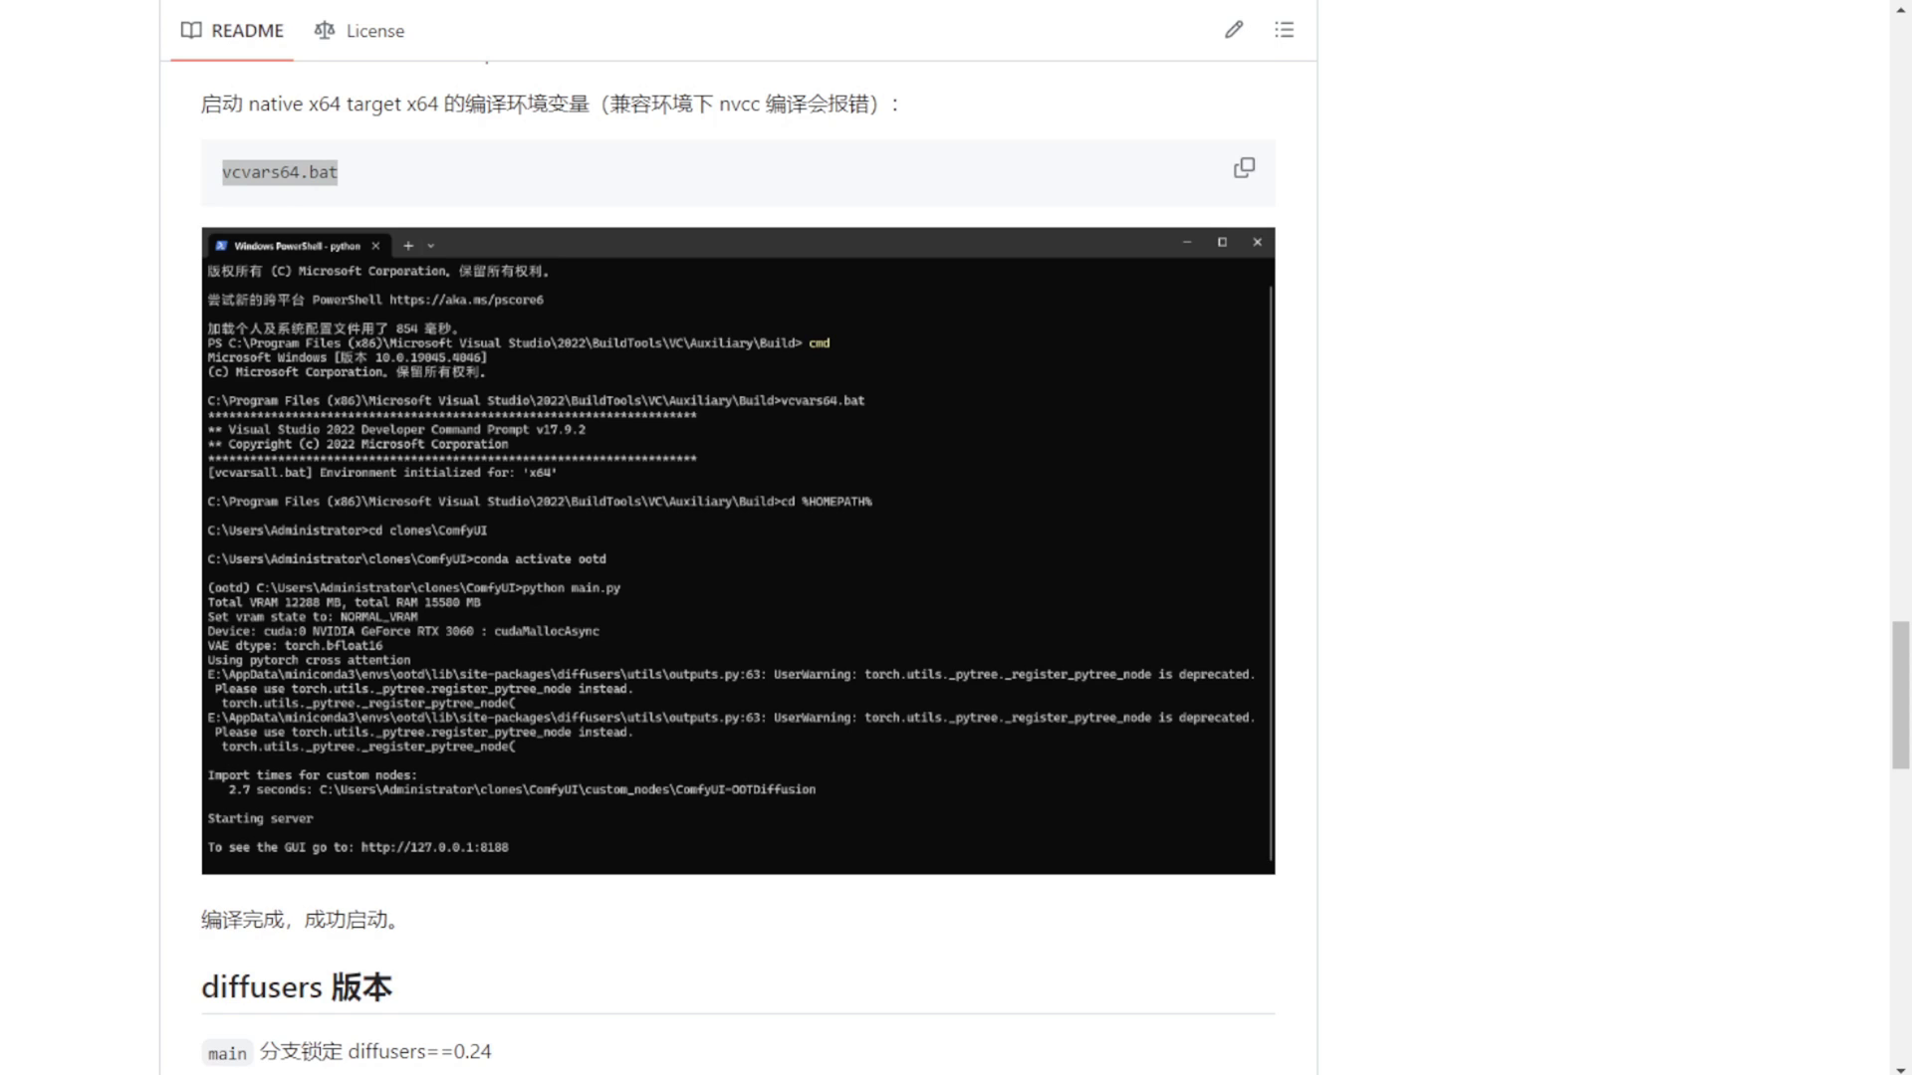
{"action": "left_click", "coordinate": [1516, 309]}
{"action": "scroll", "coordinate": [1383, 660], "scroll_direction": "down", "scroll_amount": 3}
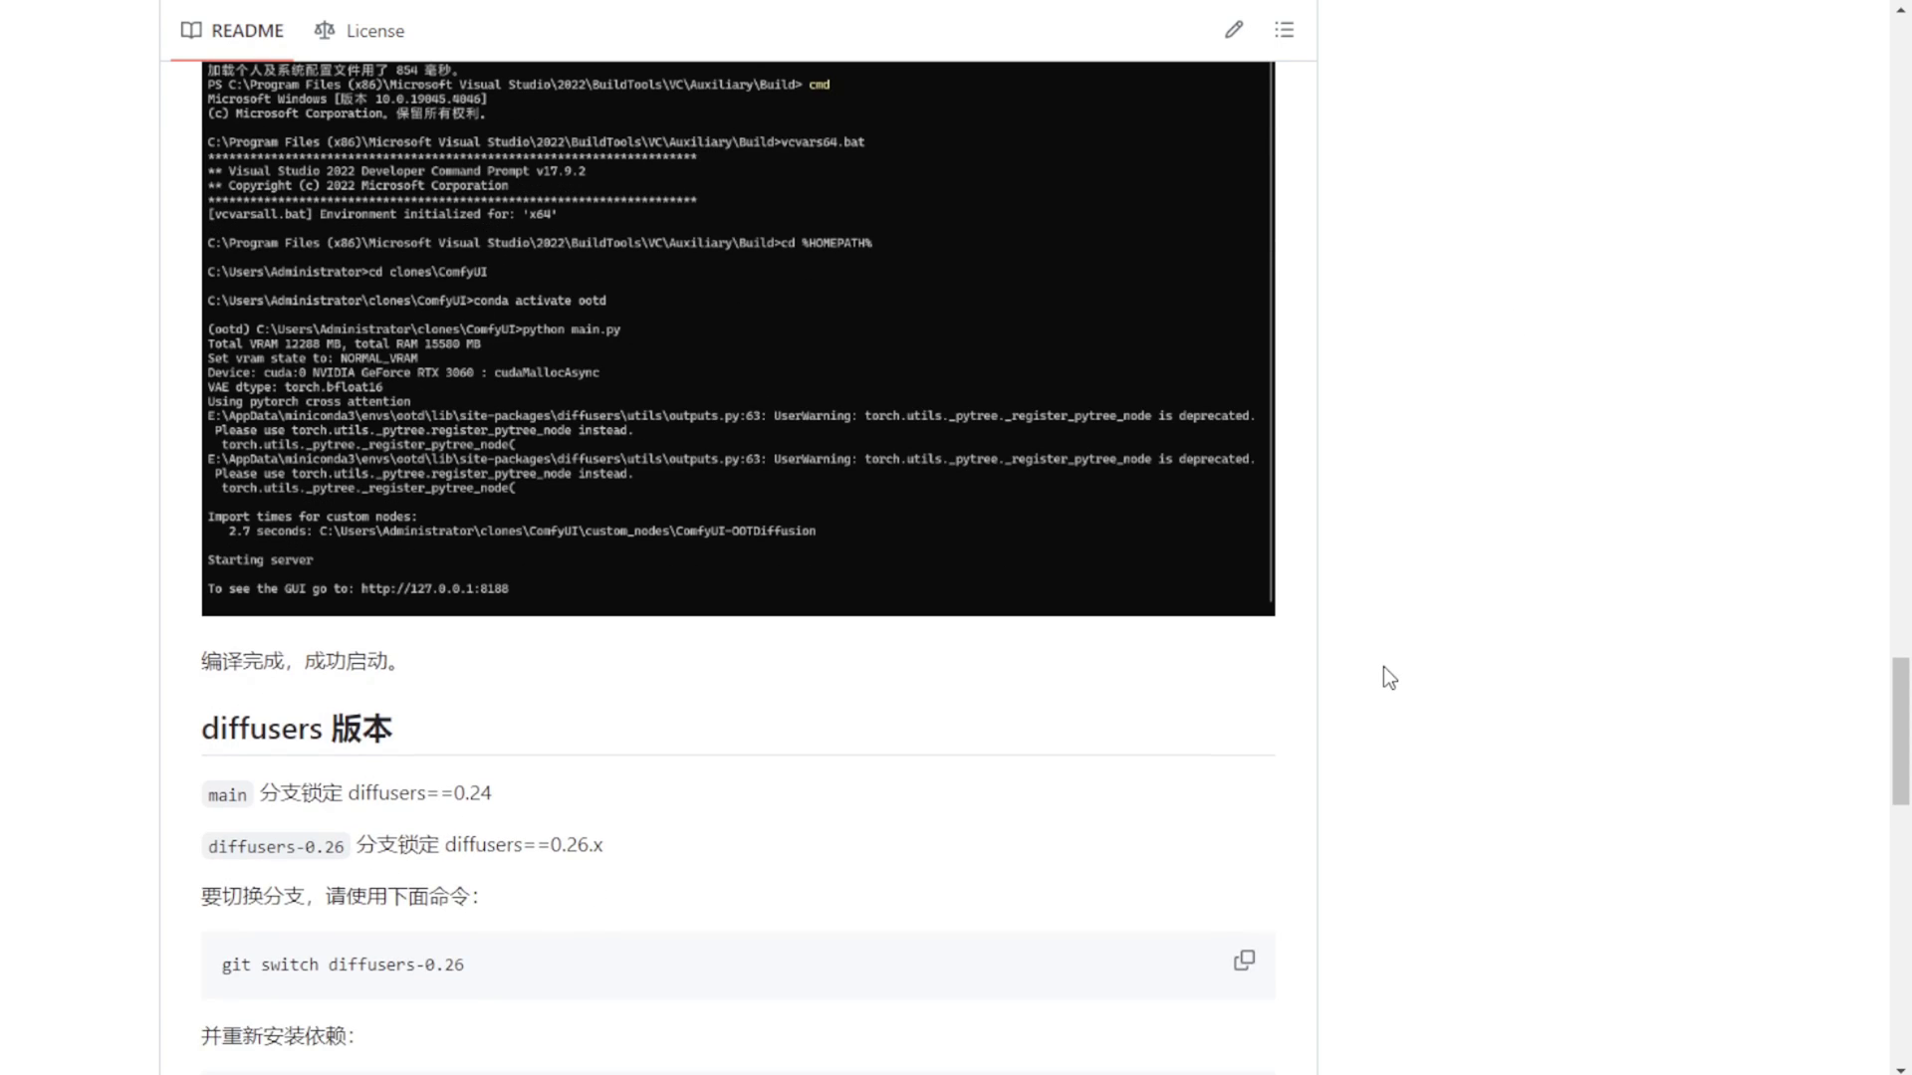
{"action": "scroll", "coordinate": [1194, 667], "scroll_direction": "up", "scroll_amount": 3}
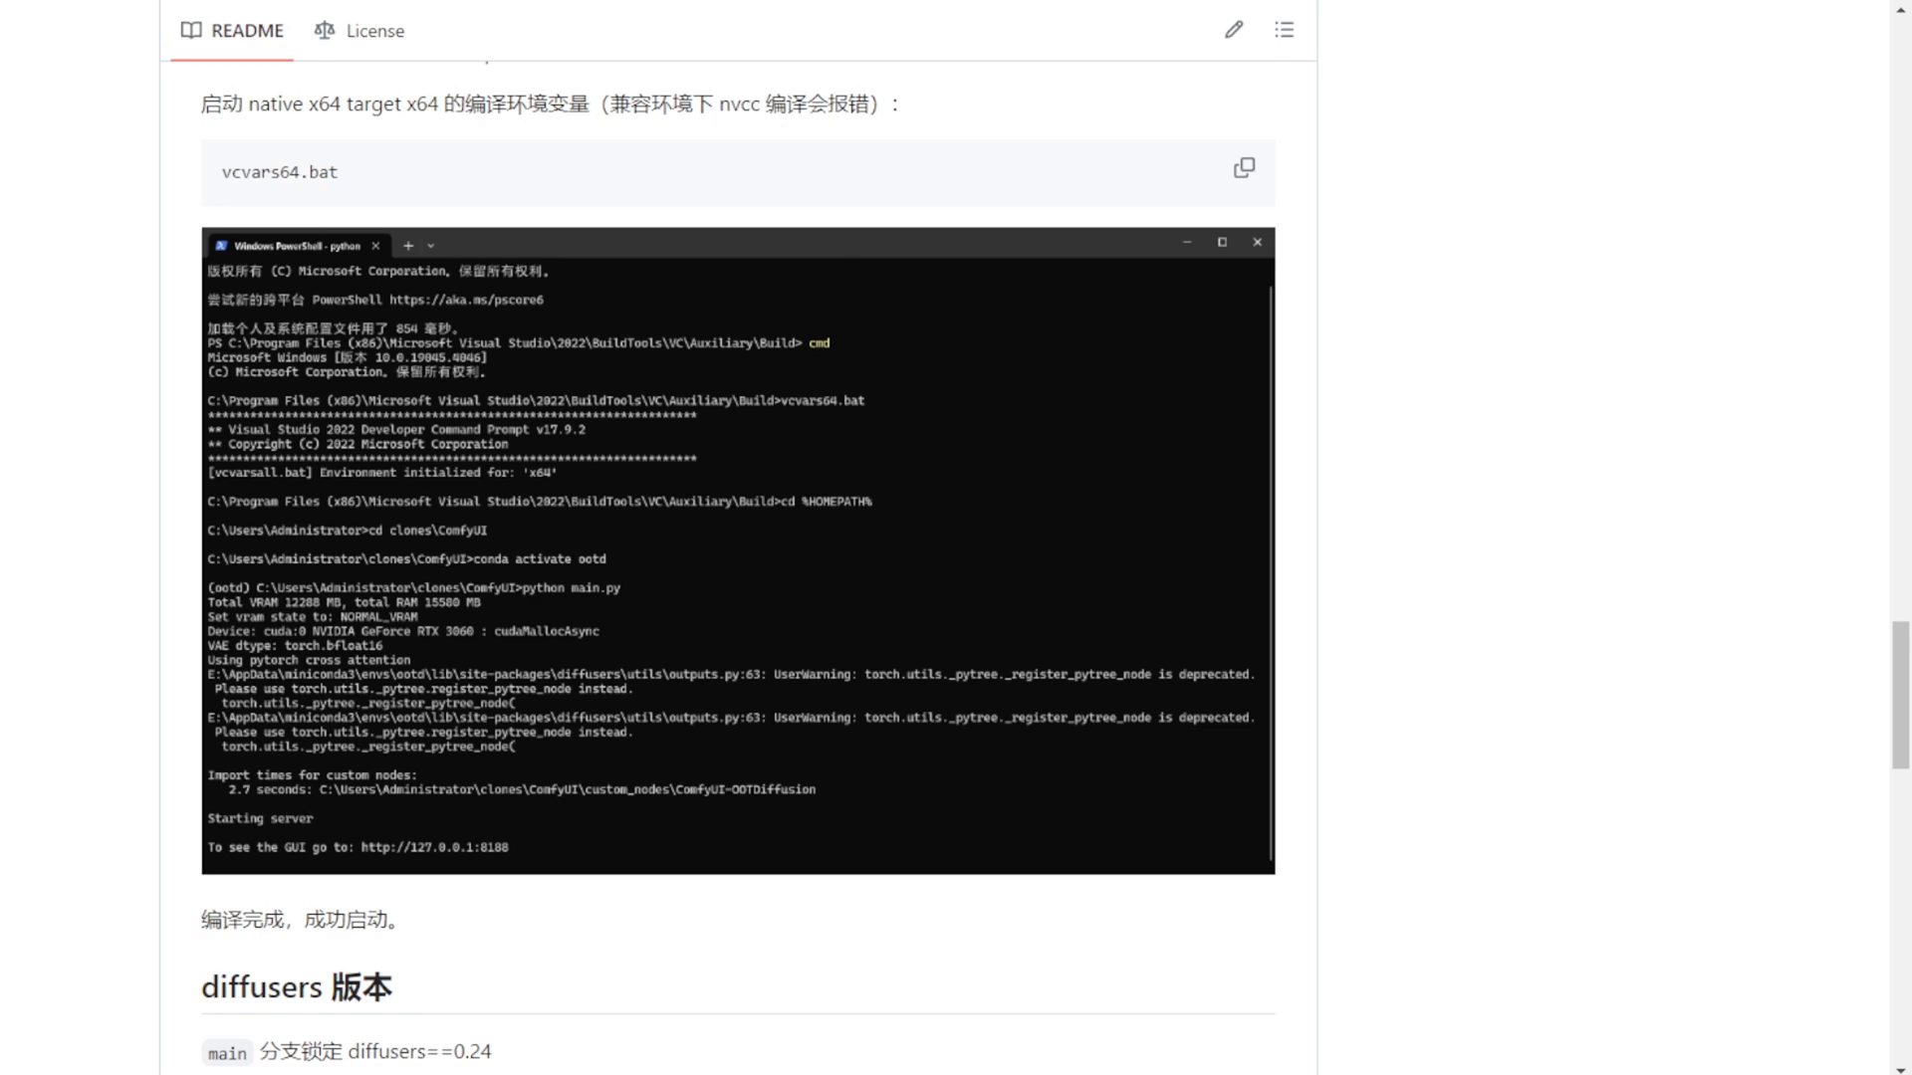
{"action": "left_click", "coordinate": [904, 560]}
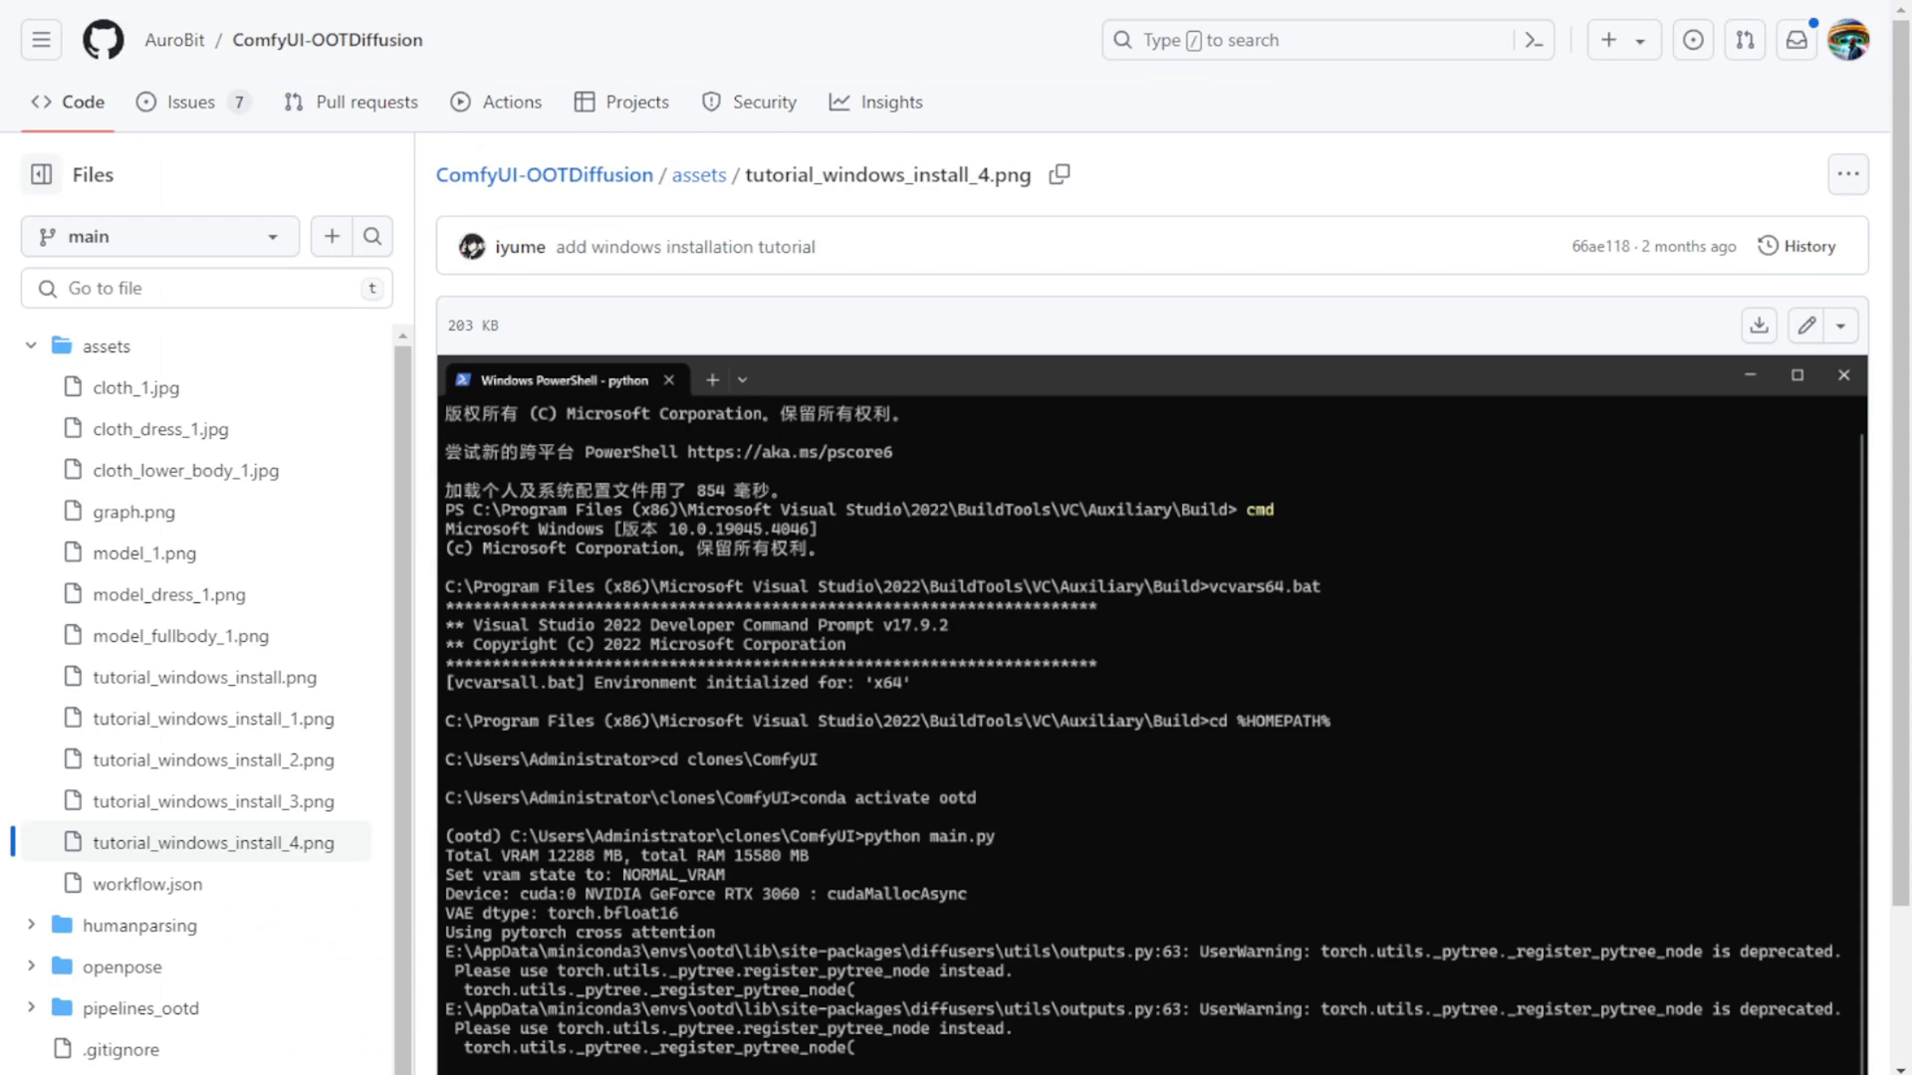
{"action": "scroll", "coordinate": [909, 557], "scroll_direction": "down", "scroll_amount": 2}
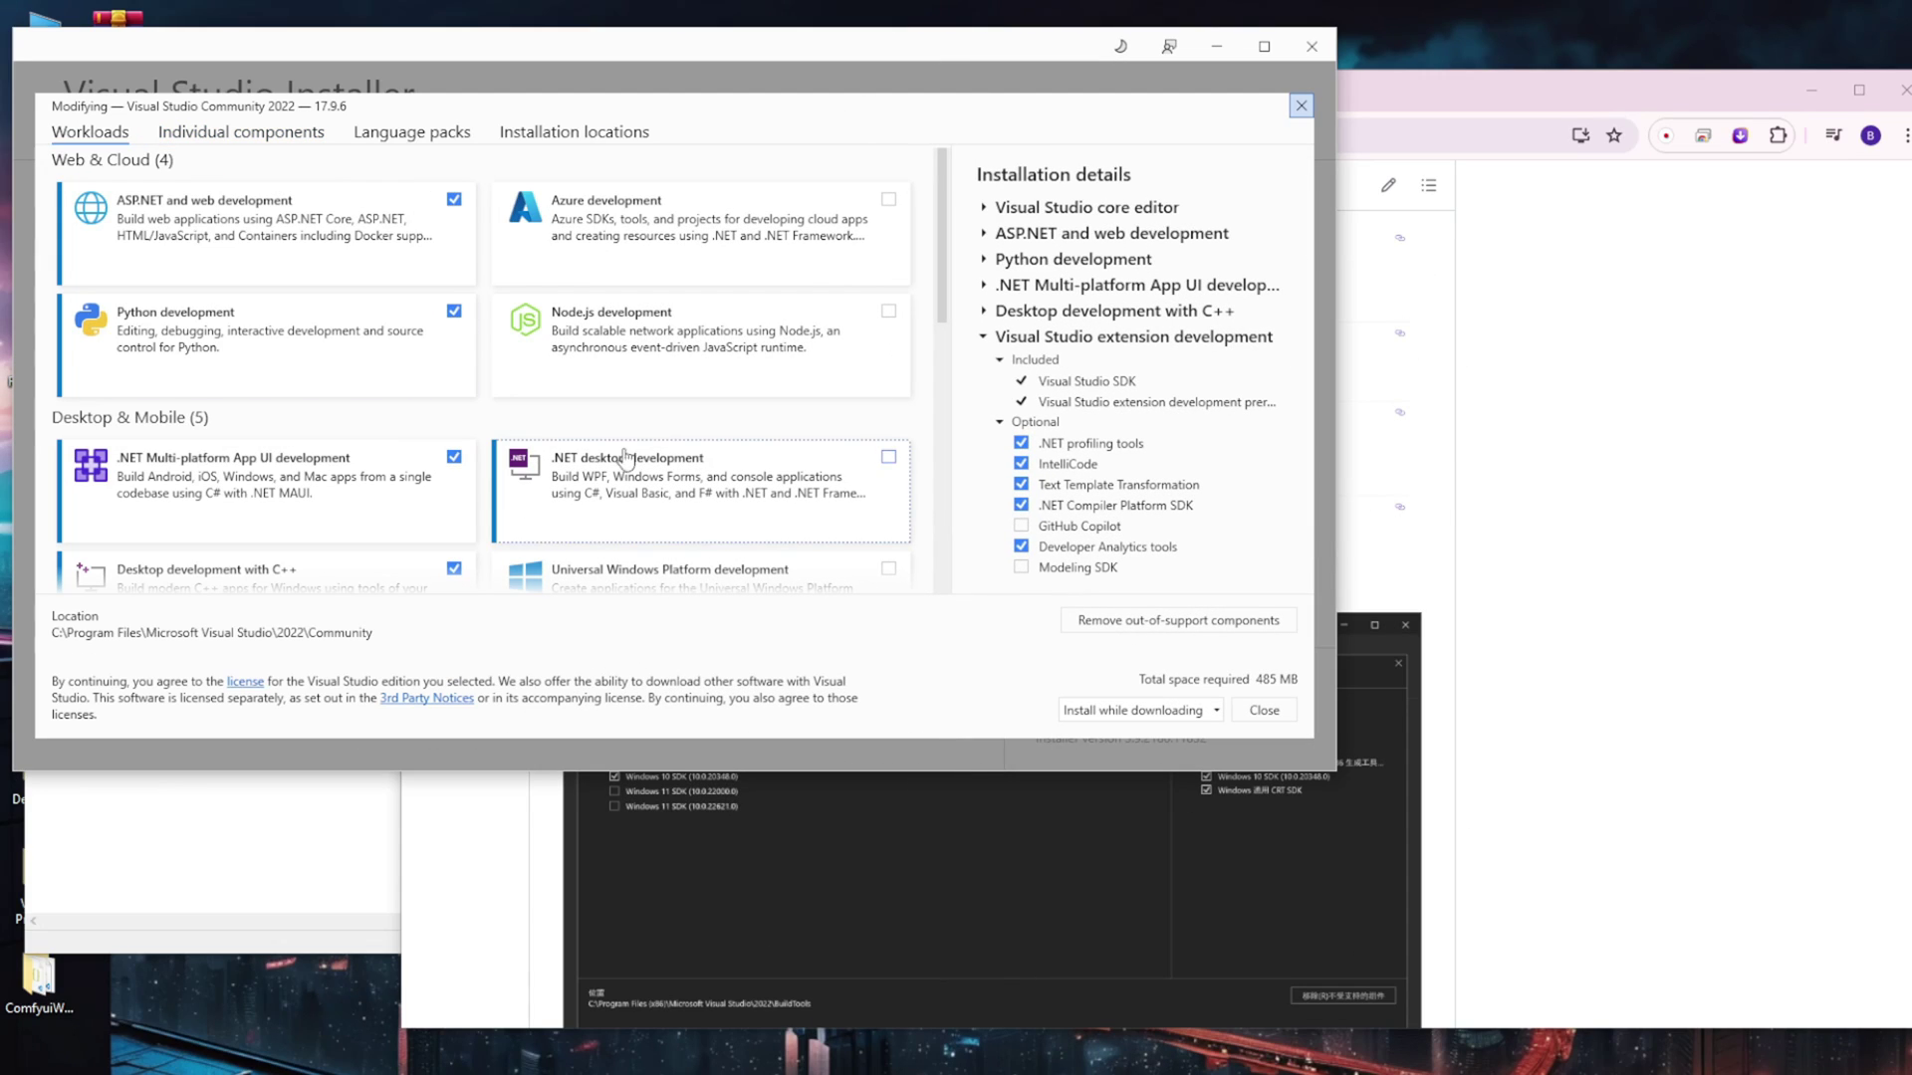
Untick Windows 11 SDK 10.0.22000, tick Windows 10 SDK 10.0.20348, and apply with Modify.
{"action": "scroll", "coordinate": [677, 427], "scroll_direction": "down", "scroll_amount": 1}
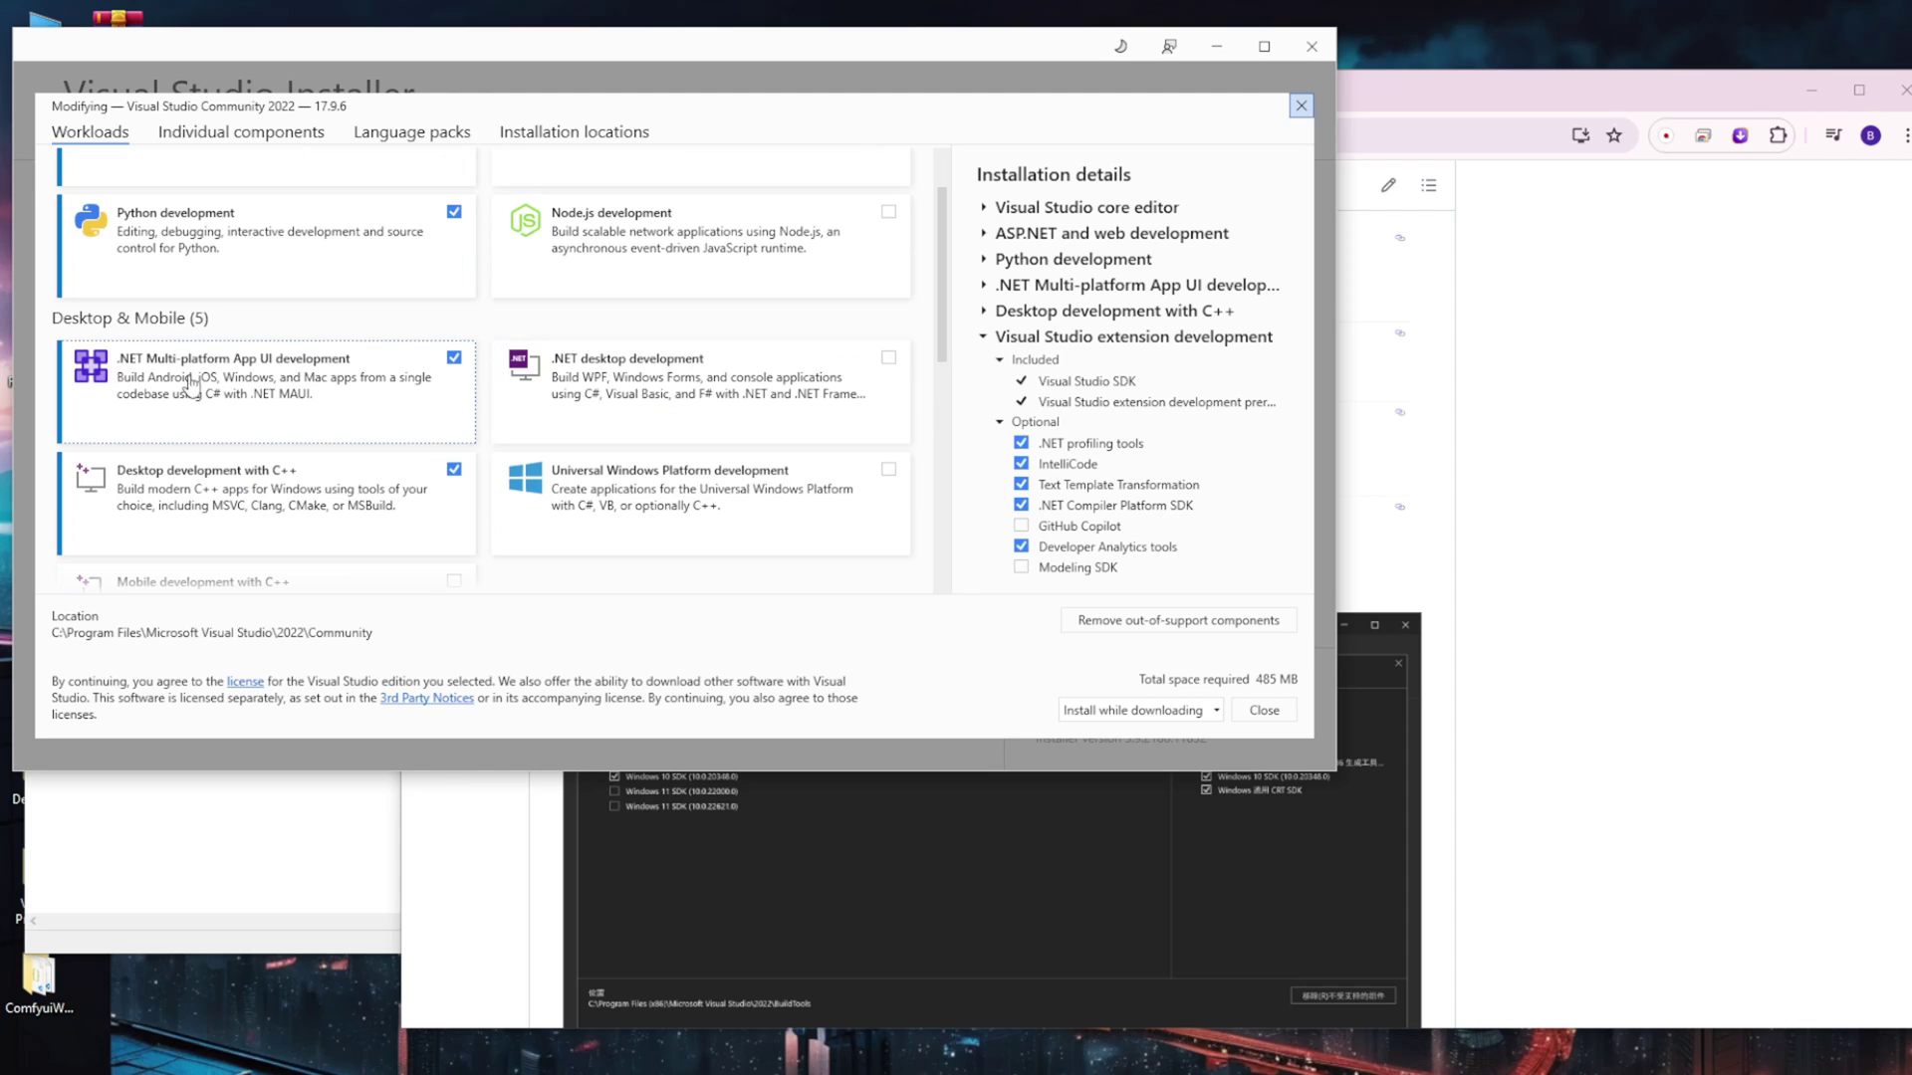
{"action": "scroll", "coordinate": [140, 382], "scroll_direction": "up", "scroll_amount": 1}
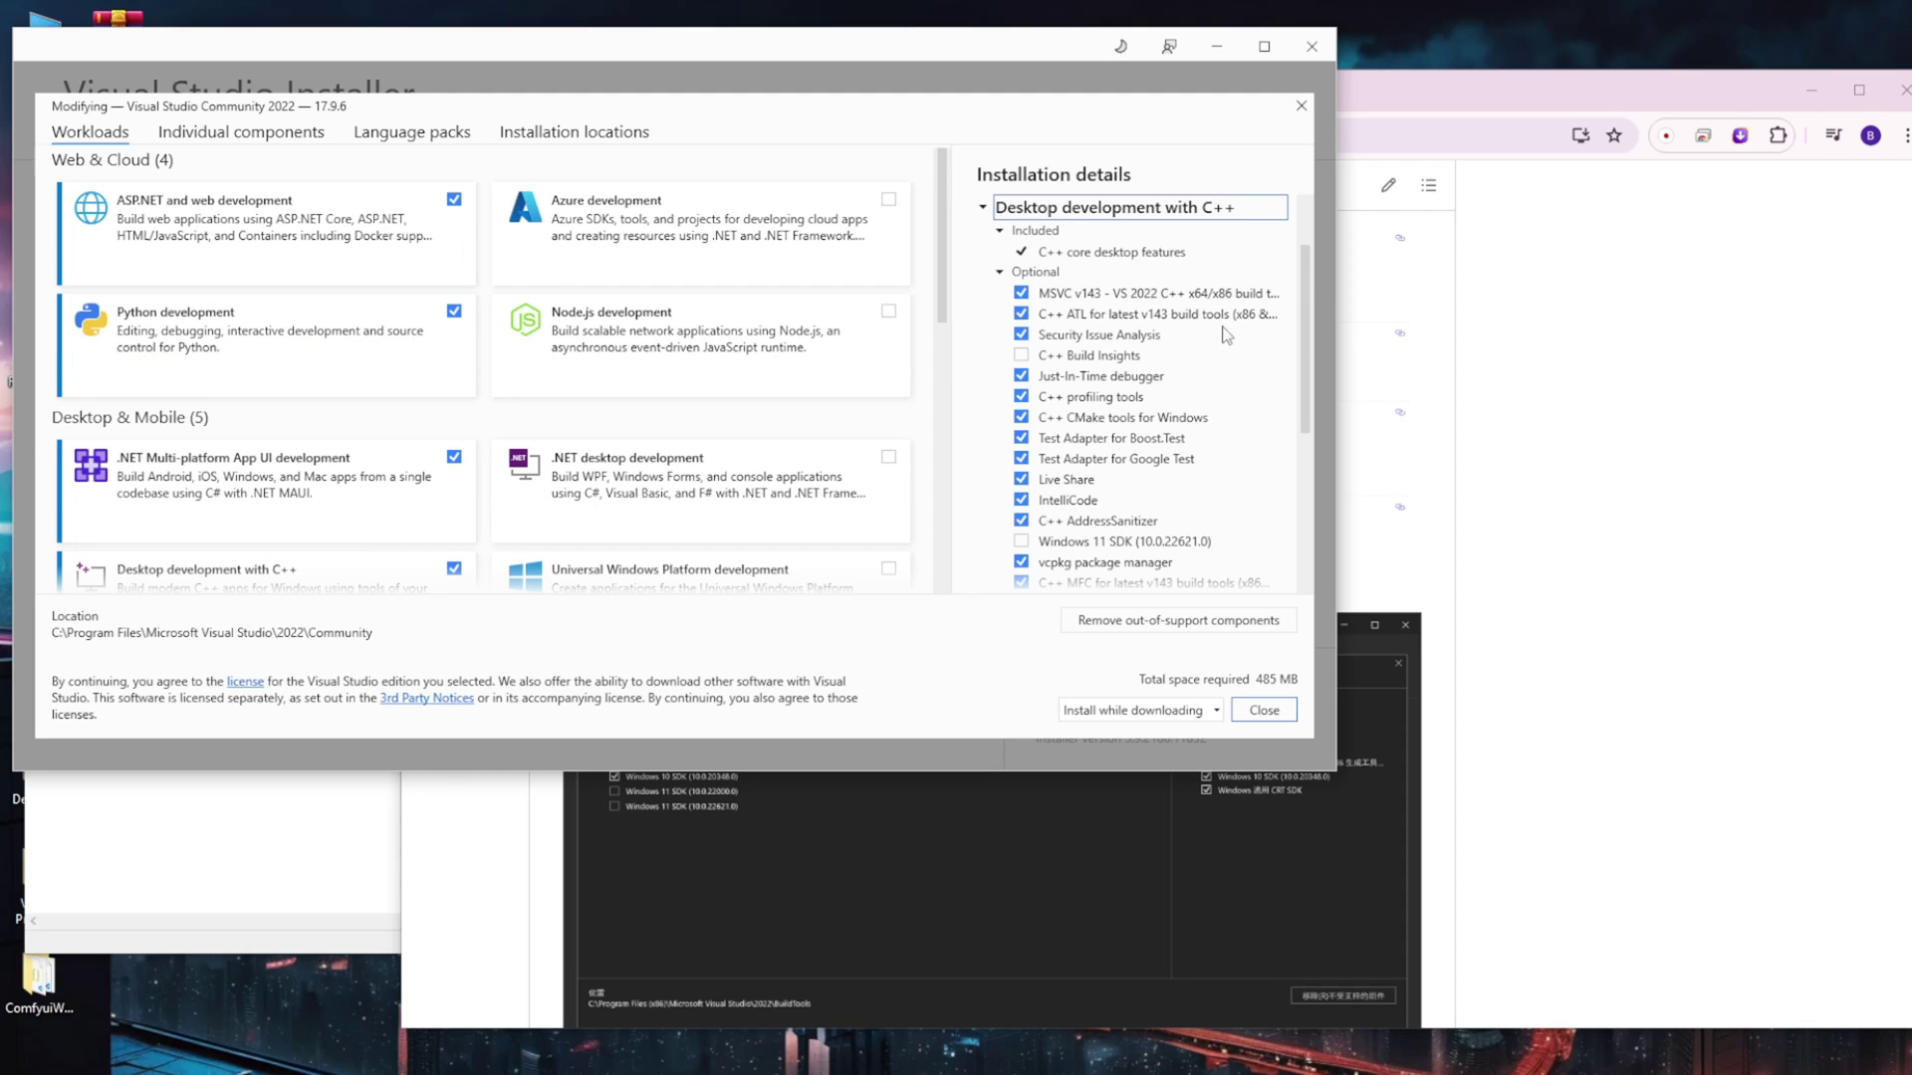
{"action": "scroll", "coordinate": [1310, 295], "scroll_direction": "down", "scroll_amount": 2}
{"action": "left_click_drag", "start_coordinate": [1308, 296], "coordinate": [1296, 458]}
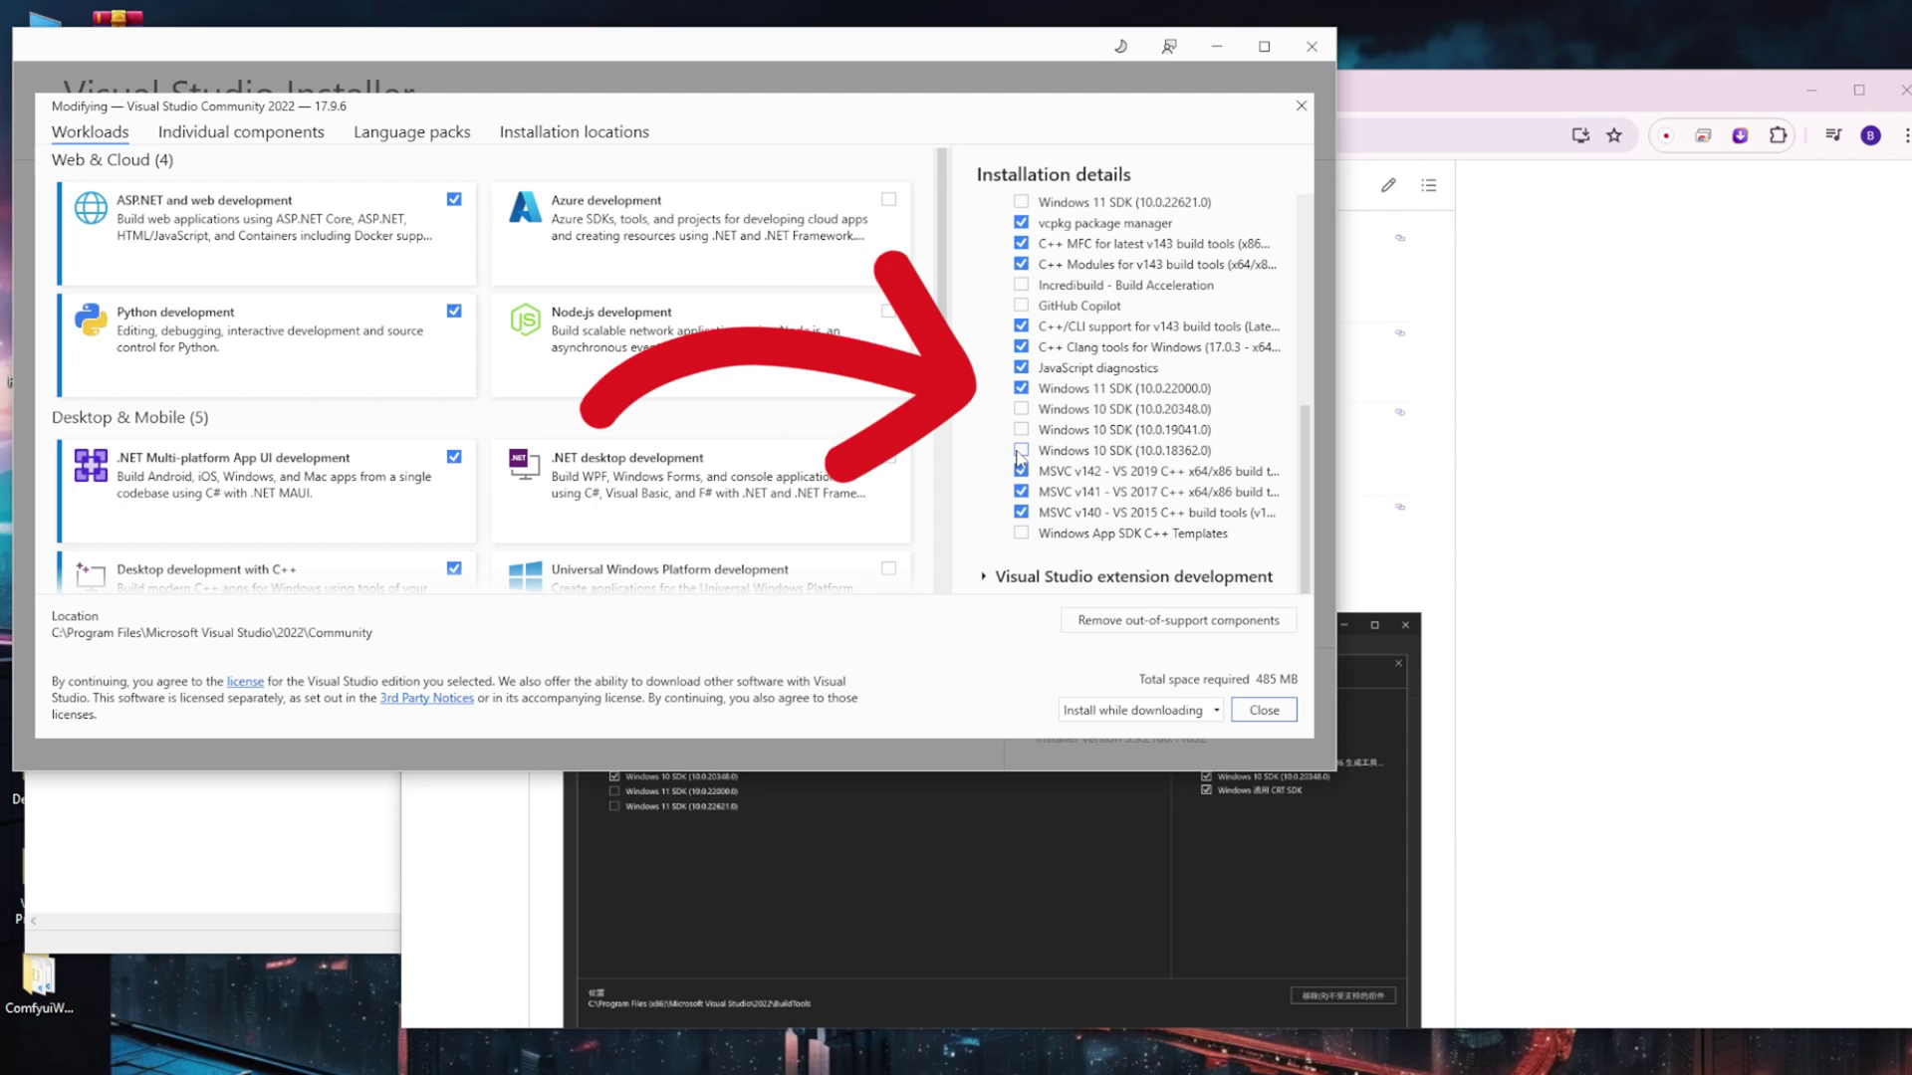
{"action": "left_click", "coordinate": [1021, 409]}
{"action": "left_click", "coordinate": [1021, 387]}
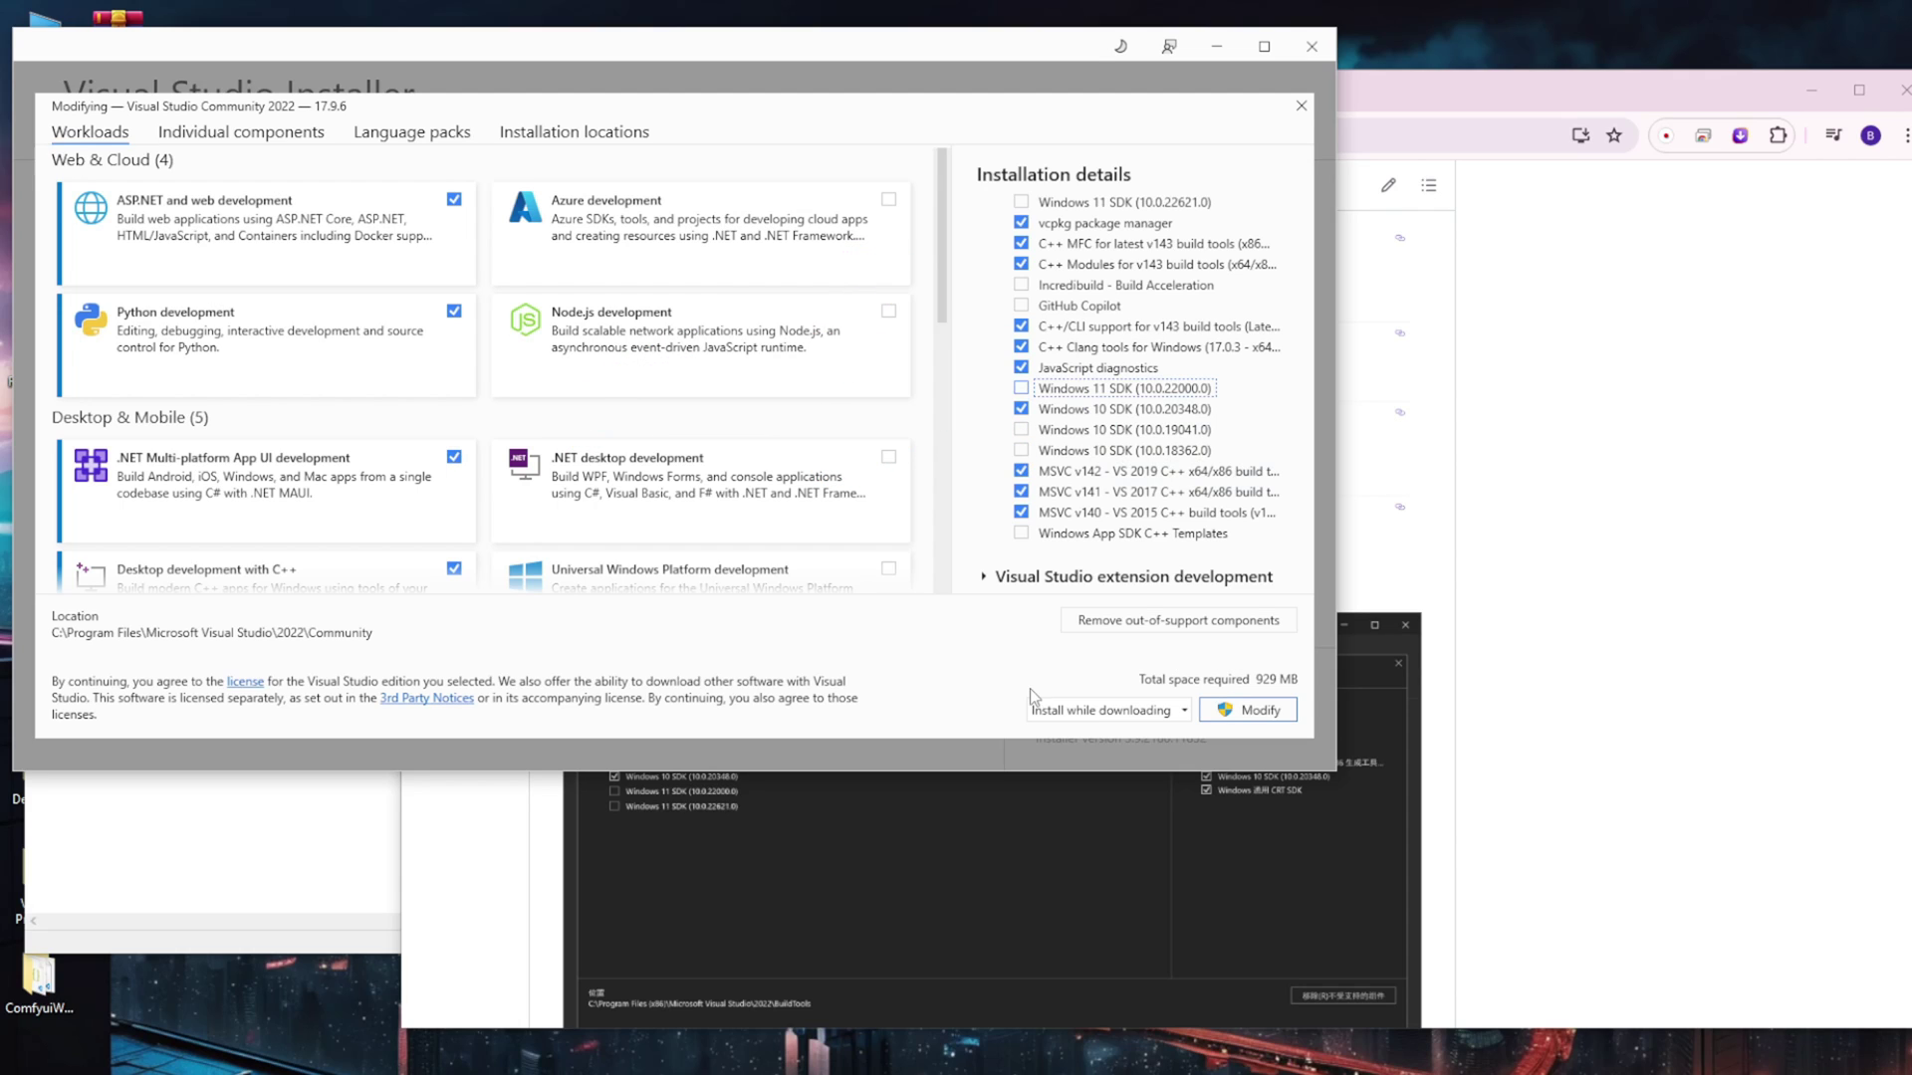
{"action": "left_click", "coordinate": [1251, 711]}
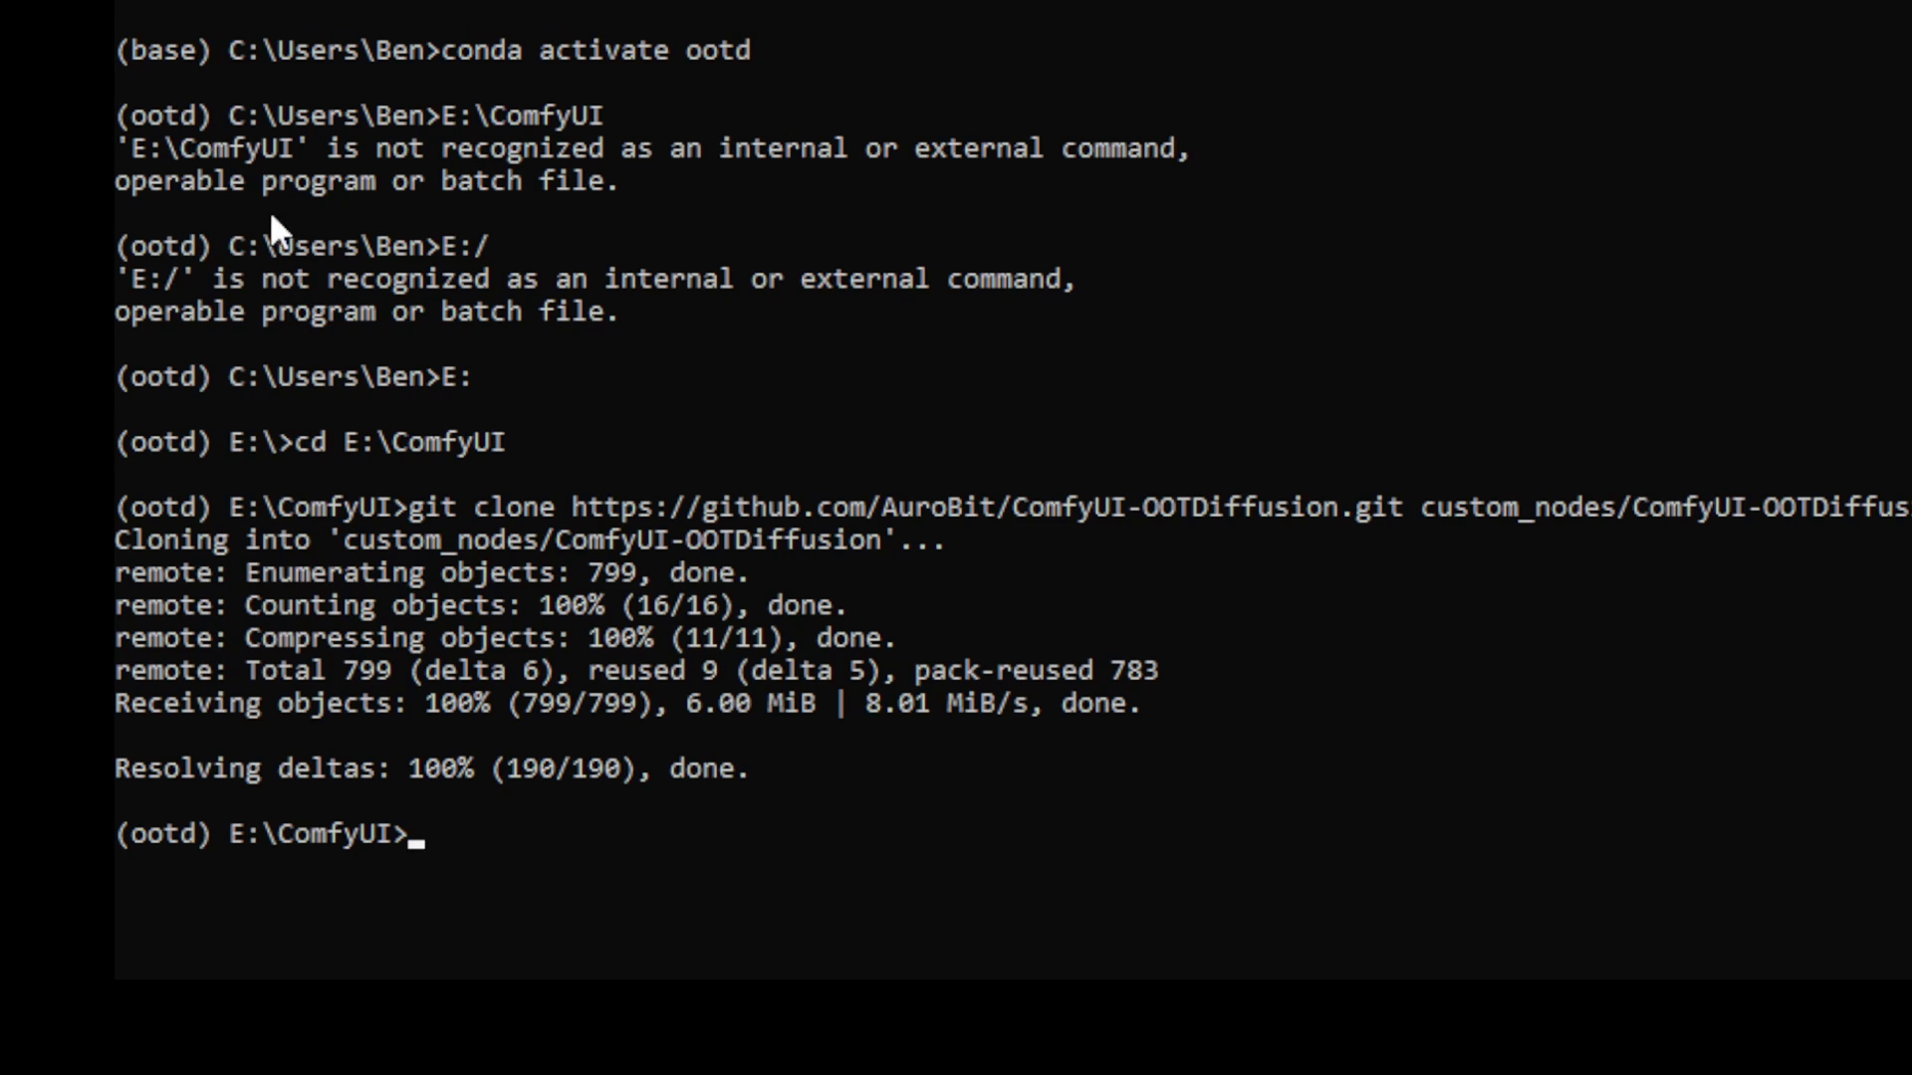
Paste and run pip install -r custom_nodes/ComfyUI-OOTDiffusion/requirements.txt in the ootd environment.
{"action": "left_click_drag", "start_coordinate": [290, 57], "coordinate": [713, 74]}
{"action": "left_click", "coordinate": [709, 80]}
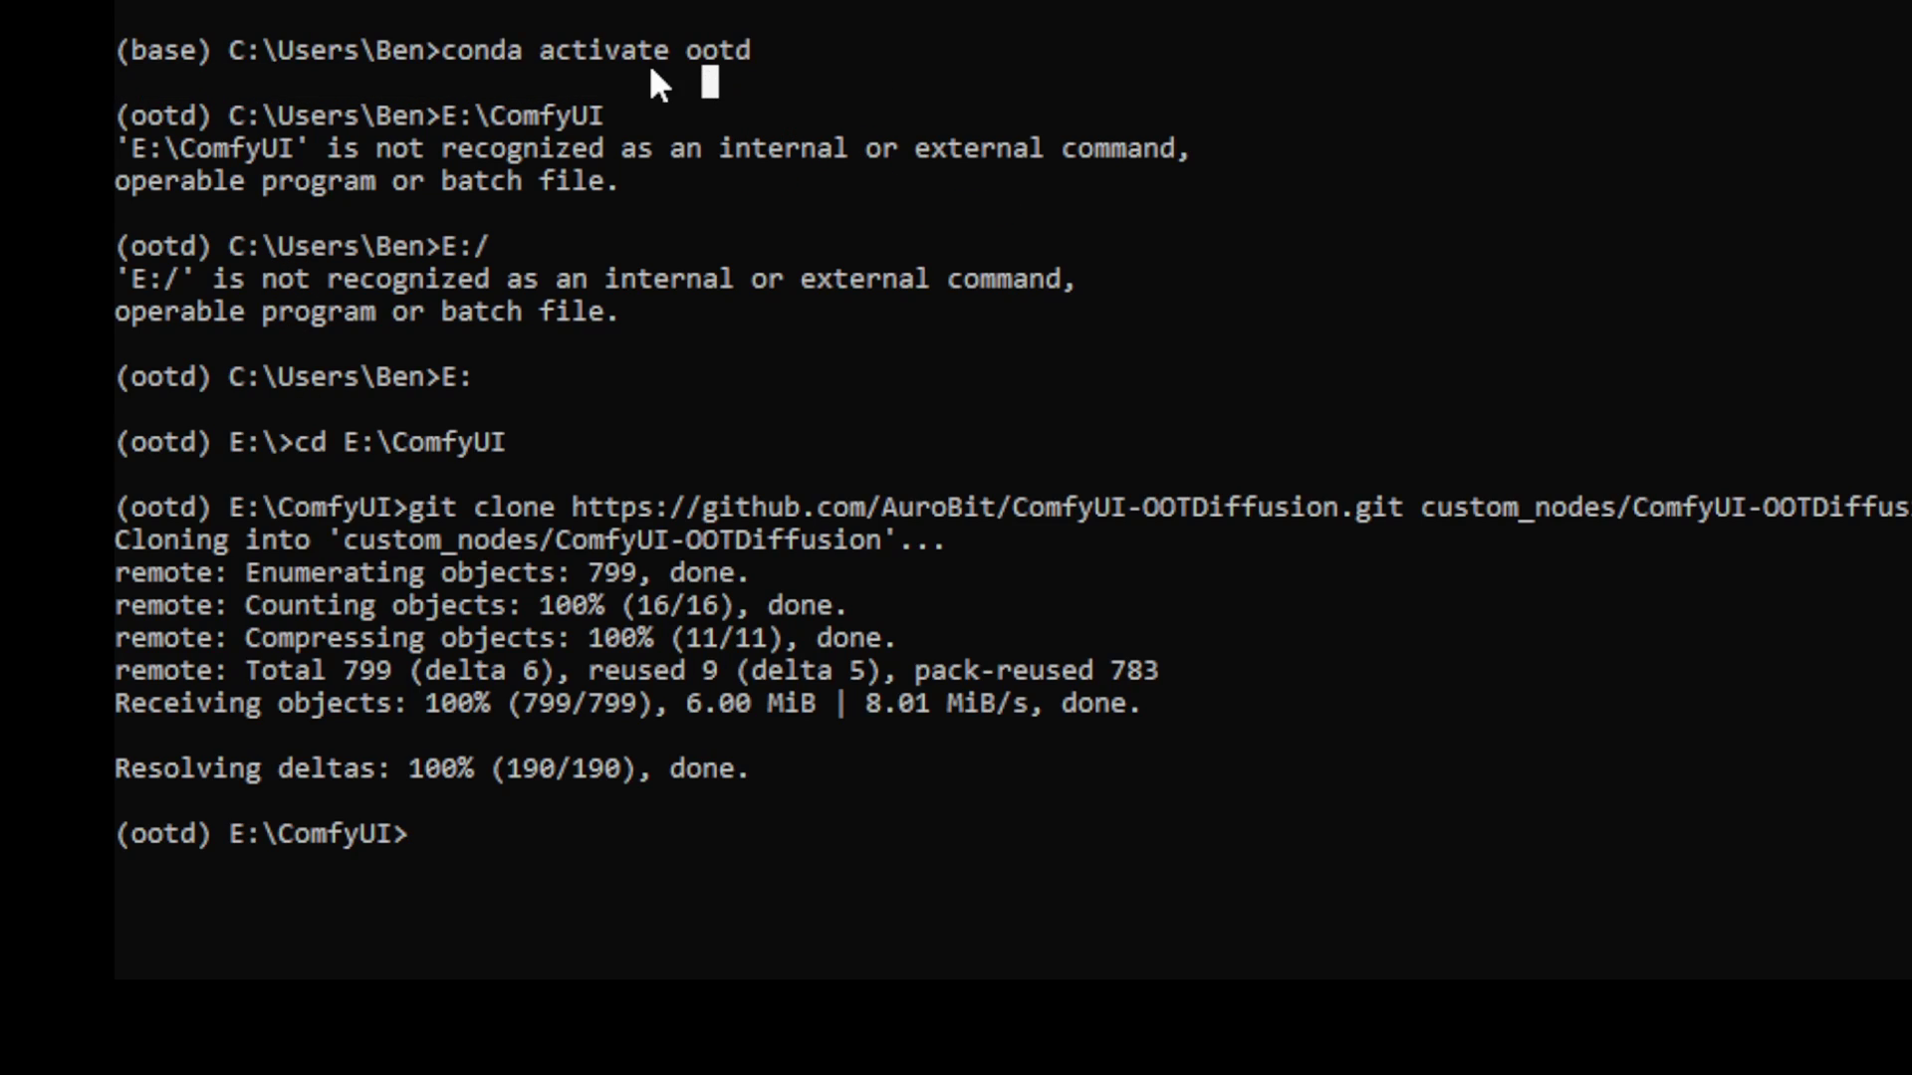
{"action": "left_click", "coordinate": [239, 118]}
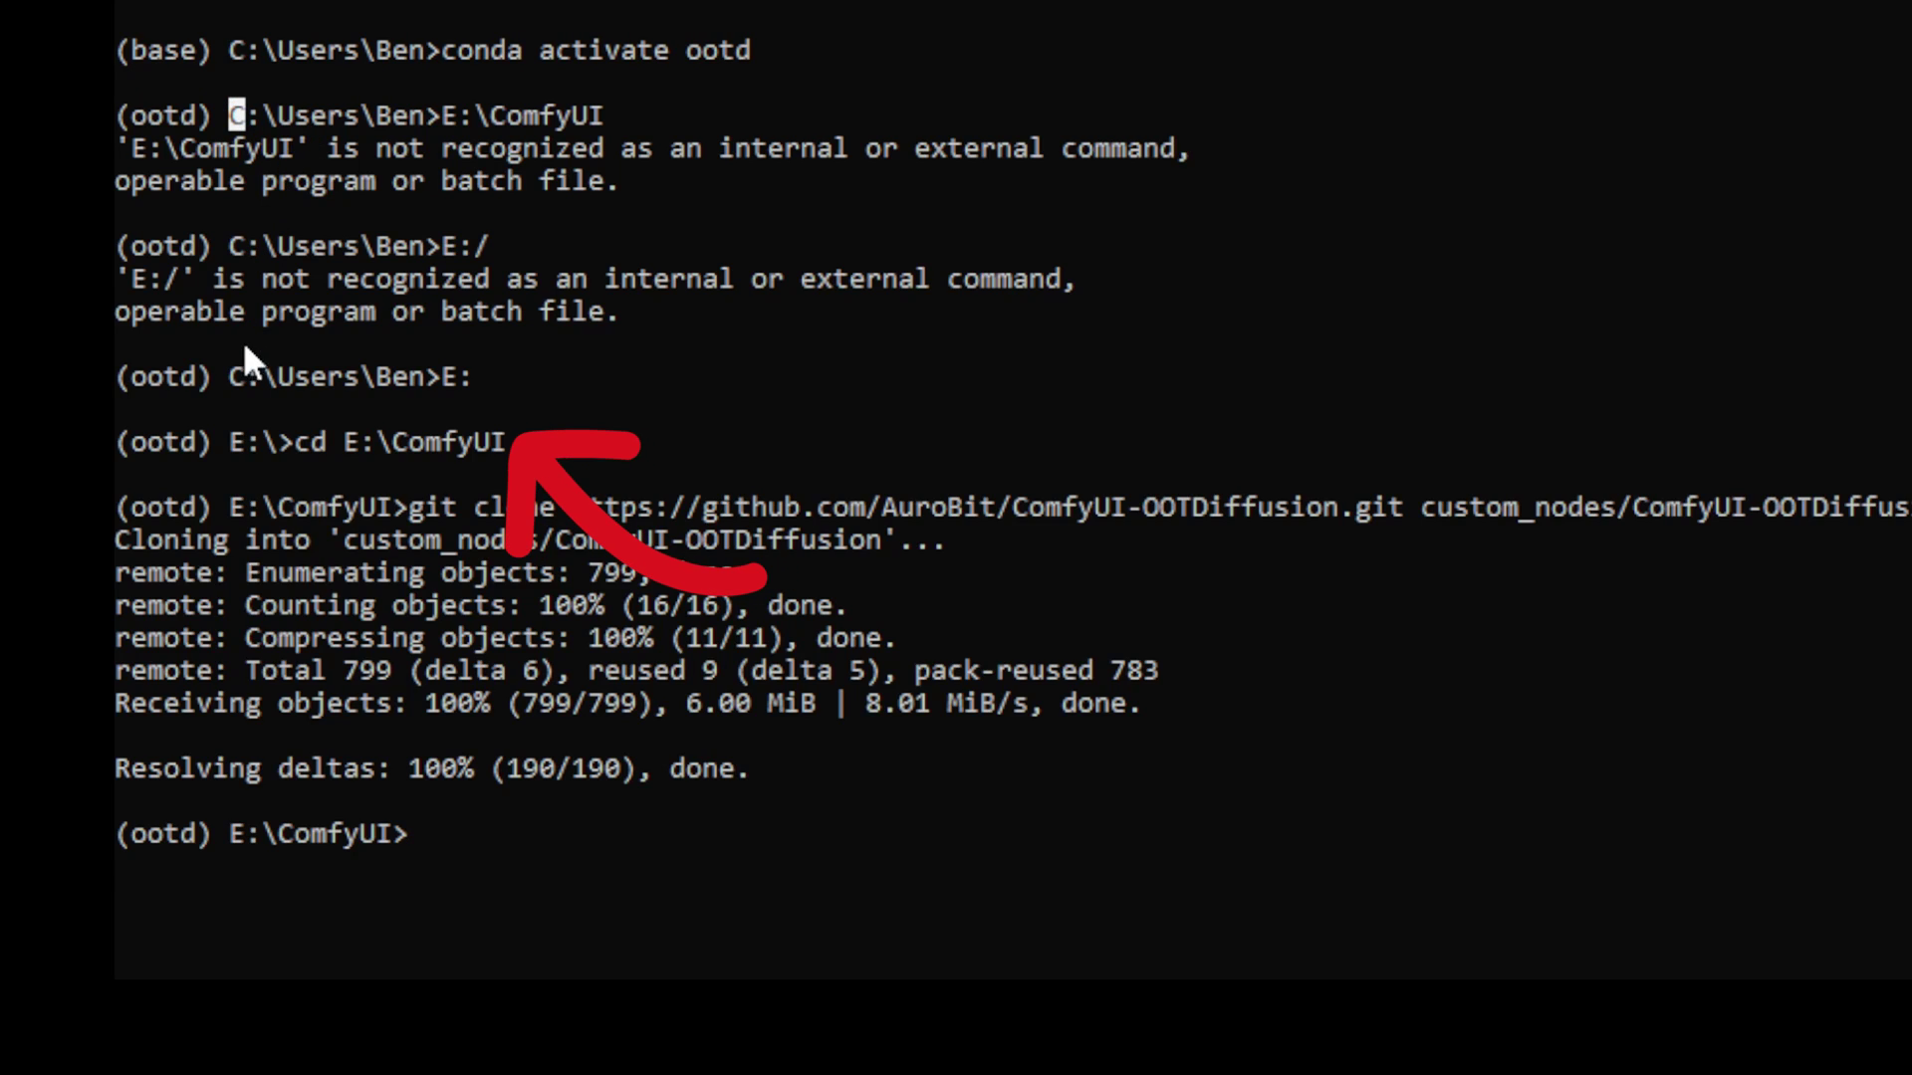
{"action": "left_click_drag", "start_coordinate": [226, 379], "coordinate": [283, 445]}
{"action": "left_click", "coordinate": [412, 442]}
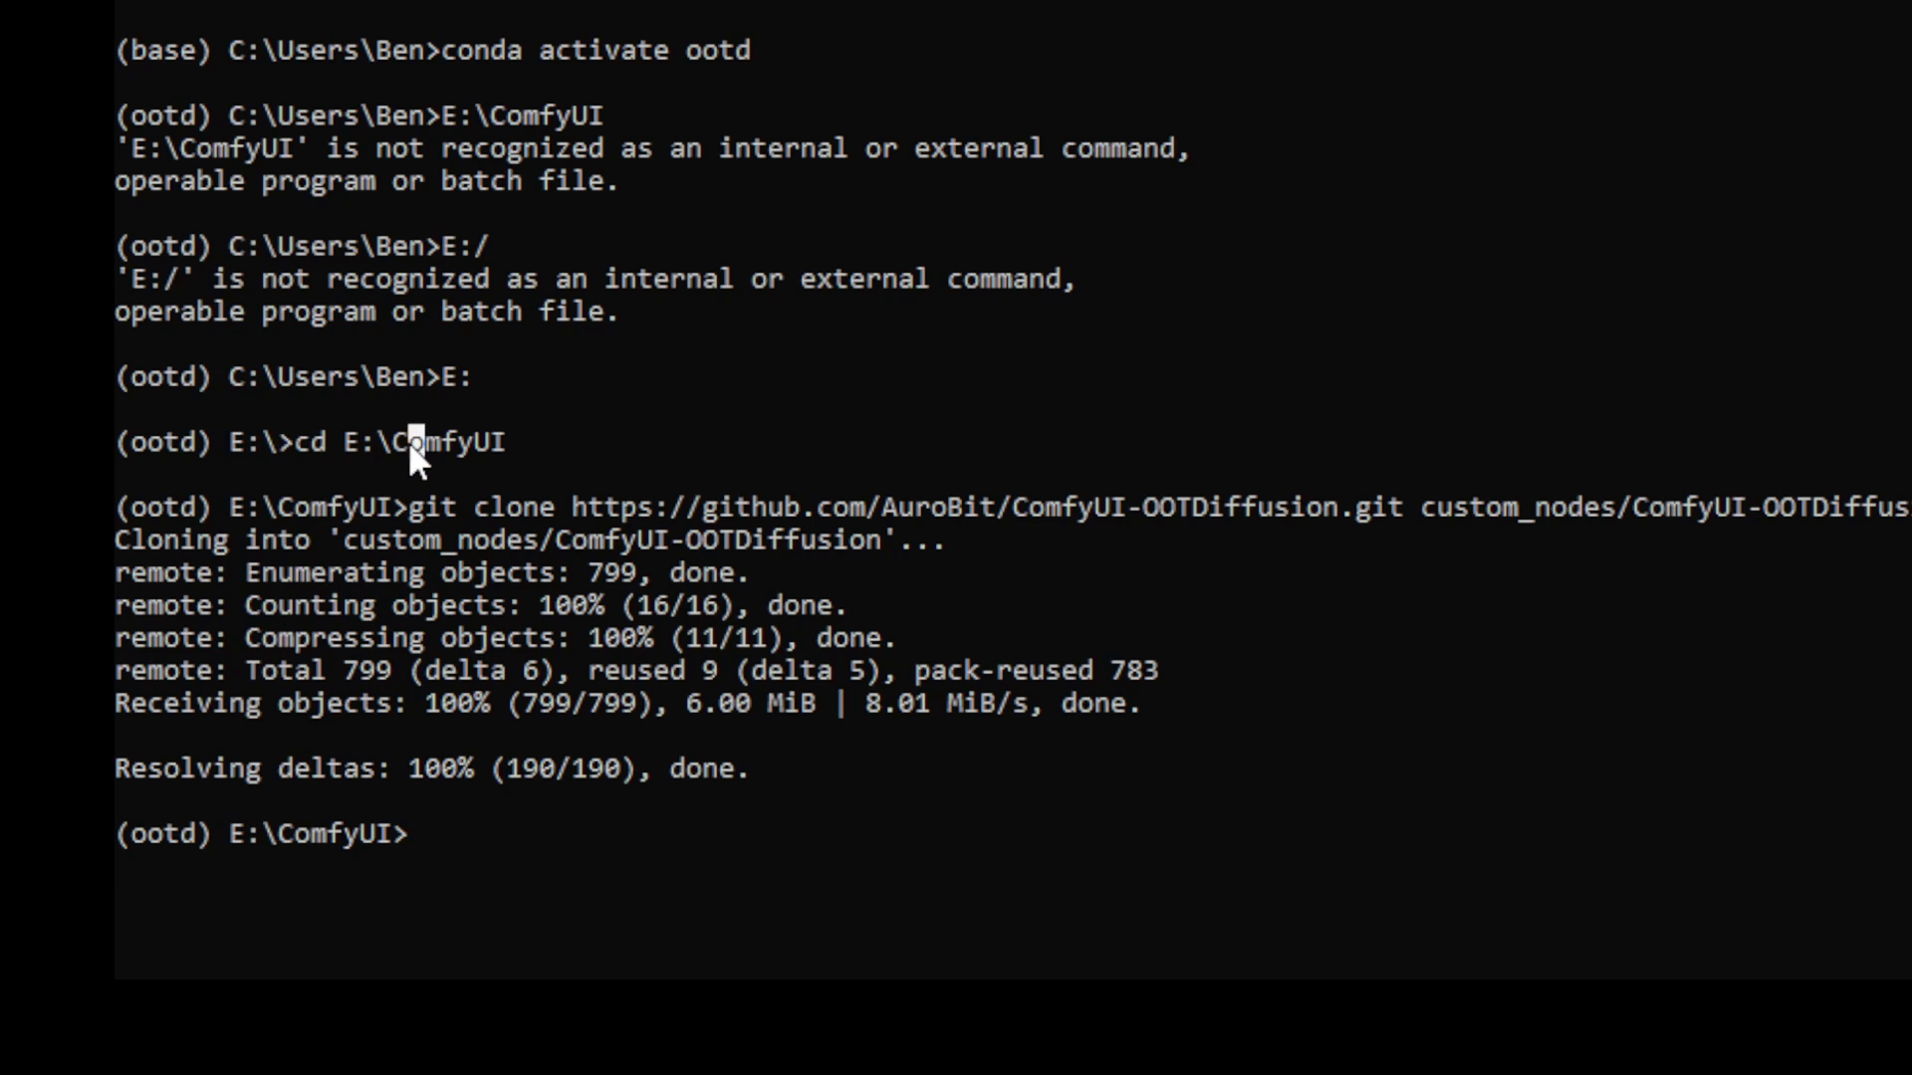
{"action": "left_click", "coordinate": [350, 442]}
{"action": "left_click_drag", "start_coordinate": [356, 446], "coordinate": [488, 445]}
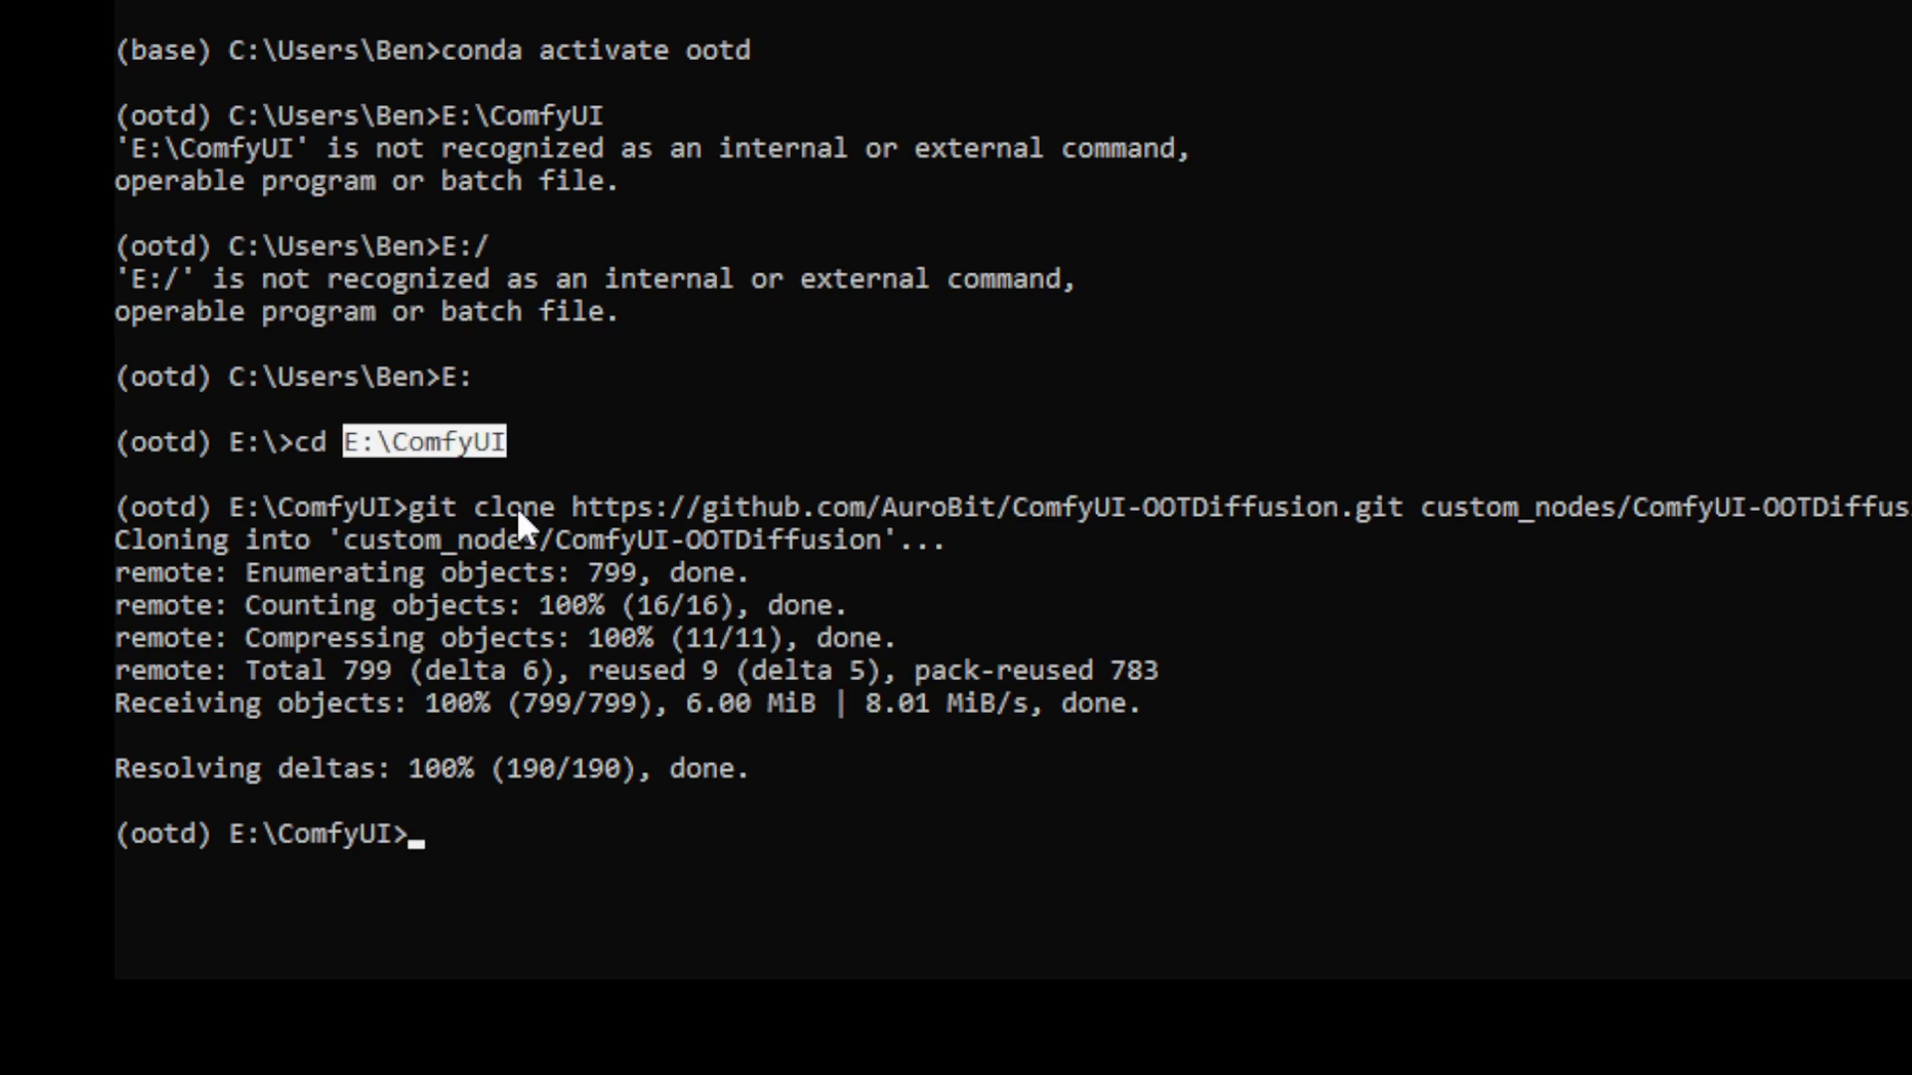
{"action": "left_click", "coordinate": [596, 769]}
{"action": "left_click", "coordinate": [416, 836]}
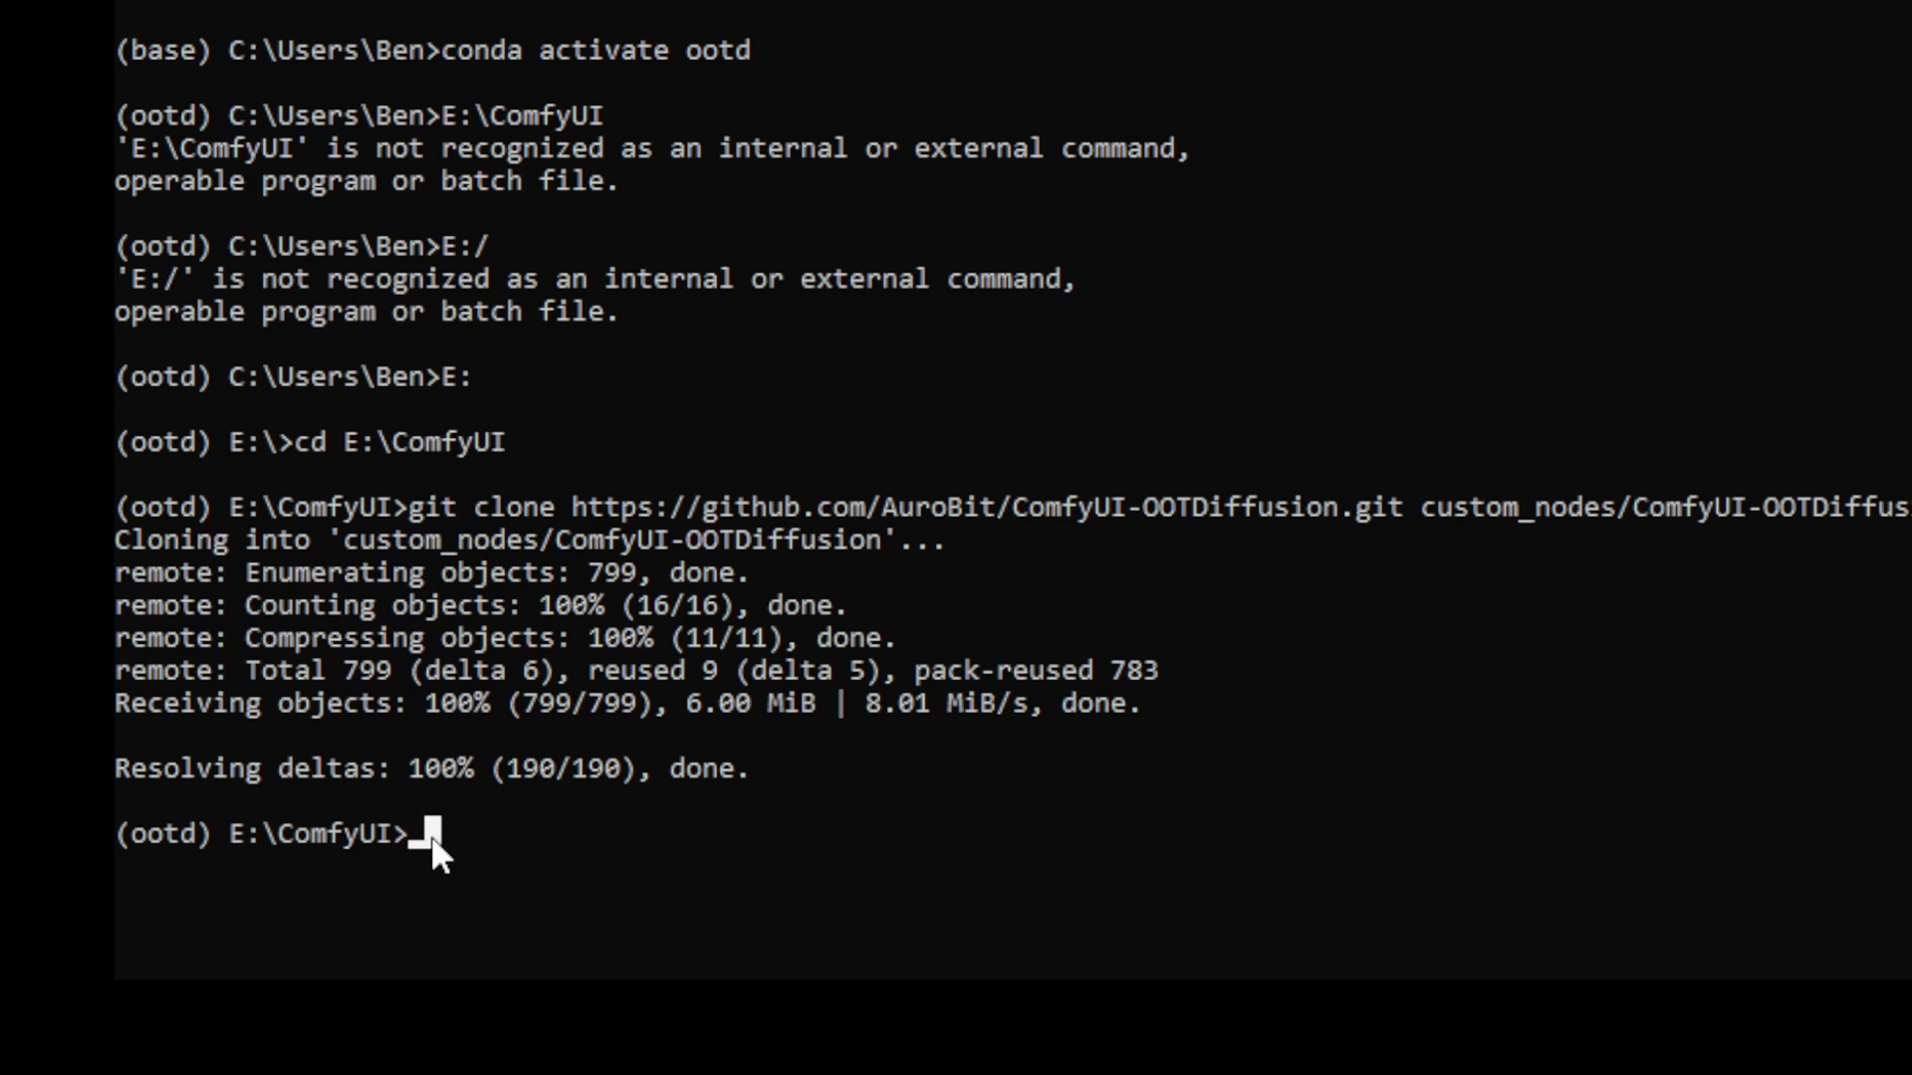
{"action": "right_click", "coordinate": [631, 804]}
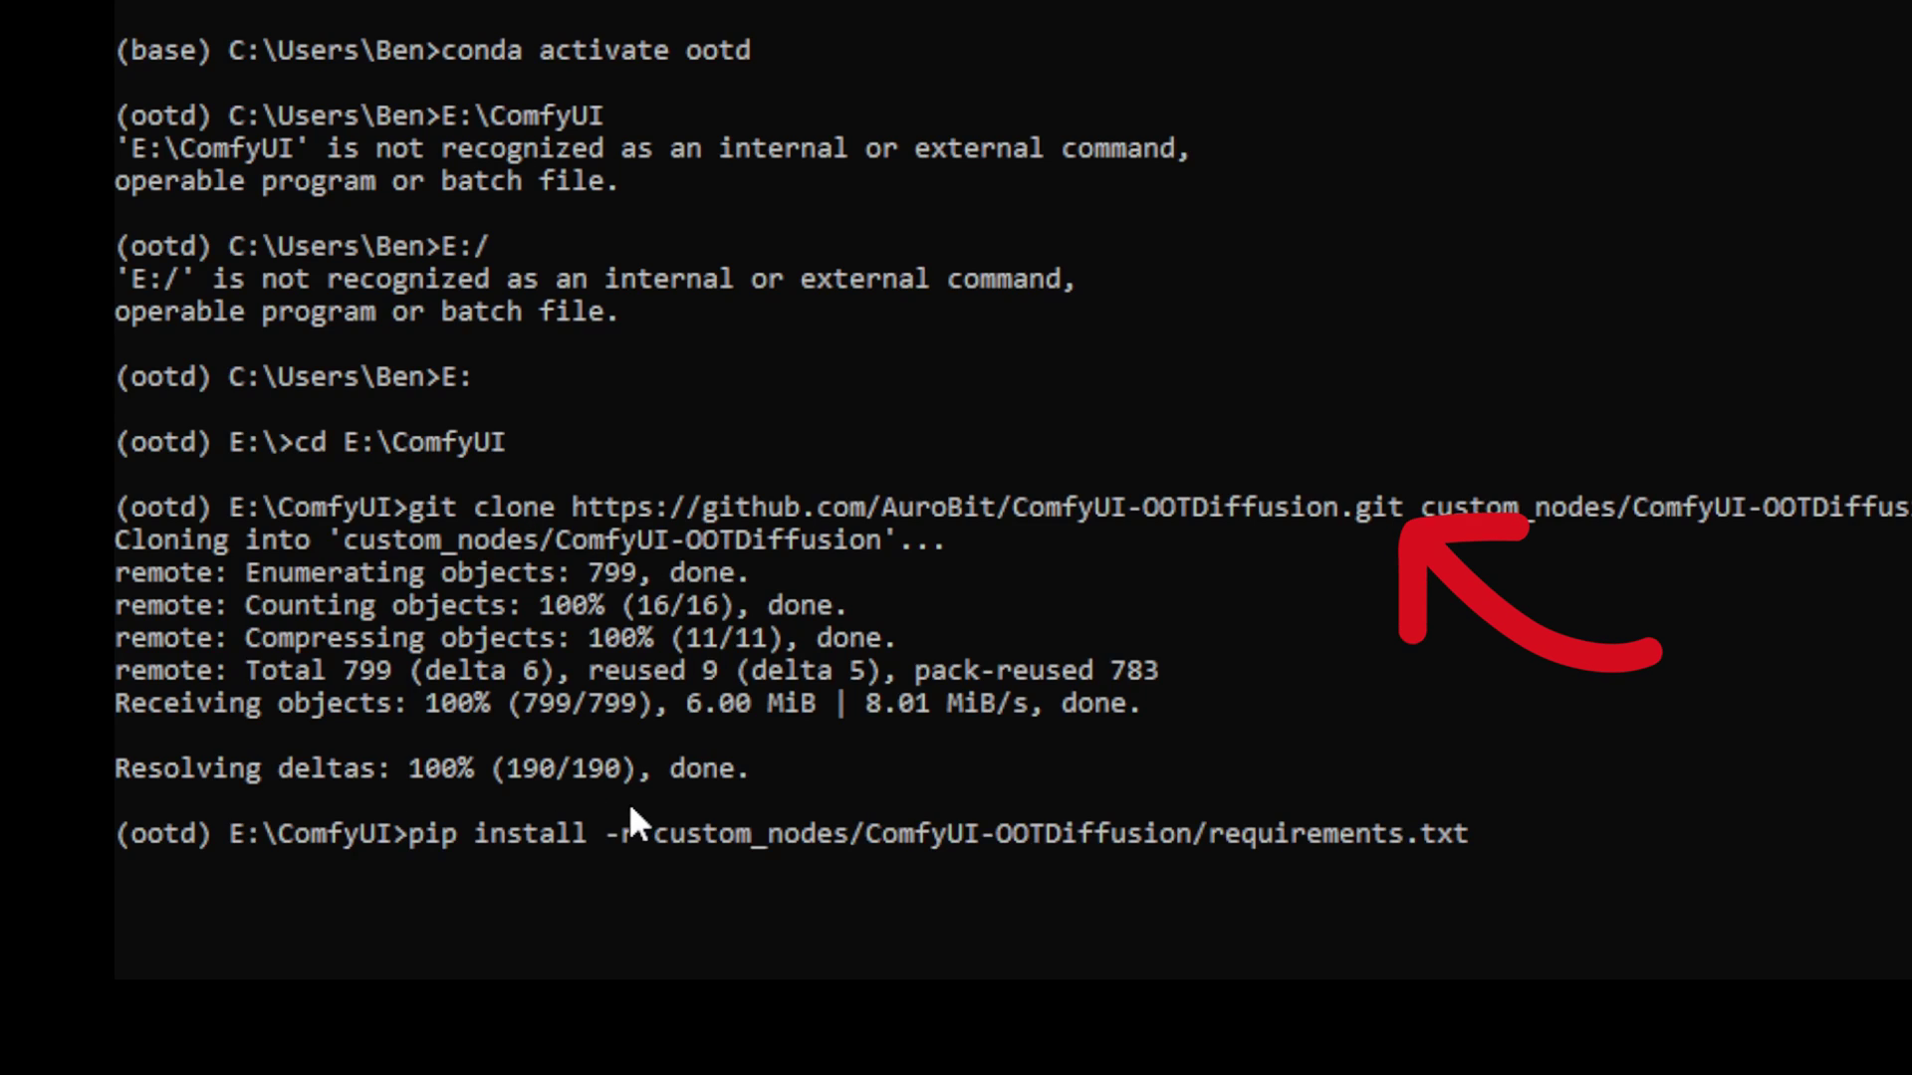
{"action": "key", "text": "Return"}
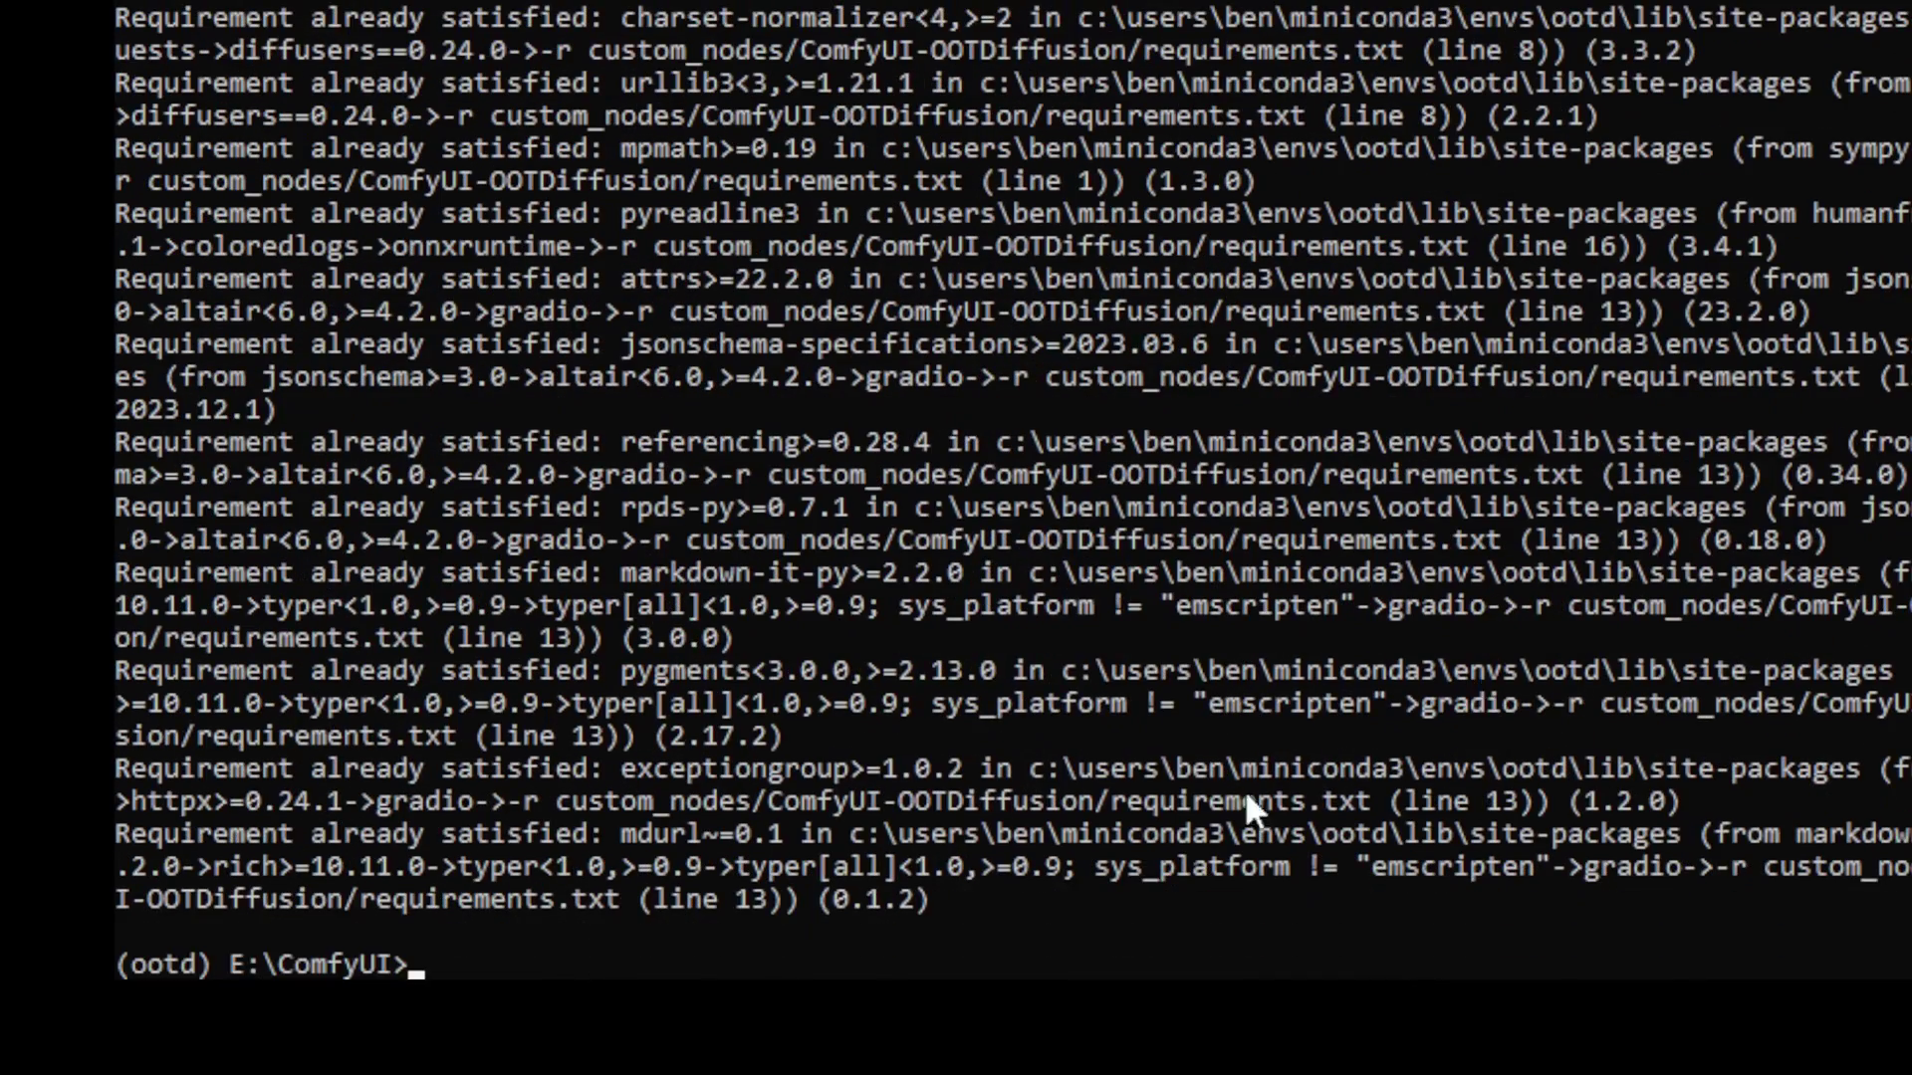
Scroll through the console output to find the 'Torch not compiled with CUDA enabled' error.
{"action": "scroll", "coordinate": [896, 812], "scroll_direction": "down", "scroll_amount": 3}
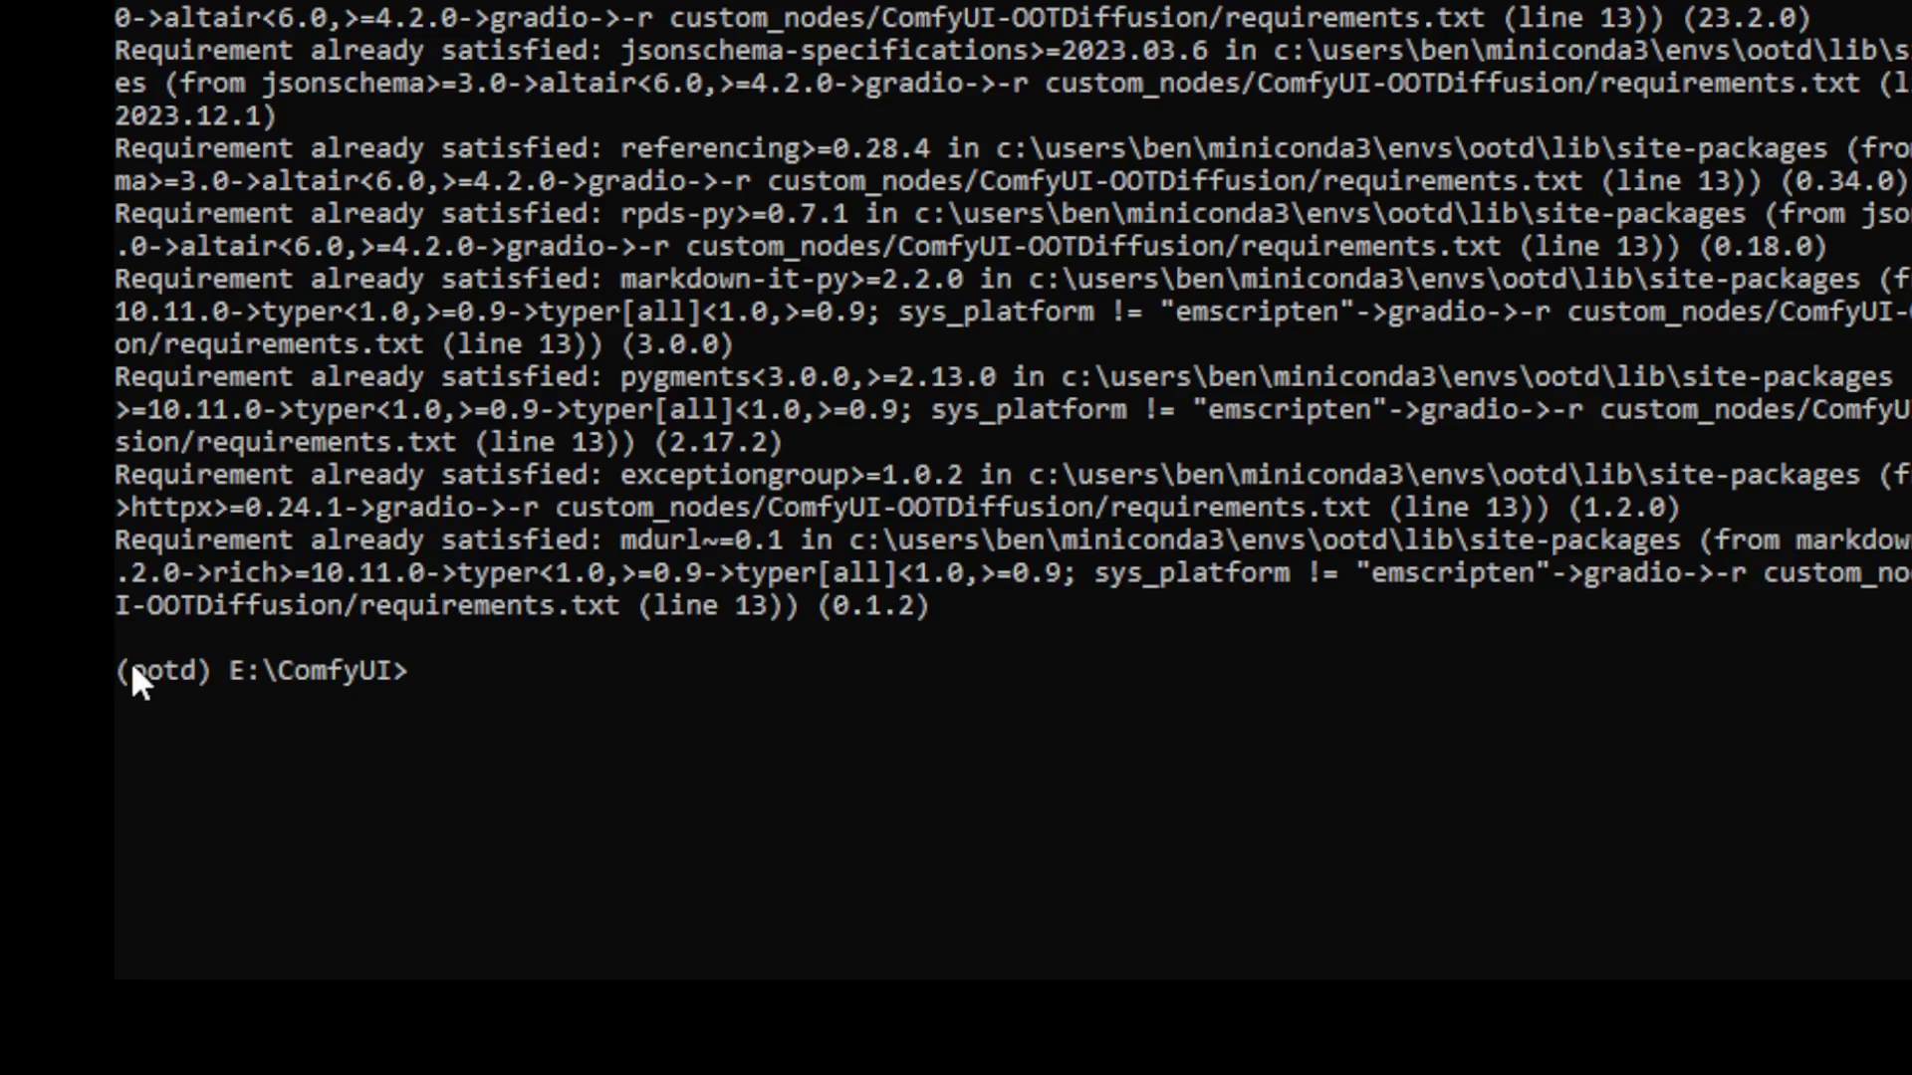
{"action": "scroll", "coordinate": [233, 114], "scroll_direction": "up", "scroll_amount": 15}
{"action": "scroll", "coordinate": [463, 358], "scroll_direction": "down", "scroll_amount": 13}
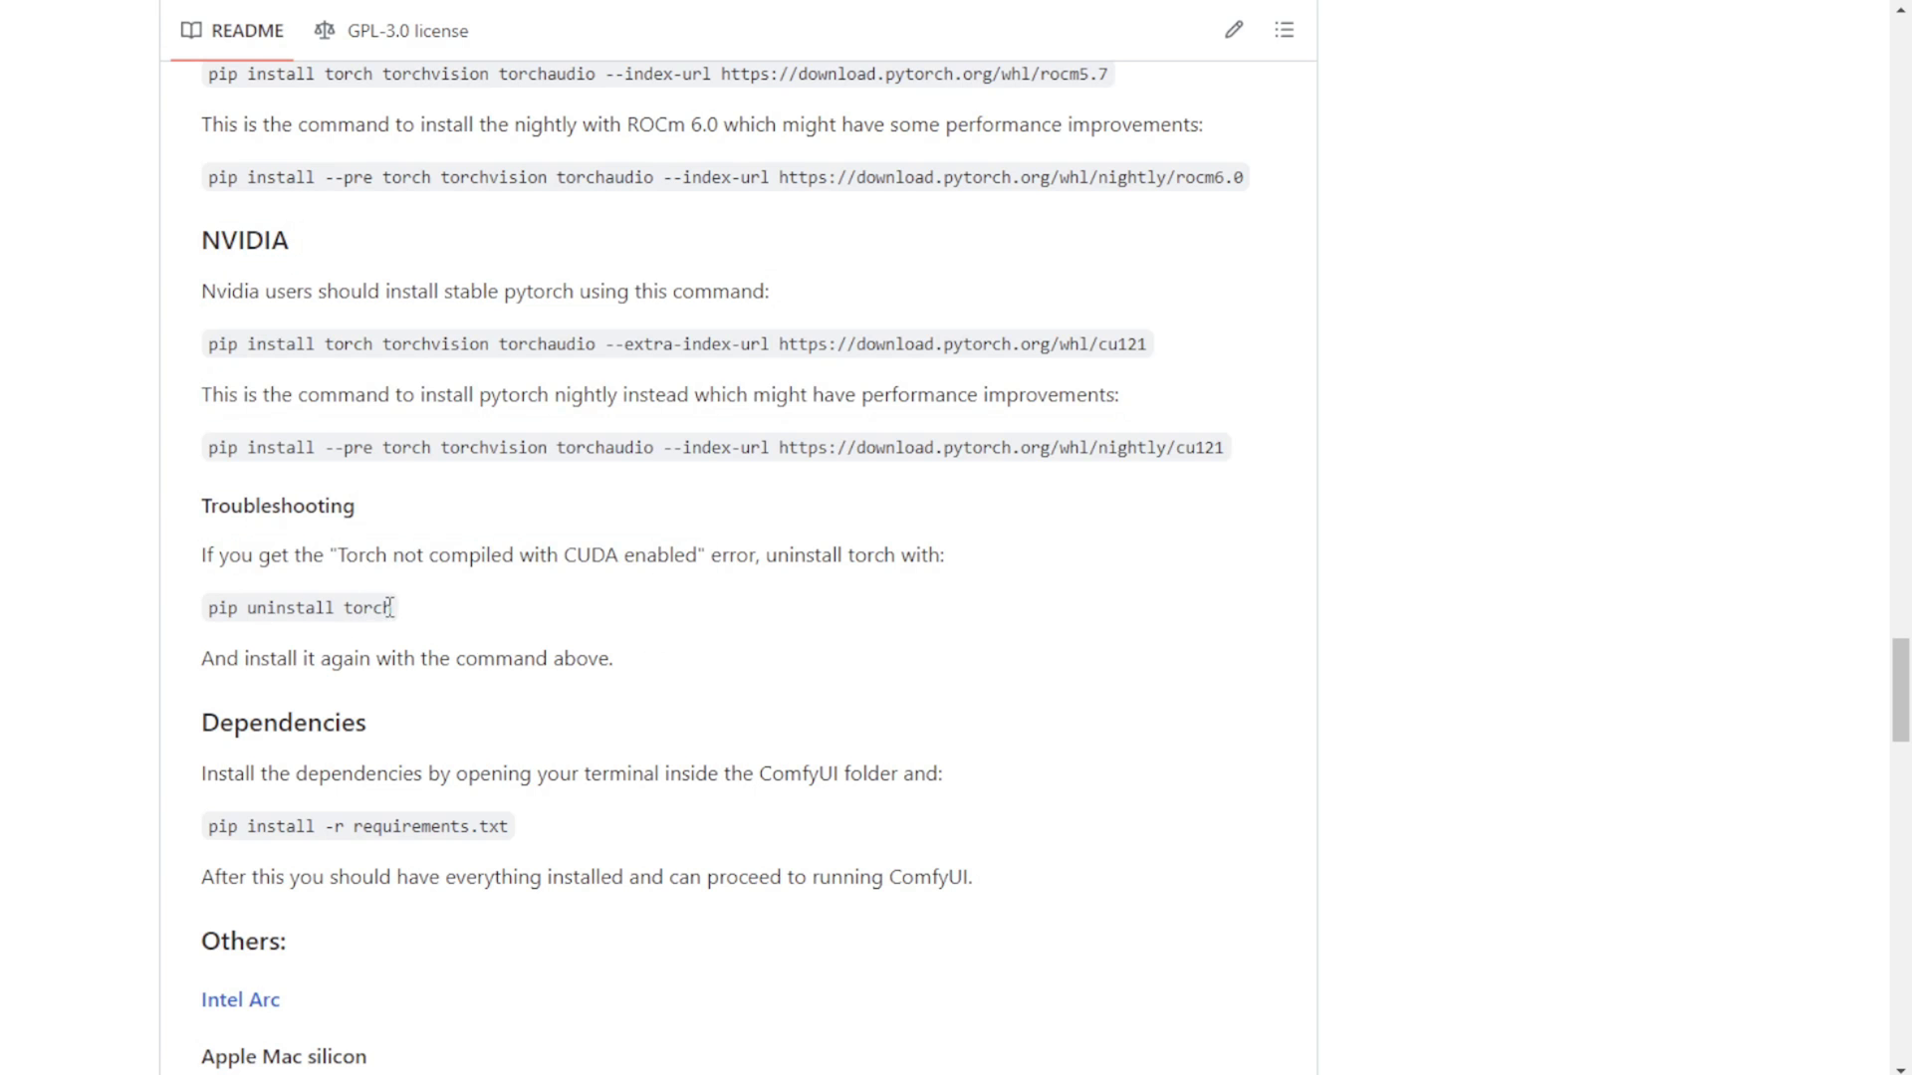
Select the README's 'pip uninstall torch' command, then the full NVIDIA nightly pip install --pre torch command.
{"action": "left_click_drag", "start_coordinate": [389, 607], "coordinate": [209, 608]}
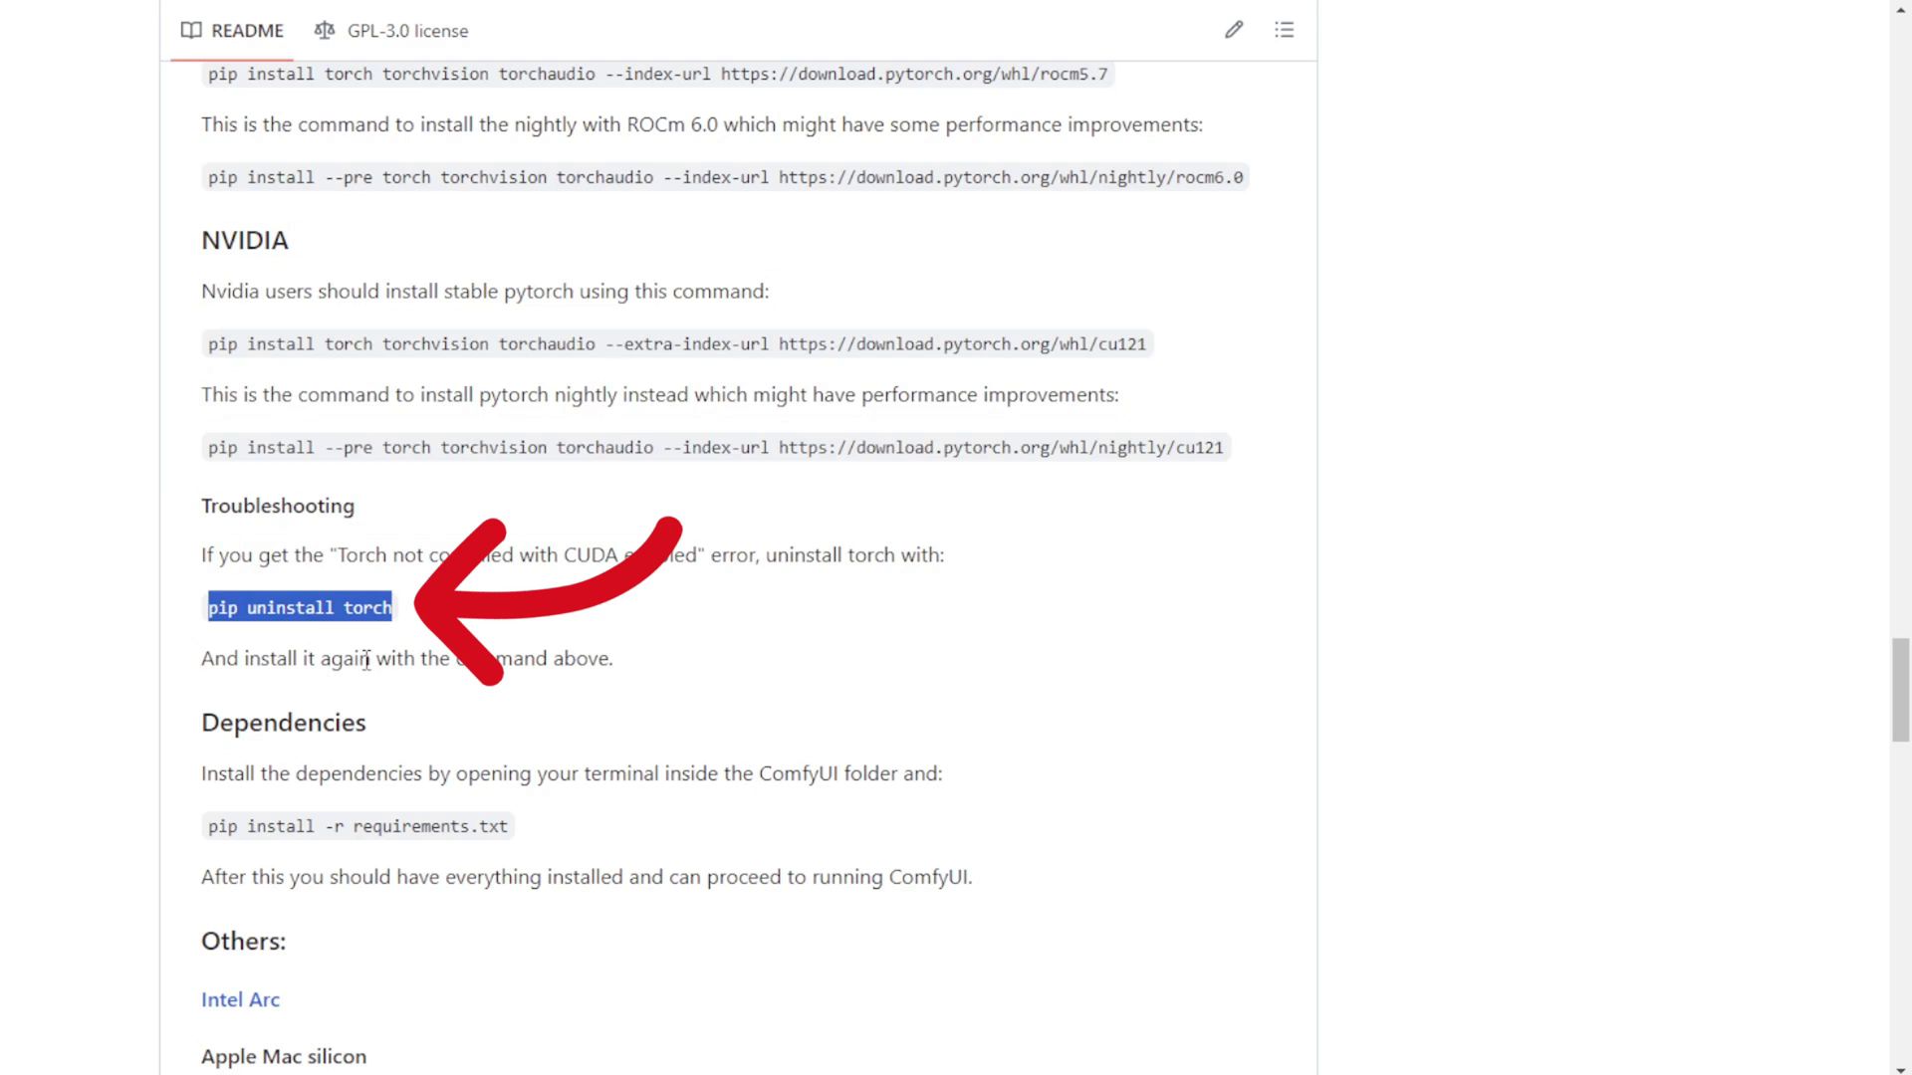
{"action": "left_click", "coordinate": [214, 609]}
{"action": "left_click_drag", "start_coordinate": [208, 343], "coordinate": [426, 344]}
{"action": "left_click_drag", "start_coordinate": [208, 447], "coordinate": [739, 498]}
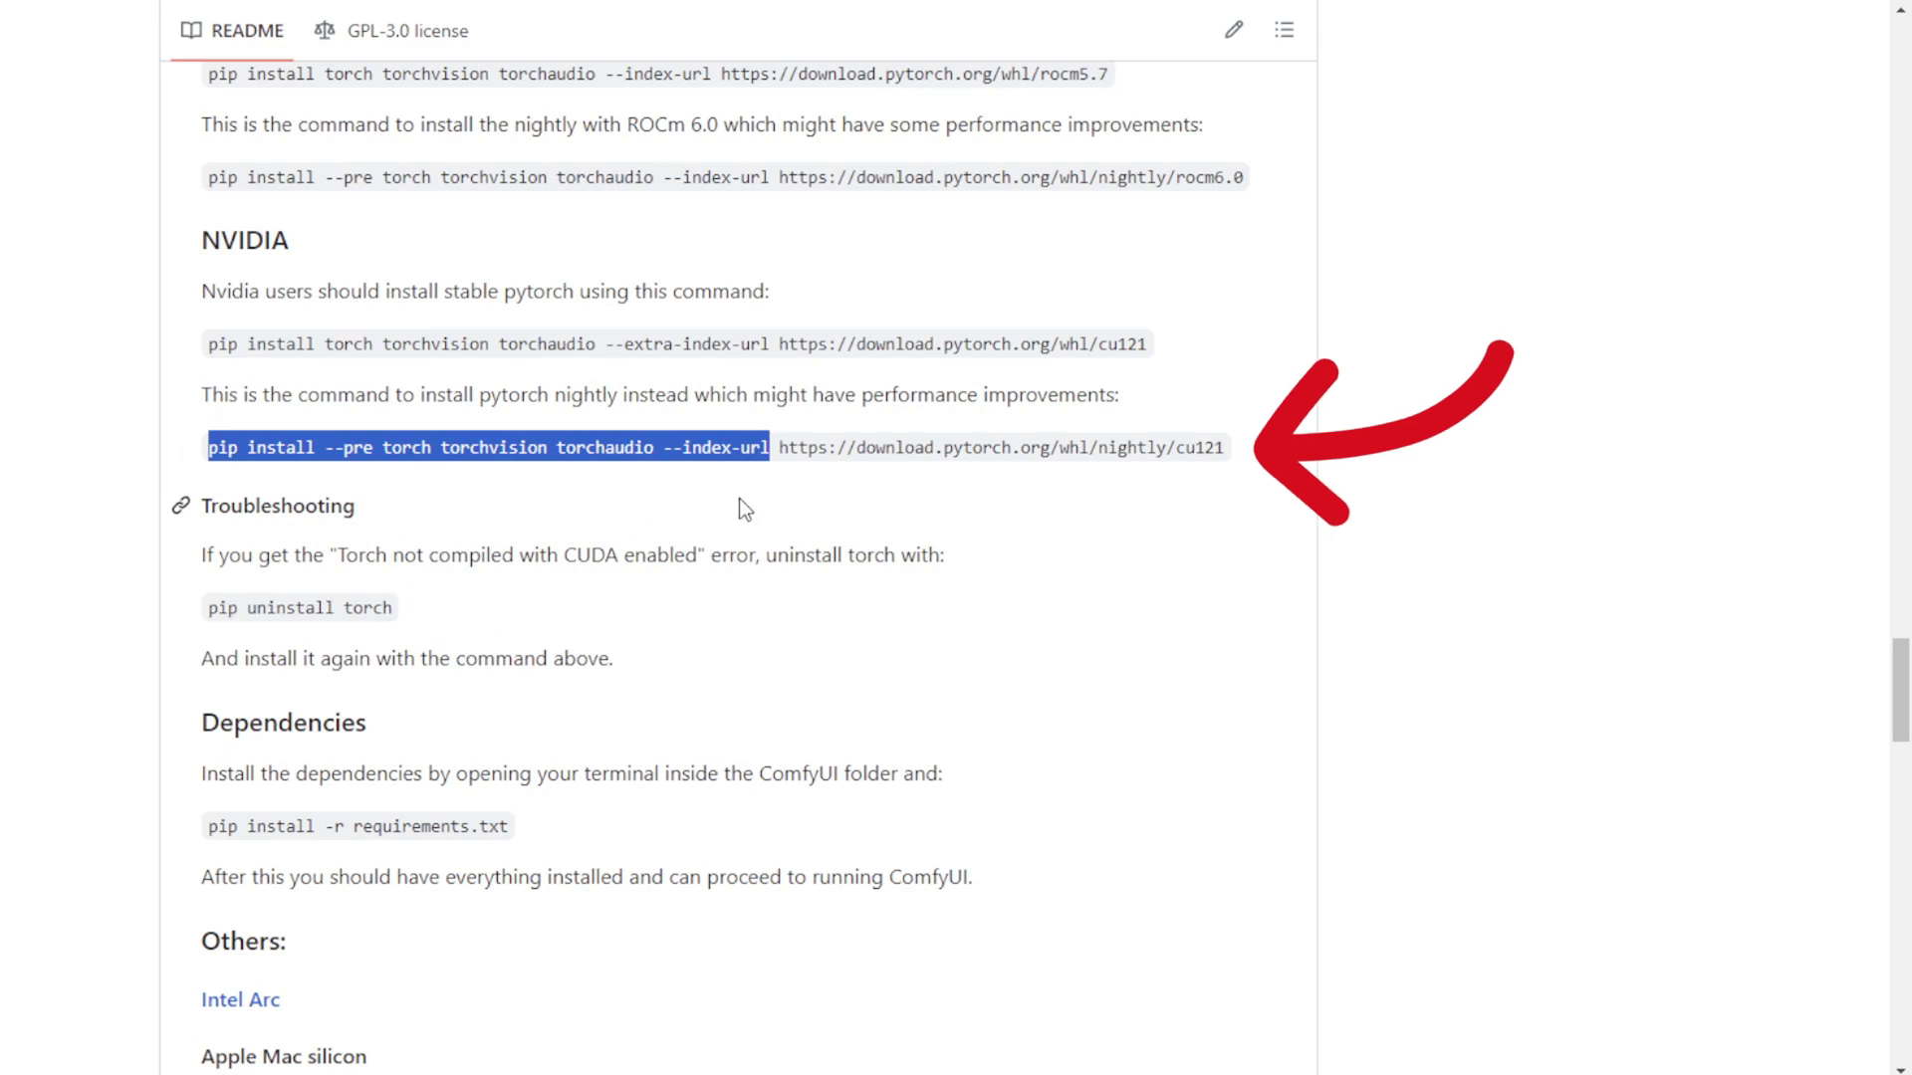
{"action": "left_click", "coordinate": [739, 498]}
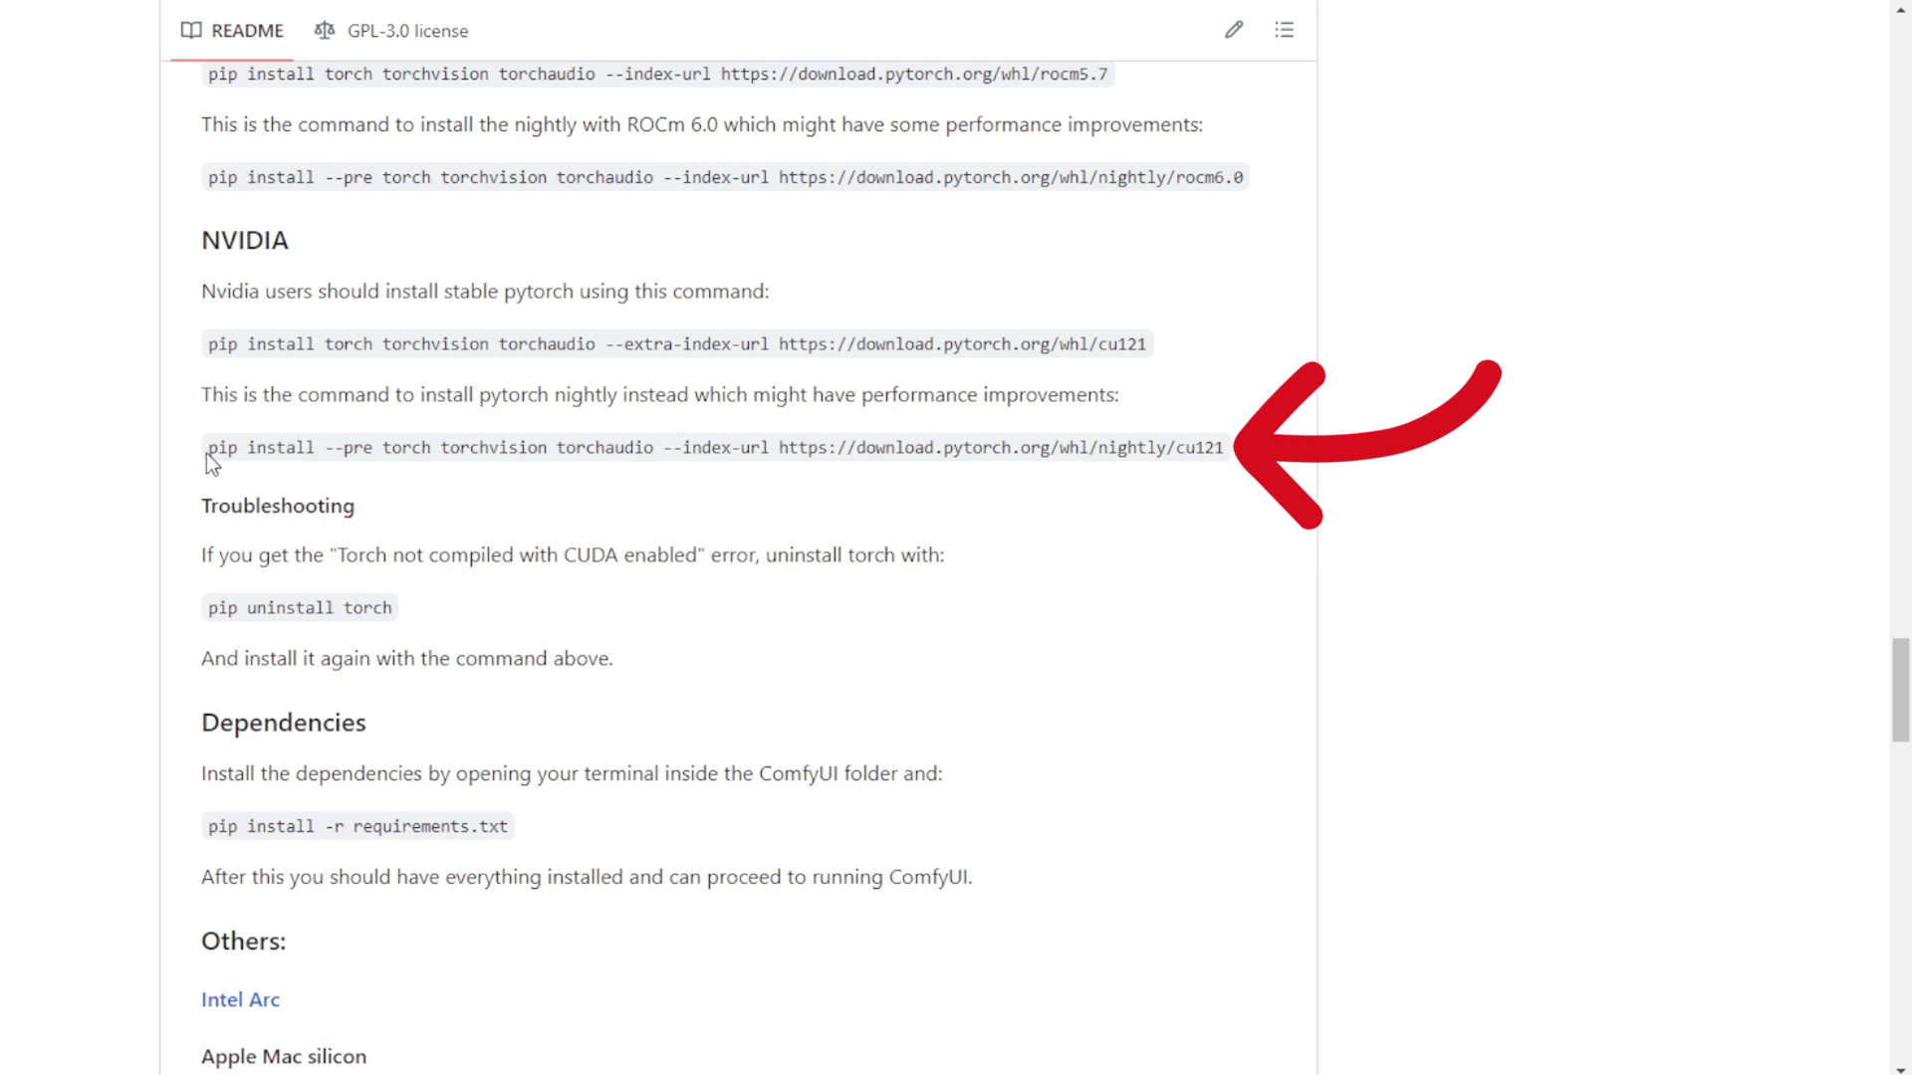
{"action": "left_click_drag", "start_coordinate": [207, 452], "coordinate": [1126, 444]}
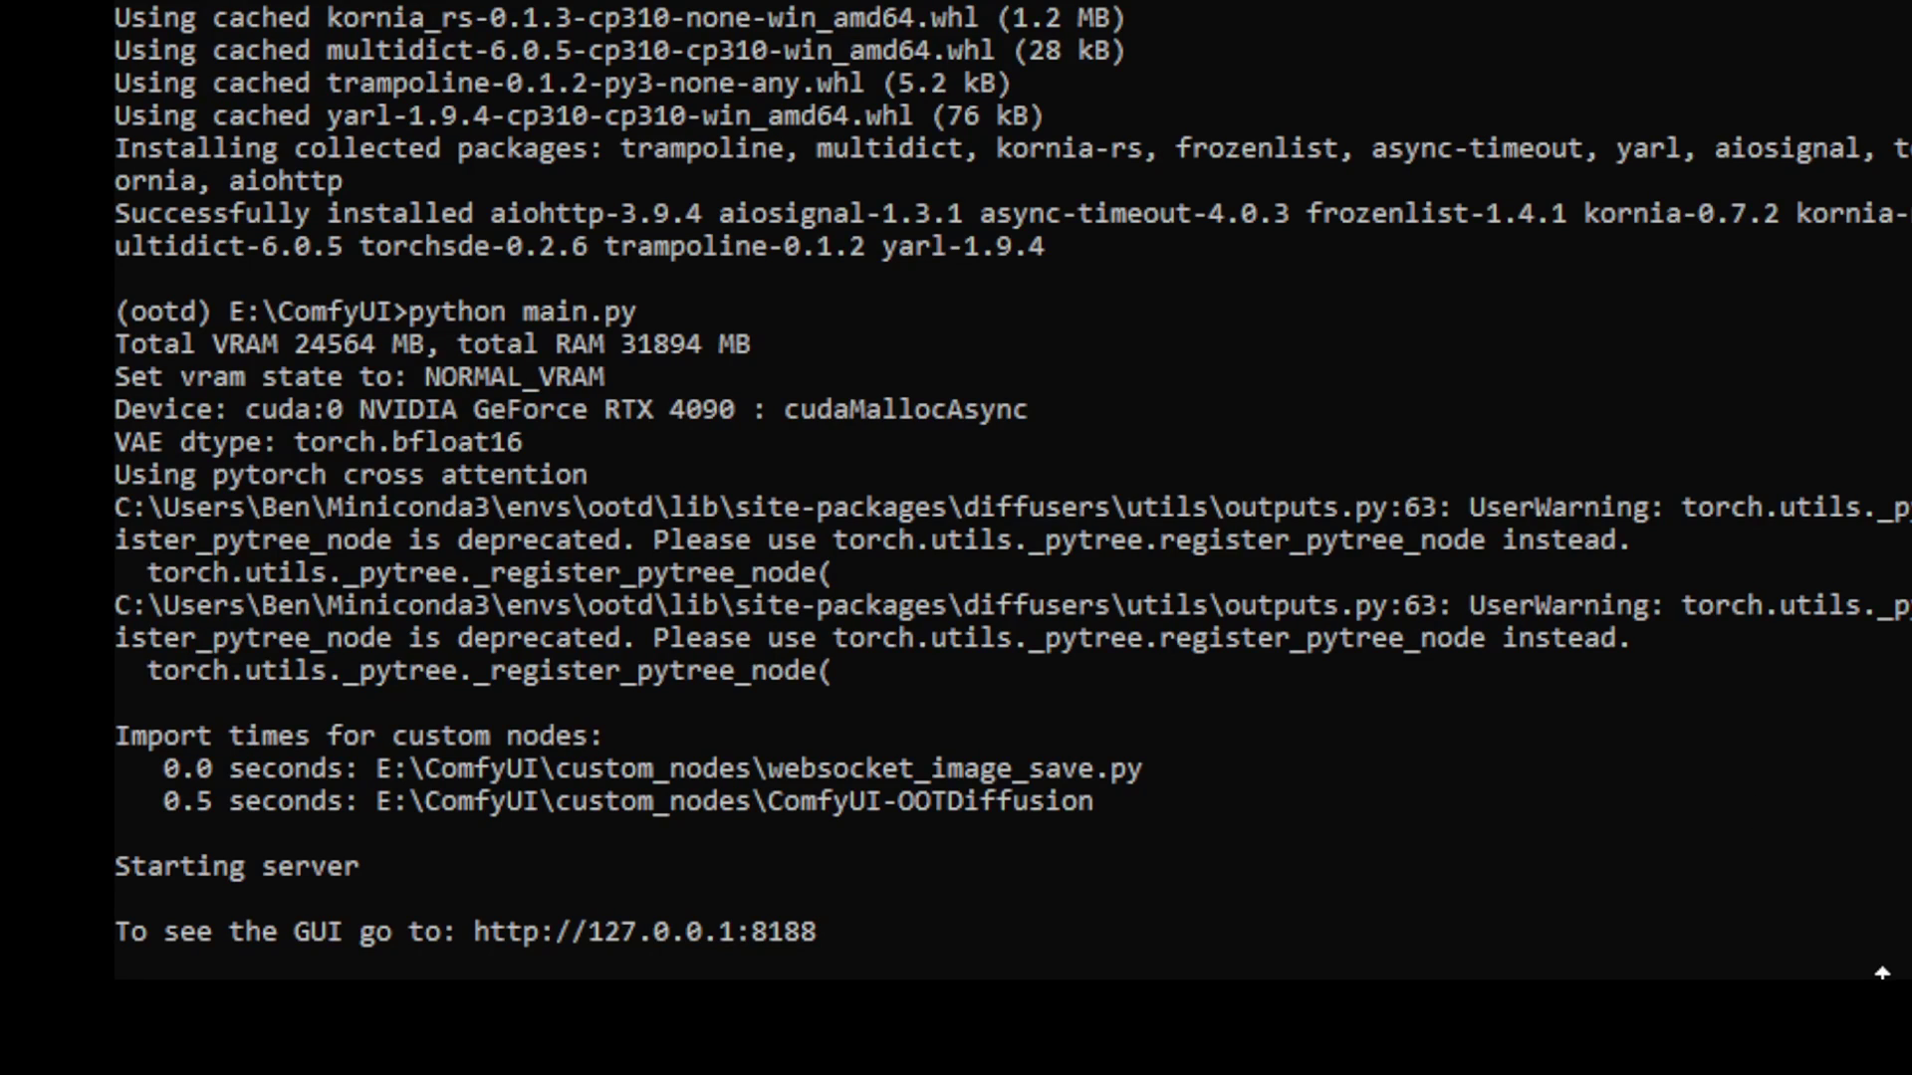
Make the console window taller and scroll back through the nightly torch install output.
{"action": "left_click_drag", "start_coordinate": [1882, 973], "coordinate": [1895, 1070]}
{"action": "scroll", "coordinate": [1586, 896], "scroll_direction": "up", "scroll_amount": 20}
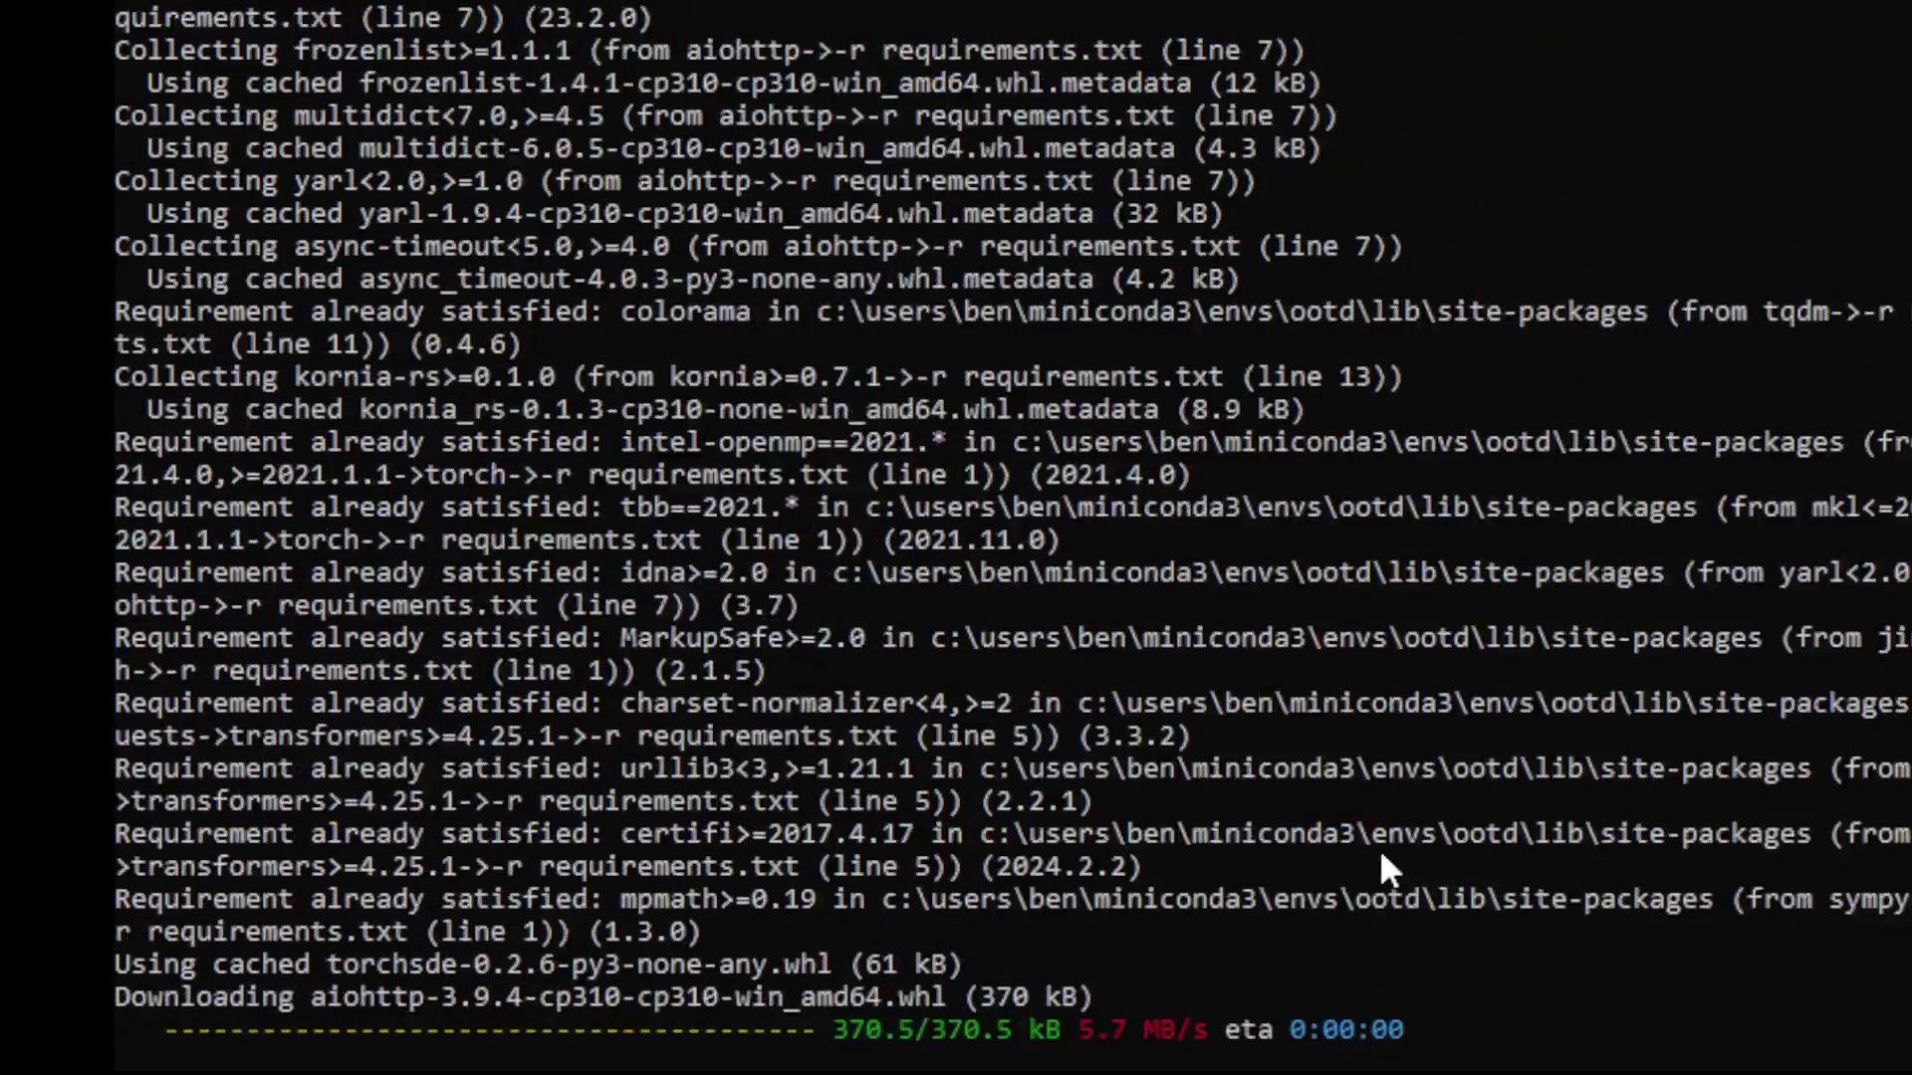
{"action": "scroll", "coordinate": [1590, 835], "scroll_direction": "up", "scroll_amount": 20}
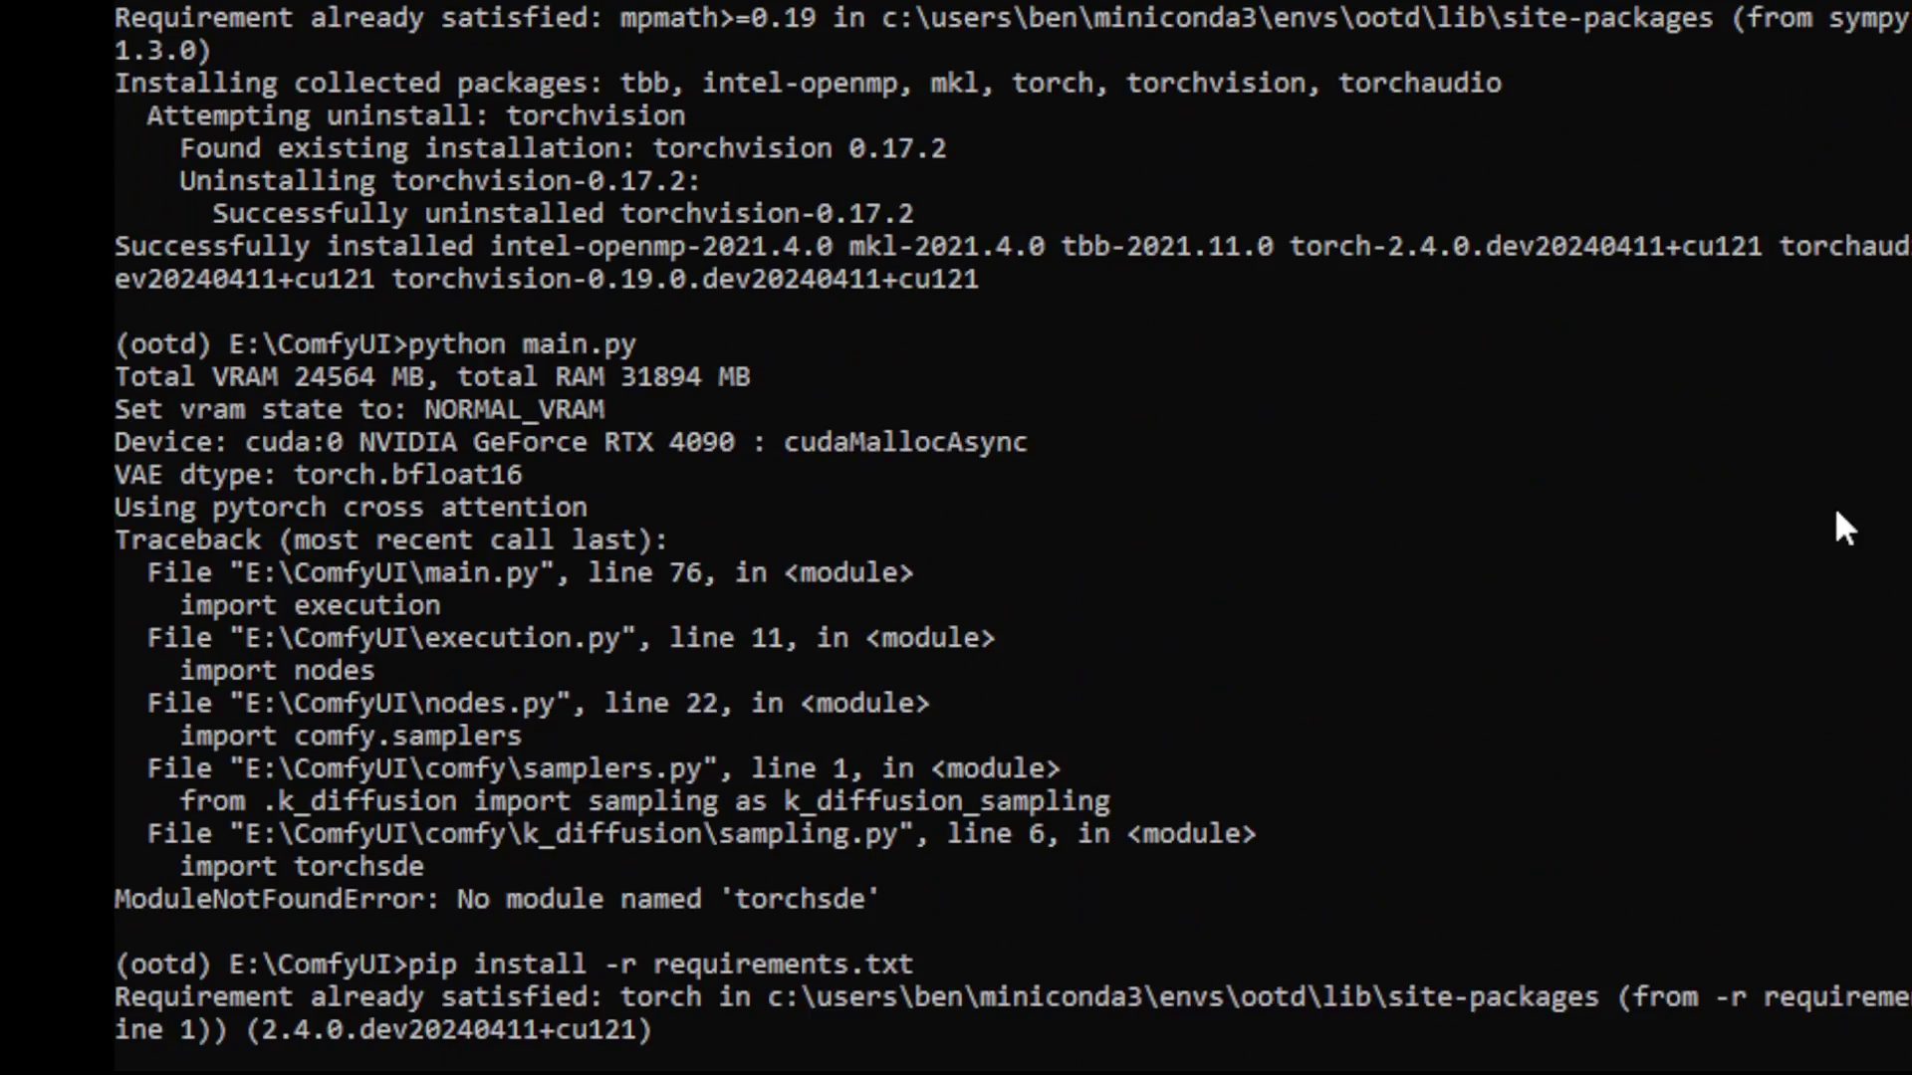
{"action": "scroll", "coordinate": [790, 575], "scroll_direction": "down", "scroll_amount": 4}
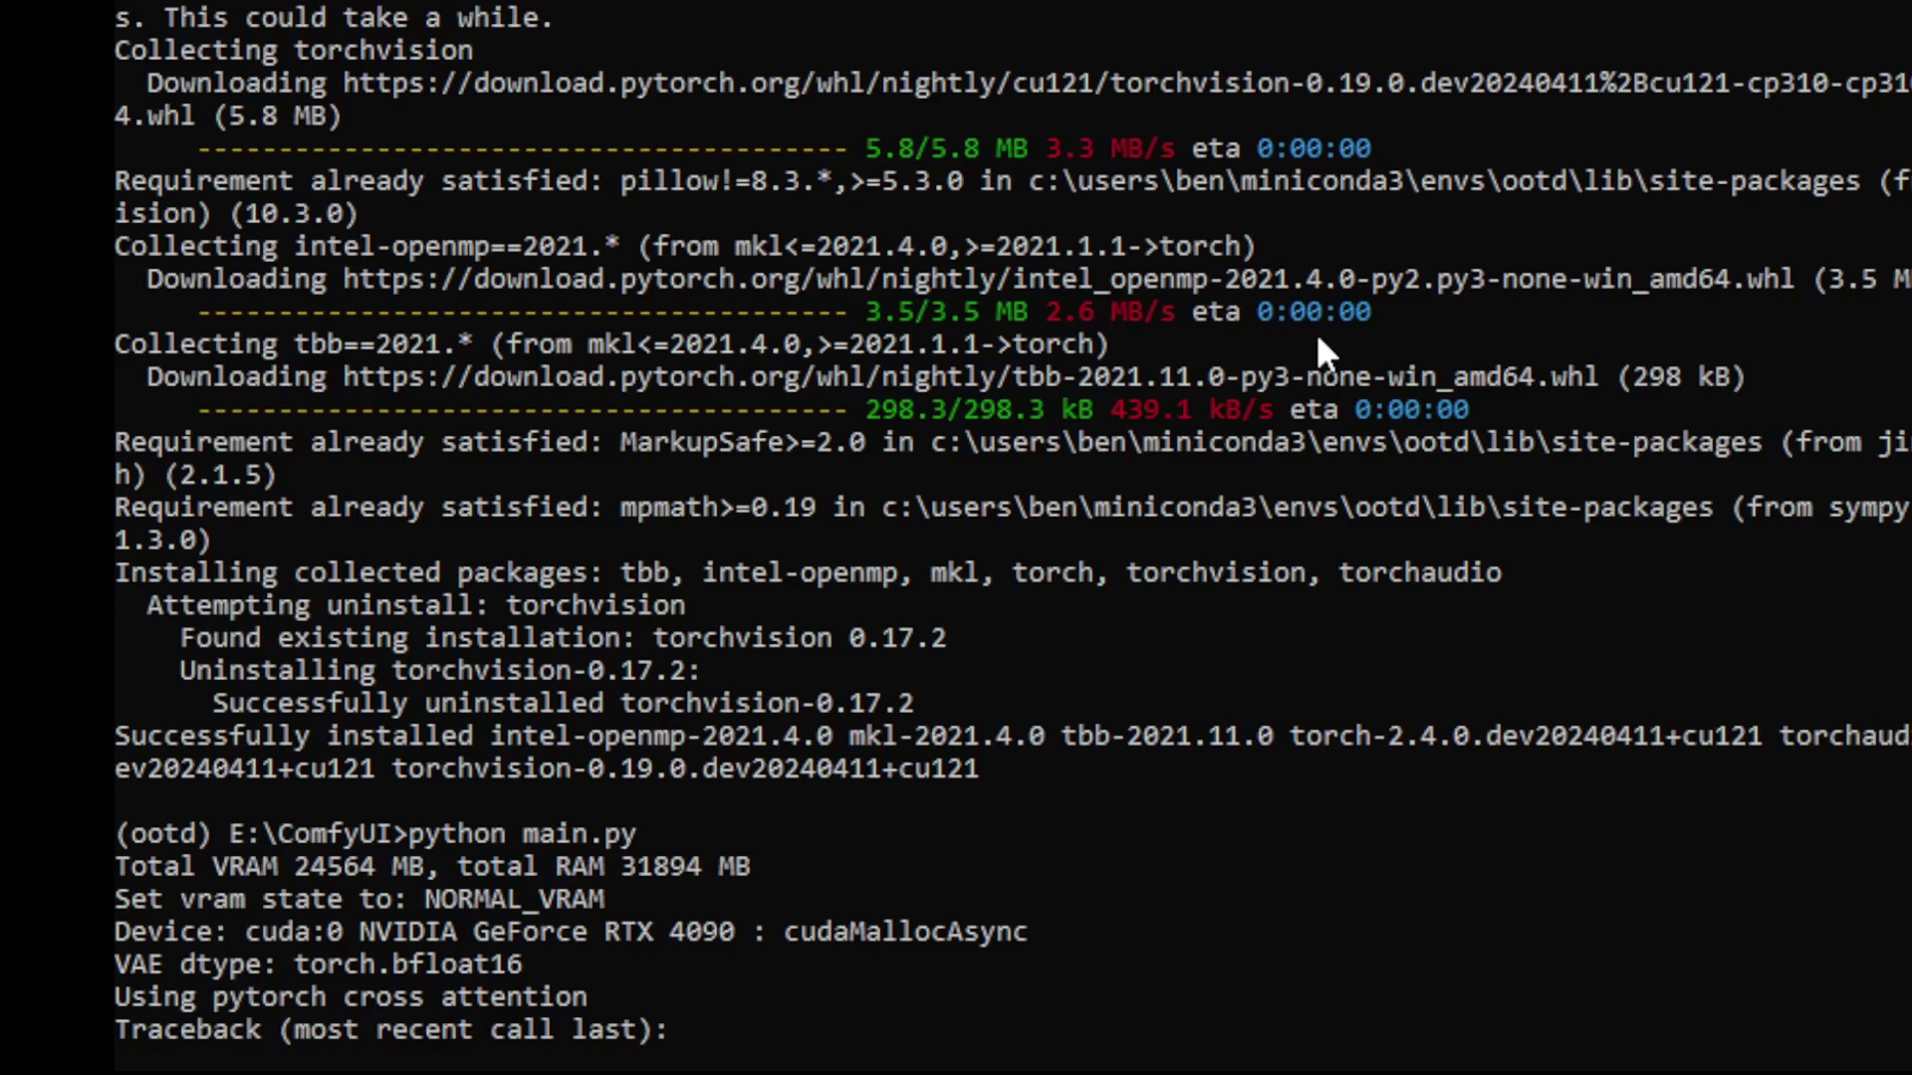
{"action": "scroll", "coordinate": [1238, 423], "scroll_direction": "up", "scroll_amount": 13}
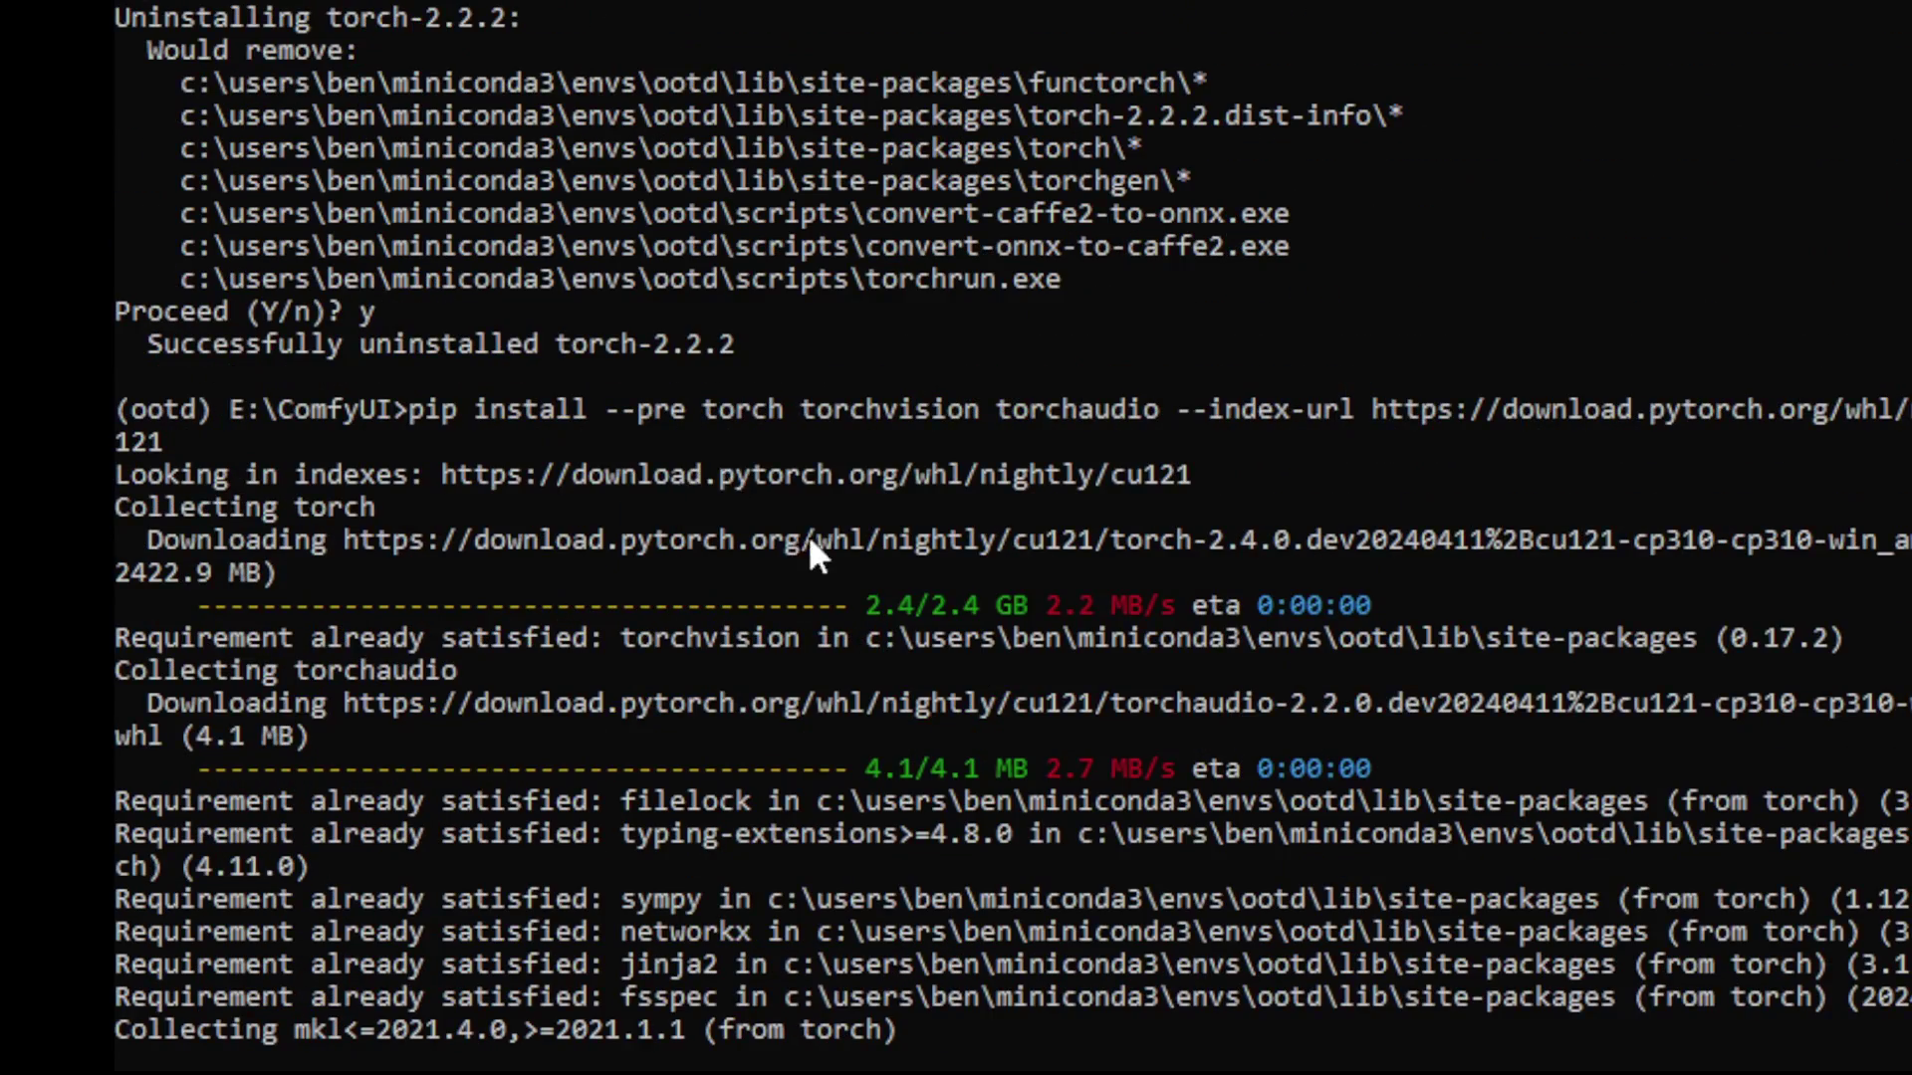
{"action": "left_click_drag", "start_coordinate": [468, 543], "coordinate": [1155, 542]}
{"action": "scroll", "coordinate": [741, 559], "scroll_direction": "down", "scroll_amount": 13}
{"action": "scroll", "coordinate": [725, 621], "scroll_direction": "down", "scroll_amount": 2}
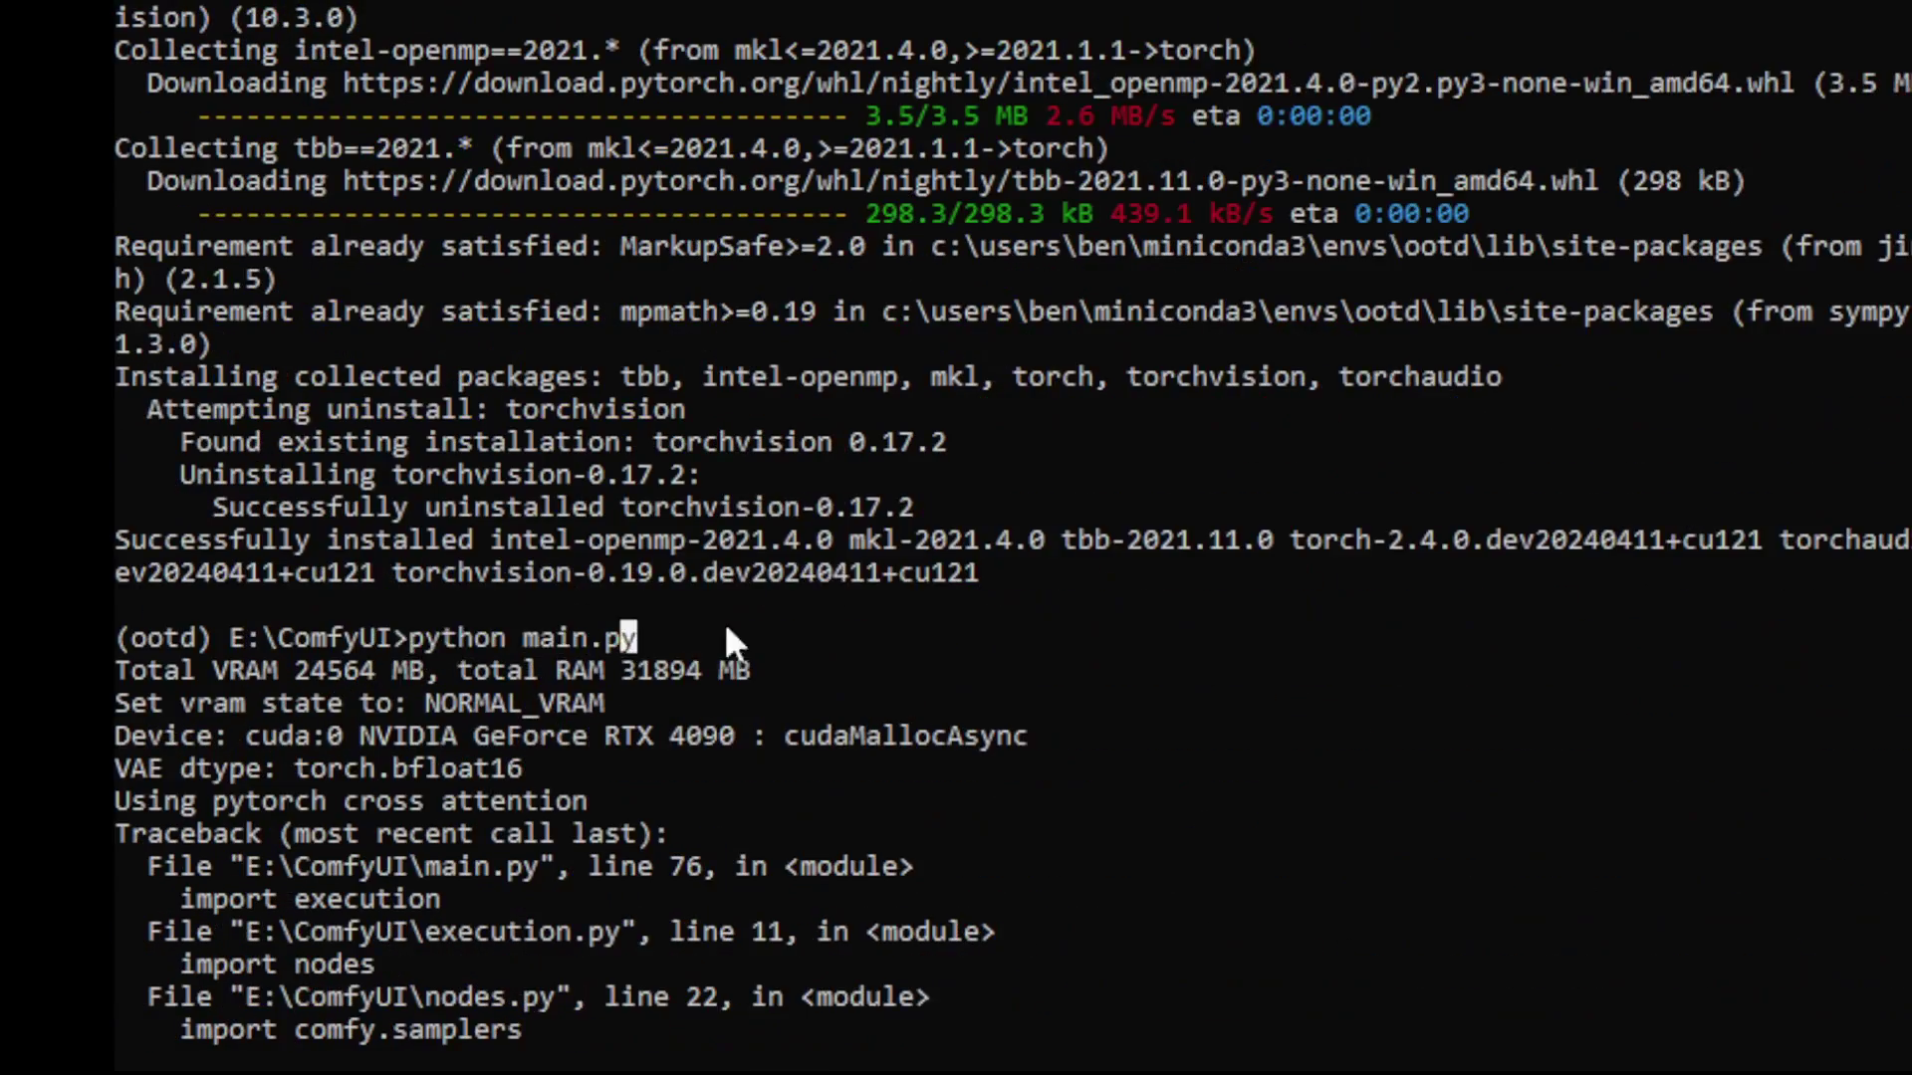
{"action": "scroll", "coordinate": [725, 621], "scroll_direction": "down", "scroll_amount": 7}
{"action": "left_click_drag", "start_coordinate": [411, 572], "coordinate": [913, 572]}
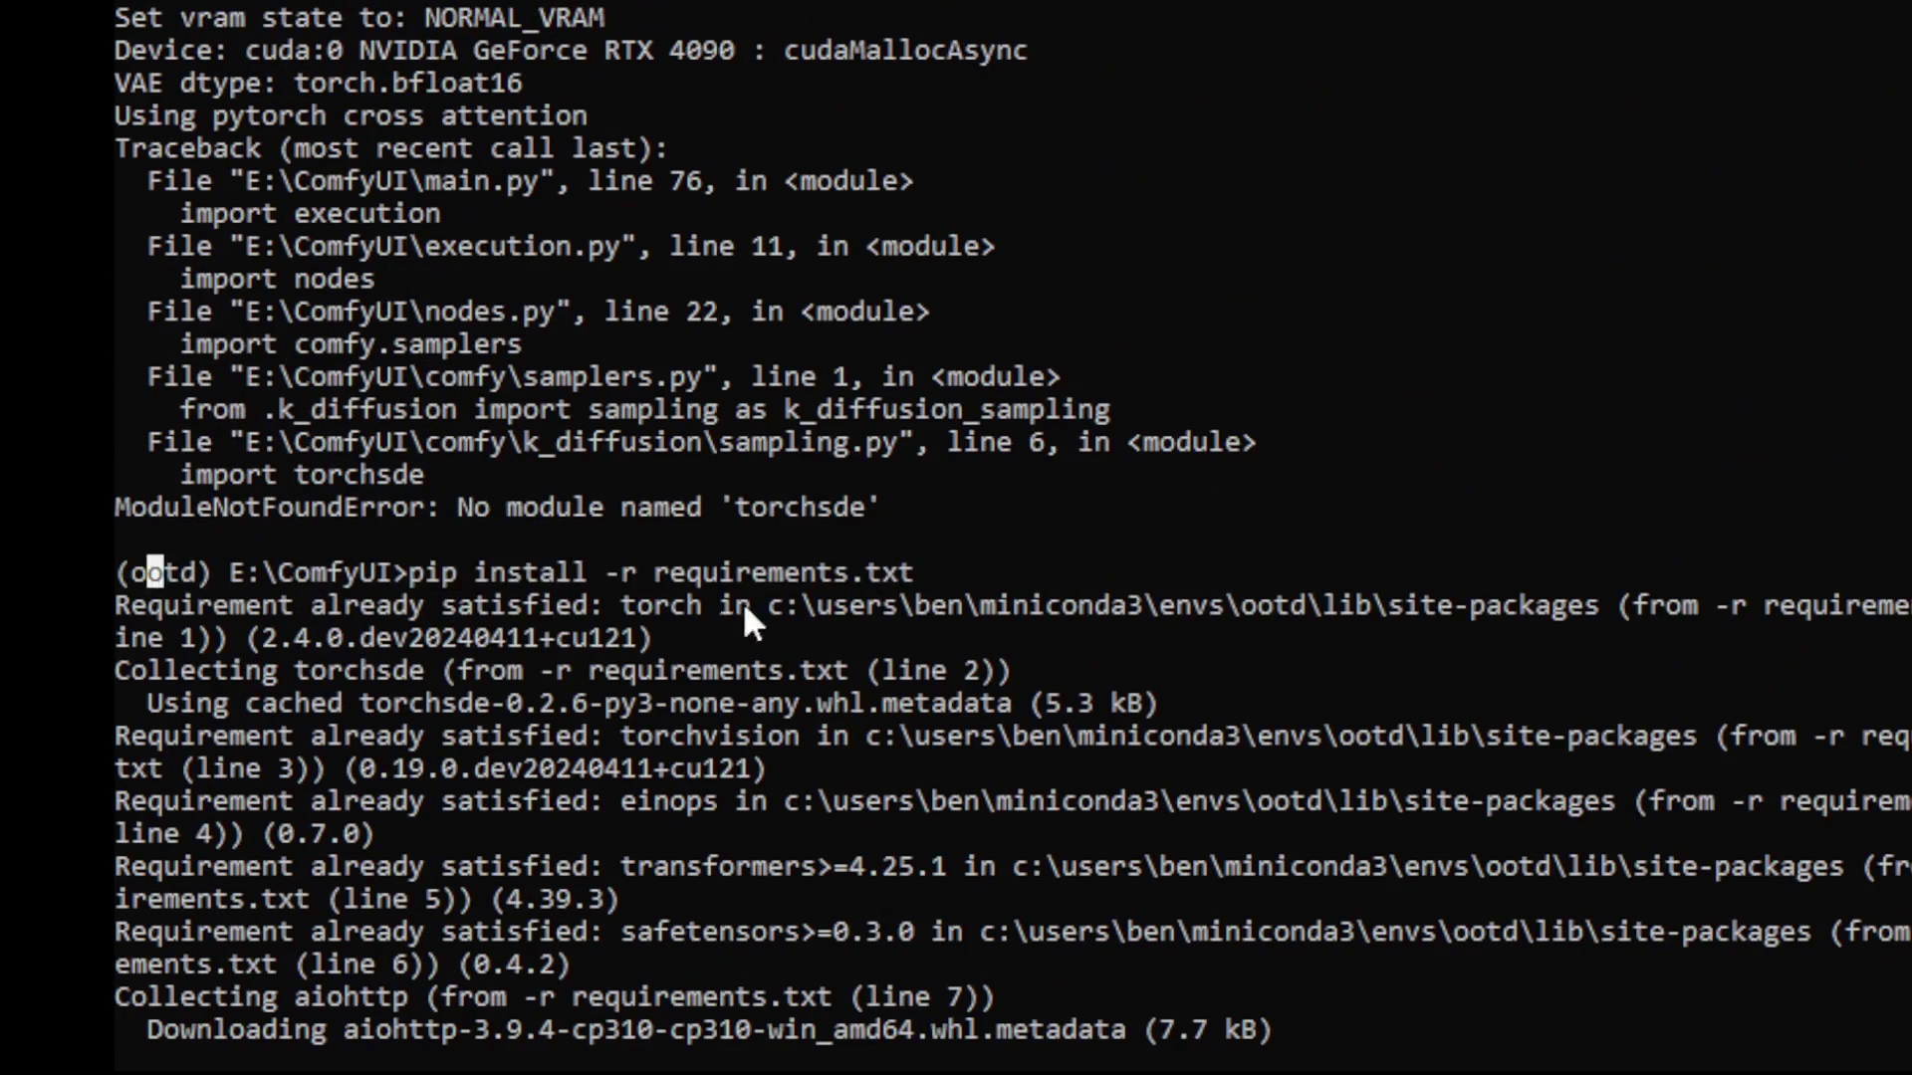
{"action": "scroll", "coordinate": [771, 554], "scroll_direction": "down", "scroll_amount": 6}
{"action": "scroll", "coordinate": [743, 598], "scroll_direction": "down", "scroll_amount": 3}
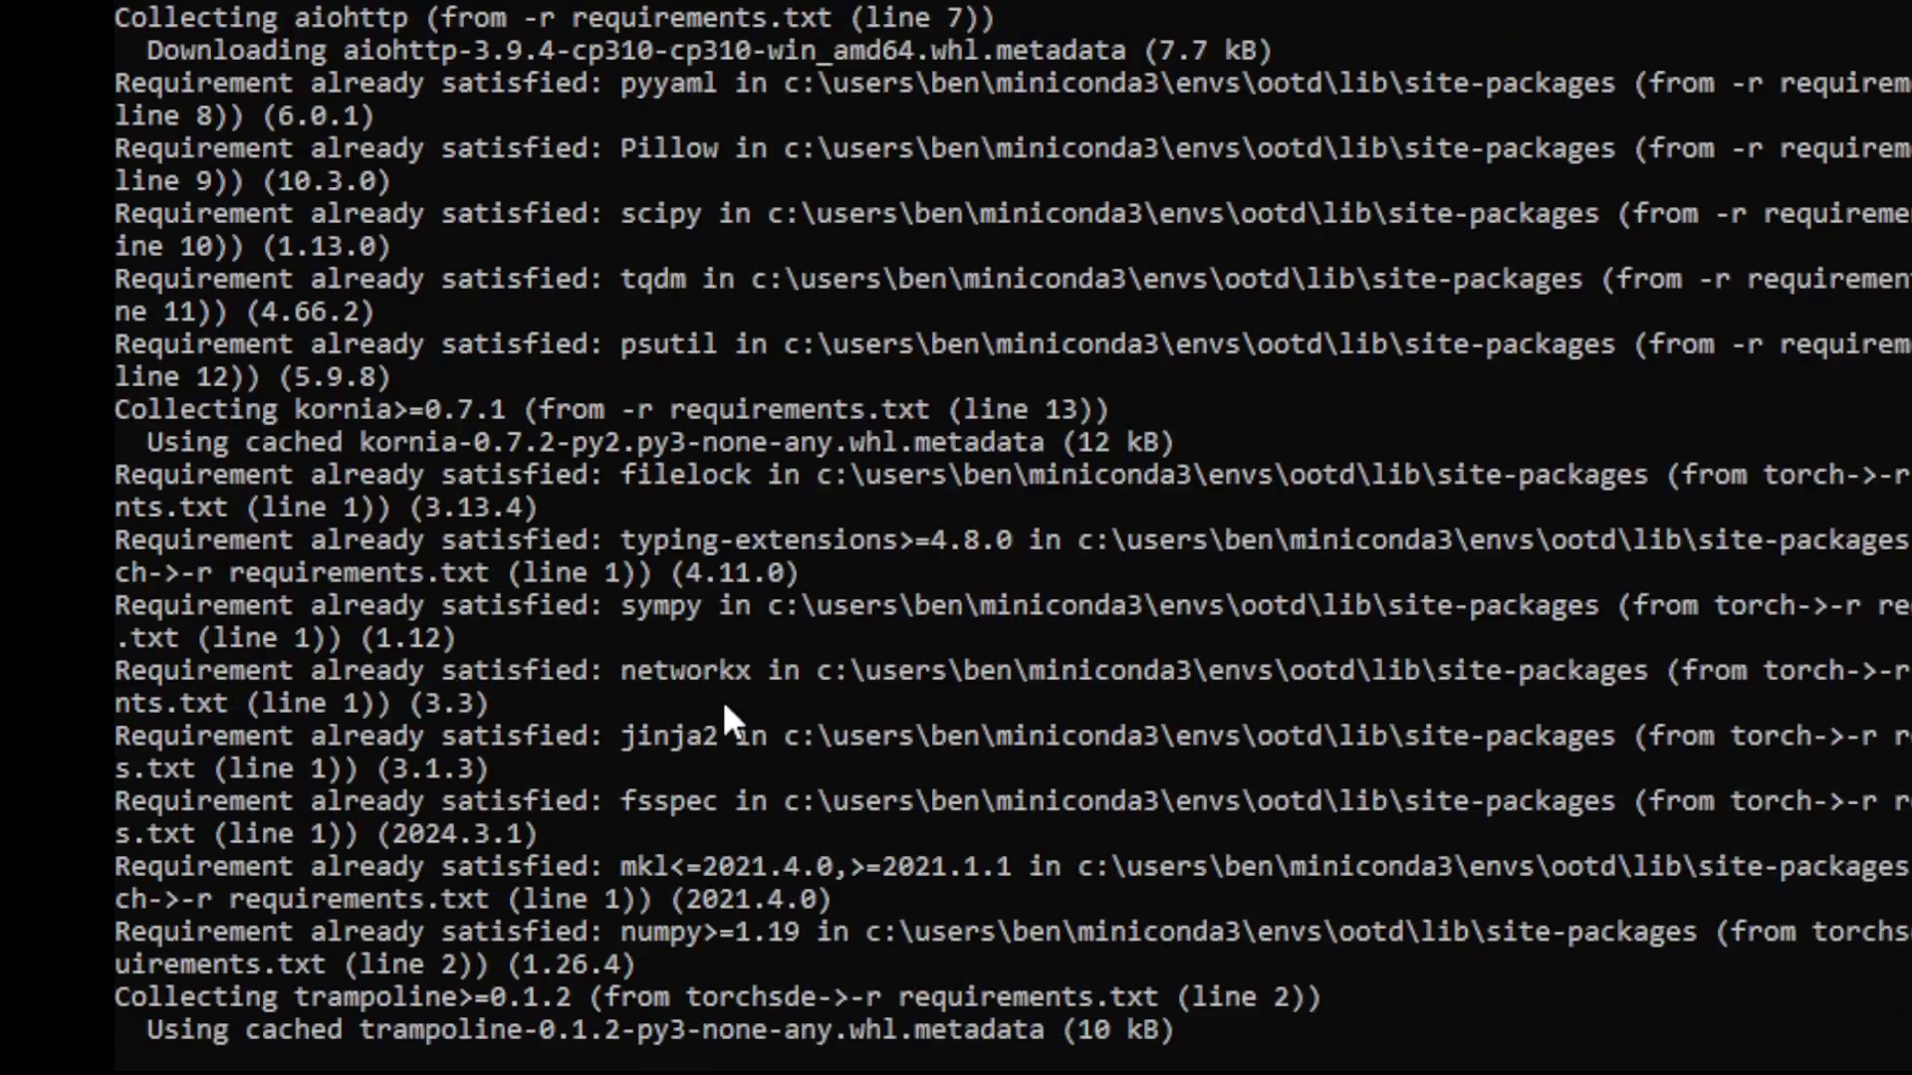
{"action": "scroll", "coordinate": [721, 717], "scroll_direction": "down", "scroll_amount": 20}
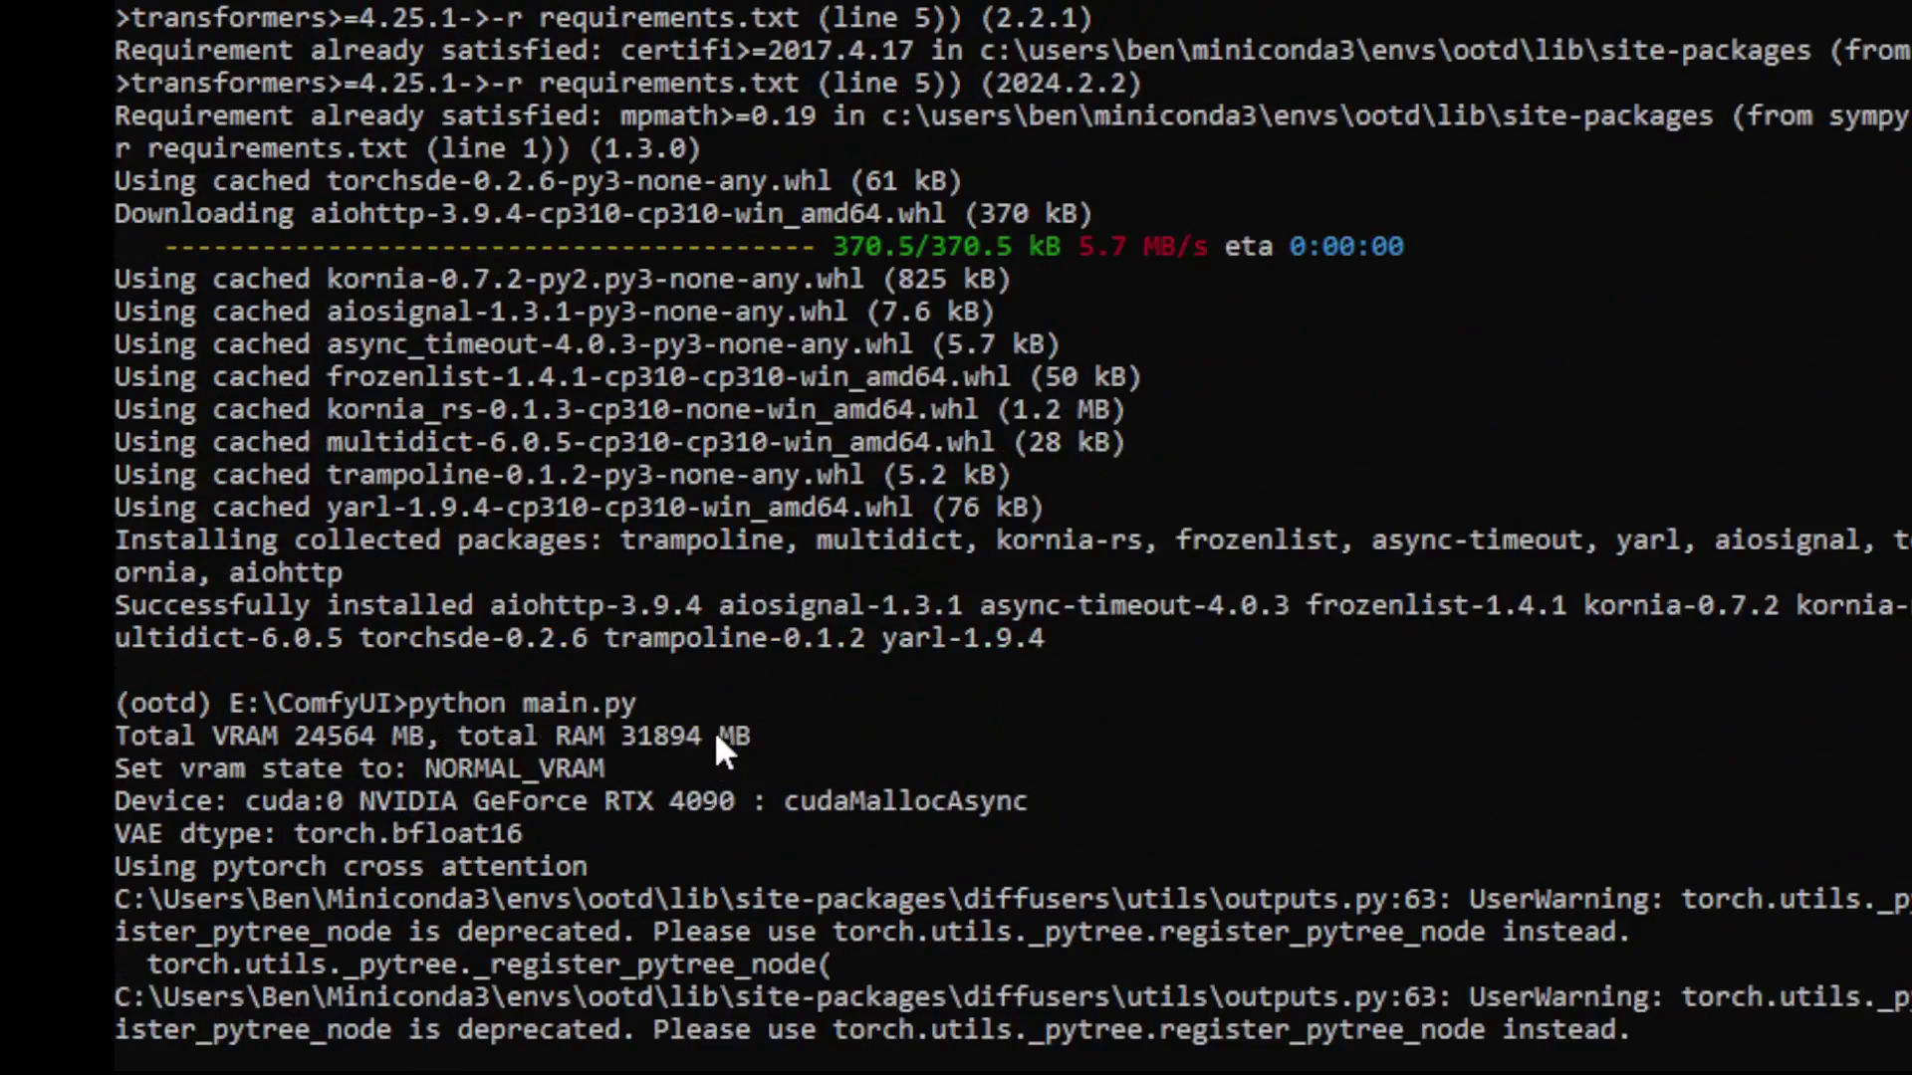
{"action": "scroll", "coordinate": [697, 707], "scroll_direction": "down", "scroll_amount": 1}
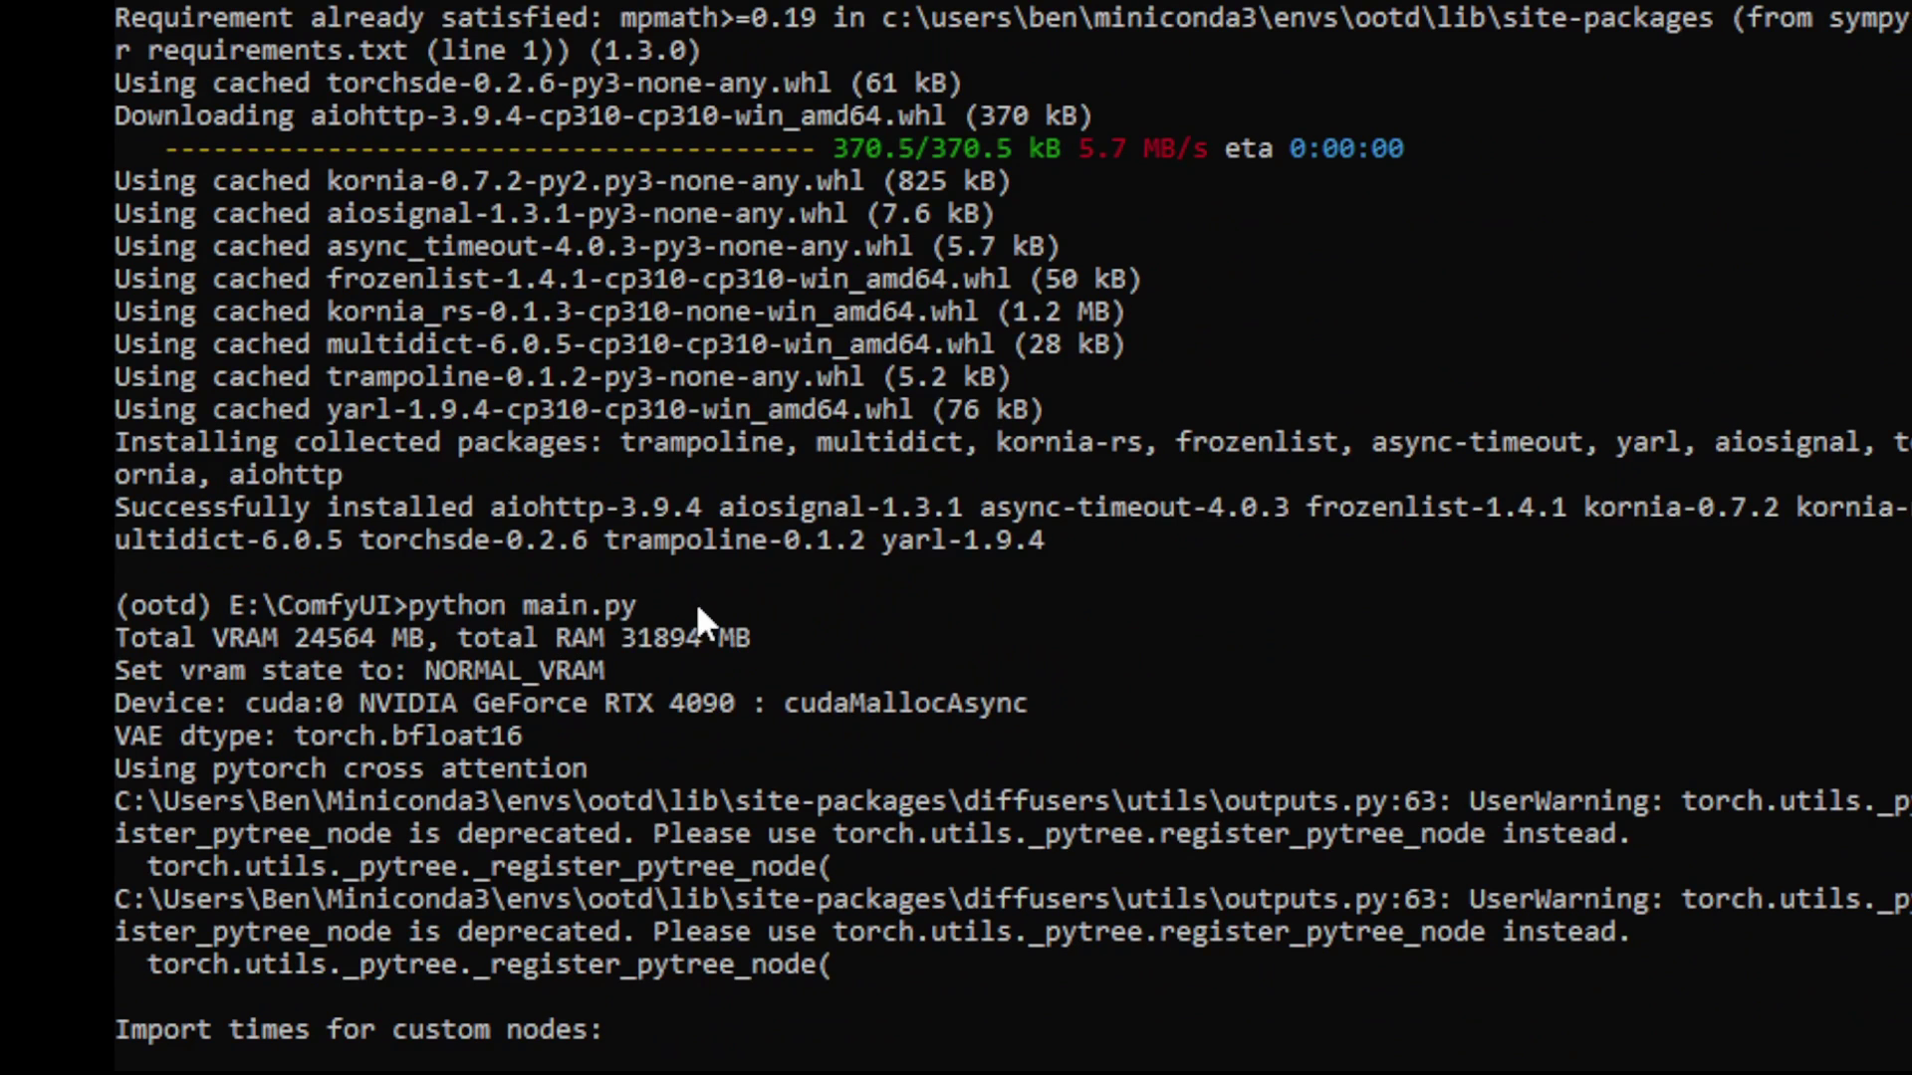
{"action": "scroll", "coordinate": [712, 622], "scroll_direction": "down", "scroll_amount": 3}
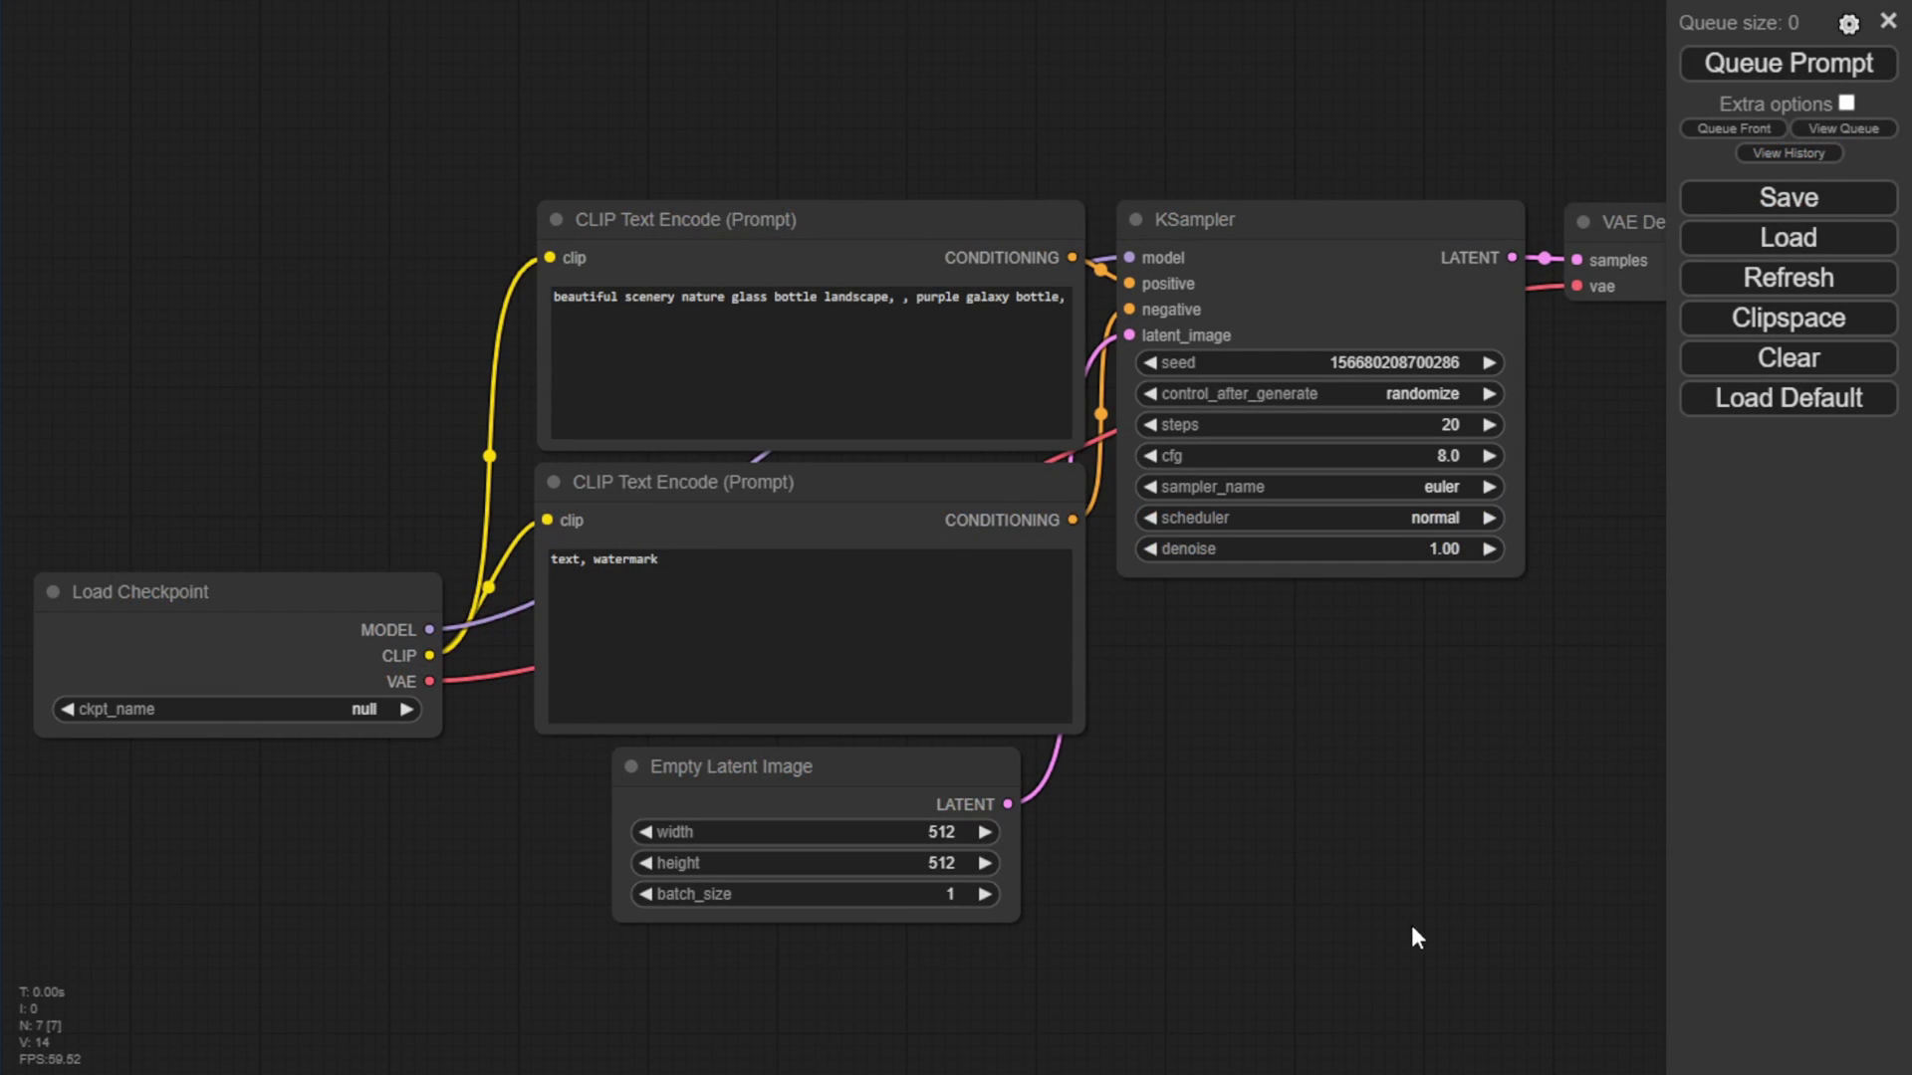
Add a Load OOTDiffusion Local node from the OOTD category and place it top-left.
{"action": "right_click", "coordinate": [1275, 713]}
{"action": "left_click", "coordinate": [1327, 719]}
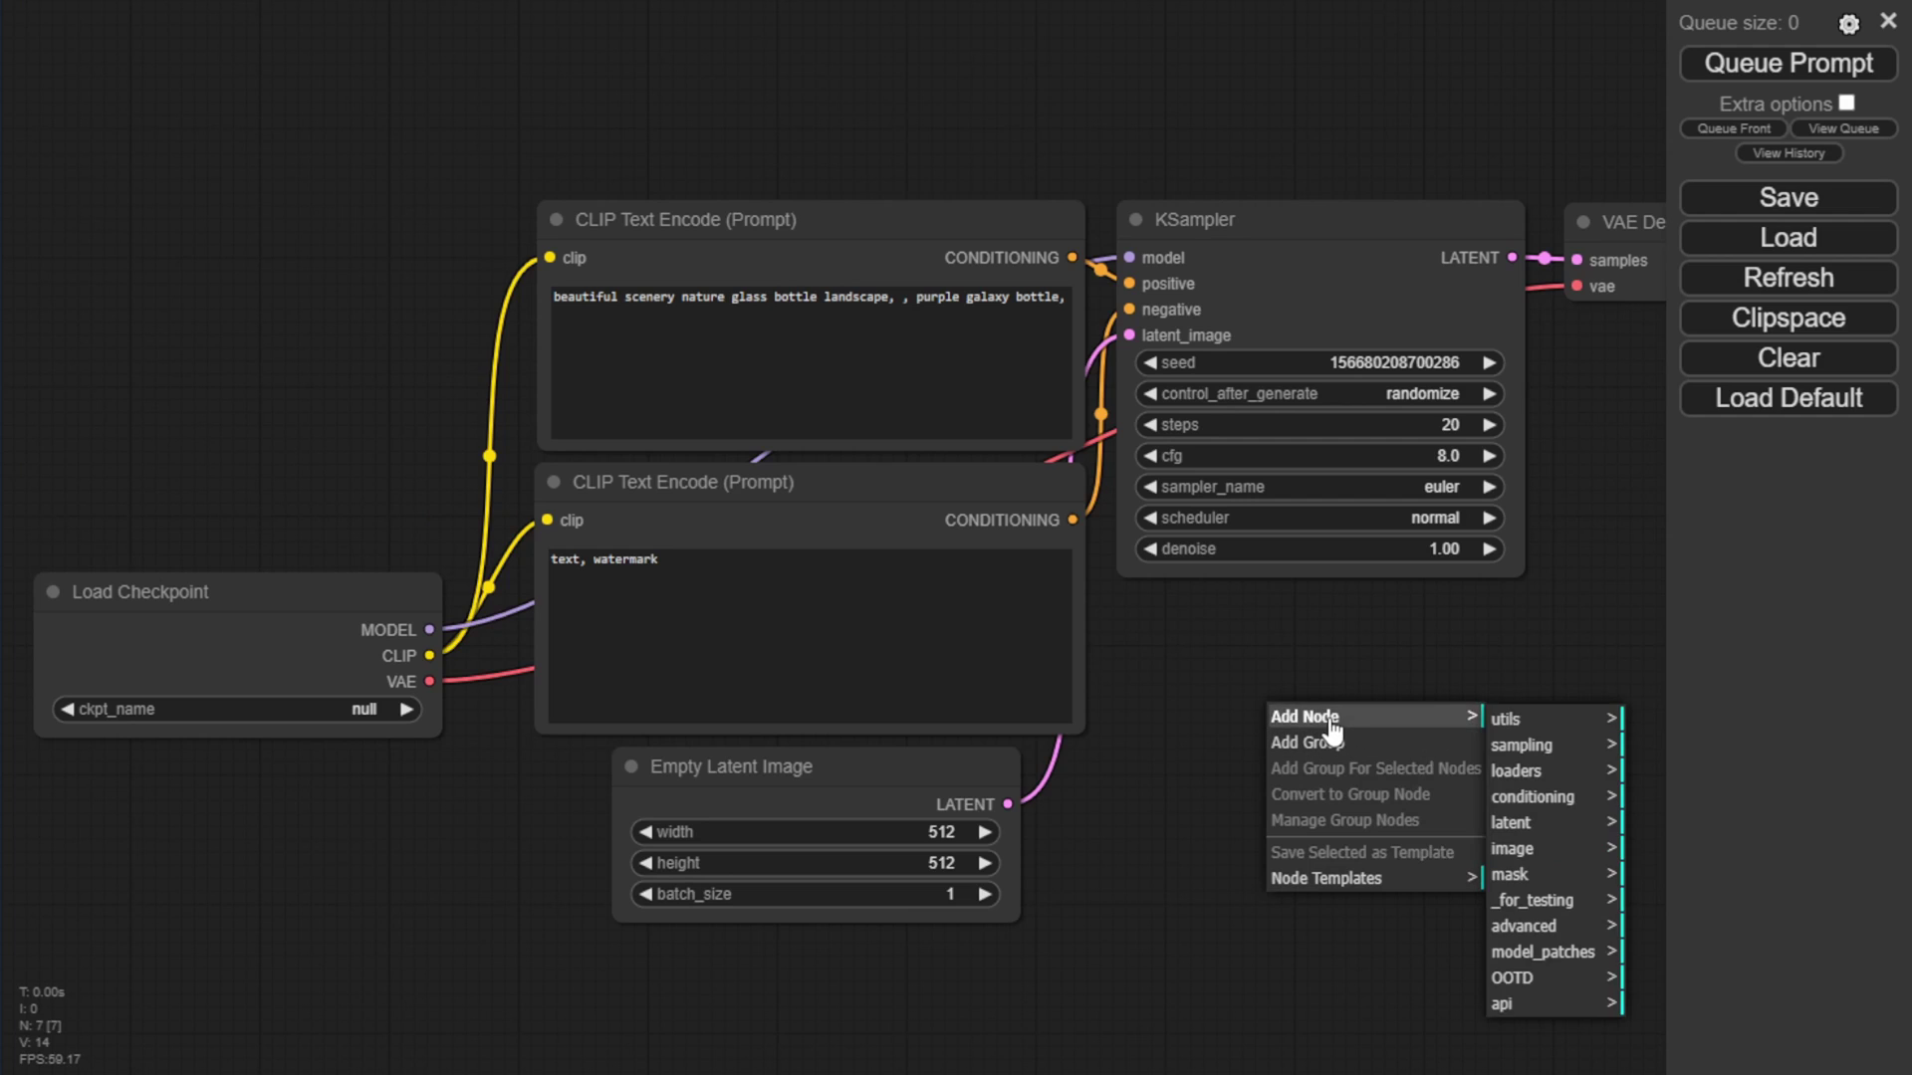
{"action": "left_click", "coordinate": [1583, 981]}
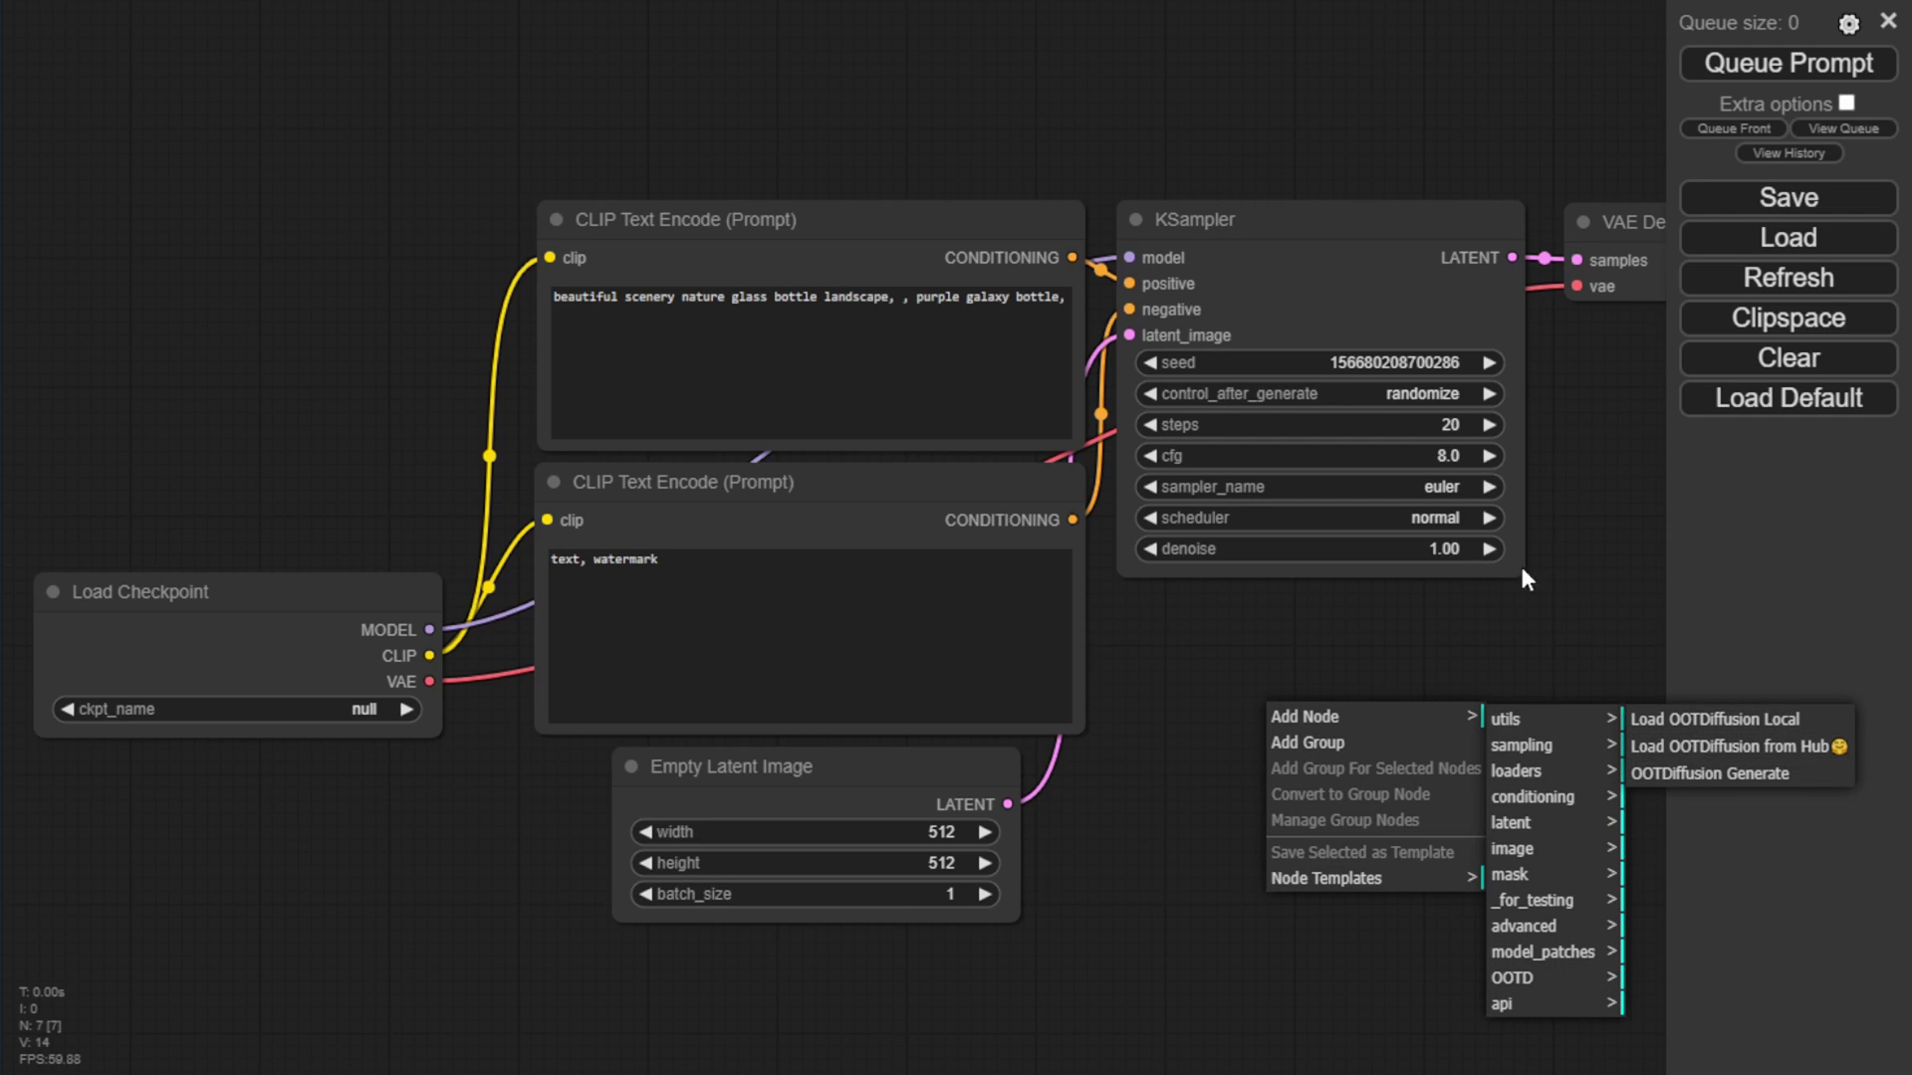
{"action": "left_click_drag", "start_coordinate": [165, 315], "coordinate": [253, 329]}
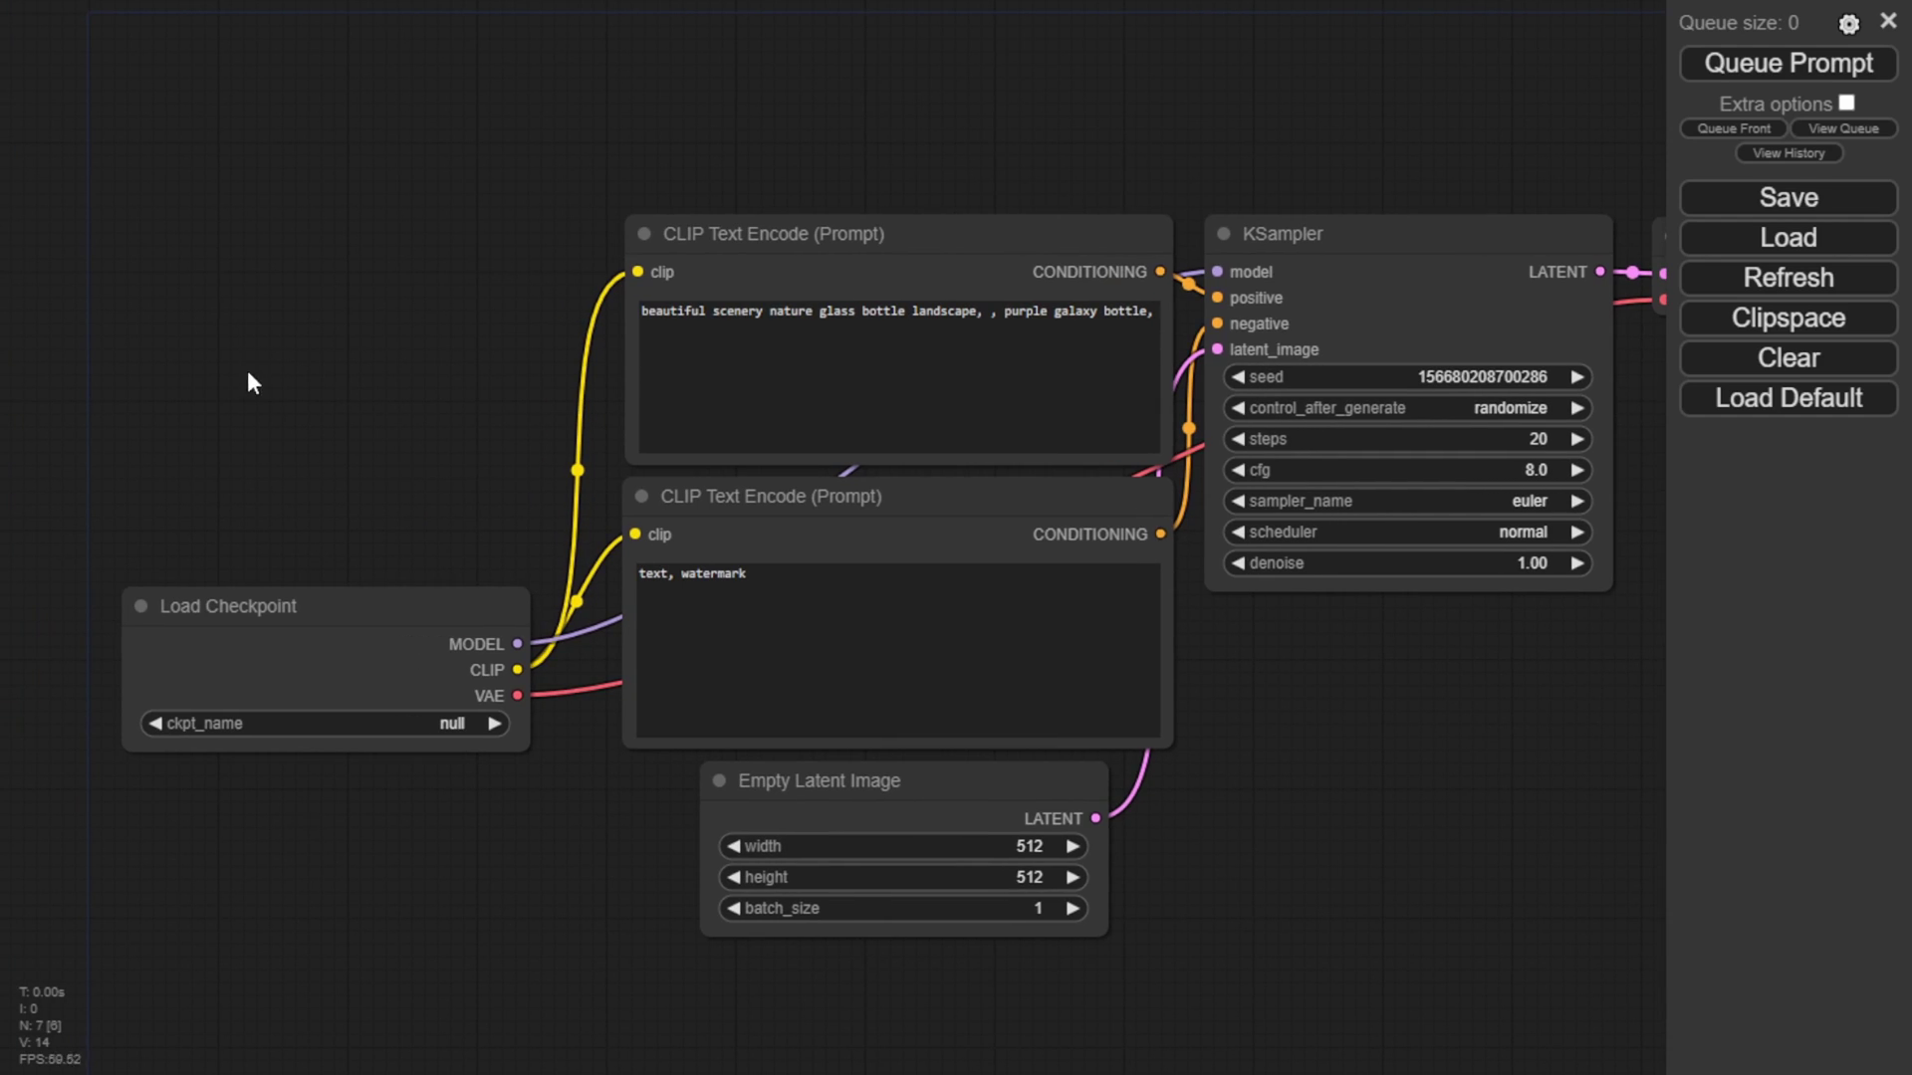
{"action": "right_click", "coordinate": [251, 109]}
{"action": "left_click", "coordinate": [333, 114]}
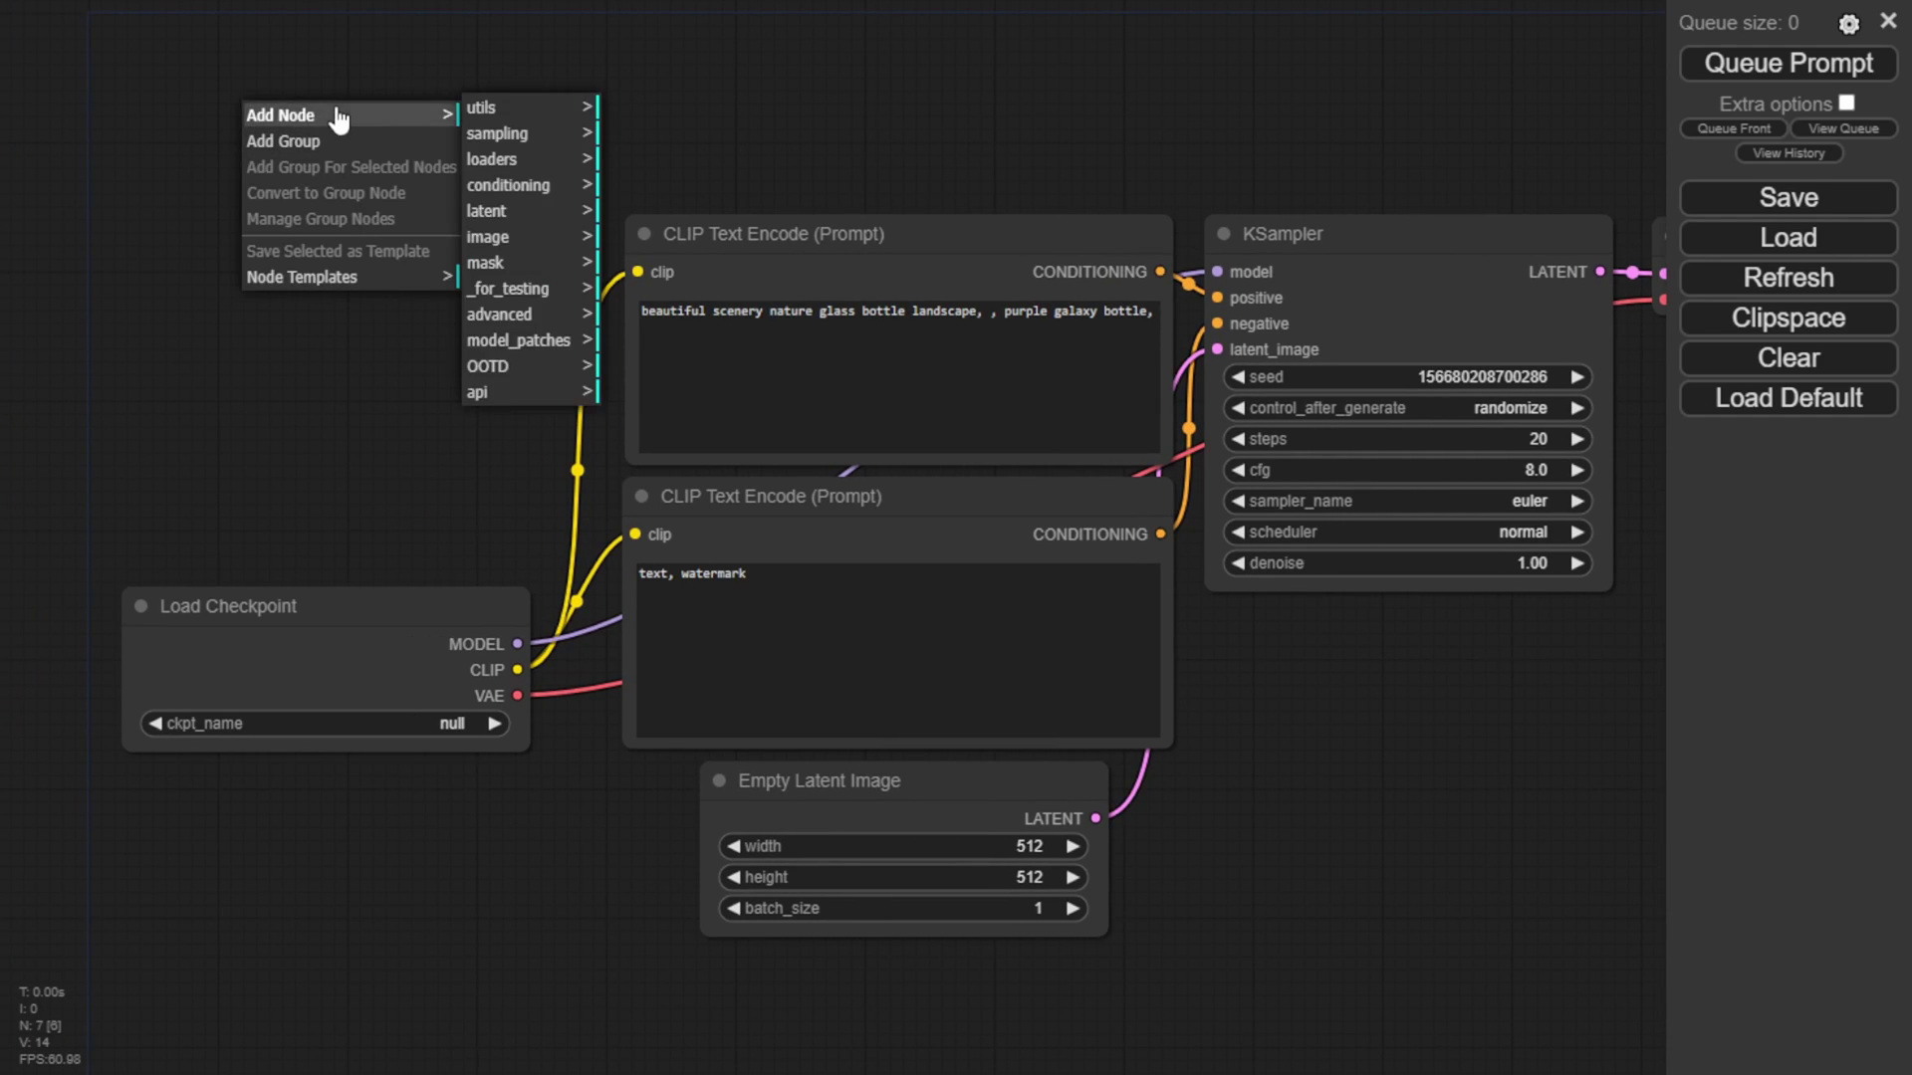
{"action": "left_click", "coordinate": [513, 368]}
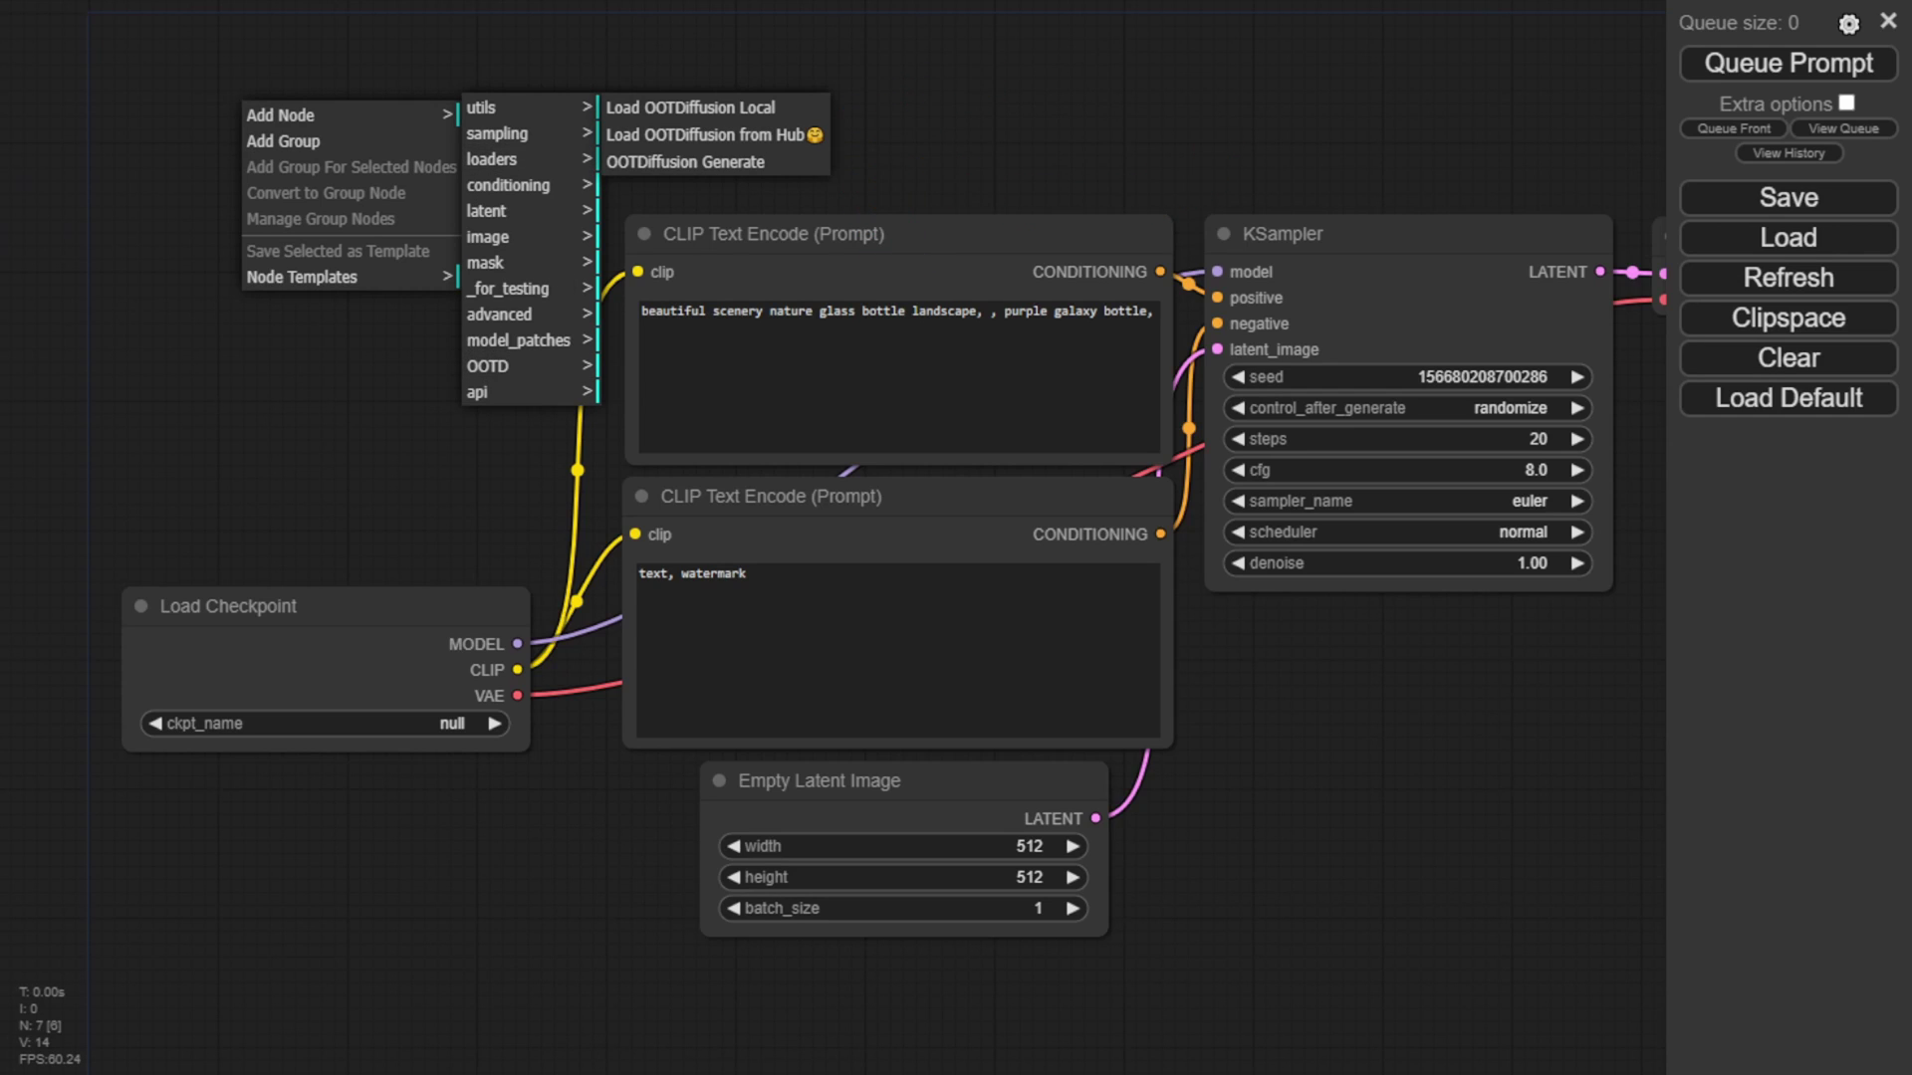
{"action": "left_click", "coordinate": [690, 108]}
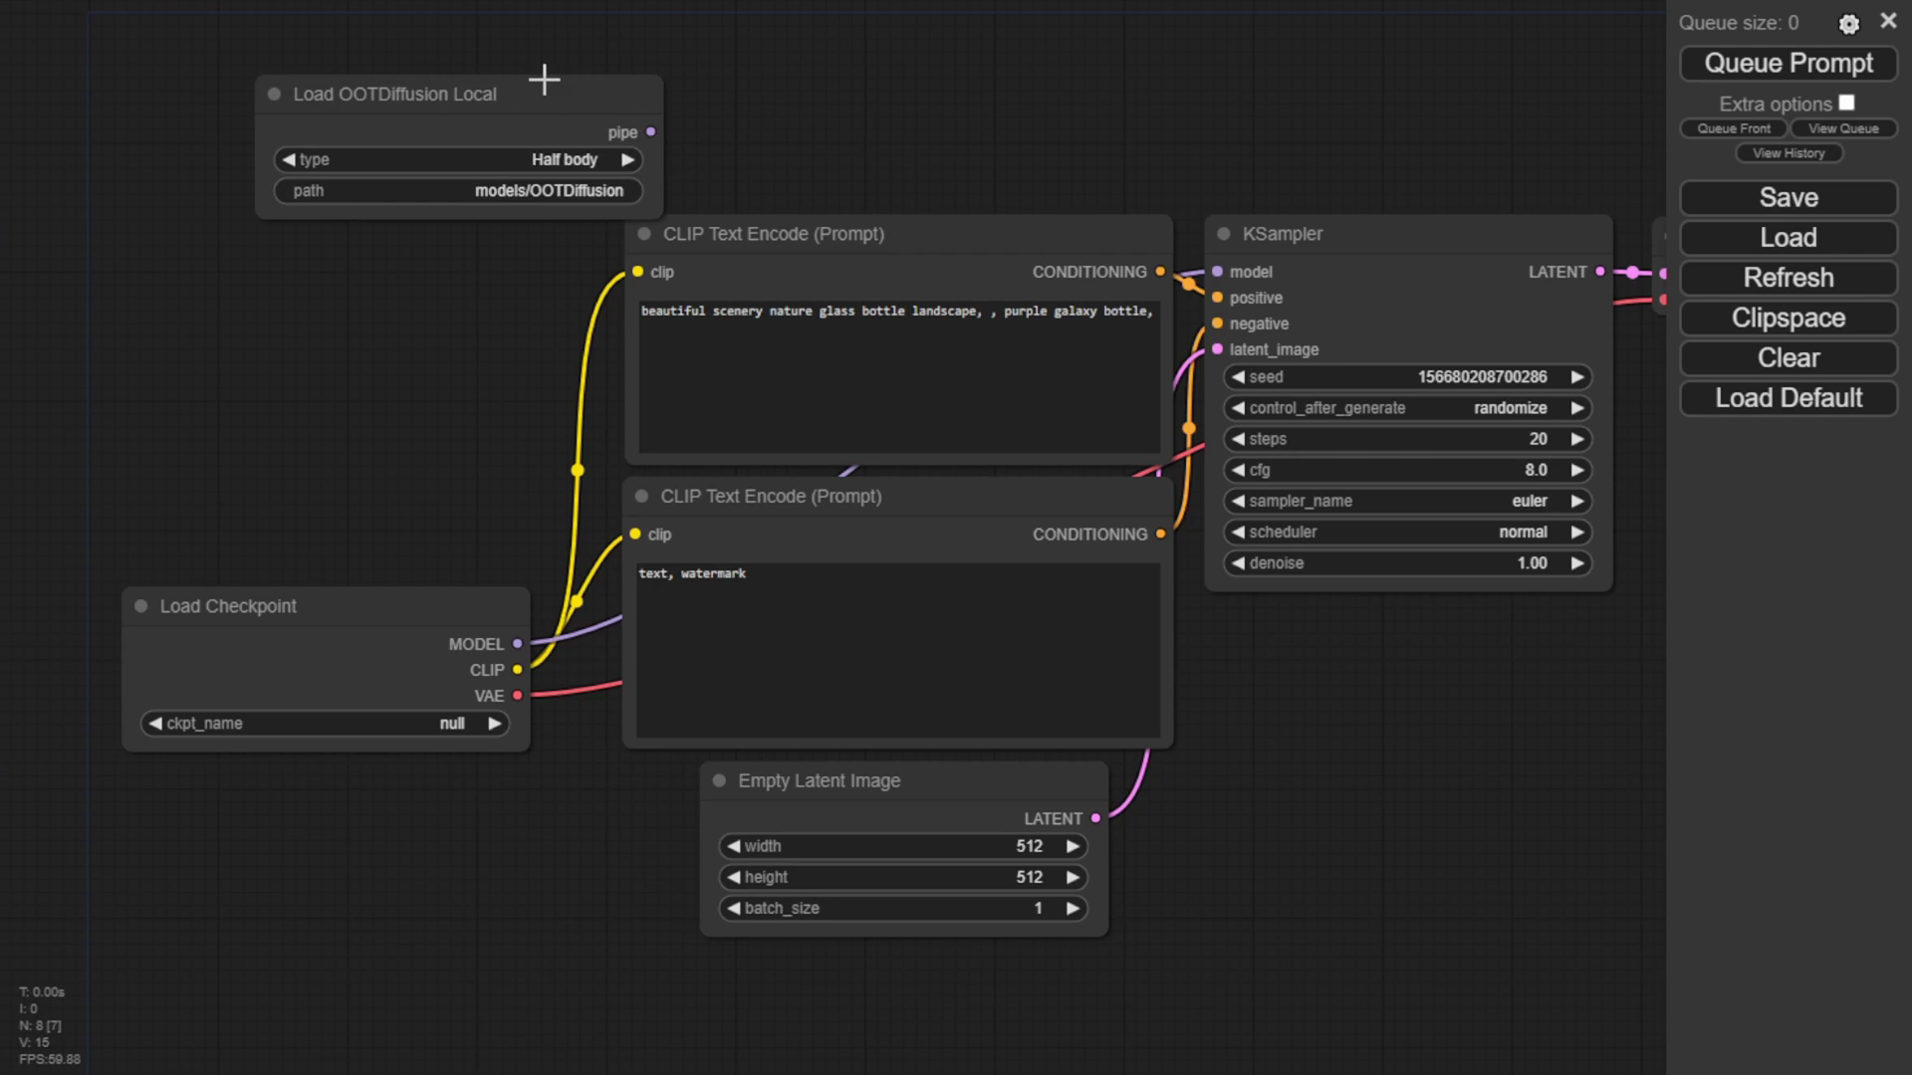
{"action": "left_click_drag", "start_coordinate": [544, 79], "coordinate": [417, 67]}
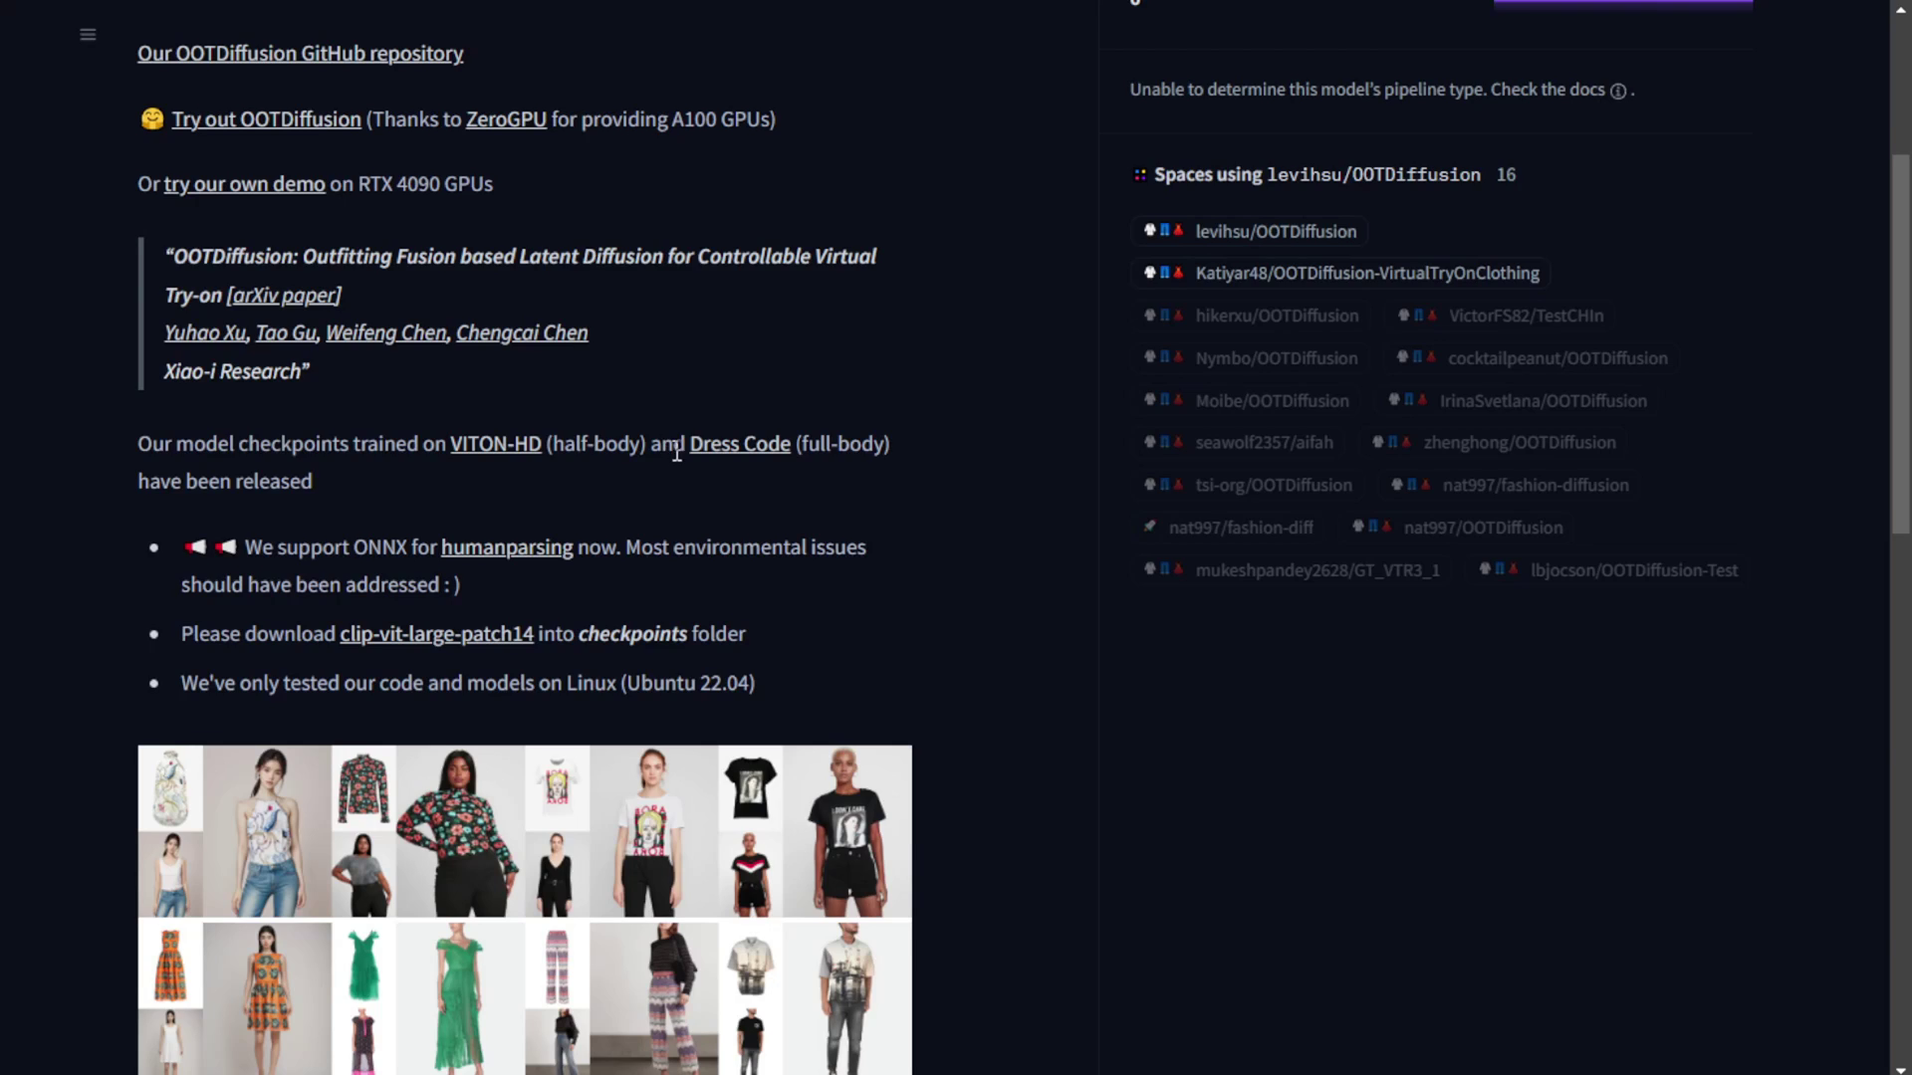
Browse Files and versions into checkpoints > ootd > ootd_dc, then return to the repository root.
{"action": "scroll", "coordinate": [594, 503], "scroll_direction": "up", "scroll_amount": 4}
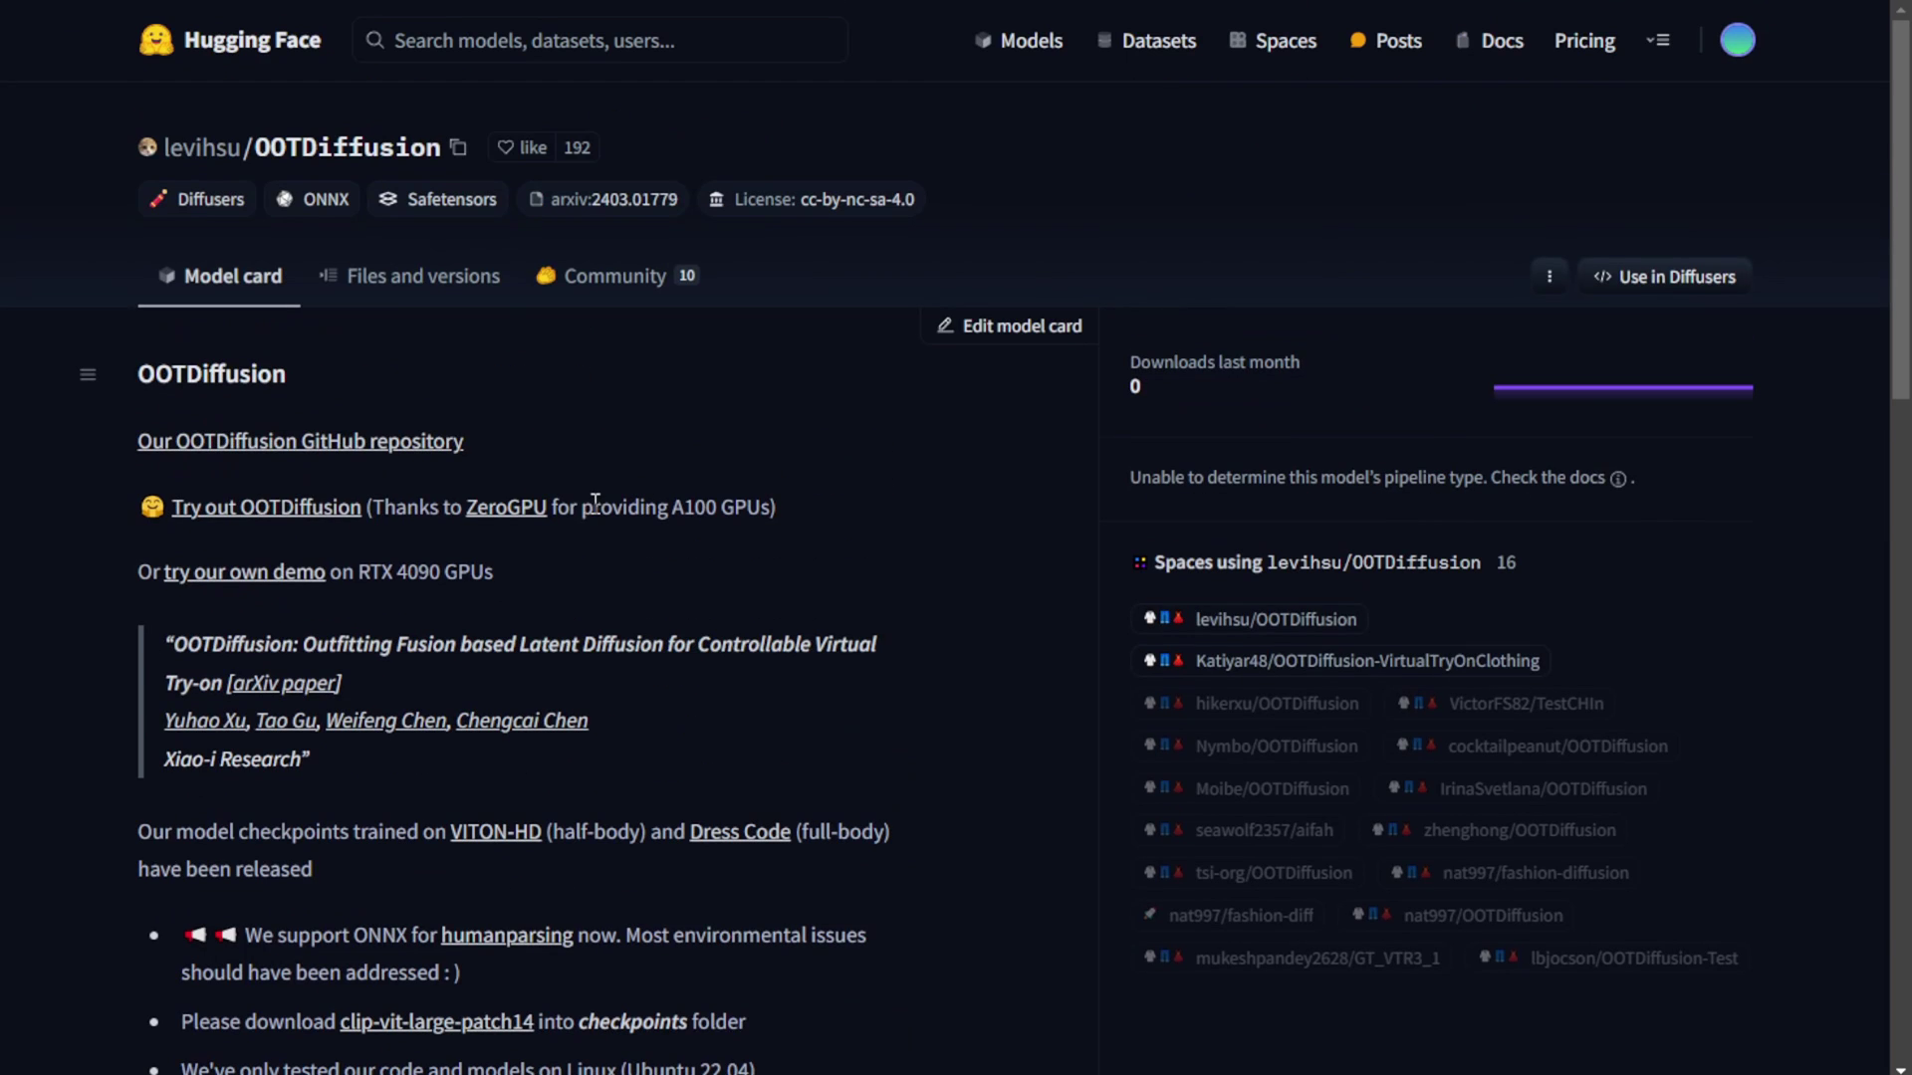
{"action": "left_click", "coordinate": [408, 281]}
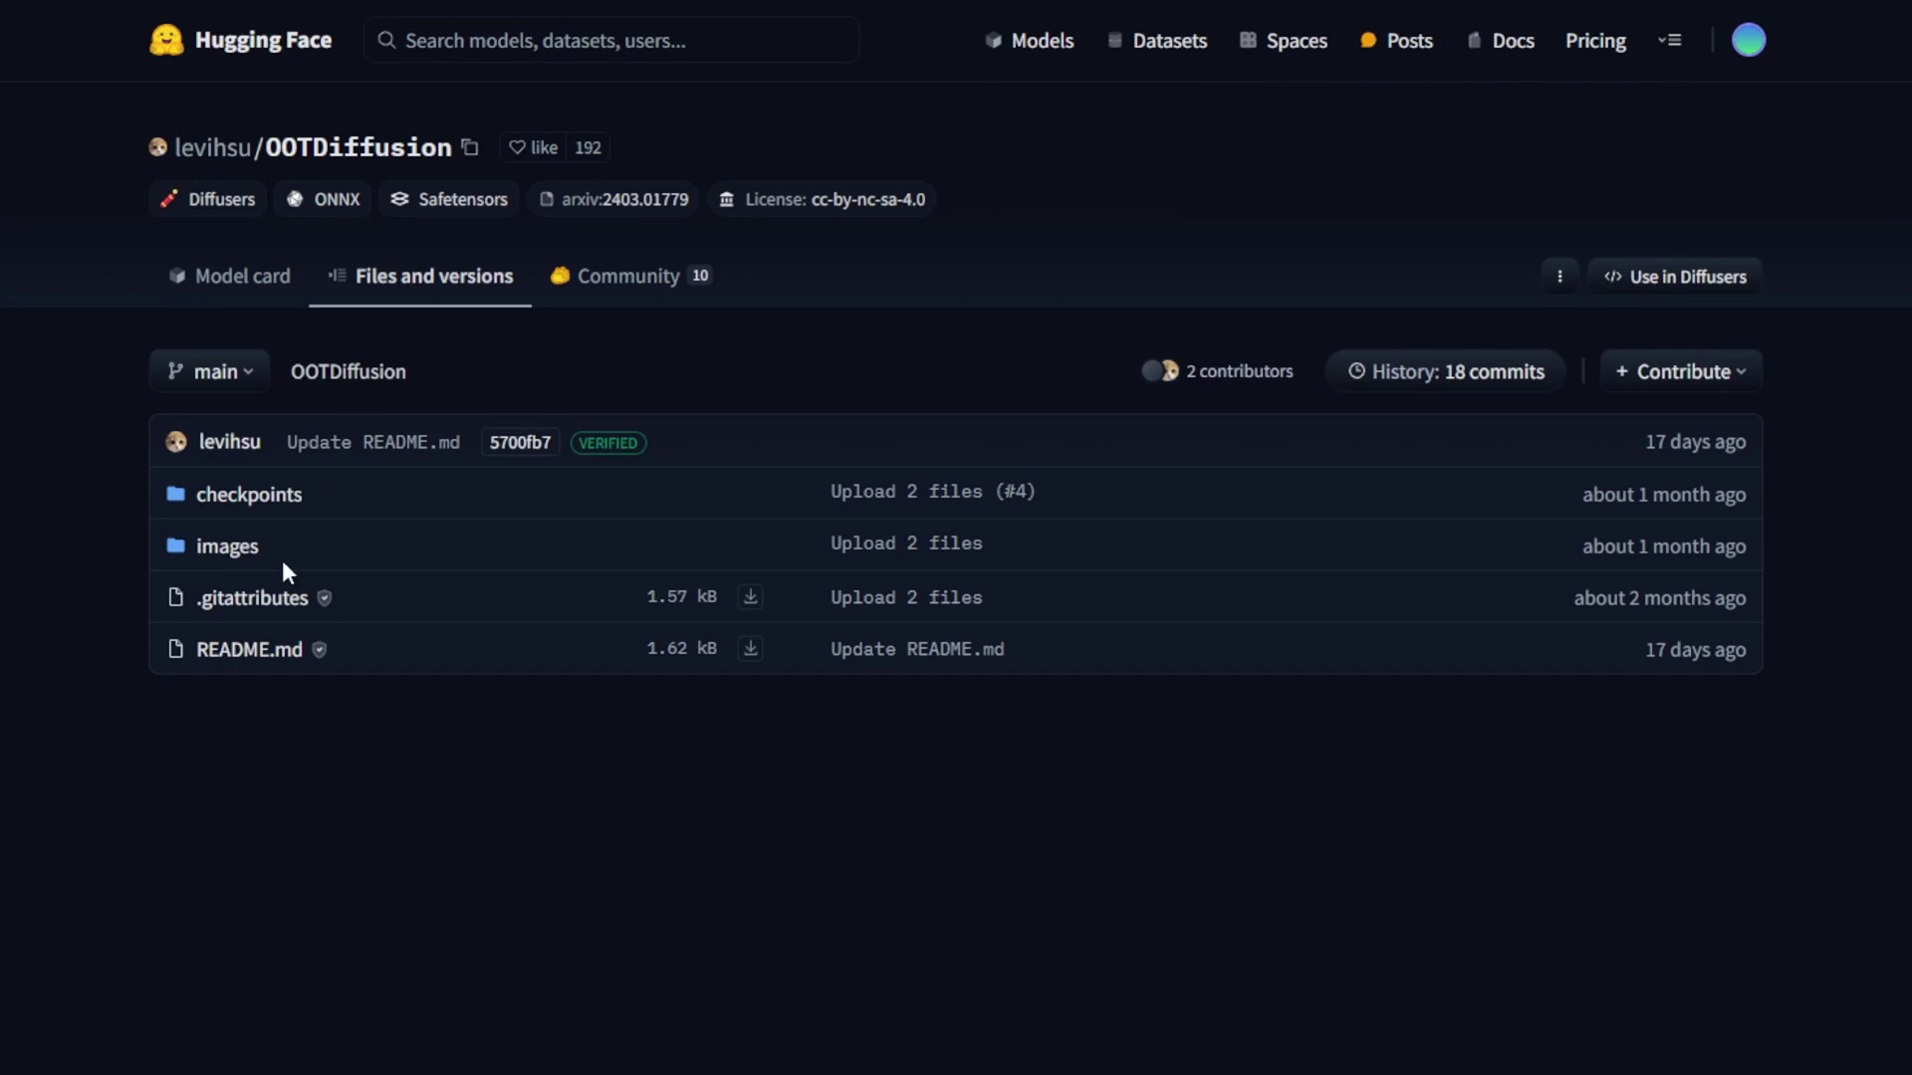
{"action": "left_click", "coordinate": [254, 498]}
{"action": "left_click", "coordinate": [223, 546]}
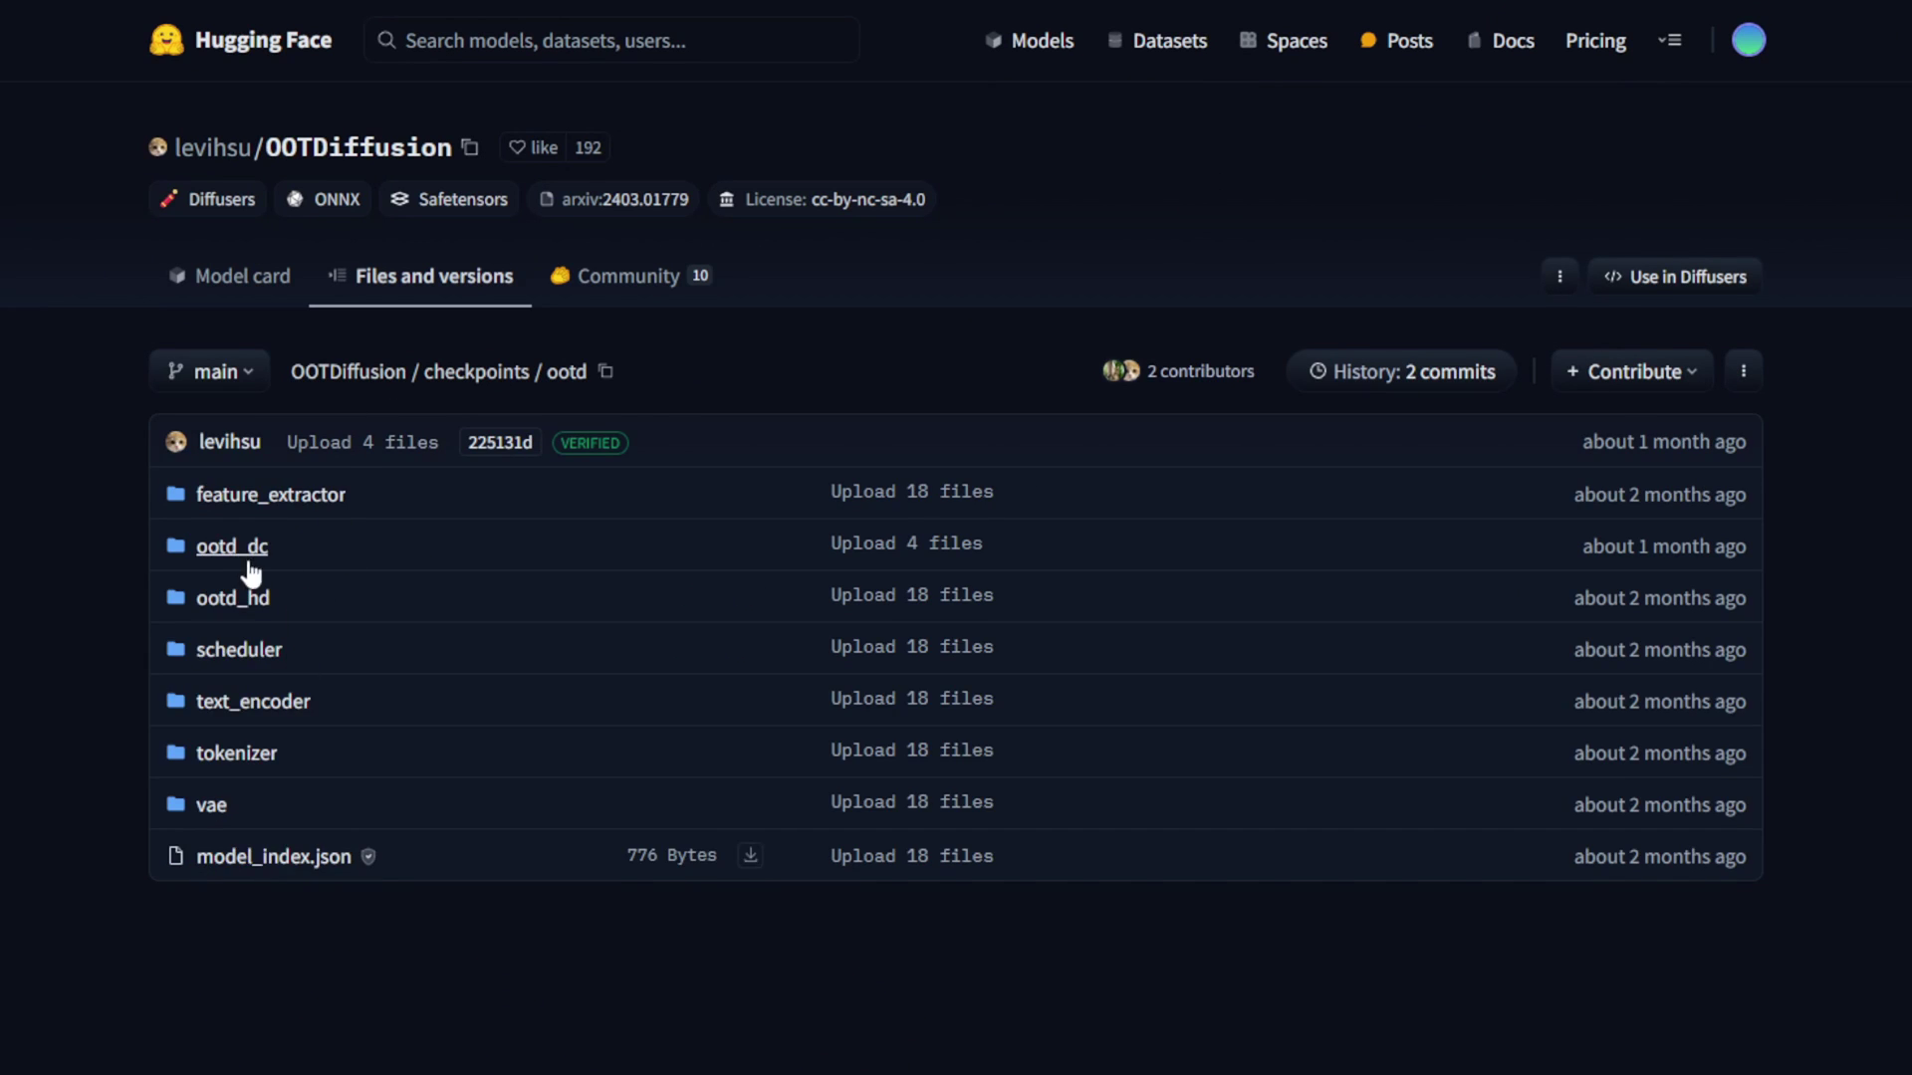
{"action": "left_click", "coordinate": [251, 573]}
{"action": "left_click", "coordinate": [349, 372]}
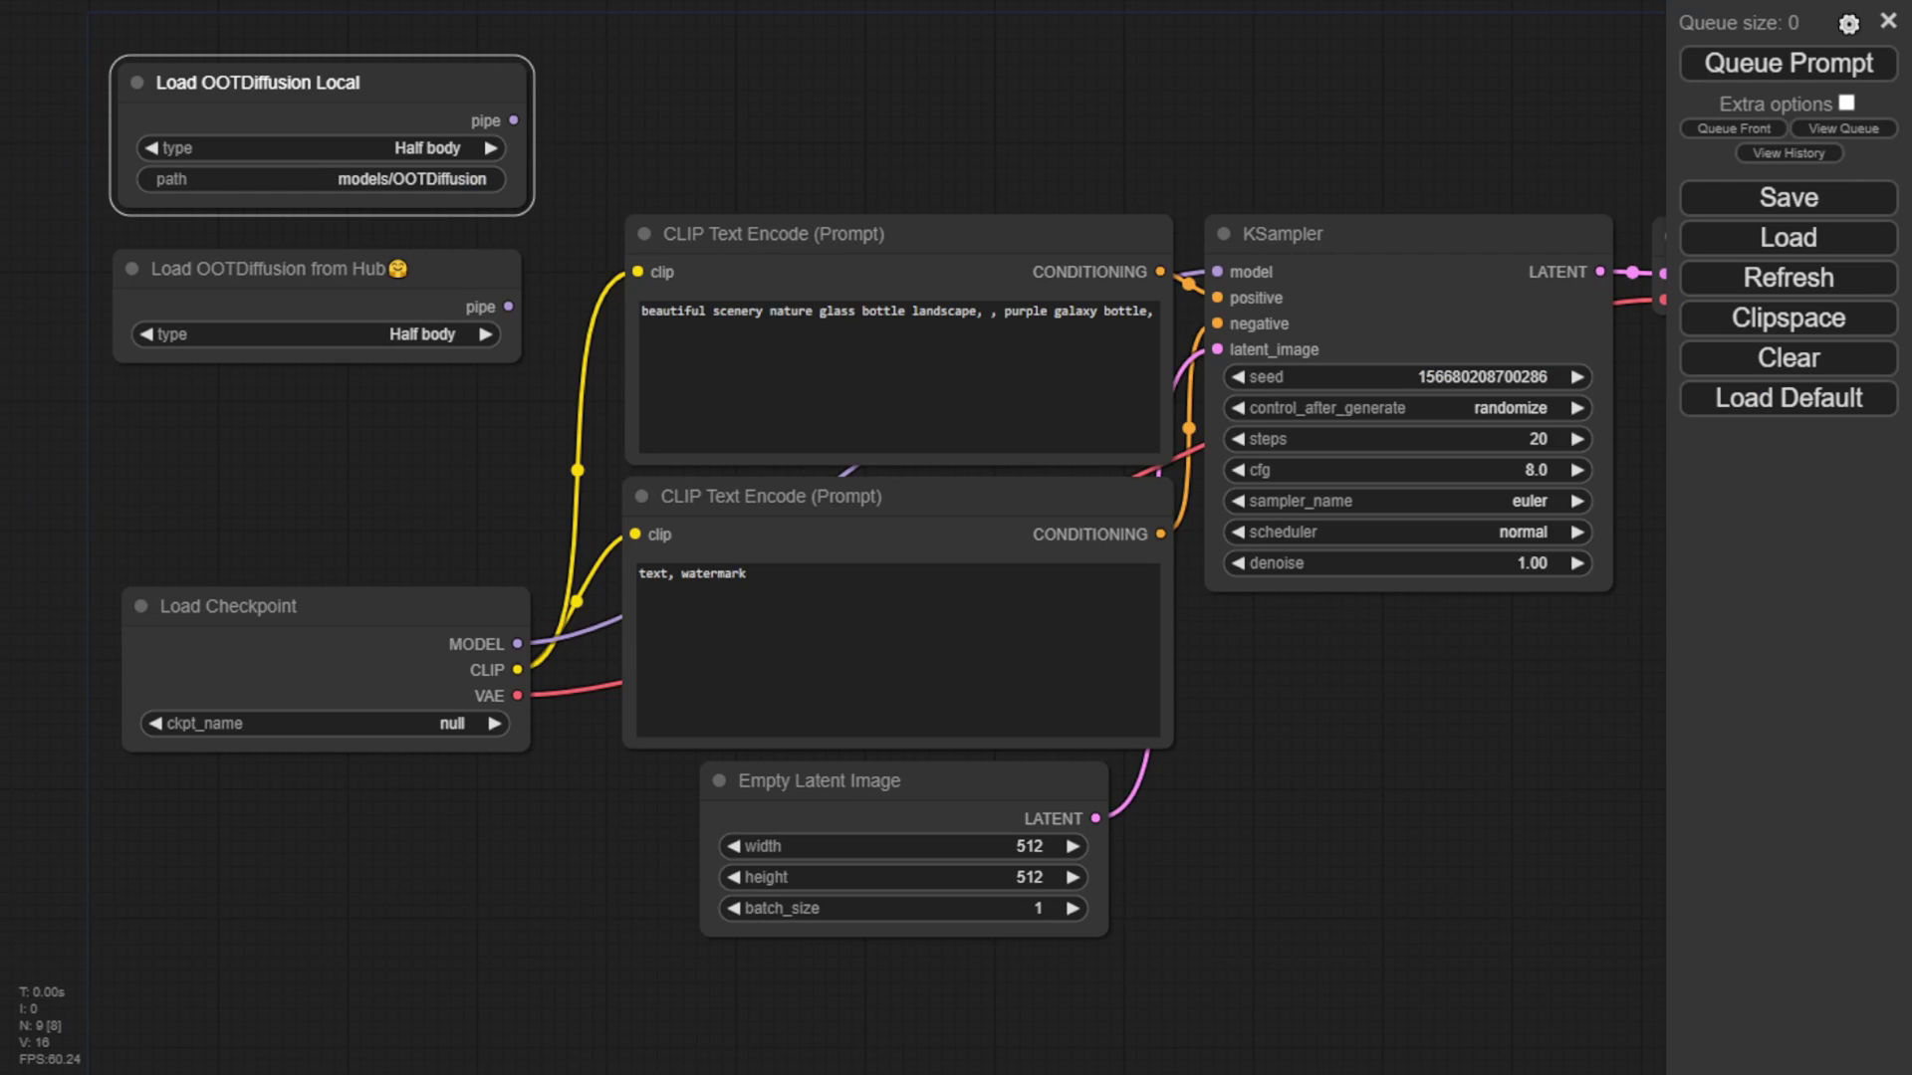
Replace the default graph with the pasted six-node OOTDiffusion workflow and arrange its loader nodes.
{"action": "left_click", "coordinate": [1788, 357]}
{"action": "key", "text": "Return"}
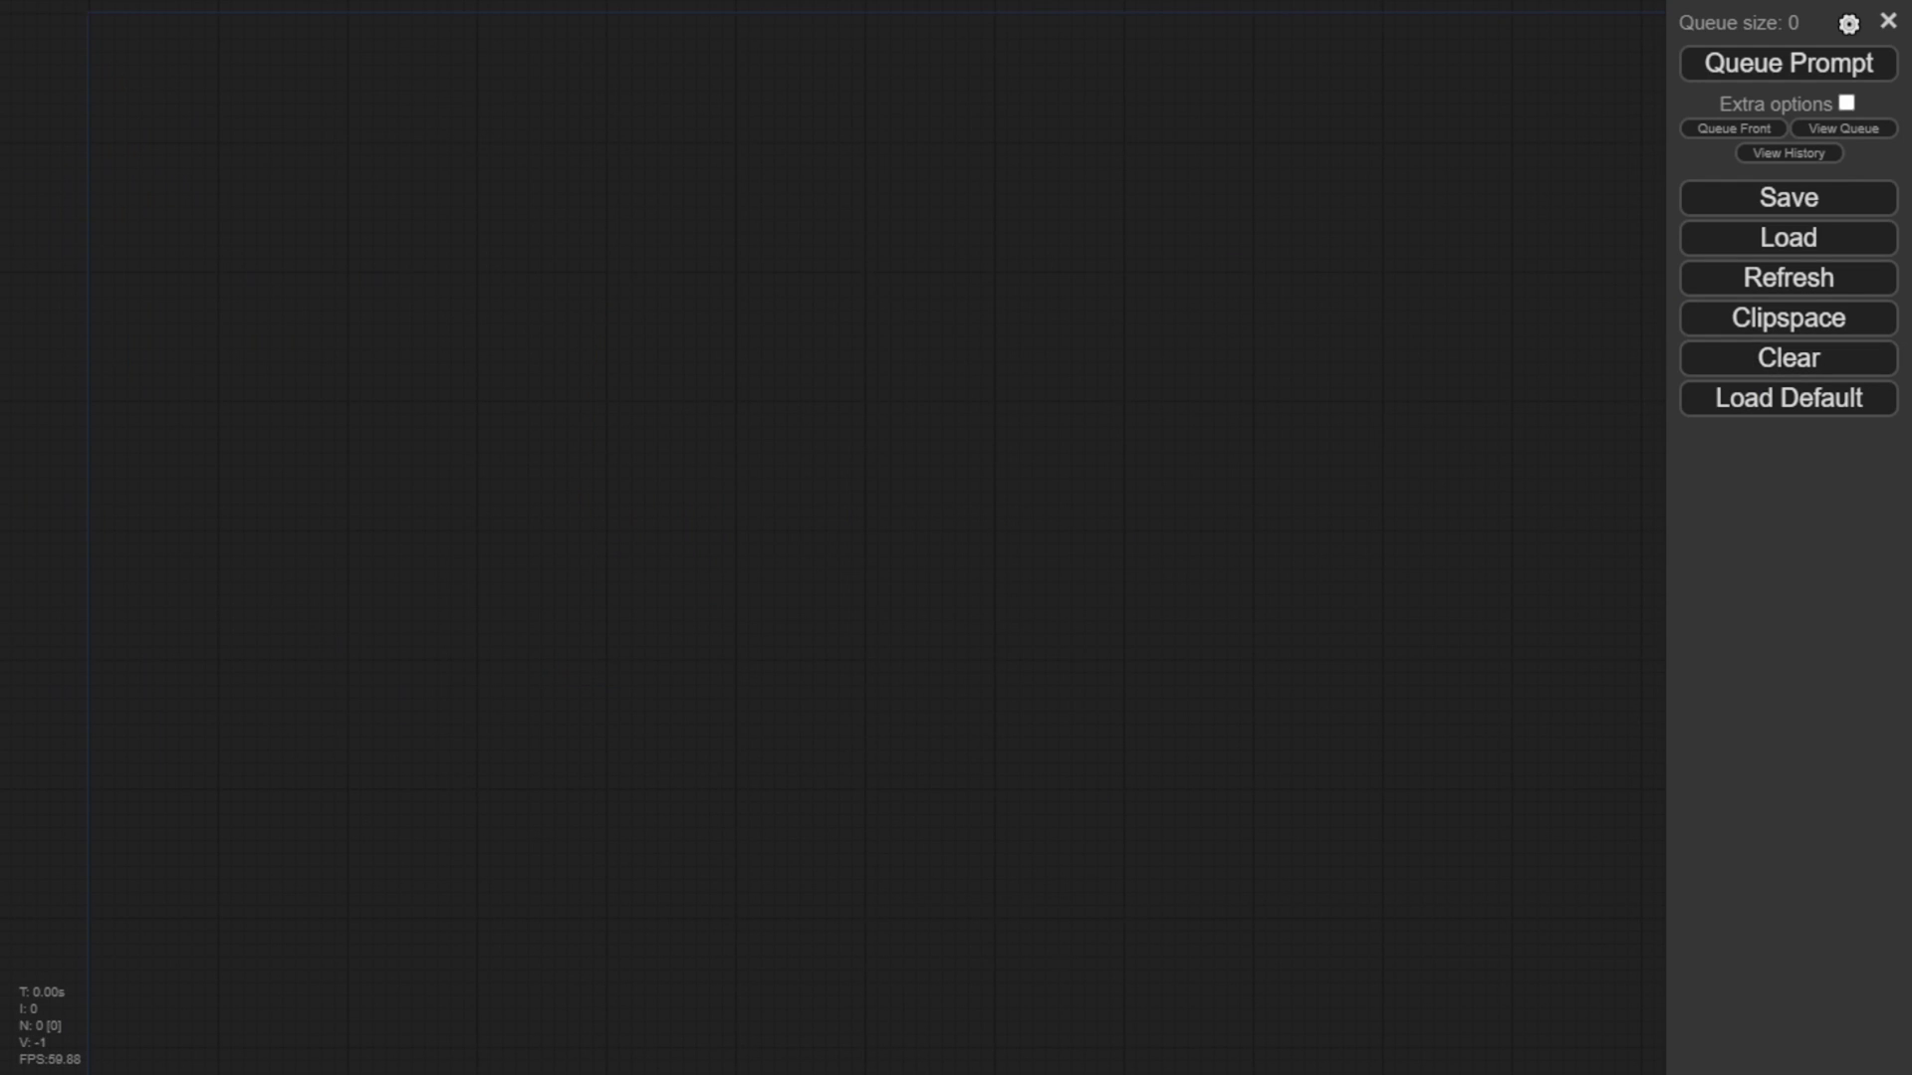
{"action": "key", "text": "ctrl+v"}
{"action": "scroll", "coordinate": [454, 425], "scroll_direction": "up", "scroll_amount": 4}
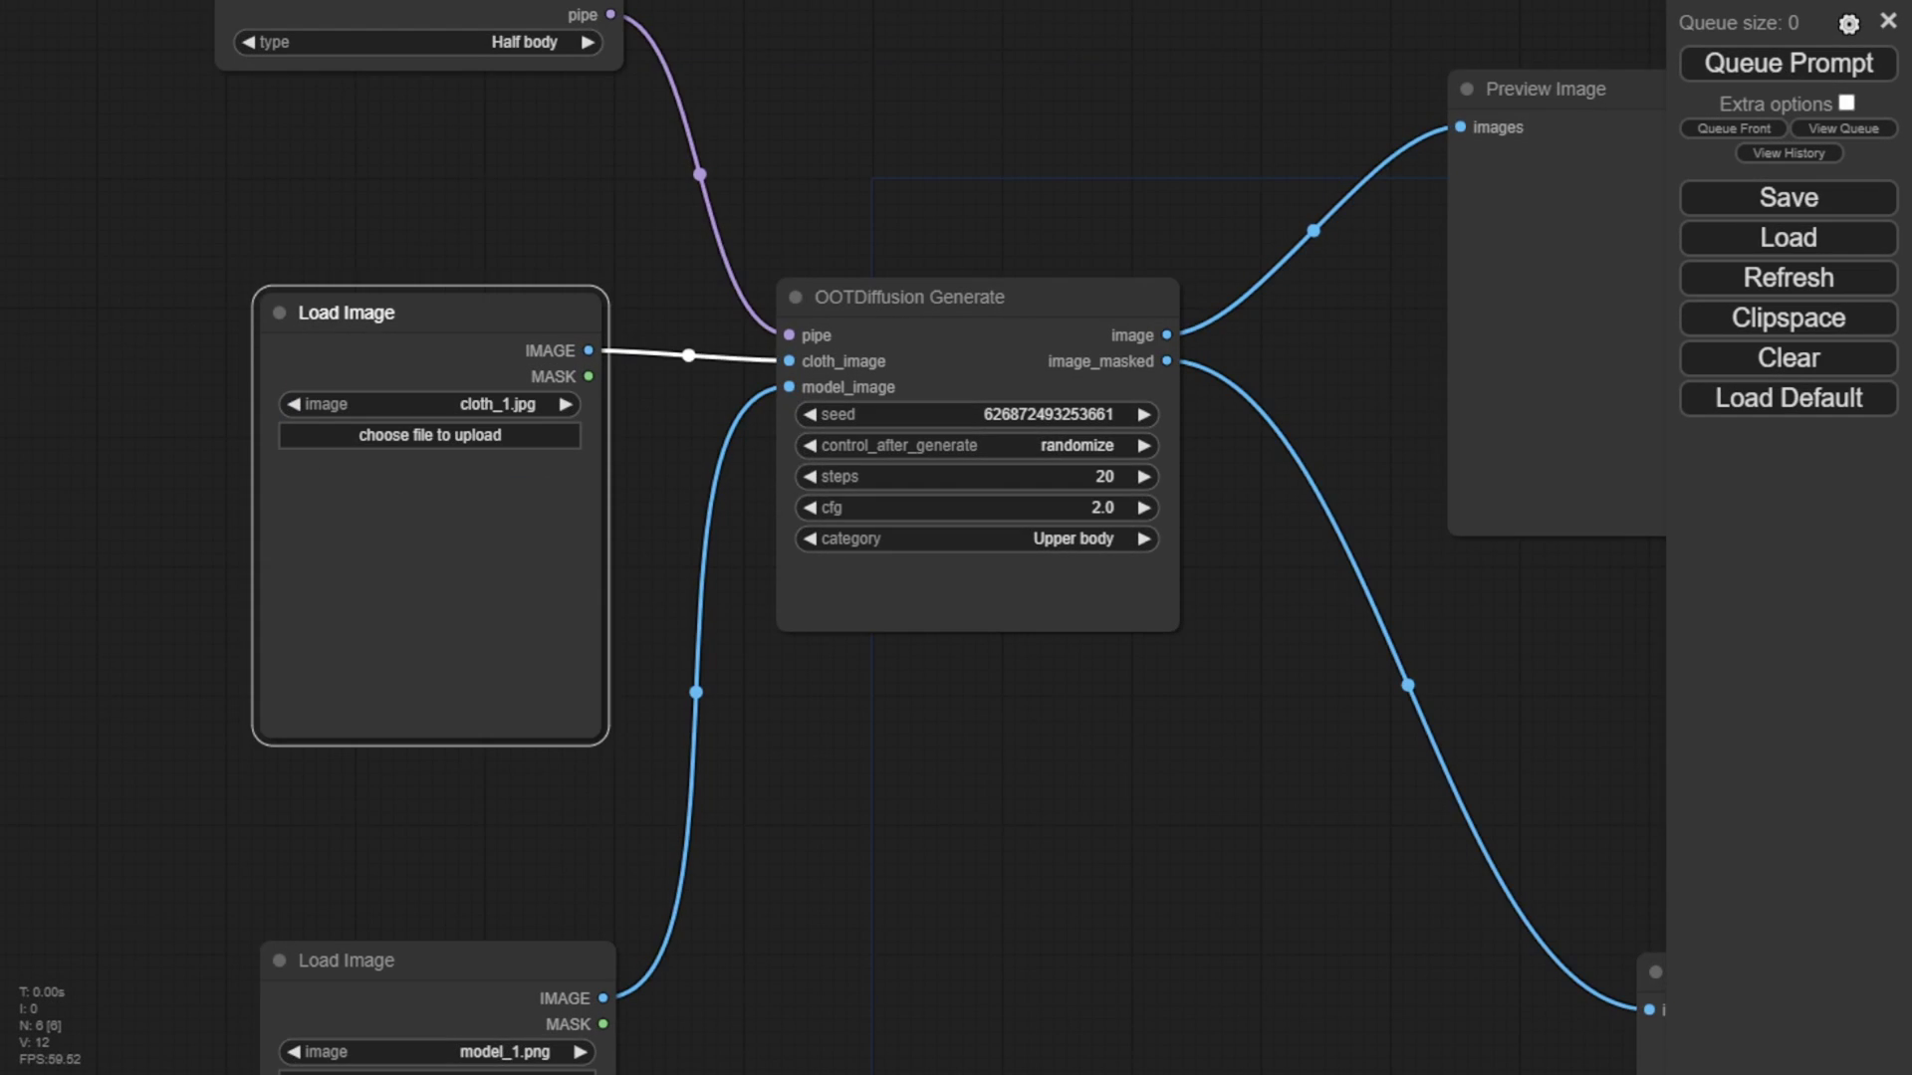
{"action": "left_click", "coordinate": [809, 110]}
{"action": "left_click_drag", "start_coordinate": [810, 110], "coordinate": [799, 231]}
{"action": "left_click_drag", "start_coordinate": [503, 109], "coordinate": [522, 264]}
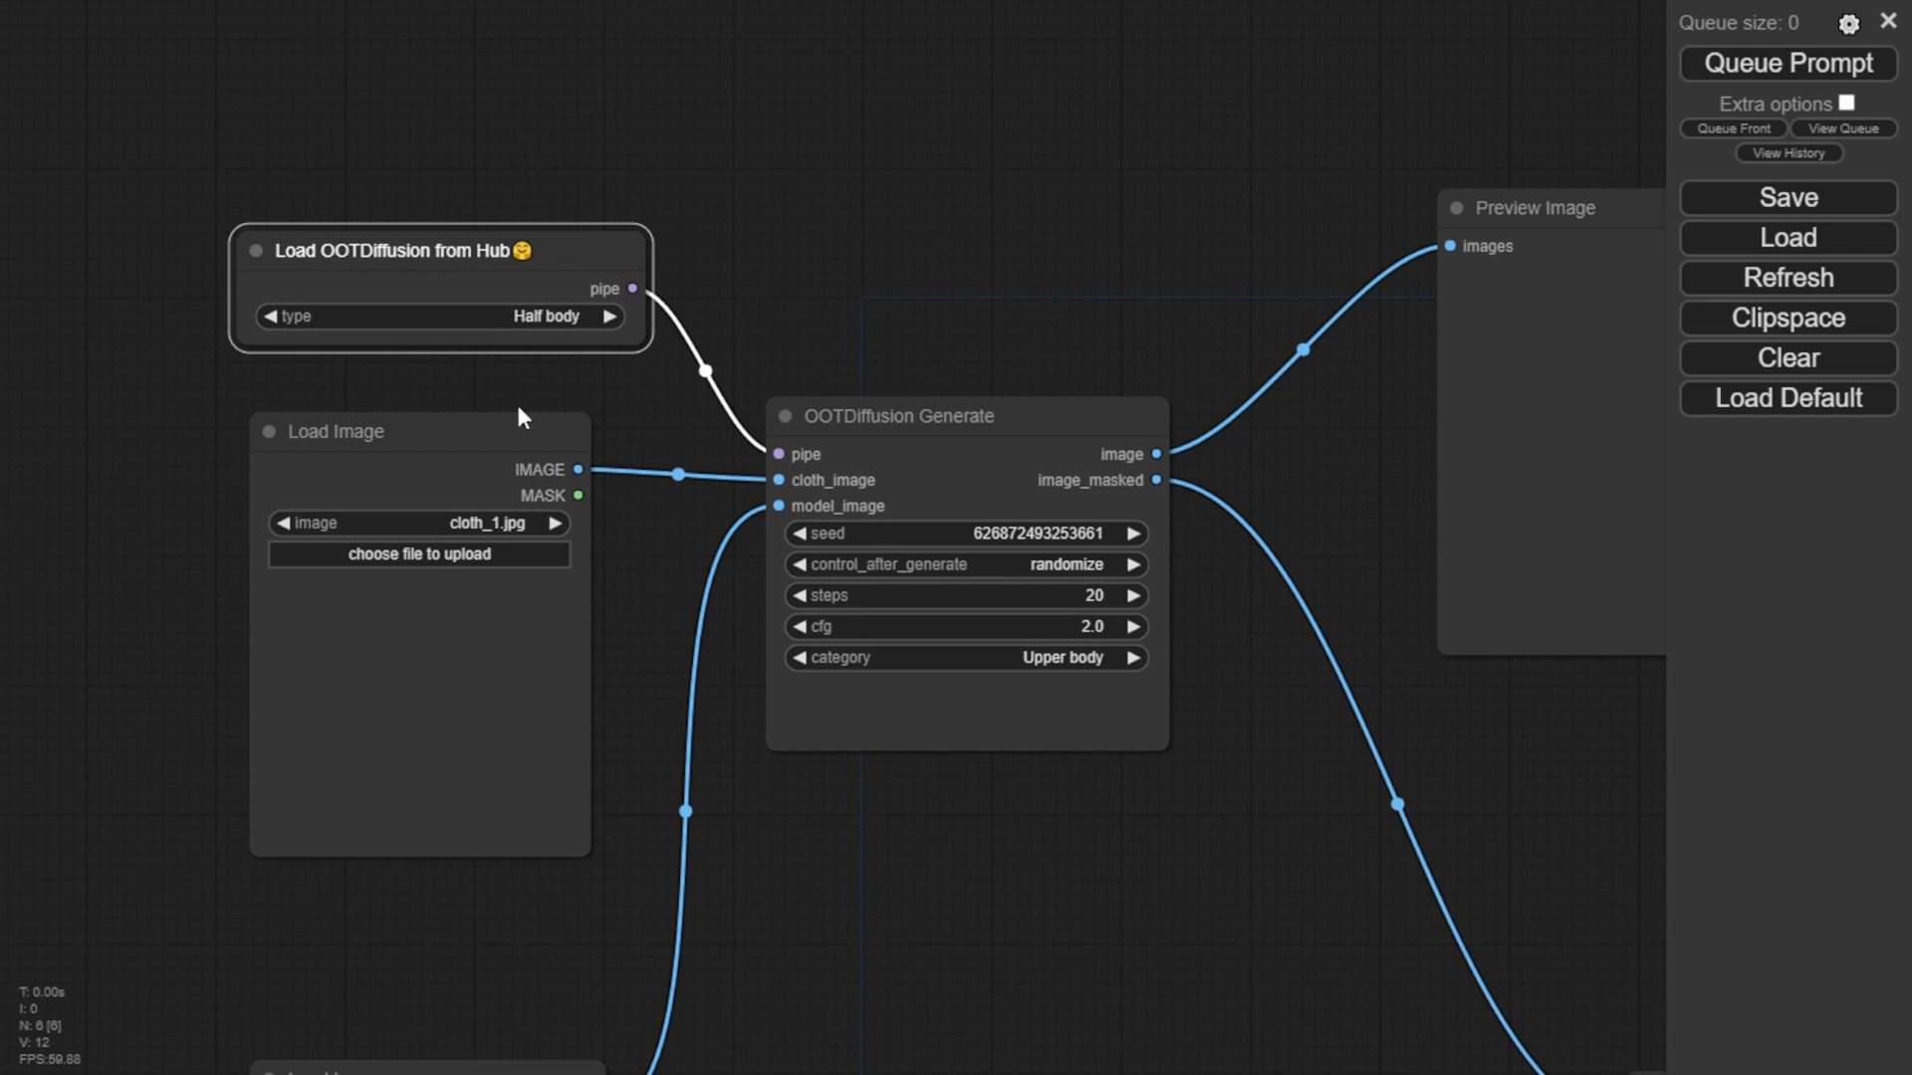
{"action": "left_click_drag", "start_coordinate": [455, 442], "coordinate": [476, 415]}
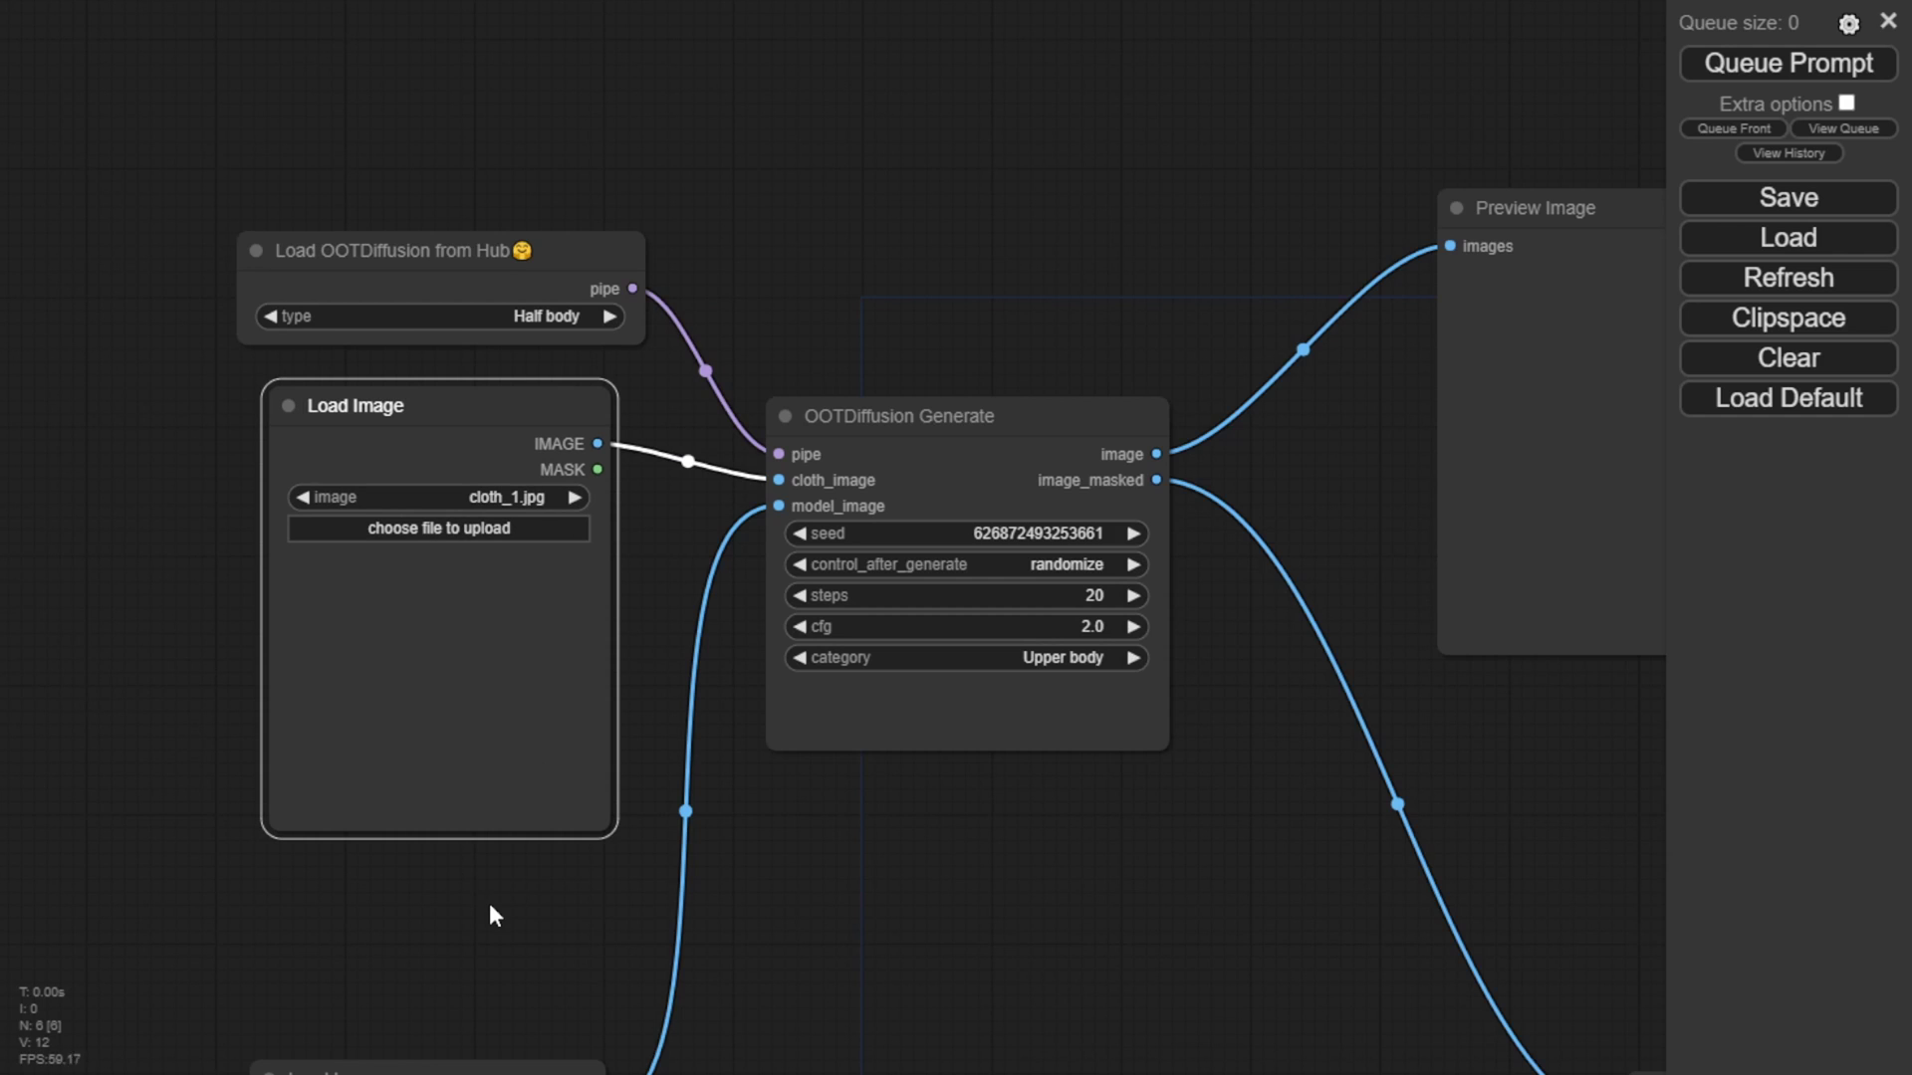
{"action": "left_click_drag", "start_coordinate": [488, 904], "coordinate": [309, 624]}
{"action": "left_click_drag", "start_coordinate": [290, 824], "coordinate": [341, 624]}
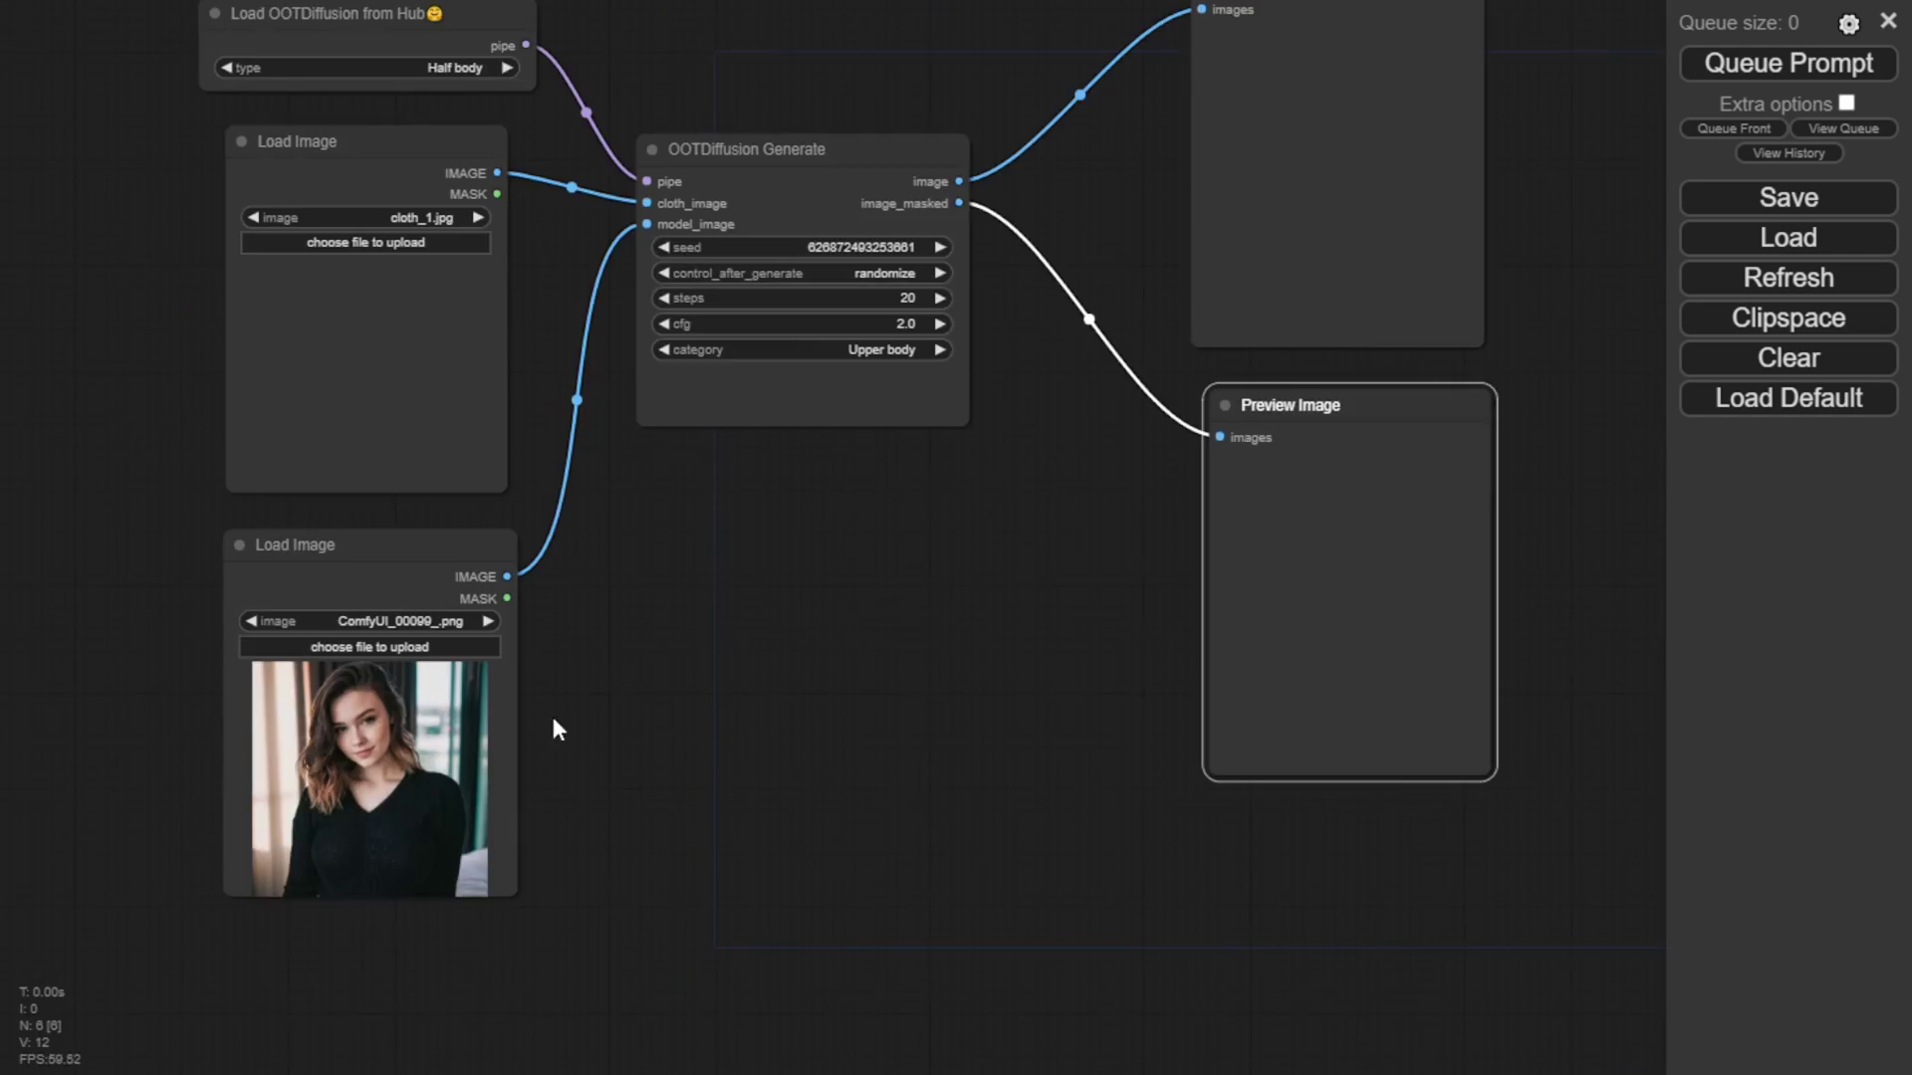
Queue the green T-shirt try-on and inspect the masked and final preview images.
{"action": "left_click", "coordinate": [1790, 65]}
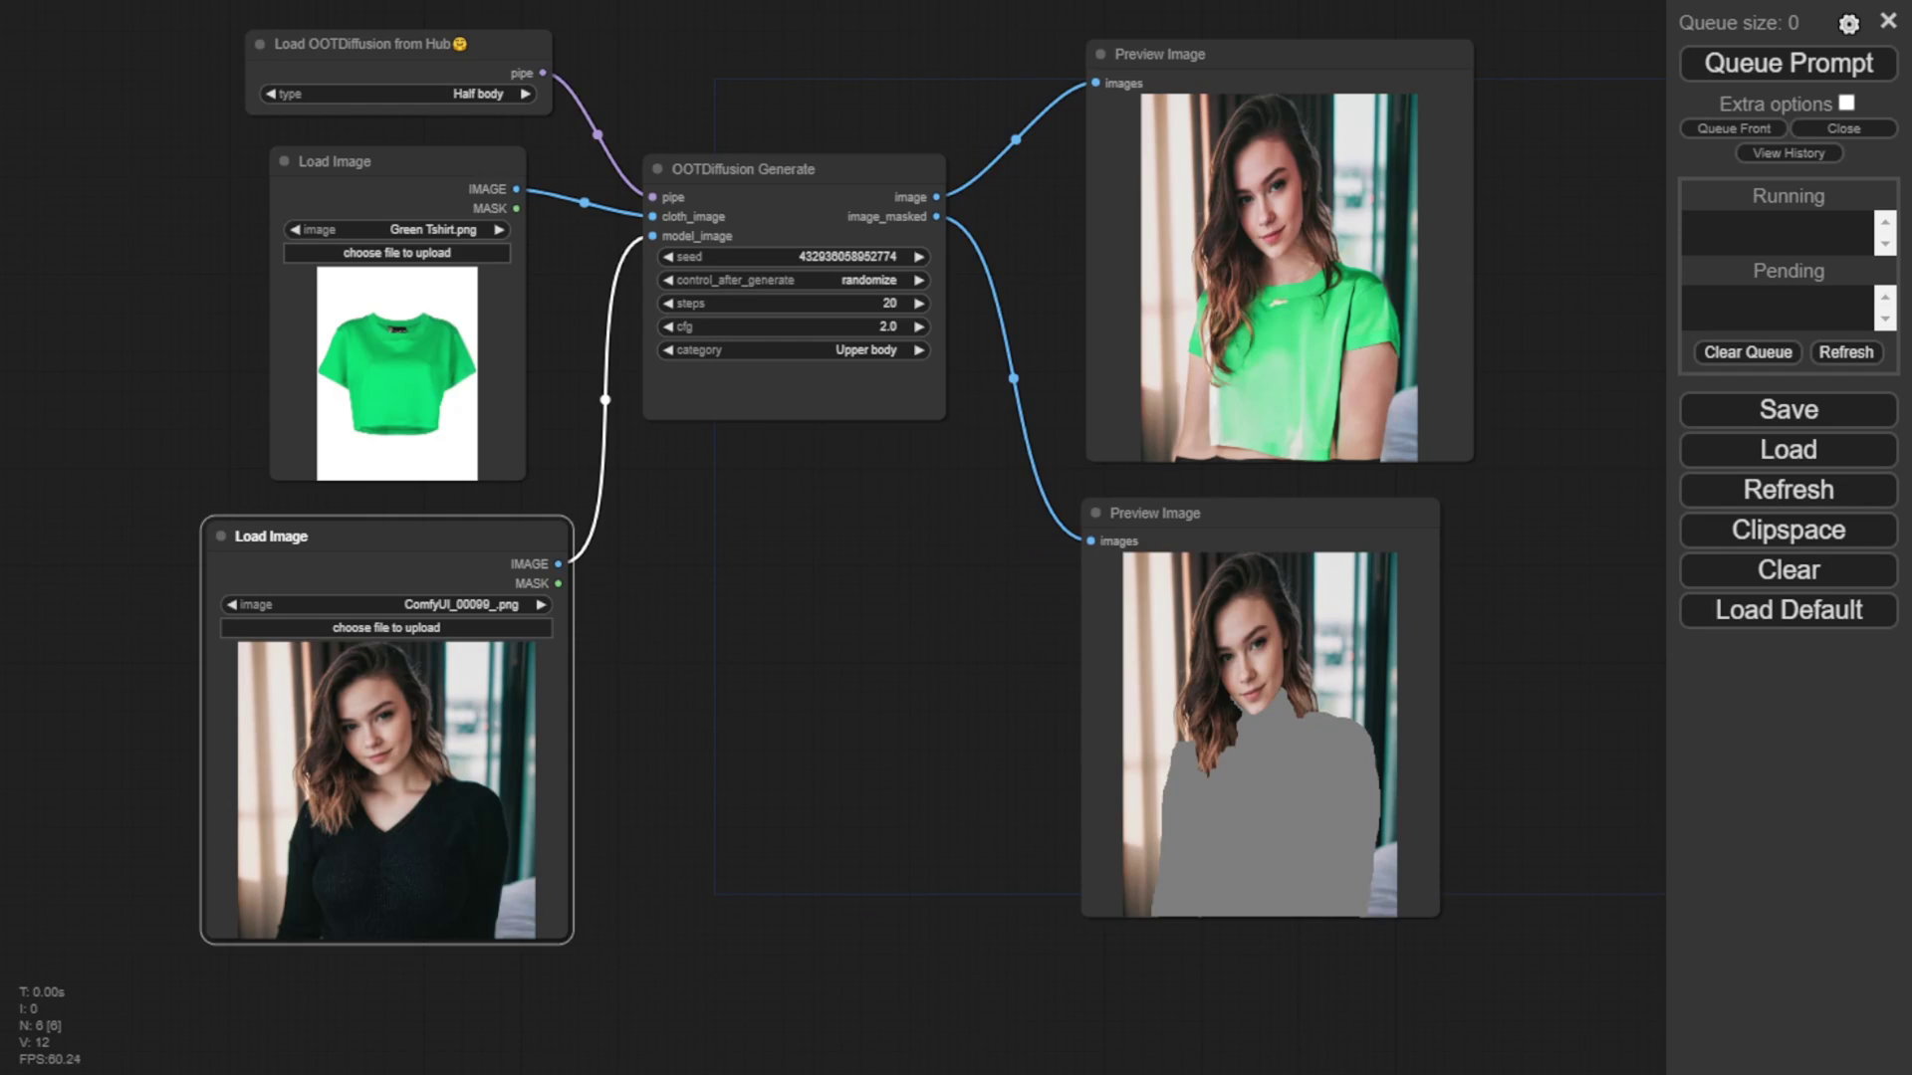
{"action": "left_click", "coordinate": [953, 687]}
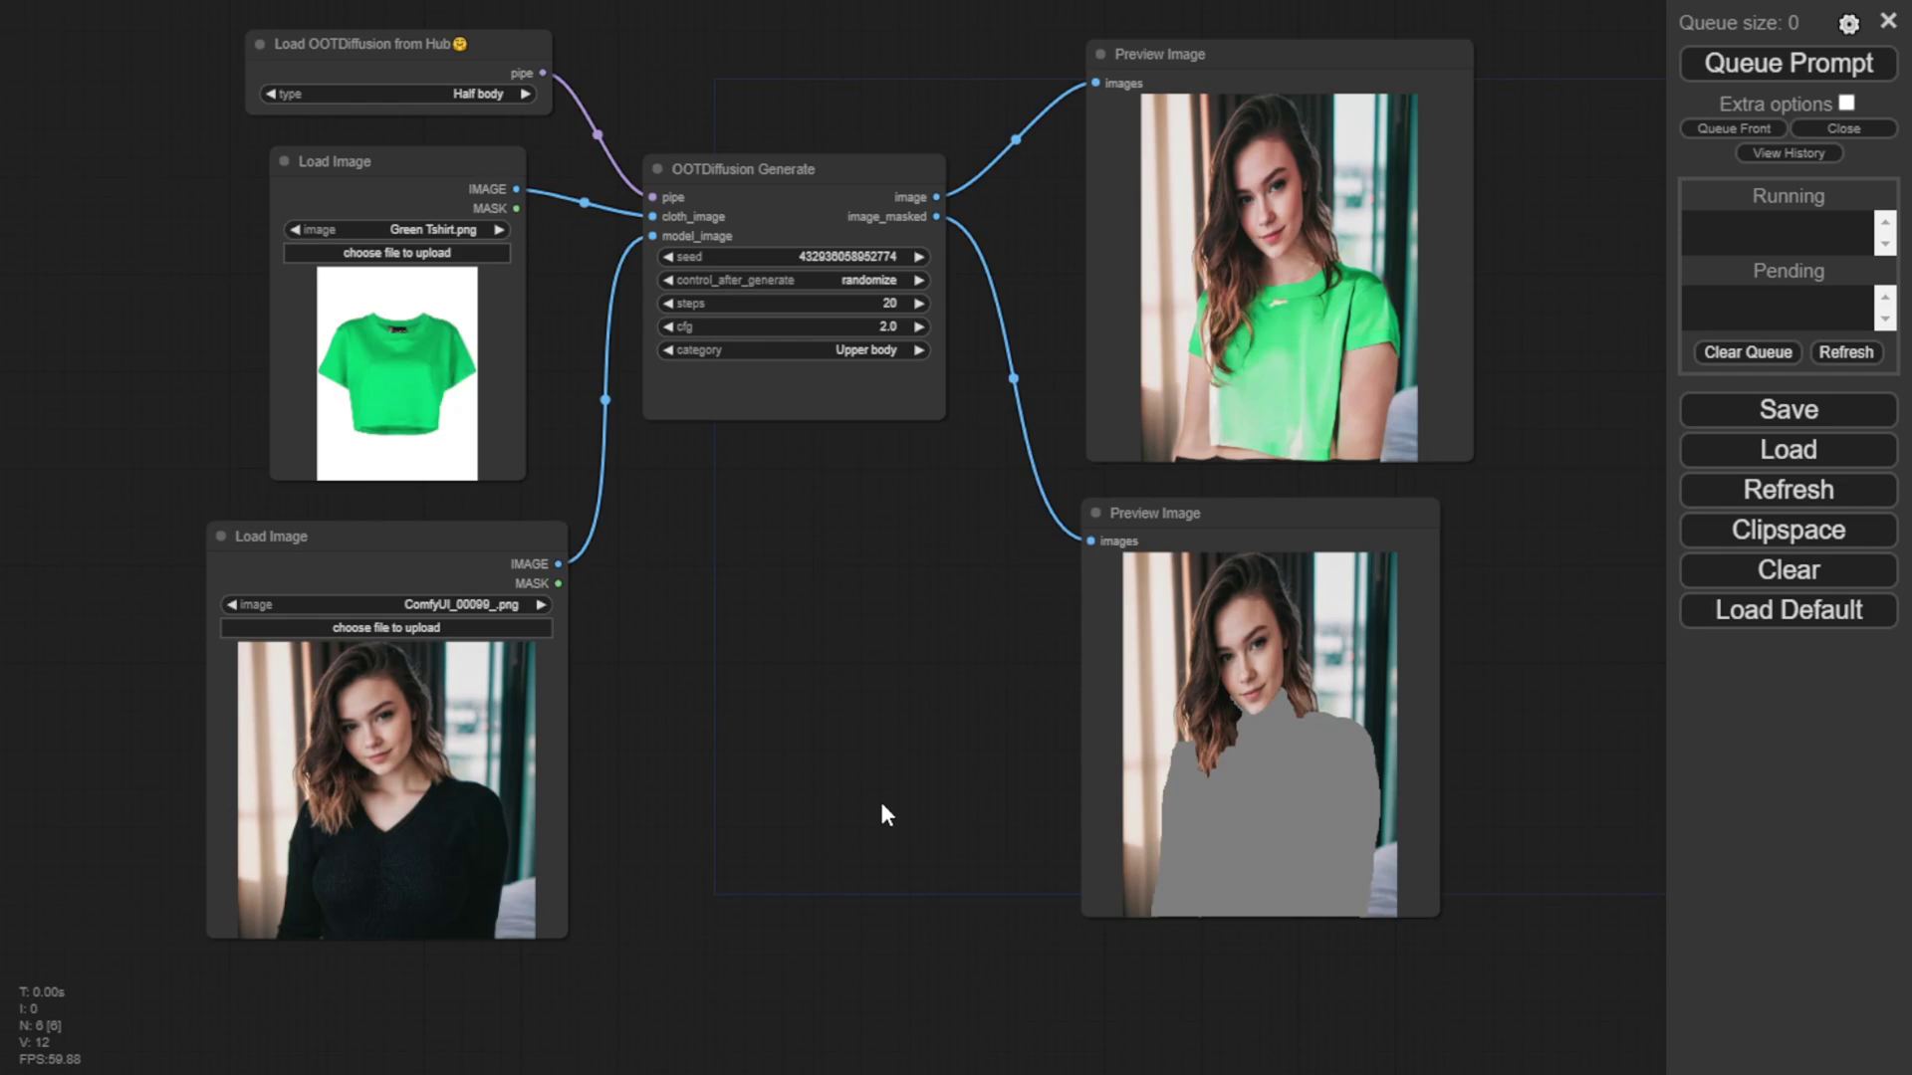
{"action": "scroll", "coordinate": [1045, 571], "scroll_direction": "up", "scroll_amount": 3}
{"action": "left_click_drag", "start_coordinate": [1045, 572], "coordinate": [656, 564]}
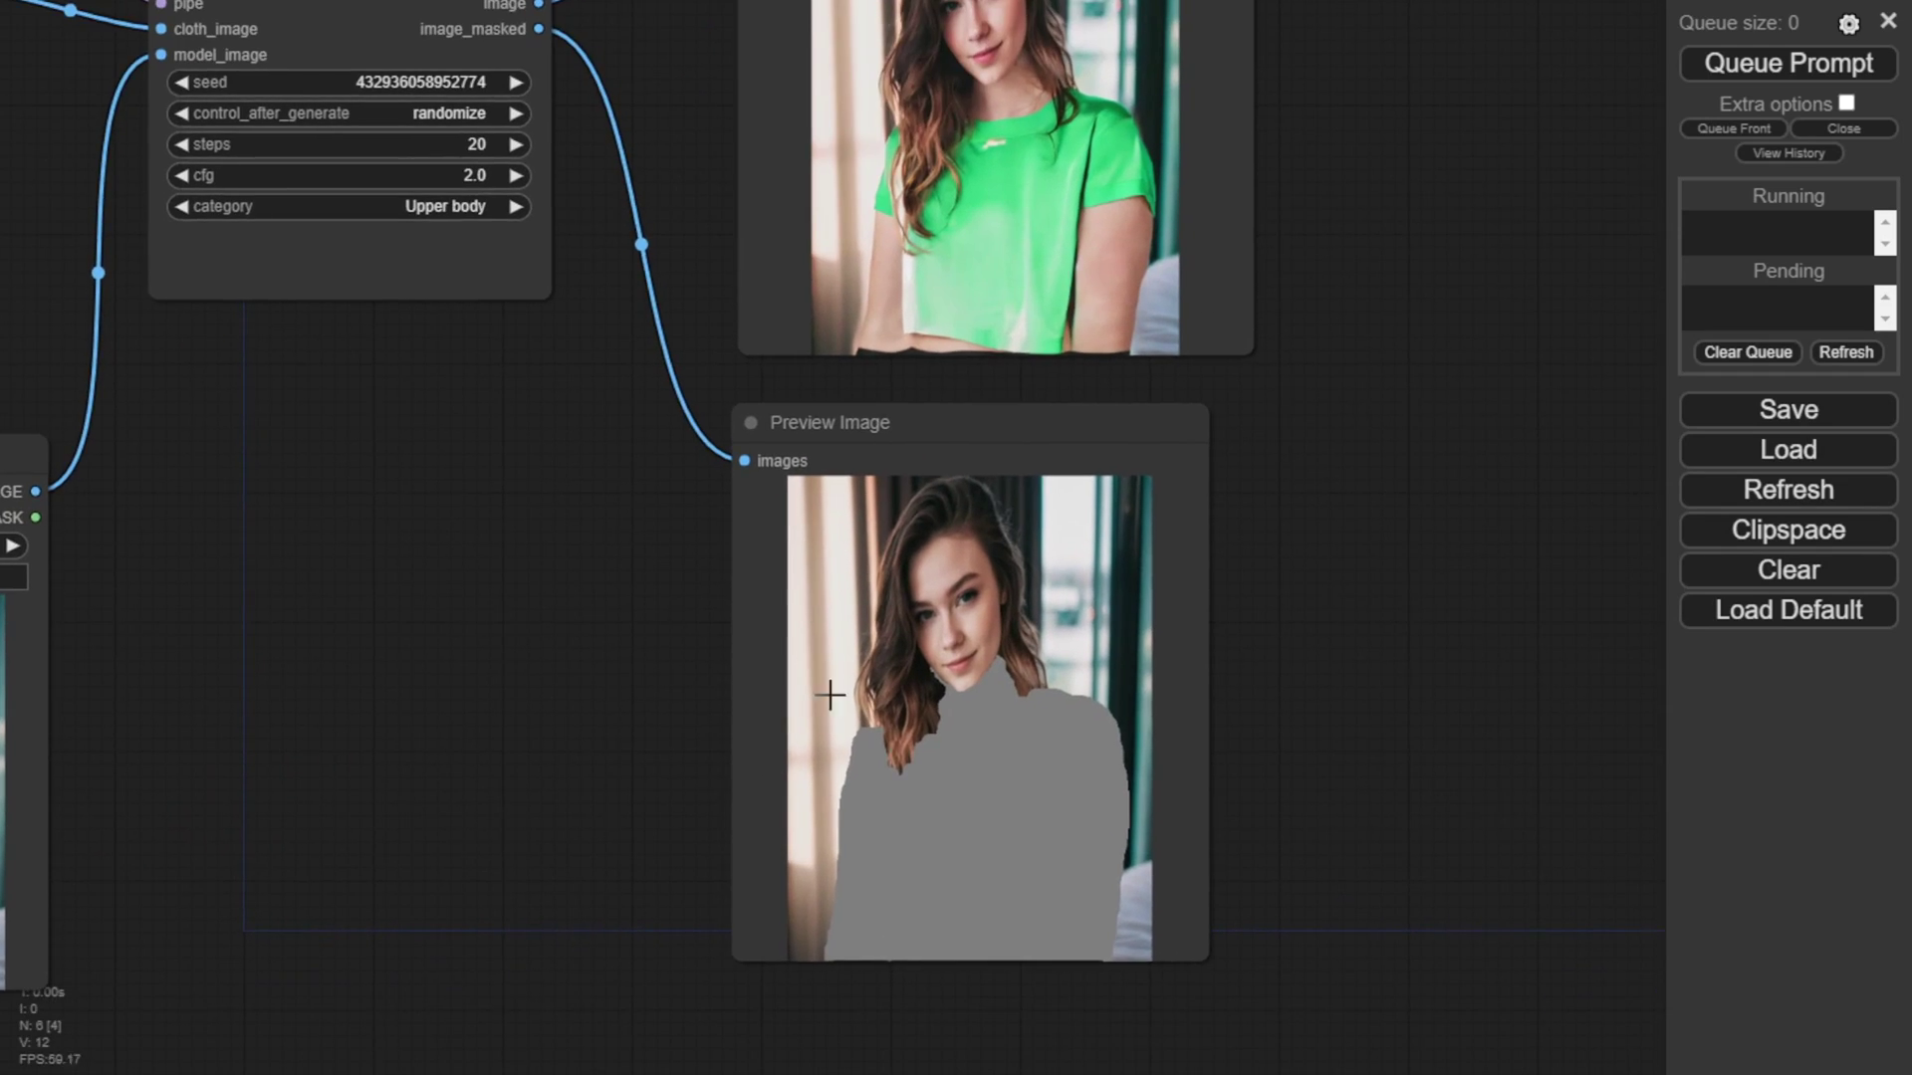
{"action": "left_click_drag", "start_coordinate": [1421, 408], "coordinate": [1451, 722]}
{"action": "scroll", "coordinate": [553, 802], "scroll_direction": "down", "scroll_amount": 4}
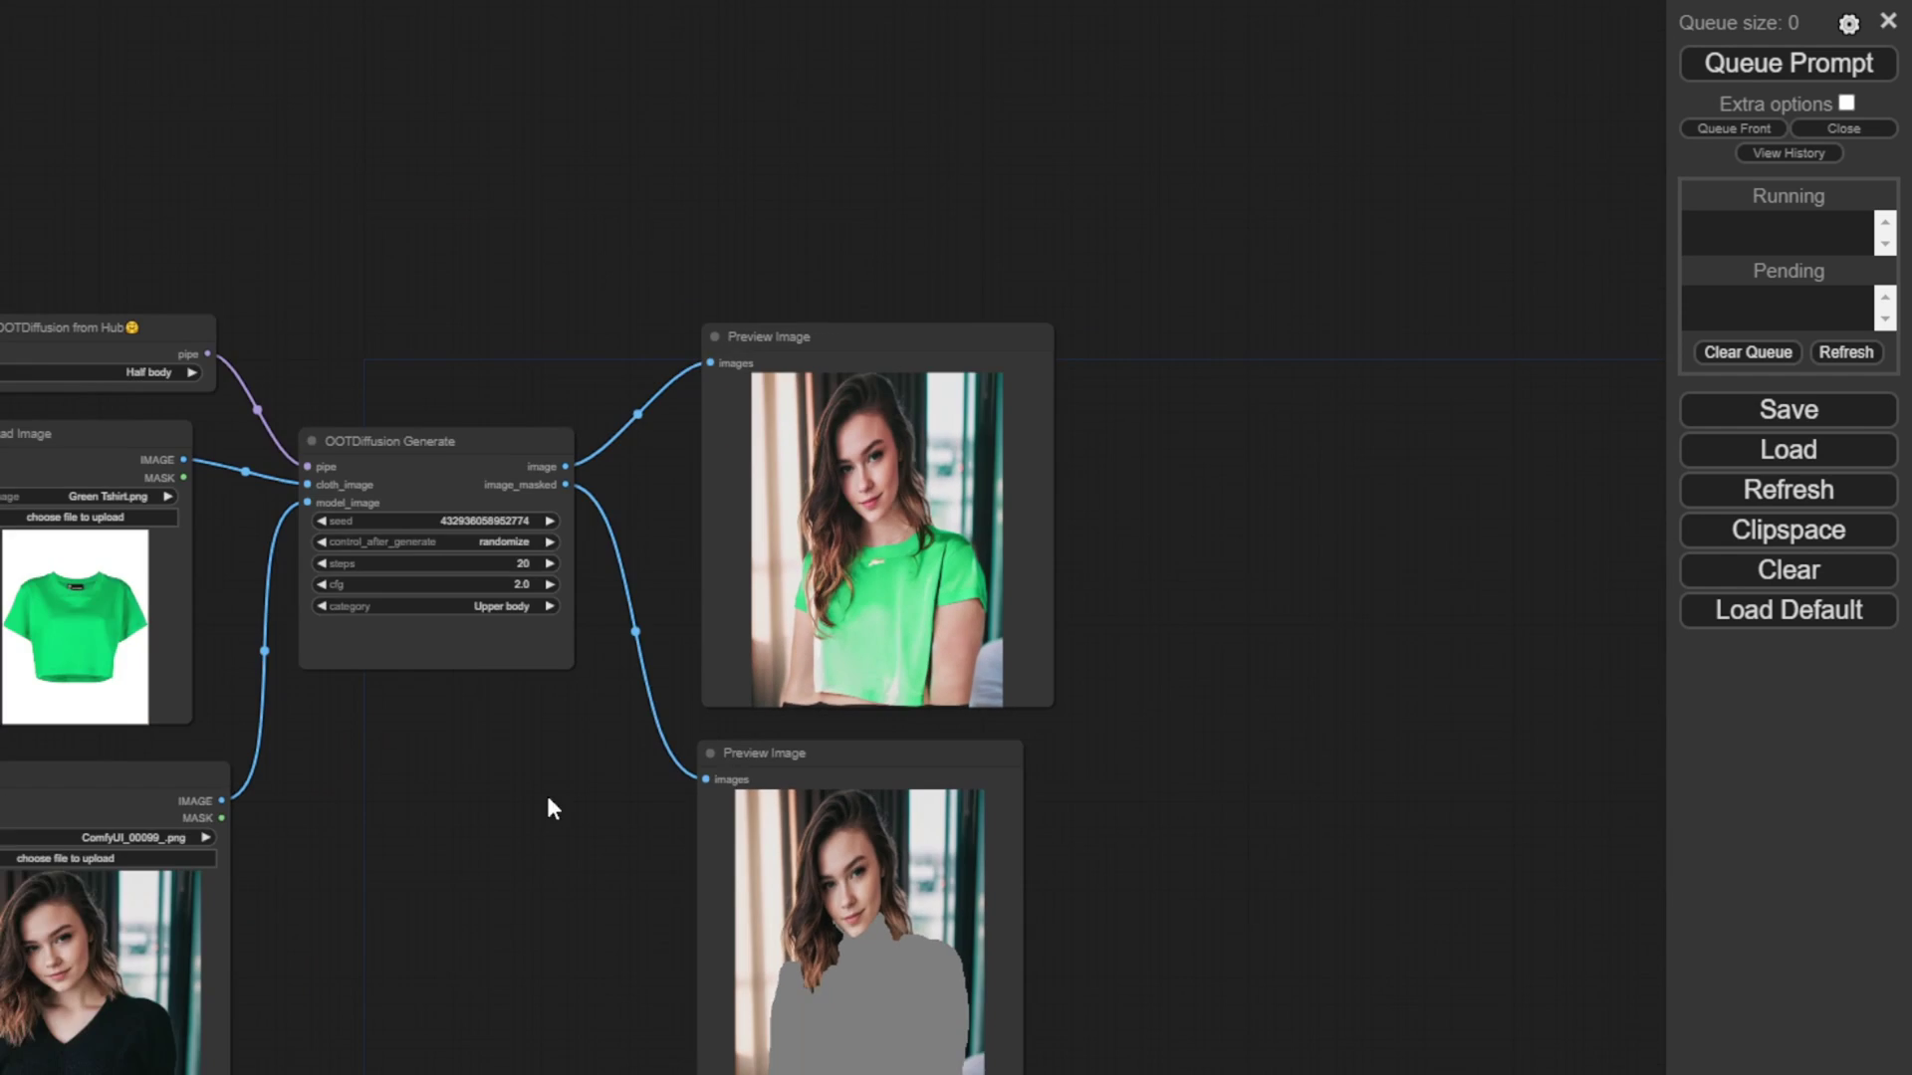
{"action": "left_click_drag", "start_coordinate": [521, 810], "coordinate": [1202, 462]}
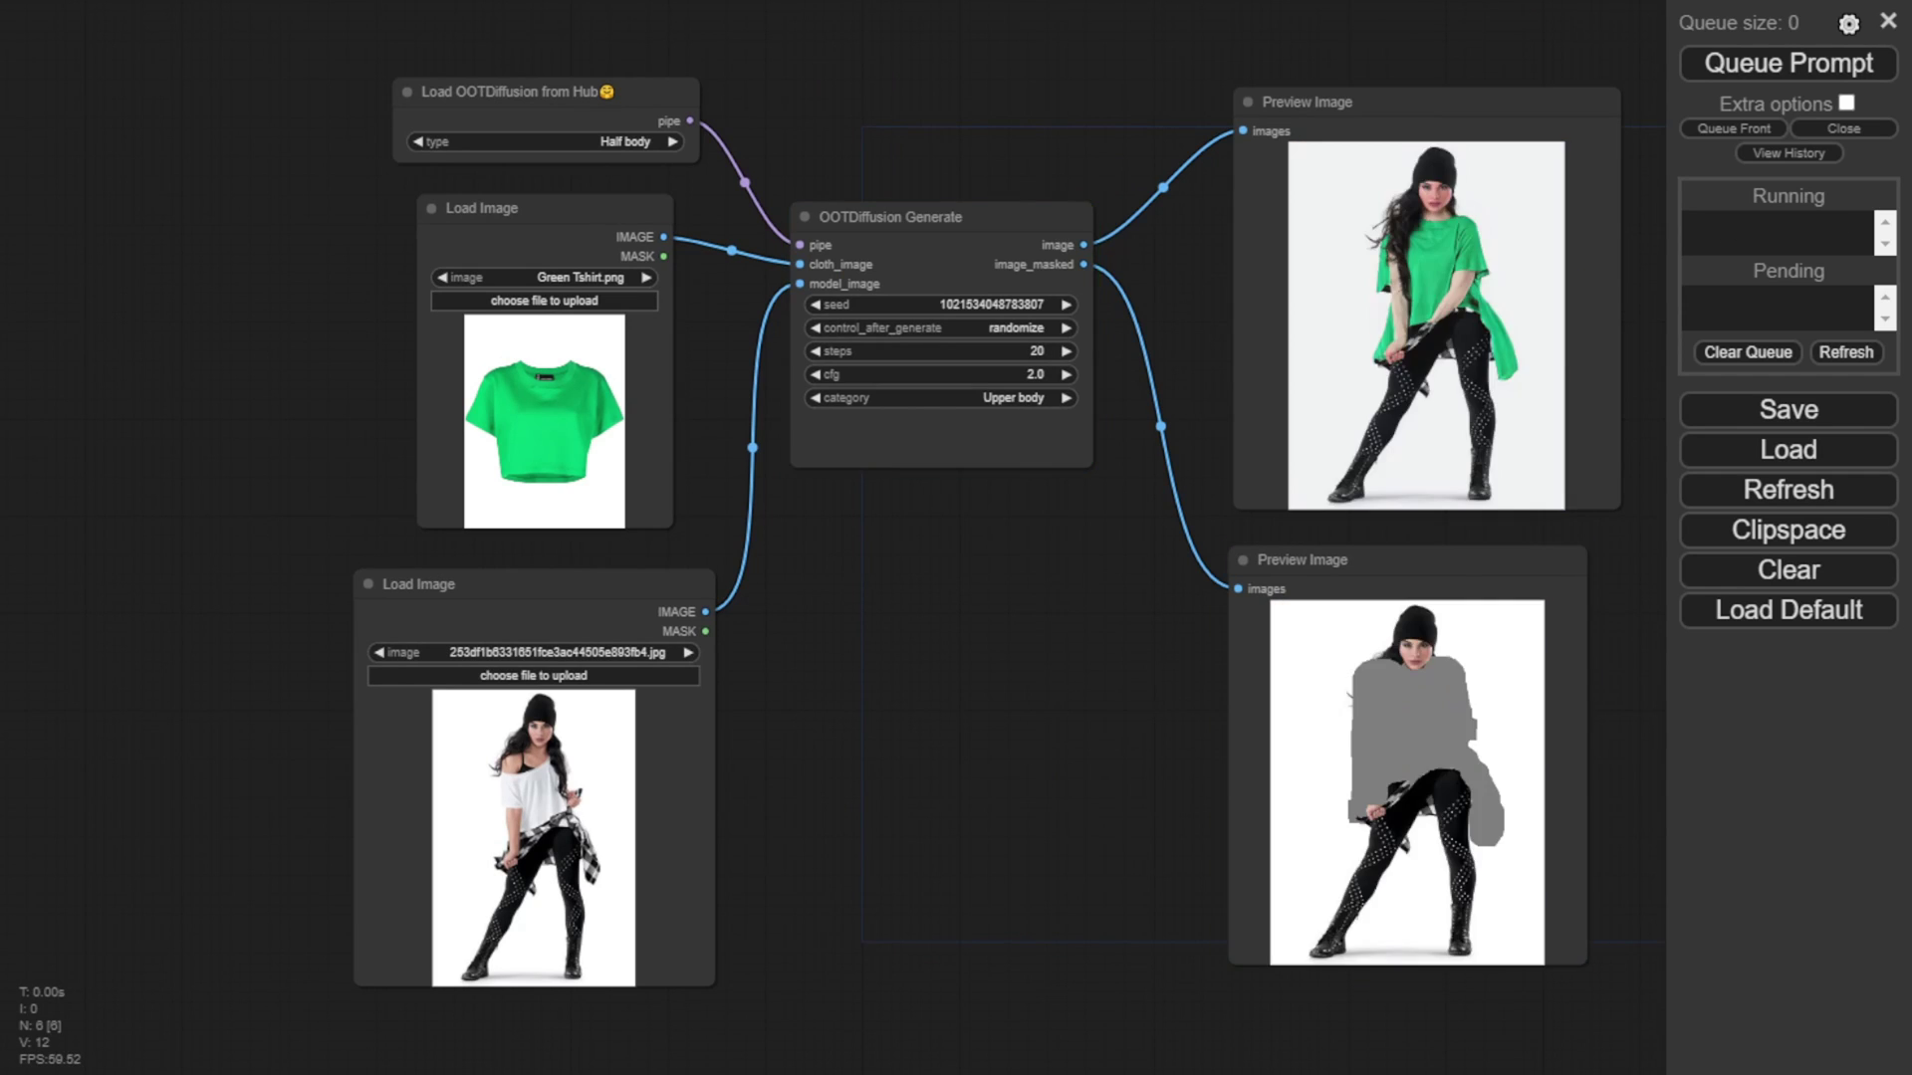
Review the dancer try-on result, then drop s-l1600.jpg in as the model image.
{"action": "scroll", "coordinate": [1025, 589], "scroll_direction": "up", "scroll_amount": 3}
{"action": "scroll", "coordinate": [312, 845], "scroll_direction": "down", "scroll_amount": 2}
{"action": "left_click_drag", "start_coordinate": [312, 845], "coordinate": [861, 575]}
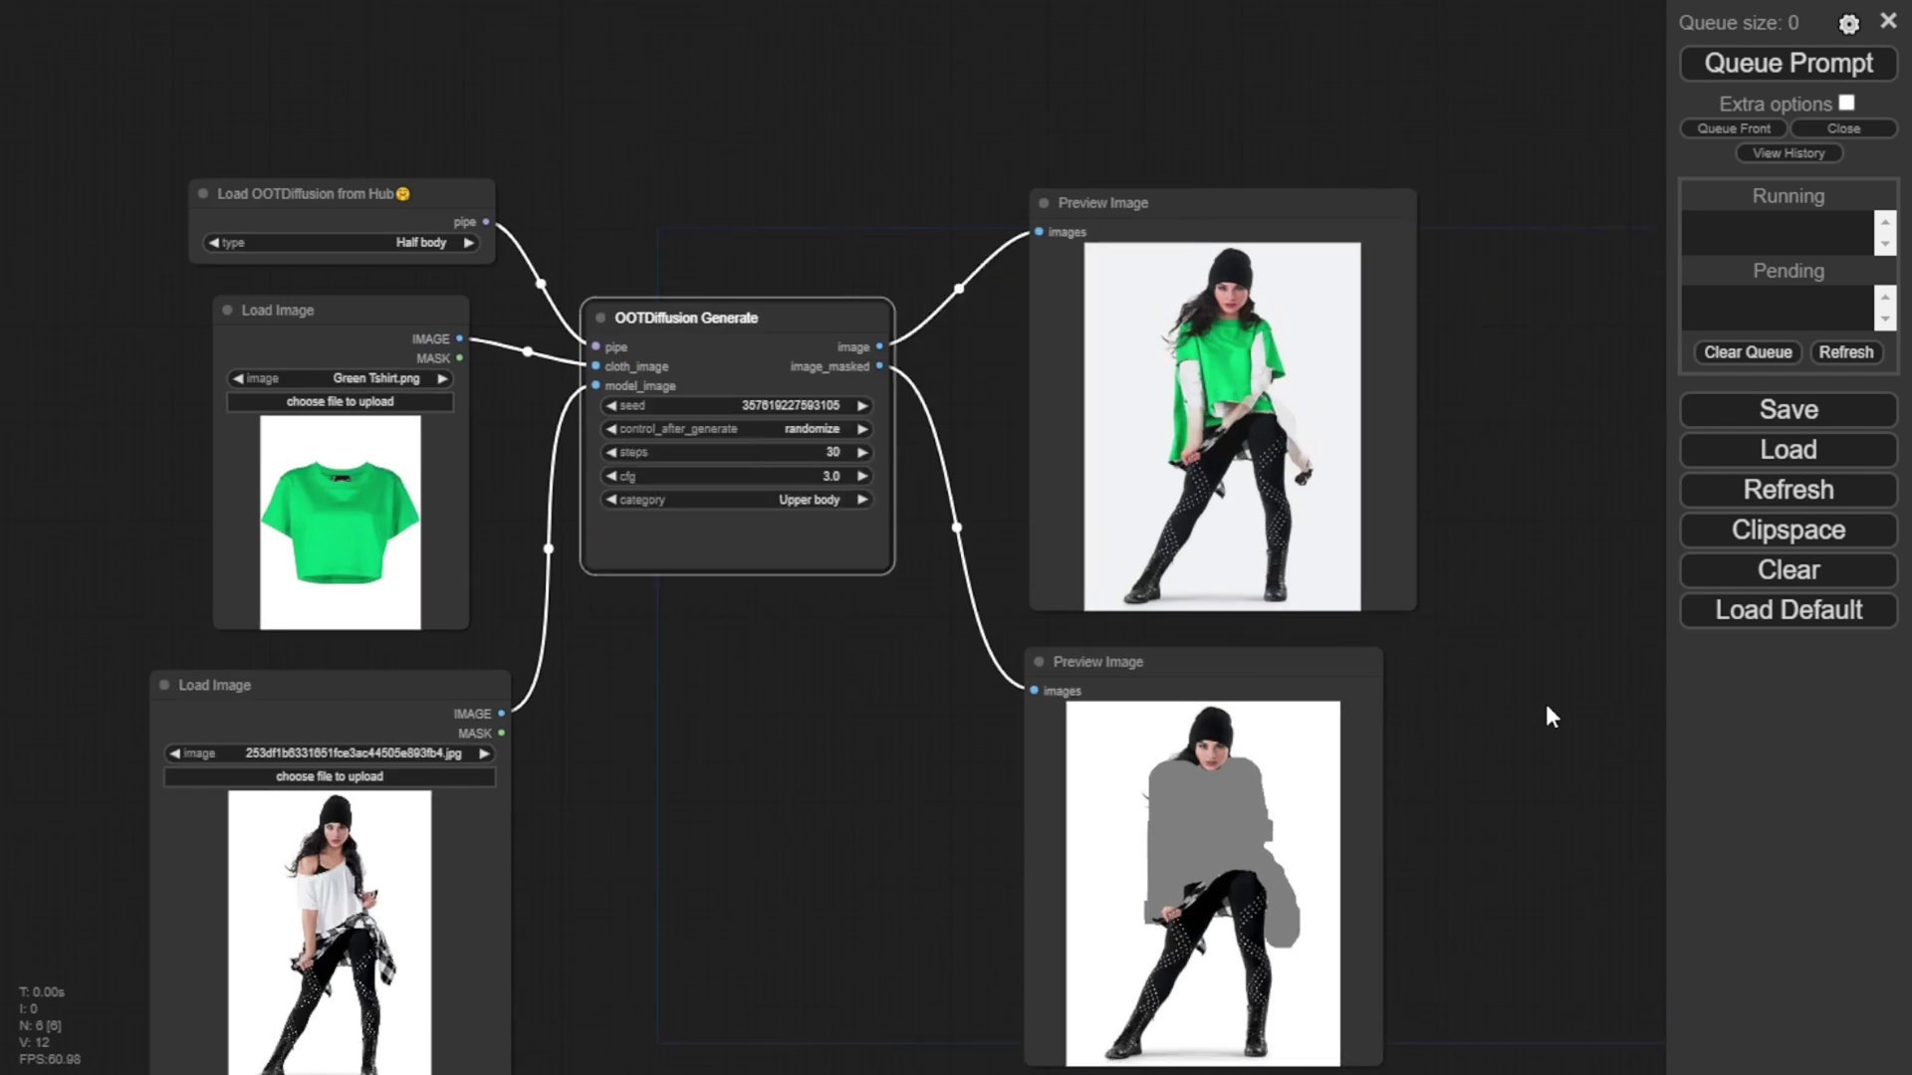
{"action": "scroll", "coordinate": [1545, 701], "scroll_direction": "up", "scroll_amount": 1}
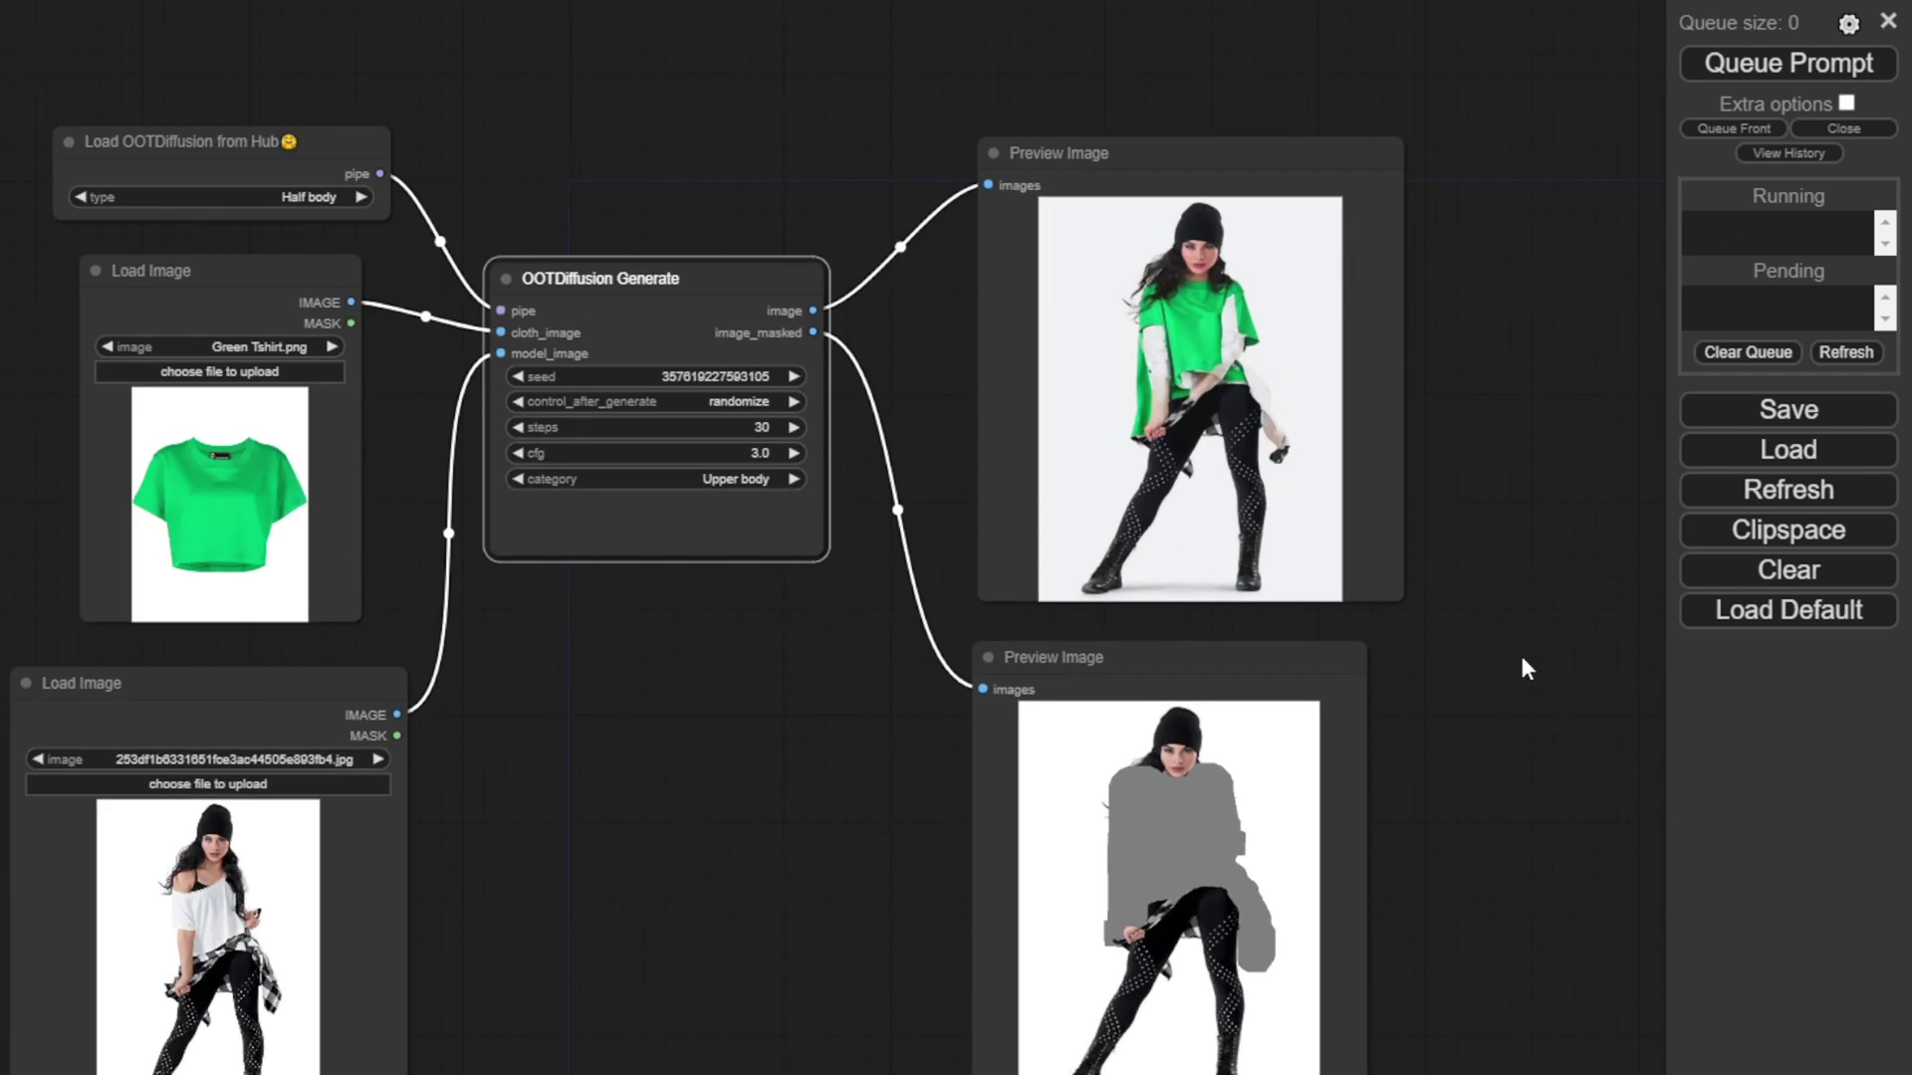
{"action": "scroll", "coordinate": [1180, 369], "scroll_direction": "up", "scroll_amount": 10}
{"action": "scroll", "coordinate": [1180, 376], "scroll_direction": "up", "scroll_amount": 1}
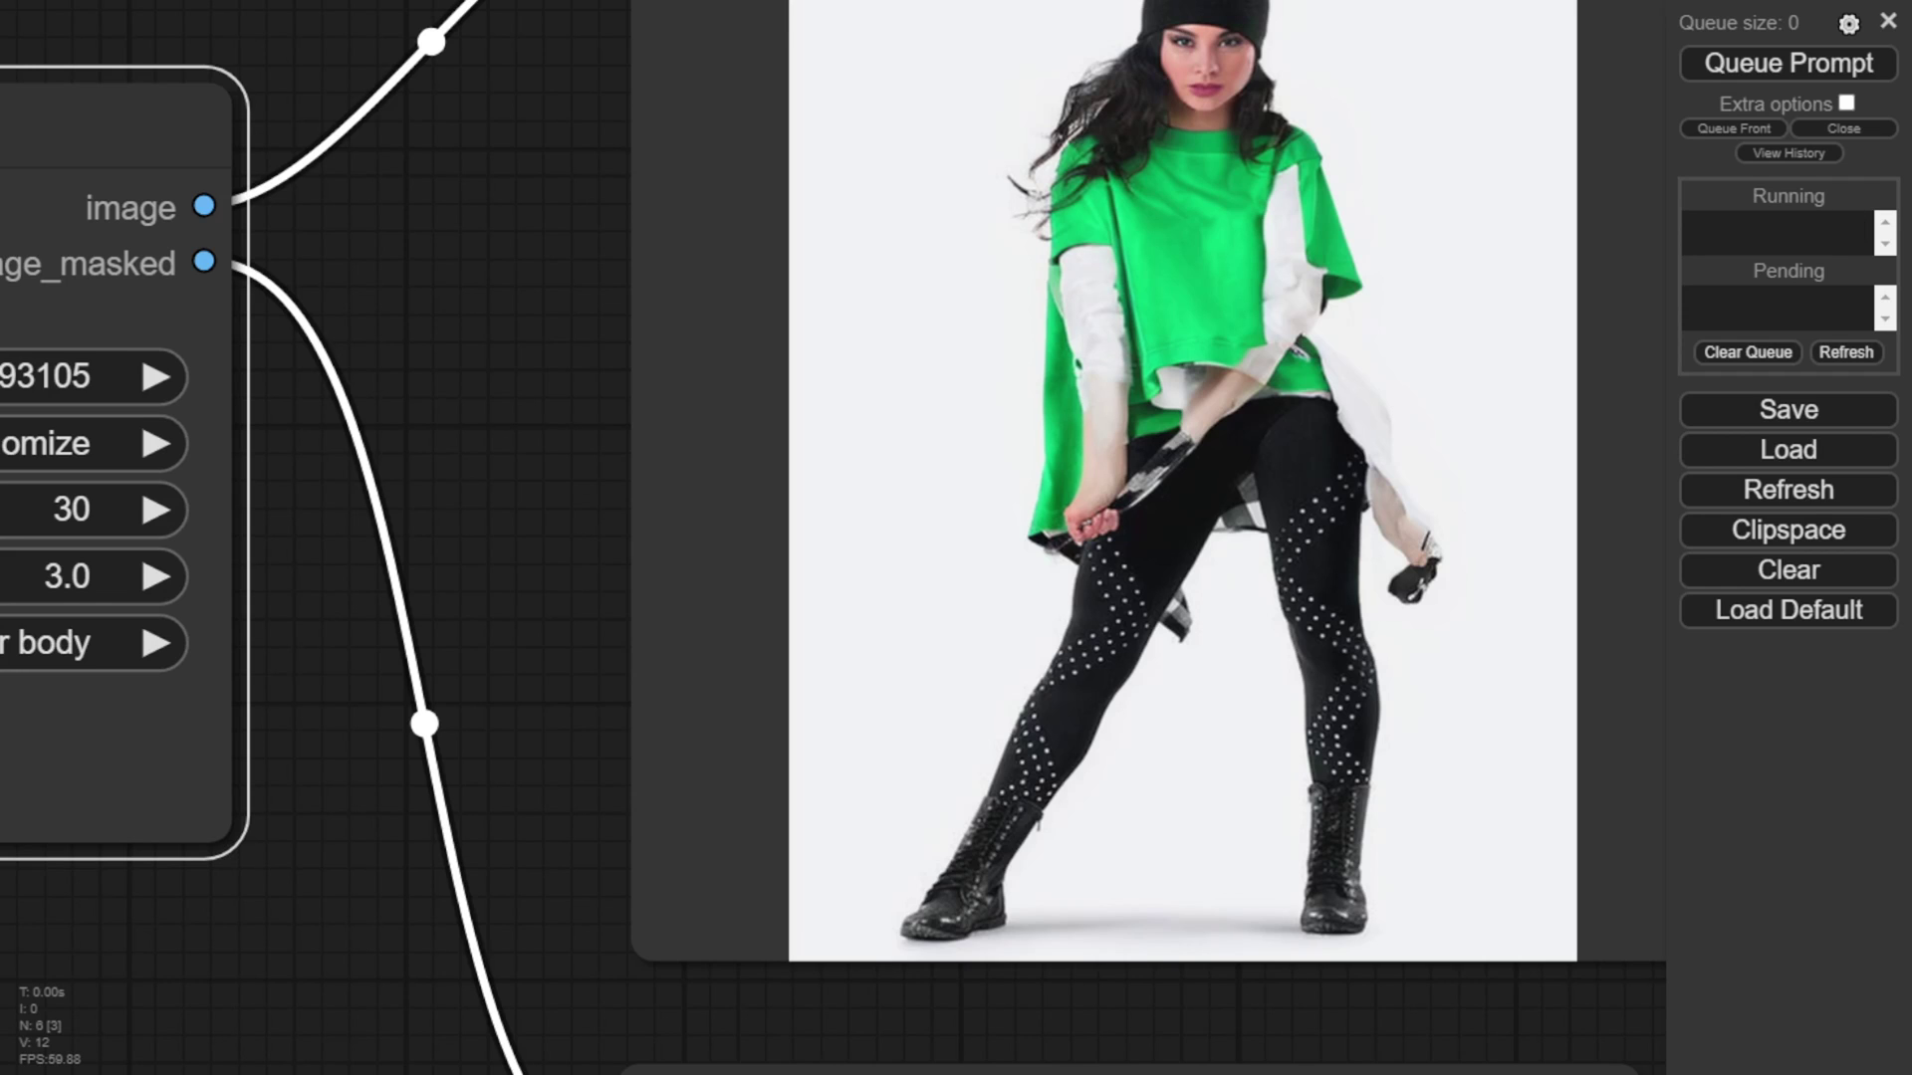
{"action": "scroll", "coordinate": [1541, 26], "scroll_direction": "down", "scroll_amount": 11}
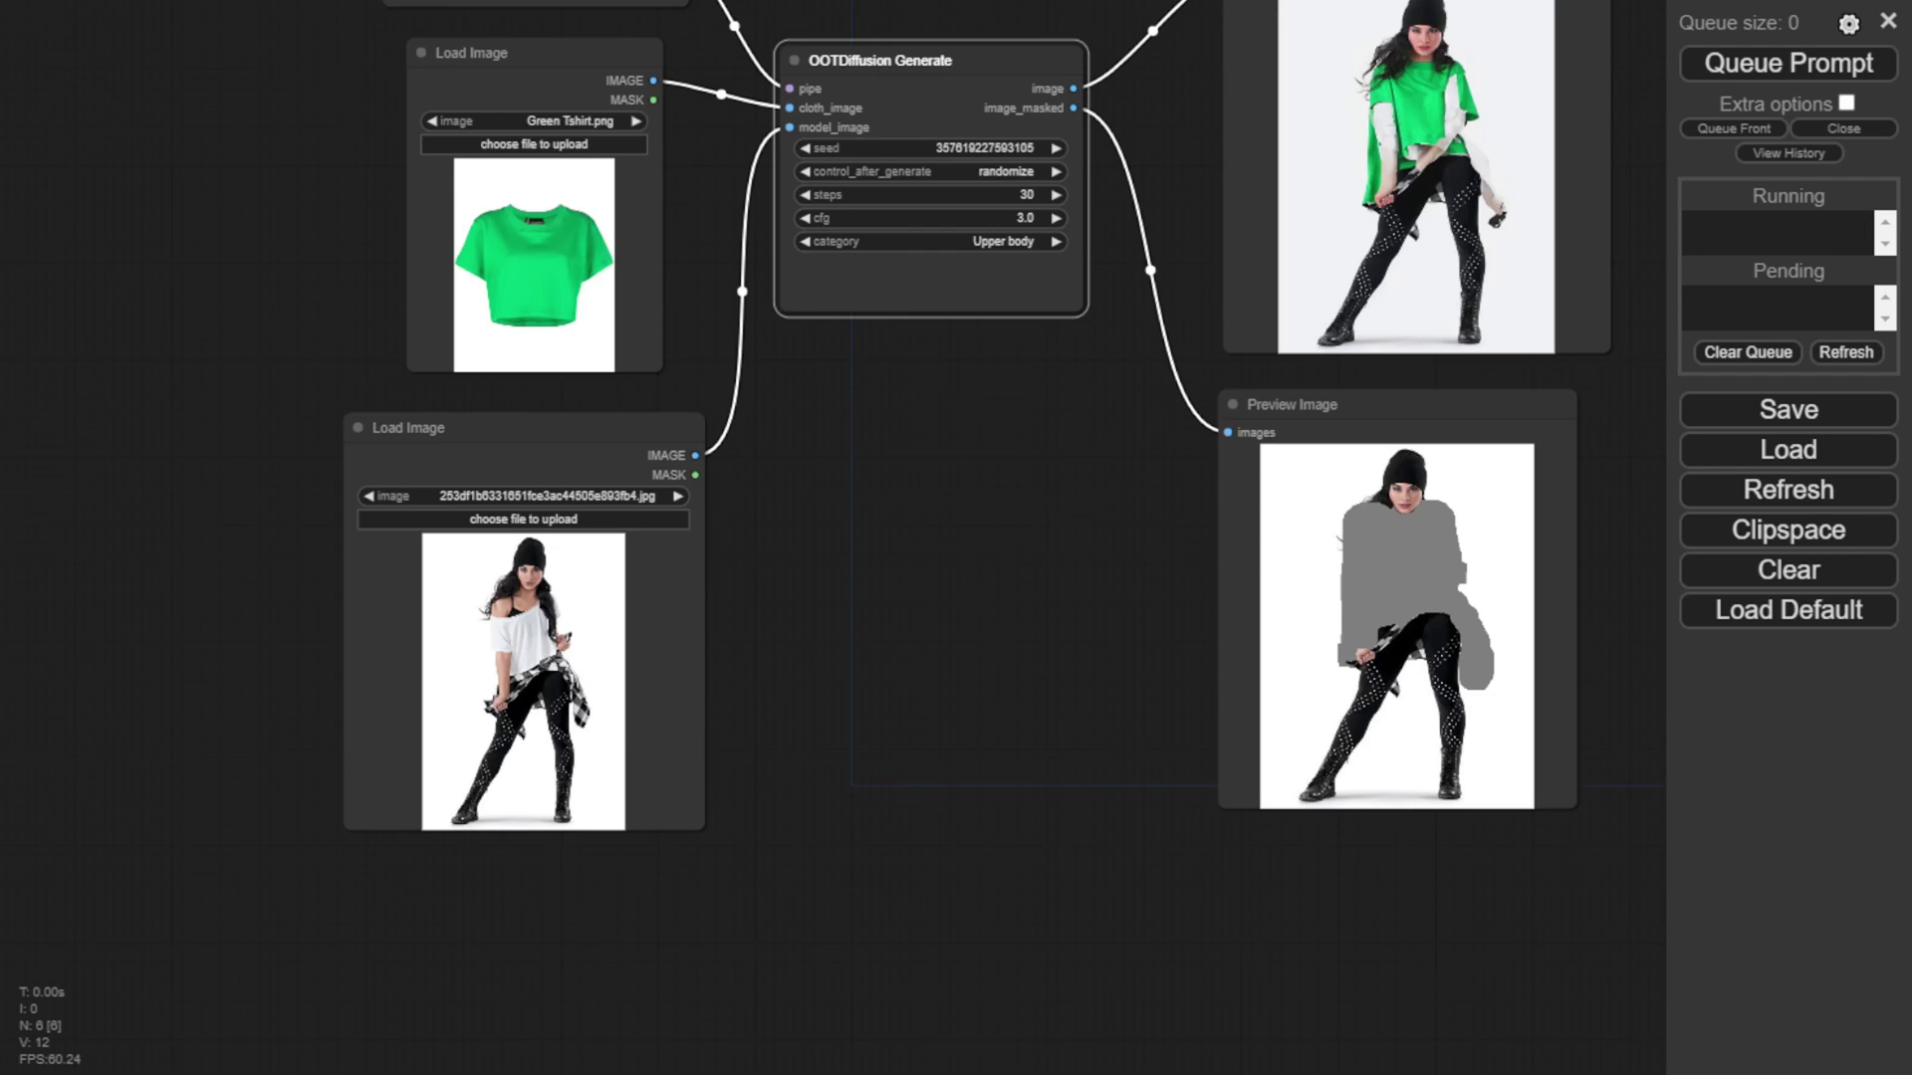
{"action": "left_click_drag", "start_coordinate": [956, 697], "coordinate": [524, 678]}
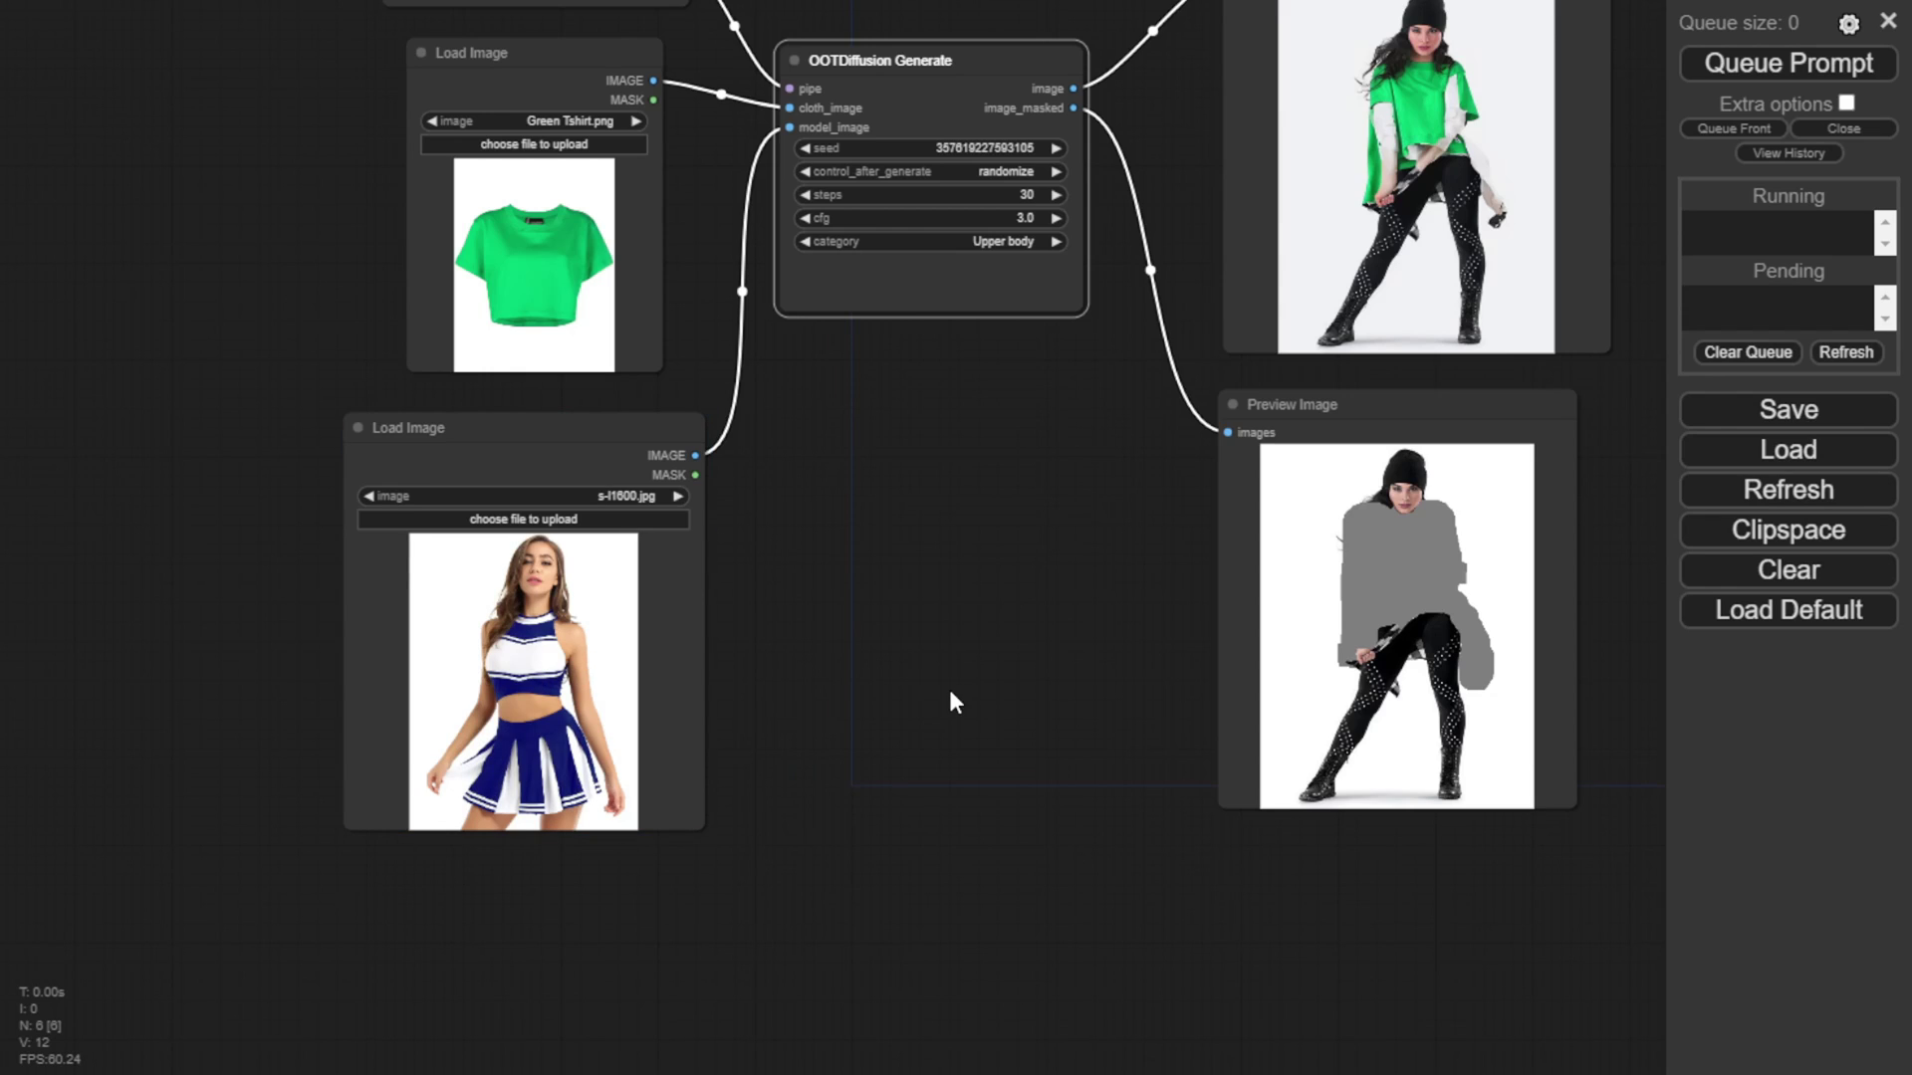
Generate the cheerleader try-on and zoom into the preview showing her in the green T-shirt.
{"action": "left_click", "coordinate": [1753, 65]}
{"action": "left_click_drag", "start_coordinate": [1014, 493], "coordinate": [653, 827]}
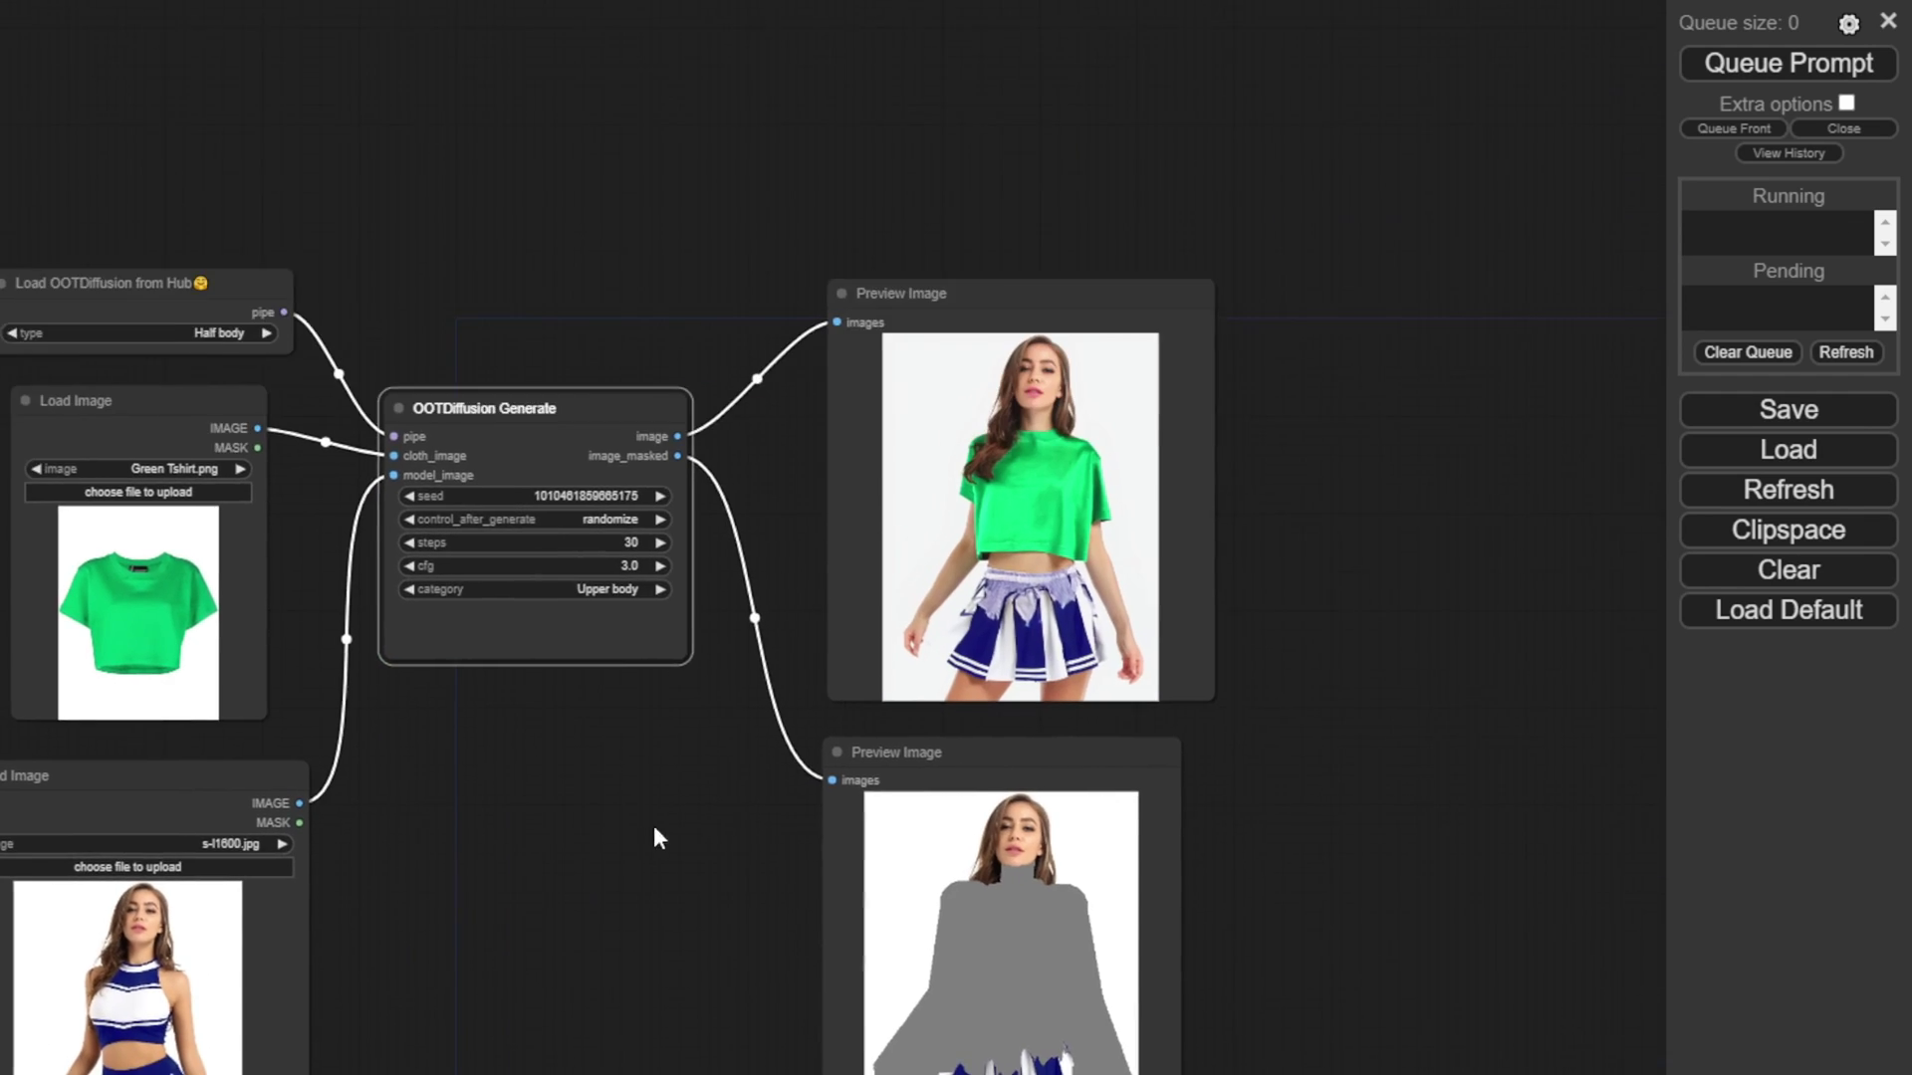
{"action": "scroll", "coordinate": [1002, 604], "scroll_direction": "up", "scroll_amount": 5}
{"action": "left_click_drag", "start_coordinate": [213, 811], "coordinate": [1022, 617]}
{"action": "scroll", "coordinate": [1060, 702], "scroll_direction": "down", "scroll_amount": 4}
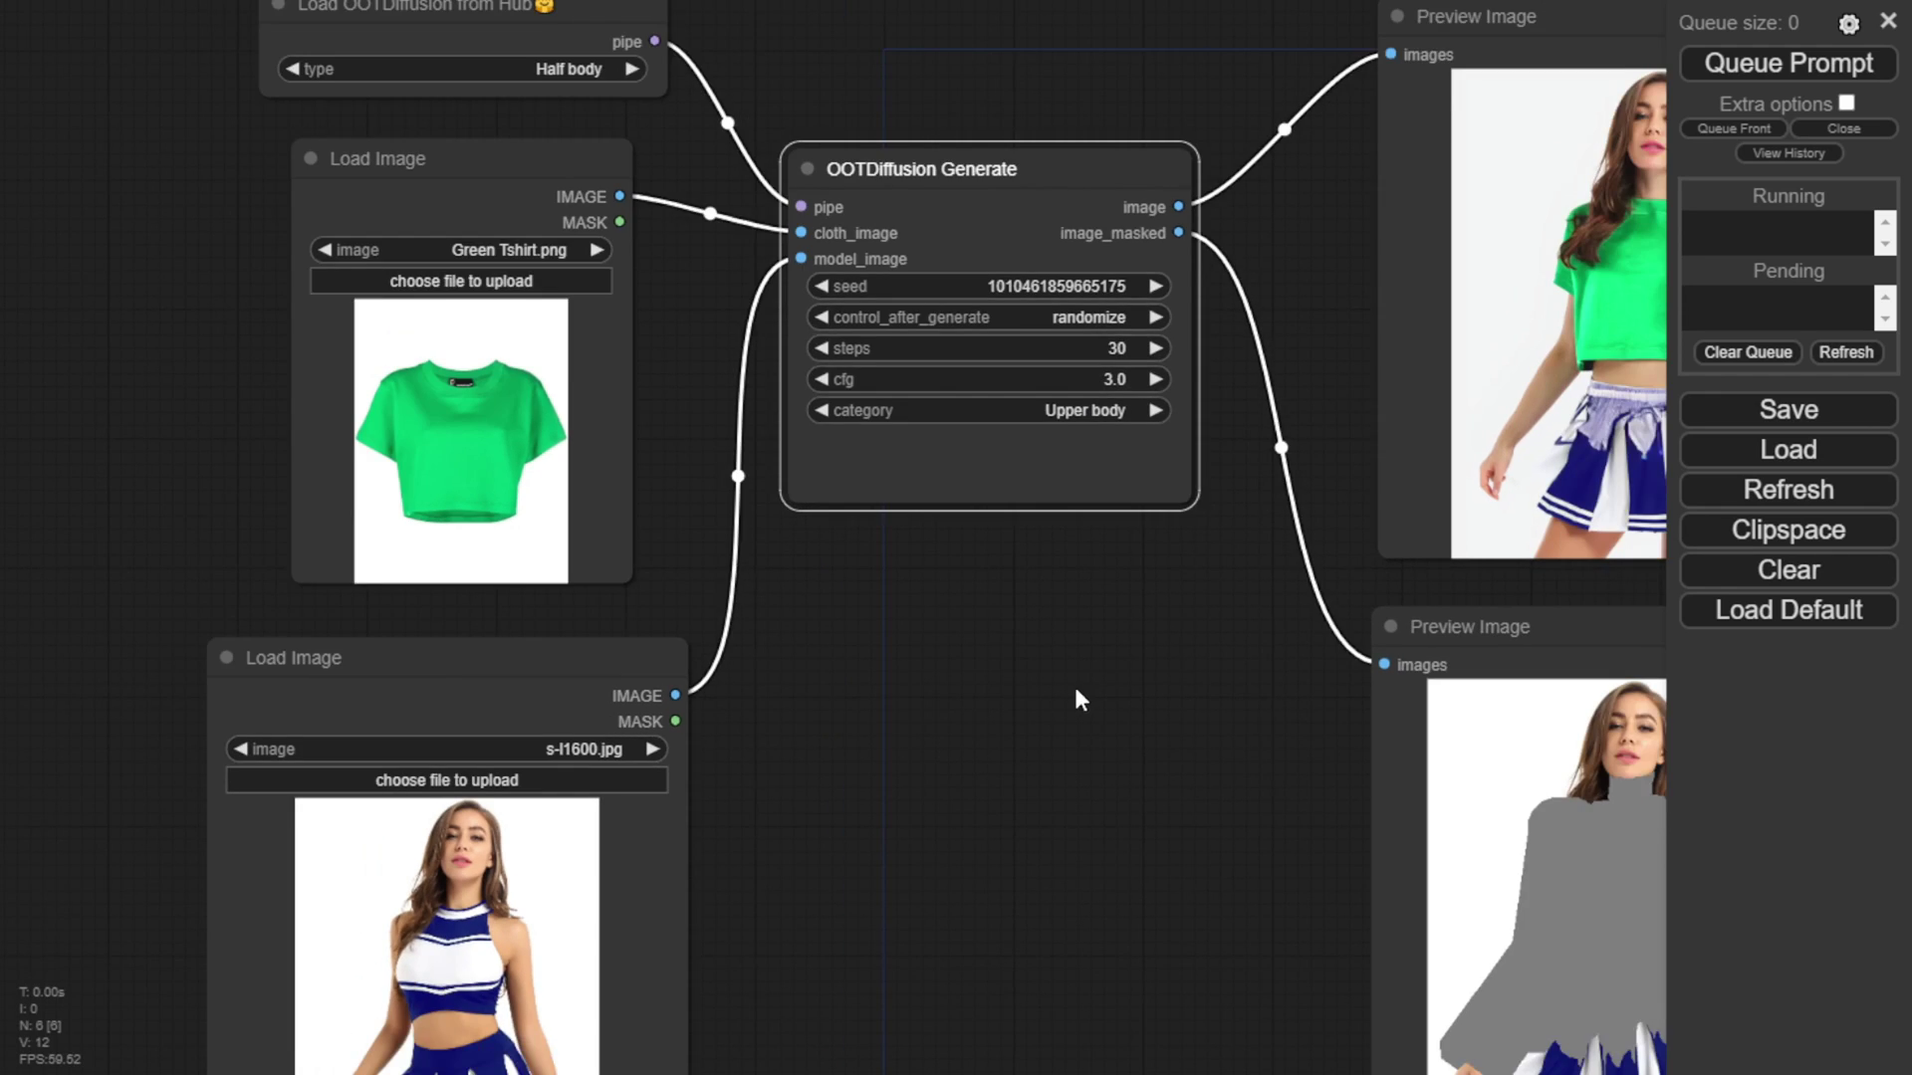
{"action": "left_click_drag", "start_coordinate": [1085, 726], "coordinate": [660, 730]}
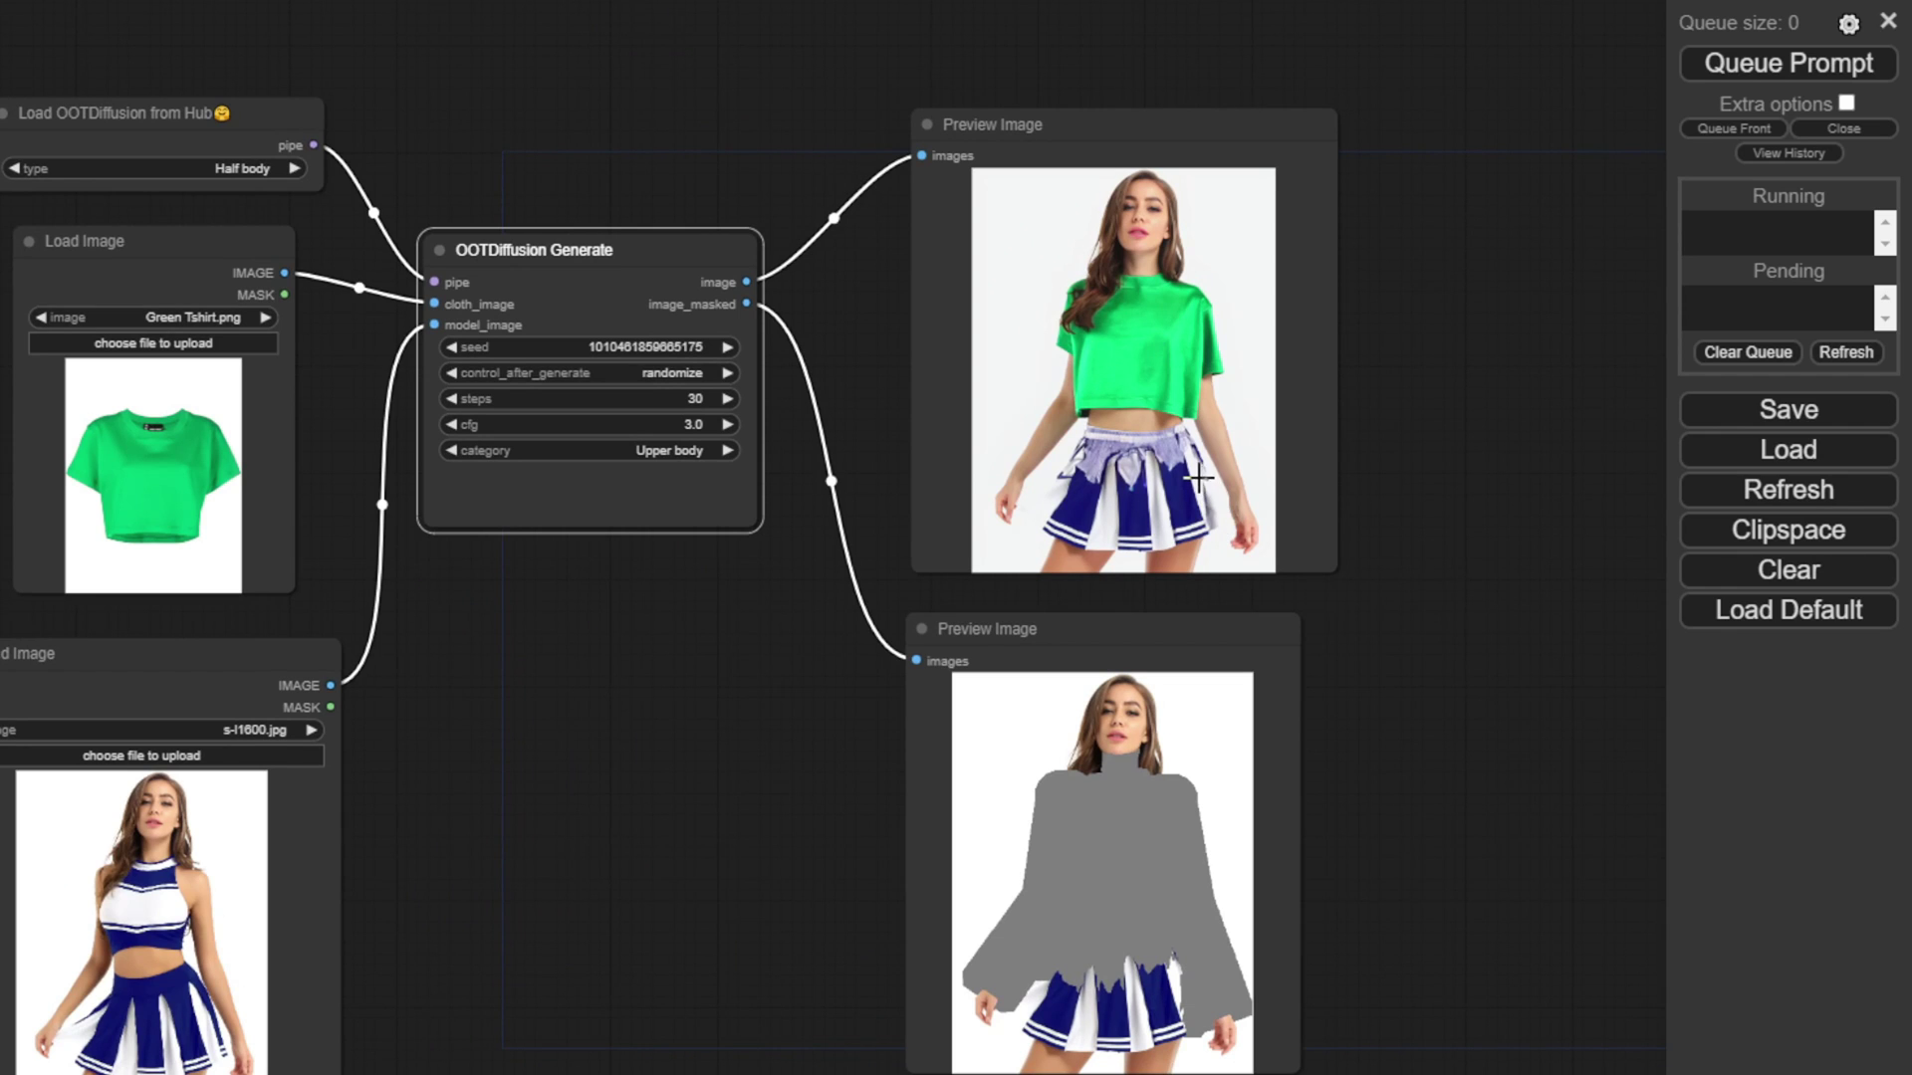
{"action": "scroll", "coordinate": [1151, 415], "scroll_direction": "up", "scroll_amount": 4}
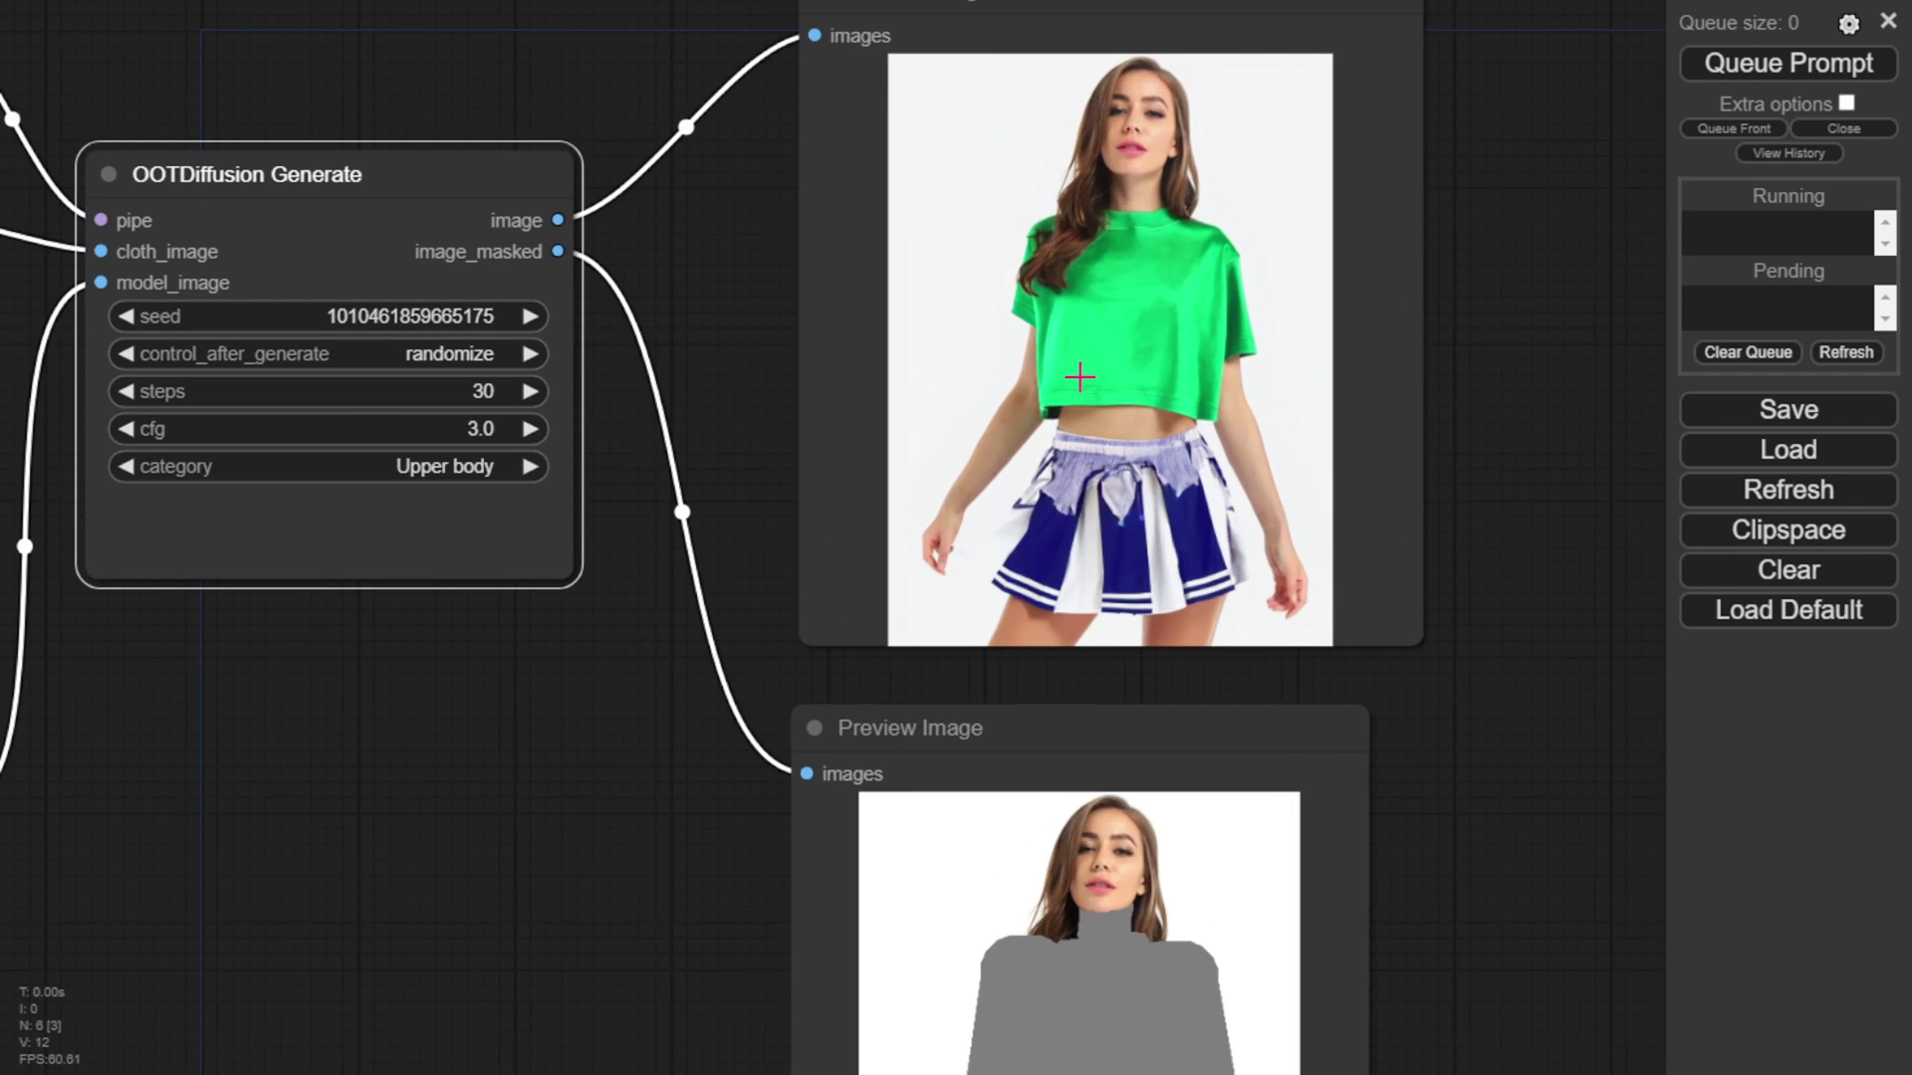
{"action": "scroll", "coordinate": [1235, 279], "scroll_direction": "up", "scroll_amount": 2}
{"action": "scroll", "coordinate": [1210, 235], "scroll_direction": "up", "scroll_amount": 3}
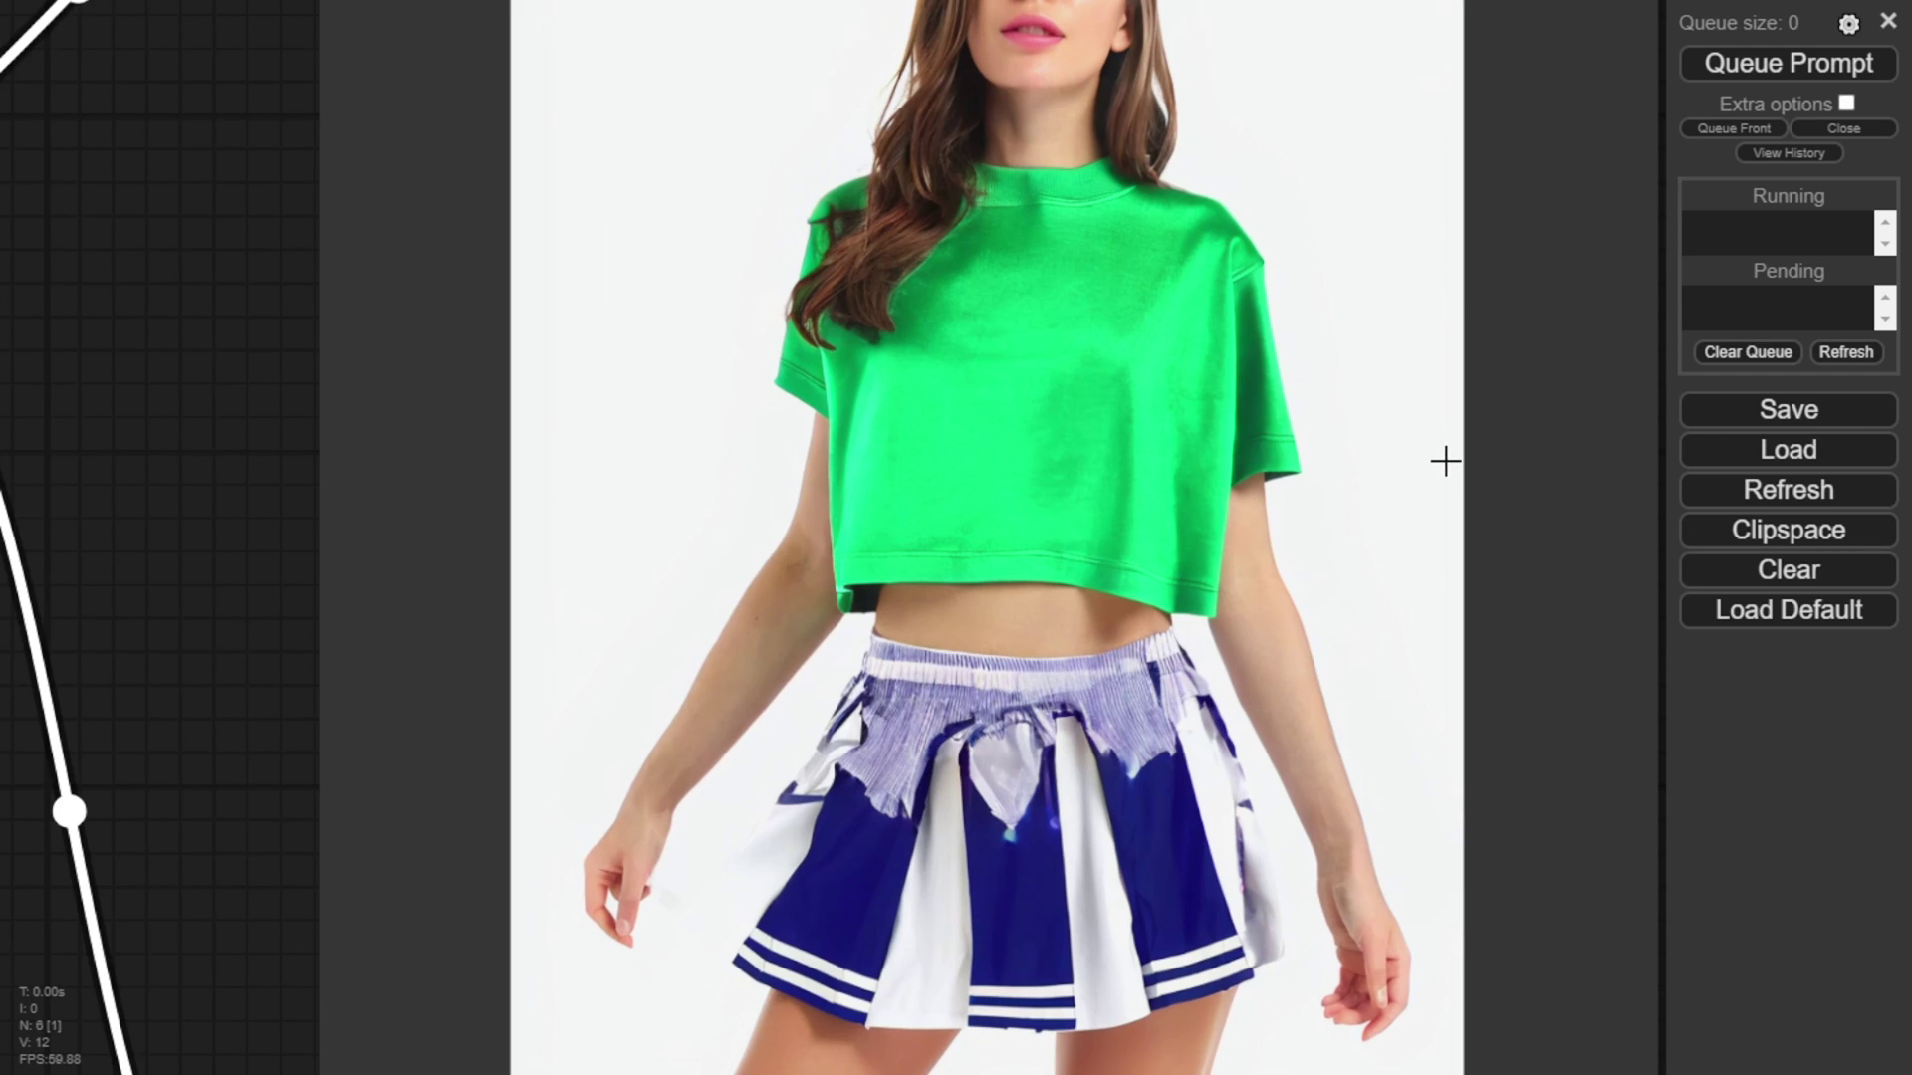
{"action": "scroll", "coordinate": [1439, 461], "scroll_direction": "down", "scroll_amount": 3}
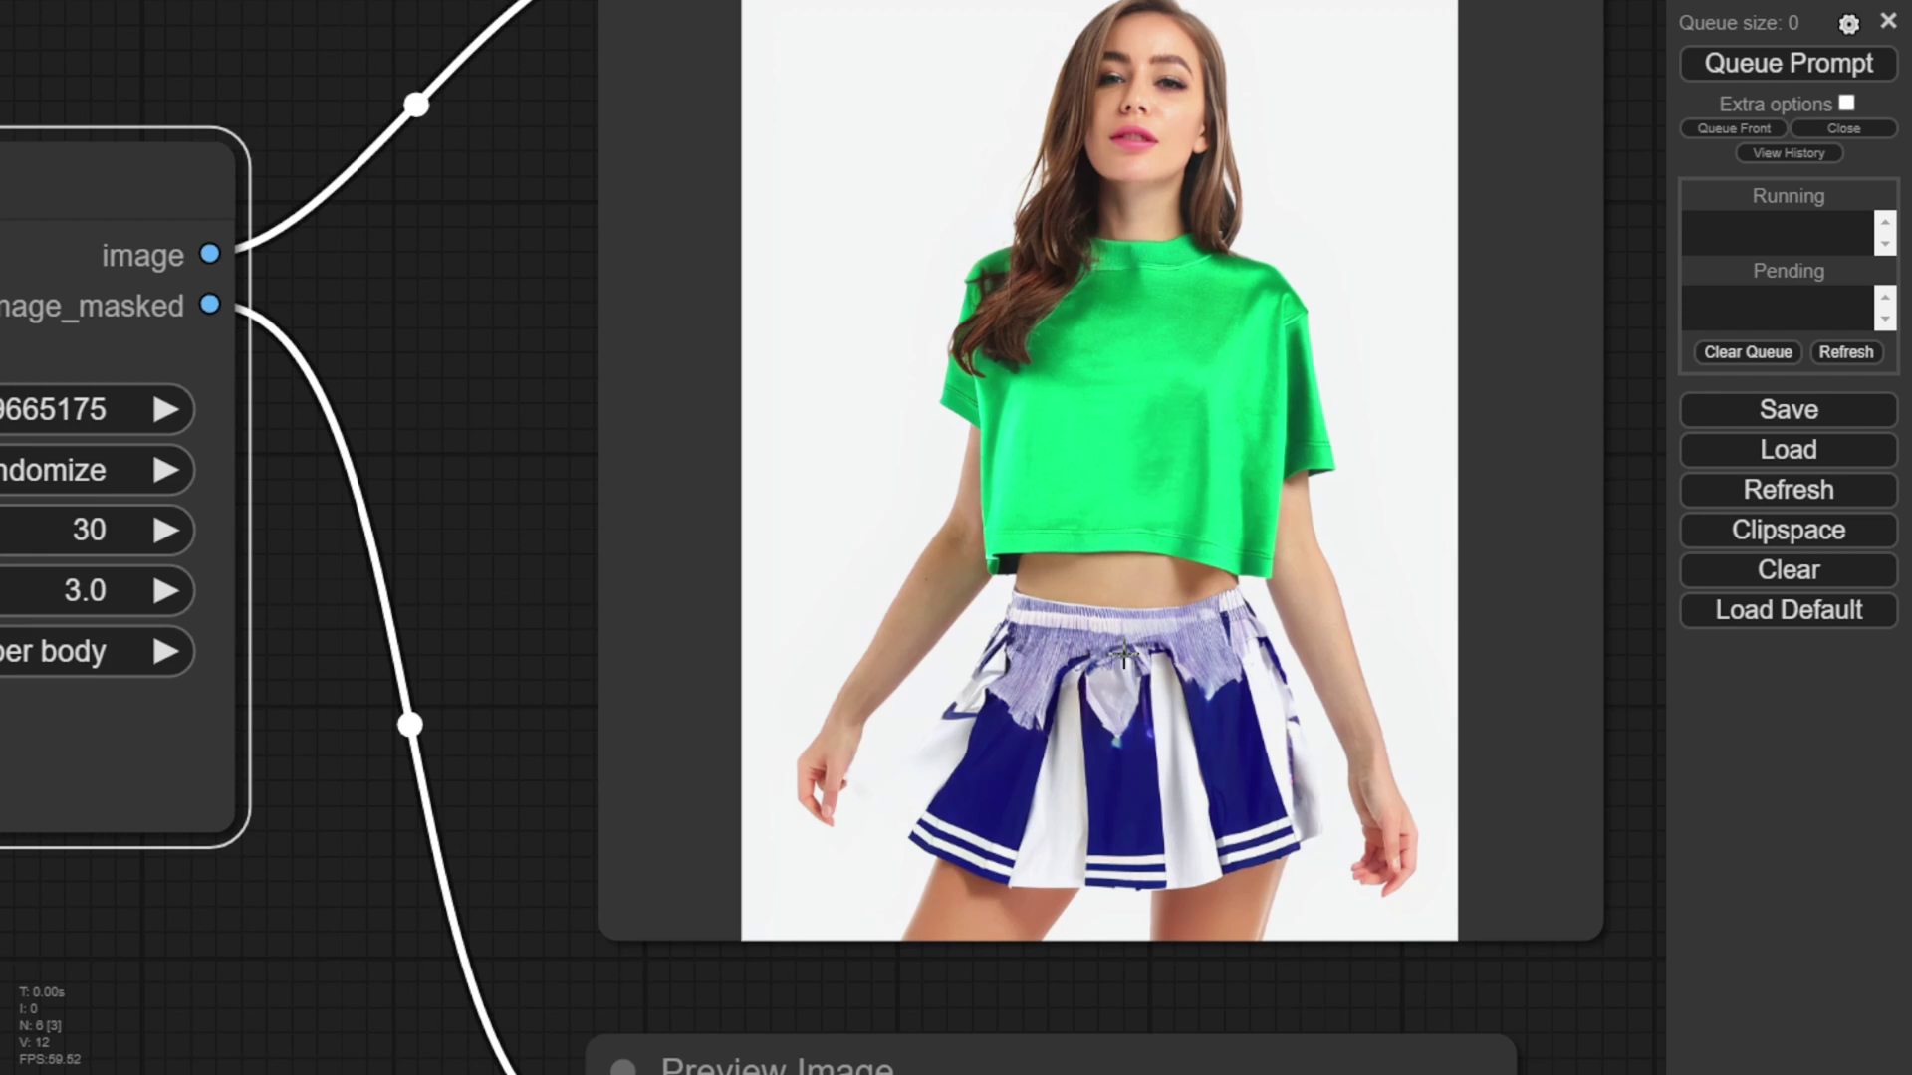
{"action": "scroll", "coordinate": [1005, 686], "scroll_direction": "down", "scroll_amount": 3}
Run the green T-shirt try-on on the yellow-sofa photo and view the result.
{"action": "left_click_drag", "start_coordinate": [717, 808], "coordinate": [726, 659]}
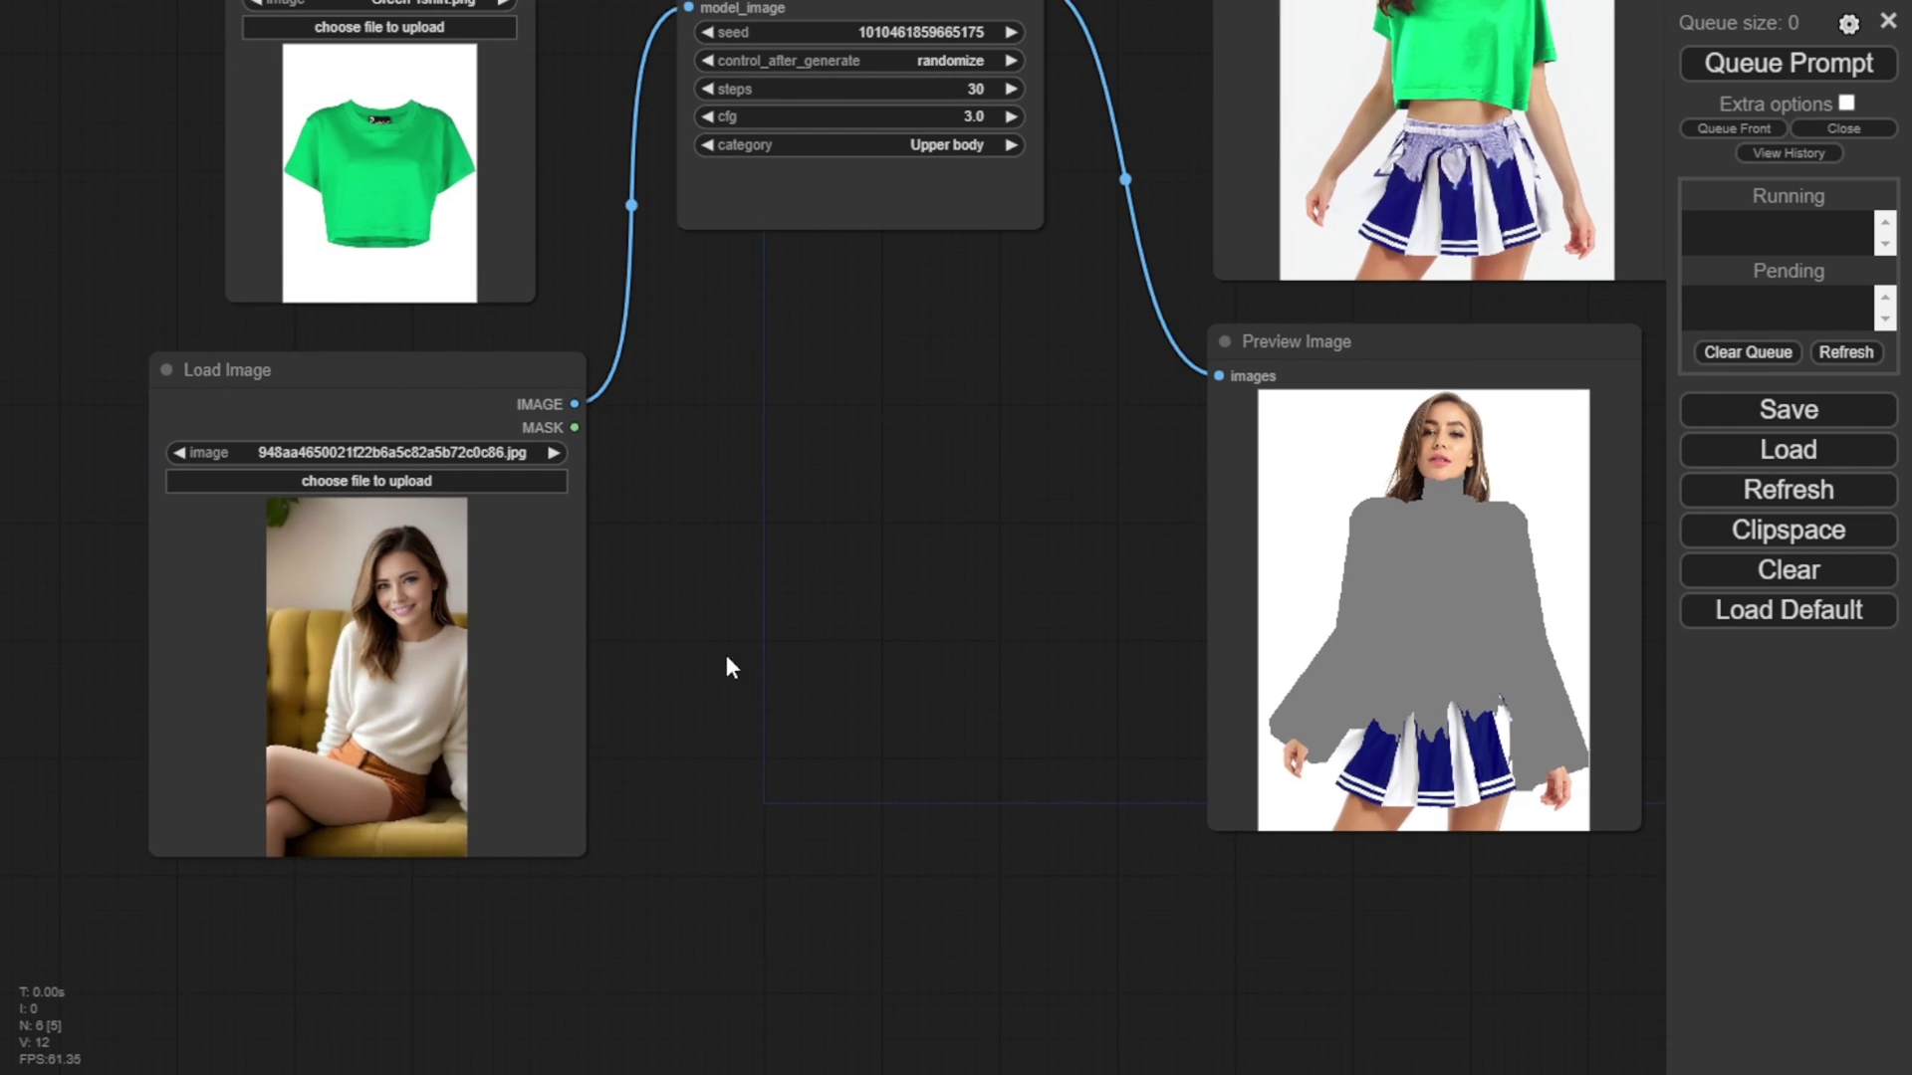
{"action": "left_click", "coordinate": [1783, 71]}
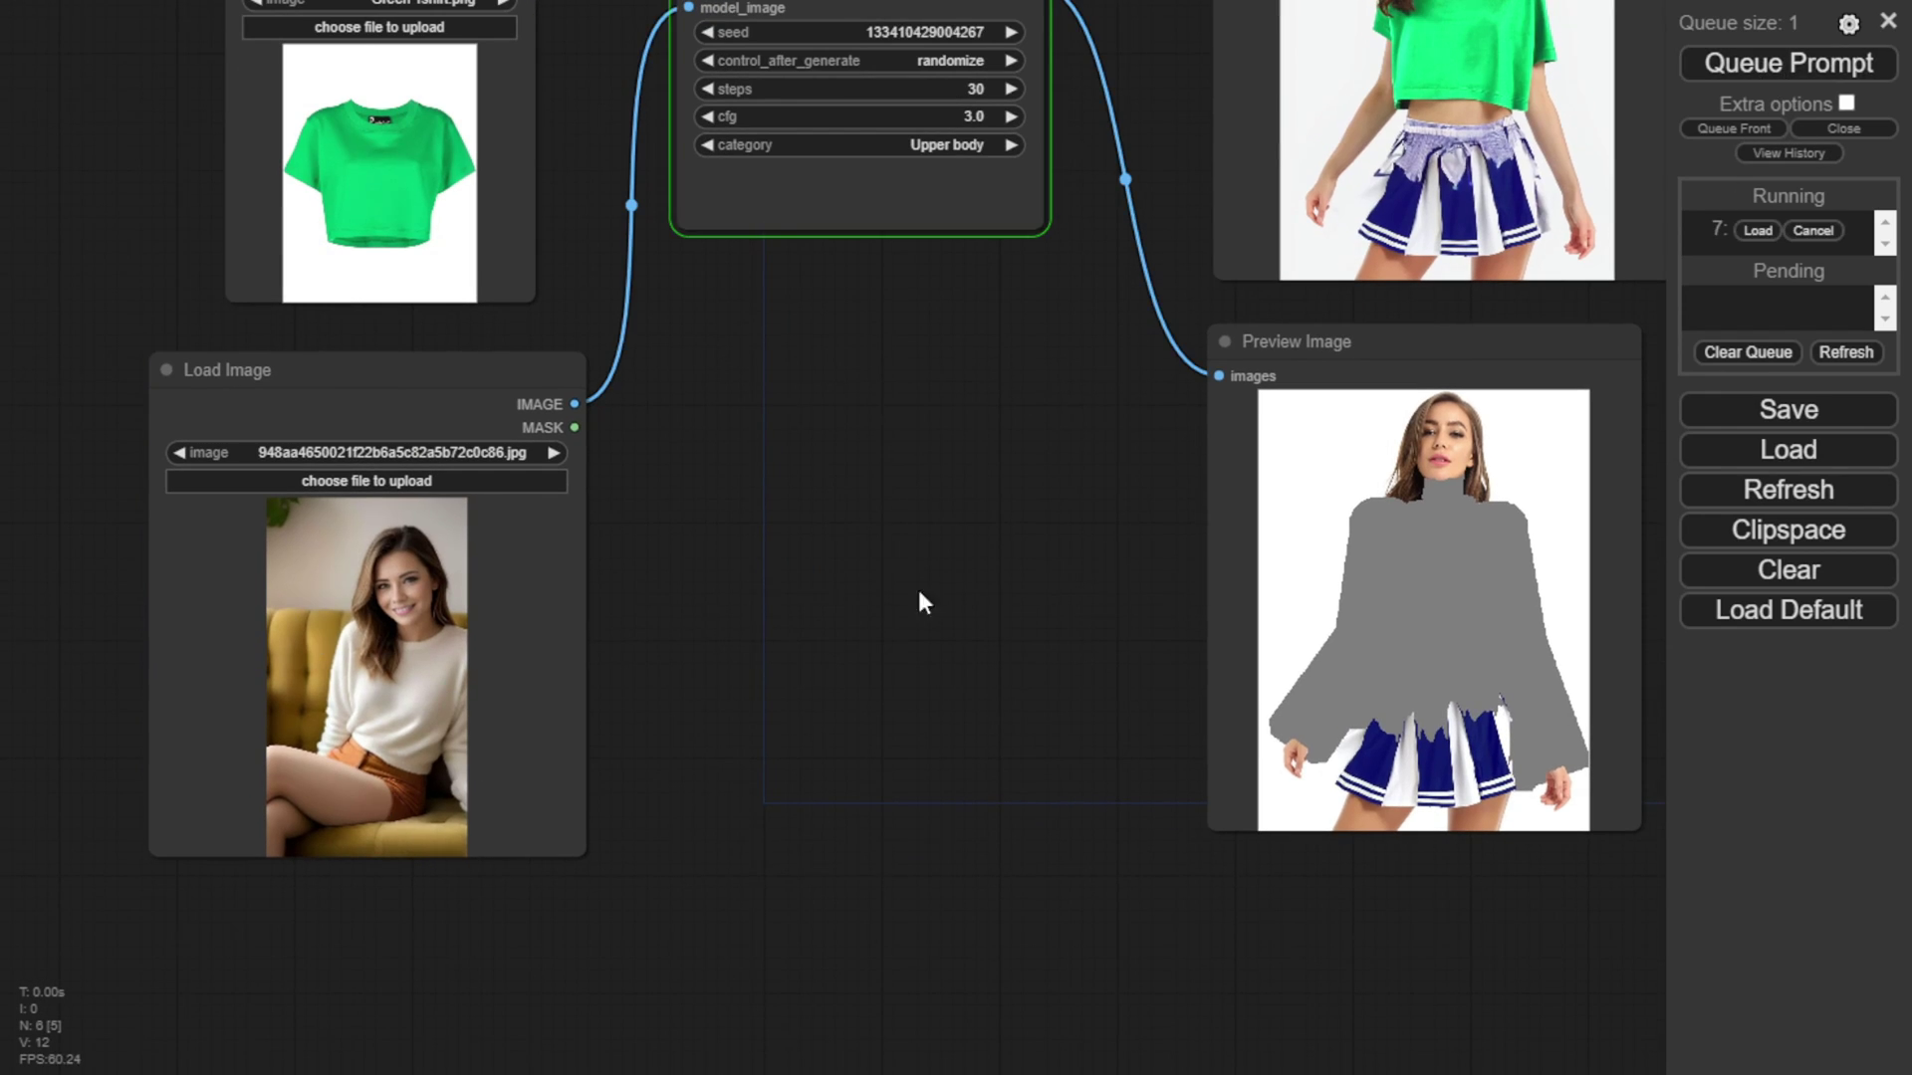
{"action": "scroll", "coordinate": [887, 636], "scroll_direction": "down", "scroll_amount": 1}
{"action": "left_click_drag", "start_coordinate": [654, 750], "coordinate": [590, 869]}
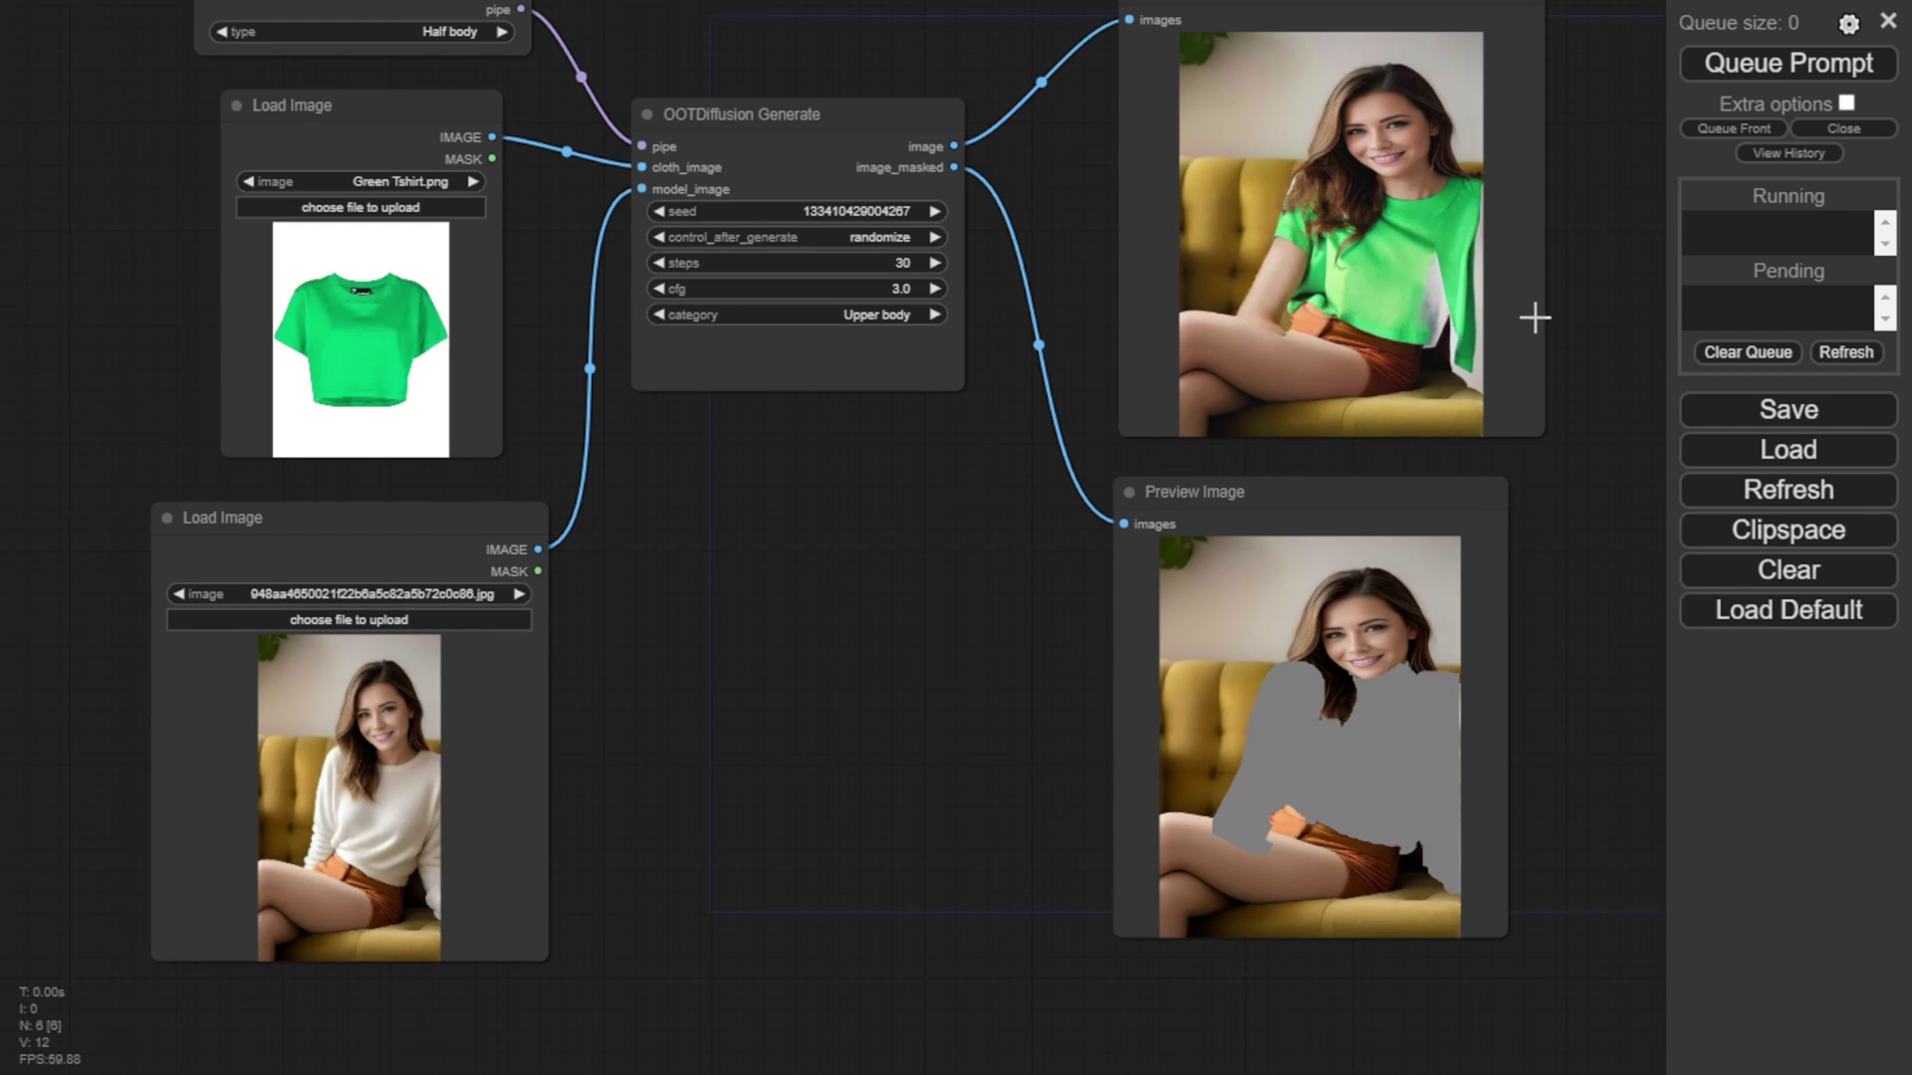
Enlarge the model-photo loader and drop in the woman-by-the-window photo.
{"action": "left_click_drag", "start_coordinate": [509, 948], "coordinate": [617, 1070]}
{"action": "left_click_drag", "start_coordinate": [696, 991], "coordinate": [723, 648]}
{"action": "left_click_drag", "start_coordinate": [643, 764], "coordinate": [654, 909]}
{"action": "scroll", "coordinate": [834, 538], "scroll_direction": "up", "scroll_amount": 3}
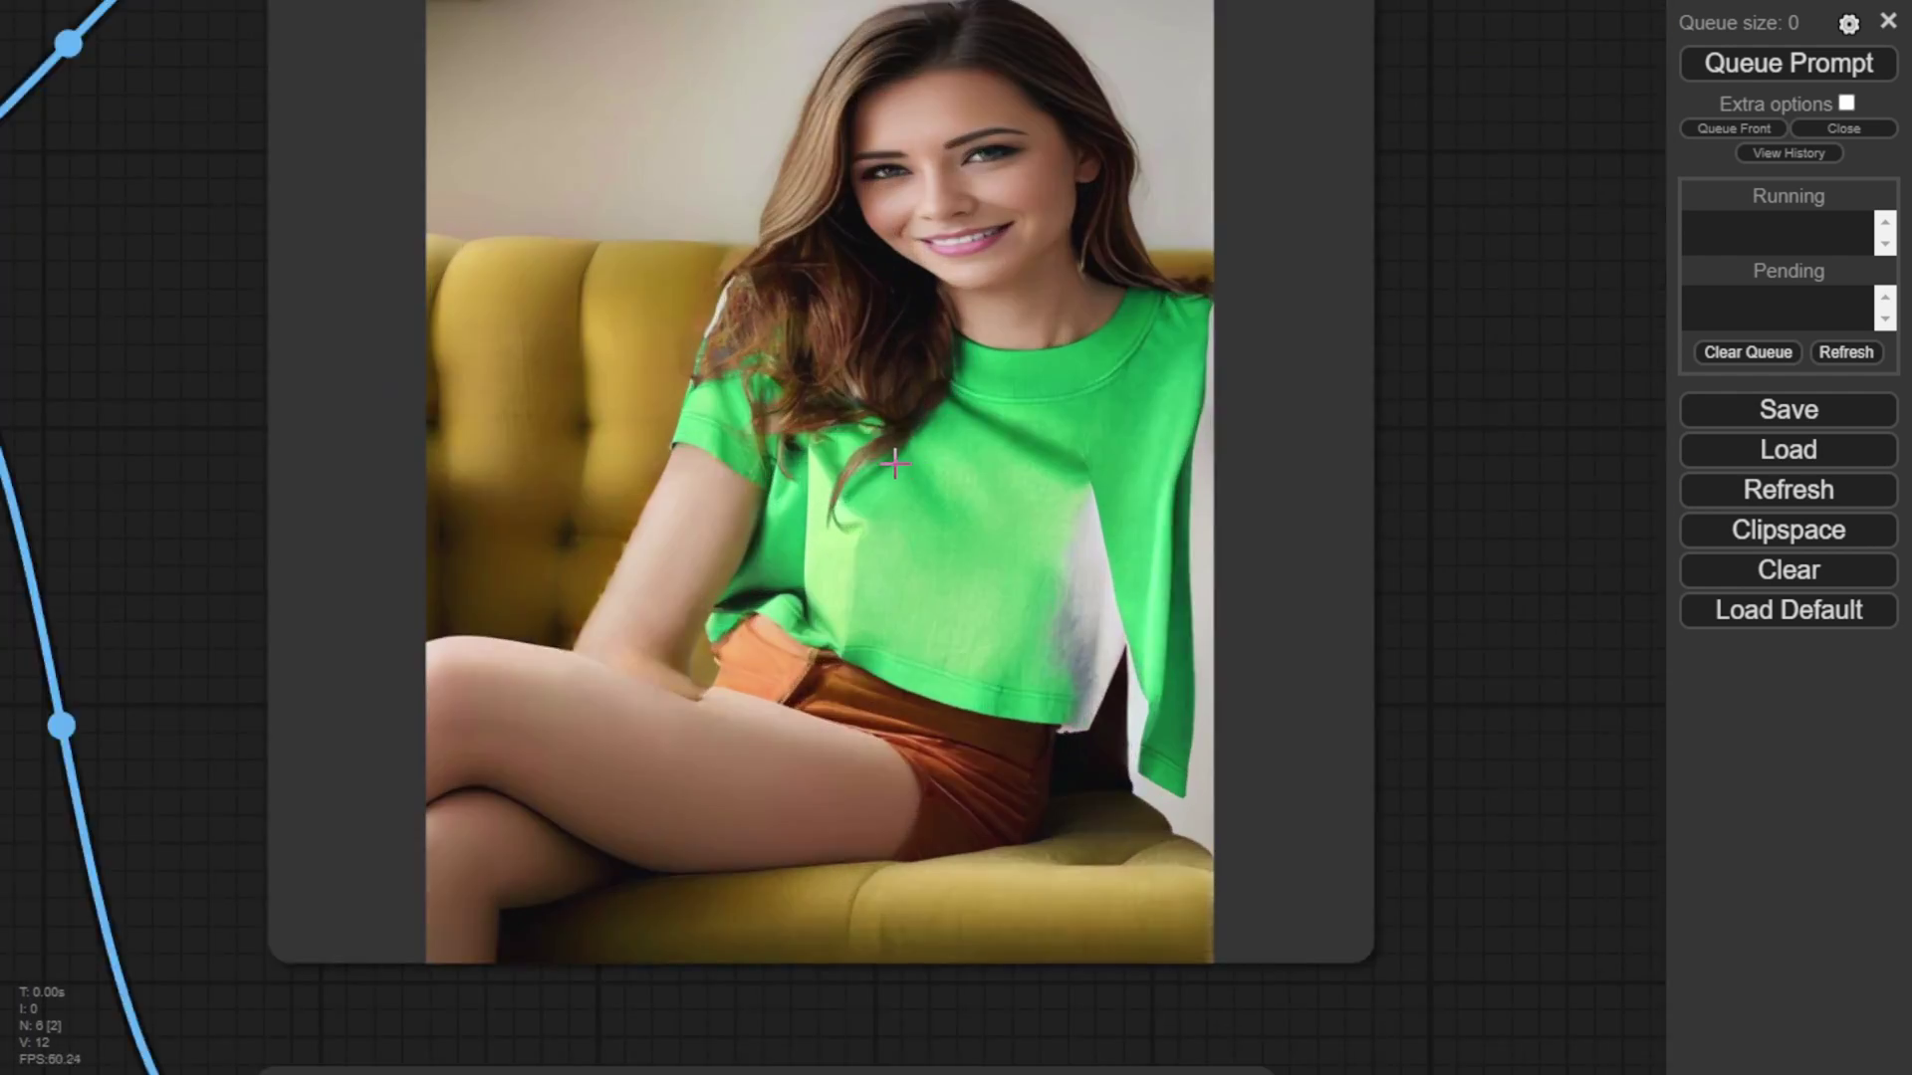
{"action": "scroll", "coordinate": [833, 538], "scroll_direction": "down", "scroll_amount": 3}
{"action": "left_click_drag", "start_coordinate": [5, 783], "coordinate": [475, 784]}
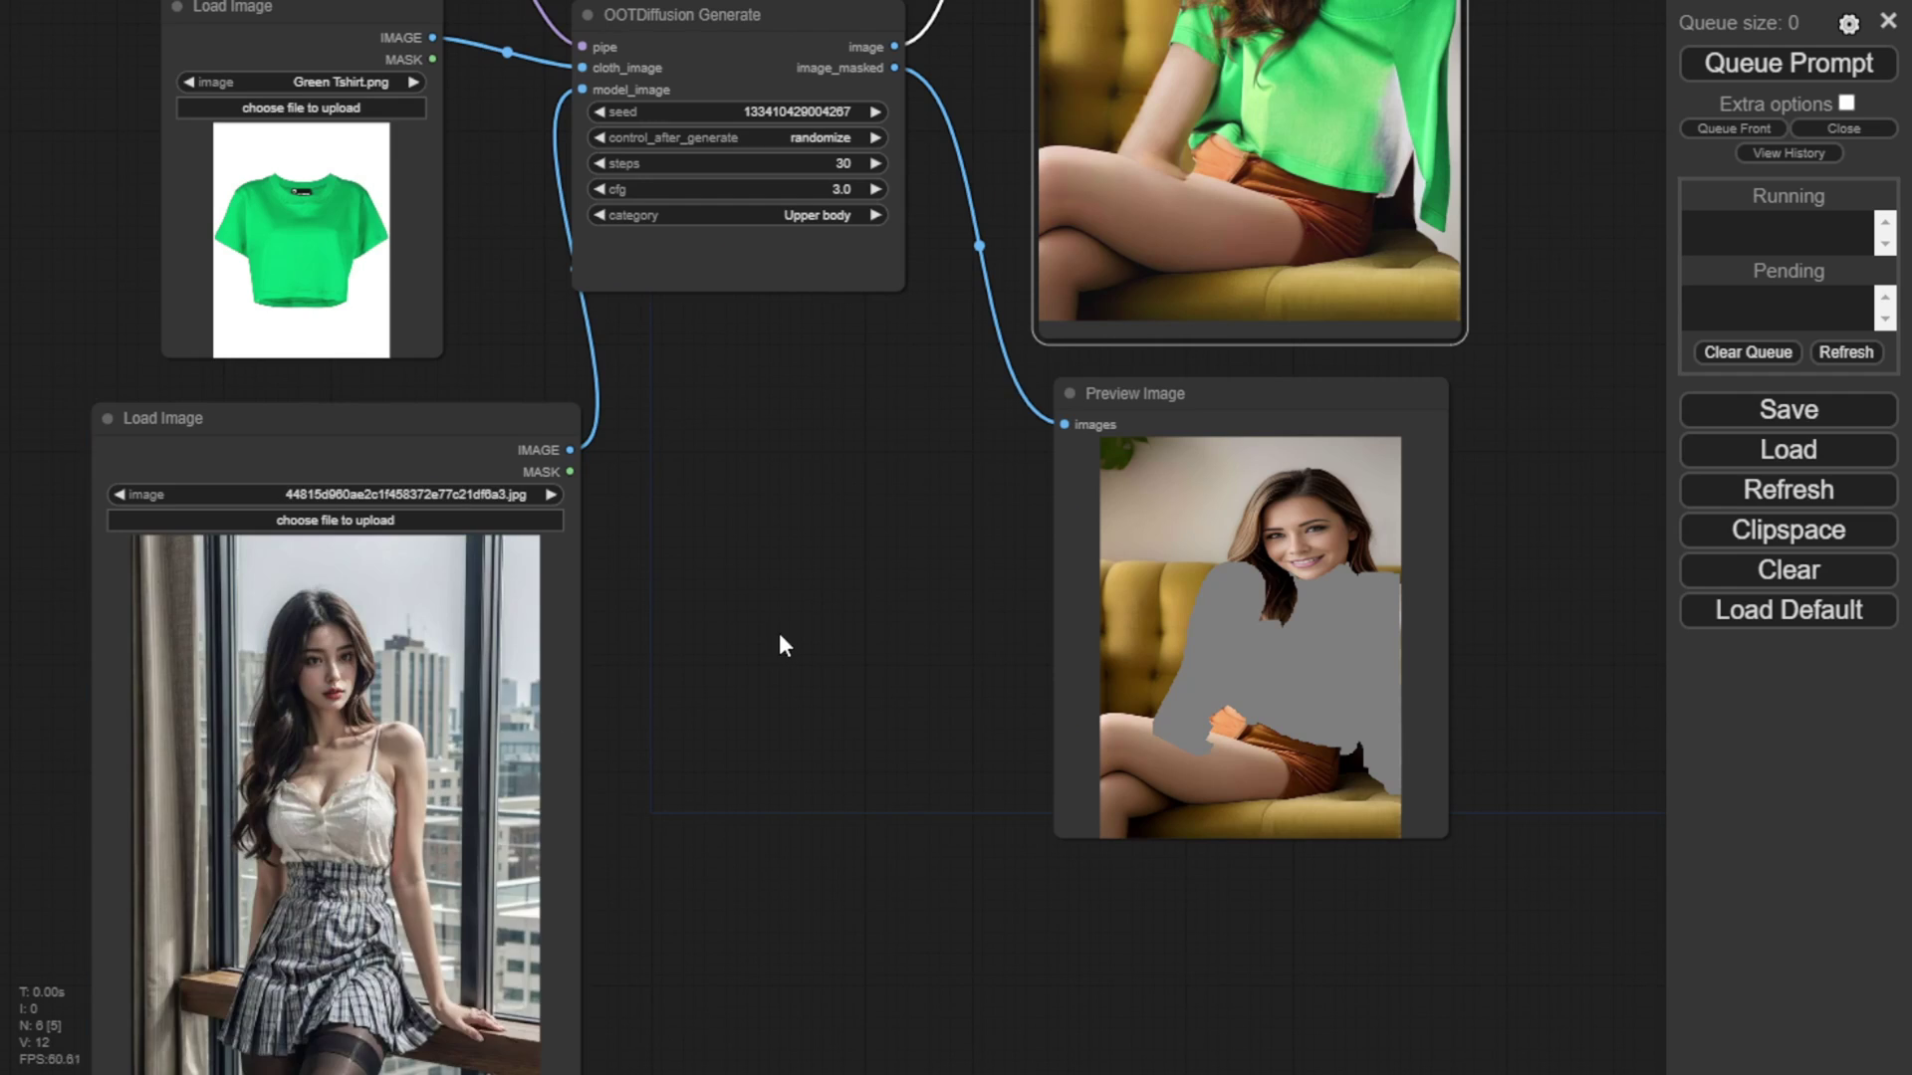
{"action": "scroll", "coordinate": [774, 647], "scroll_direction": "down", "scroll_amount": 2}
{"action": "scroll", "coordinate": [767, 667], "scroll_direction": "down", "scroll_amount": 1}
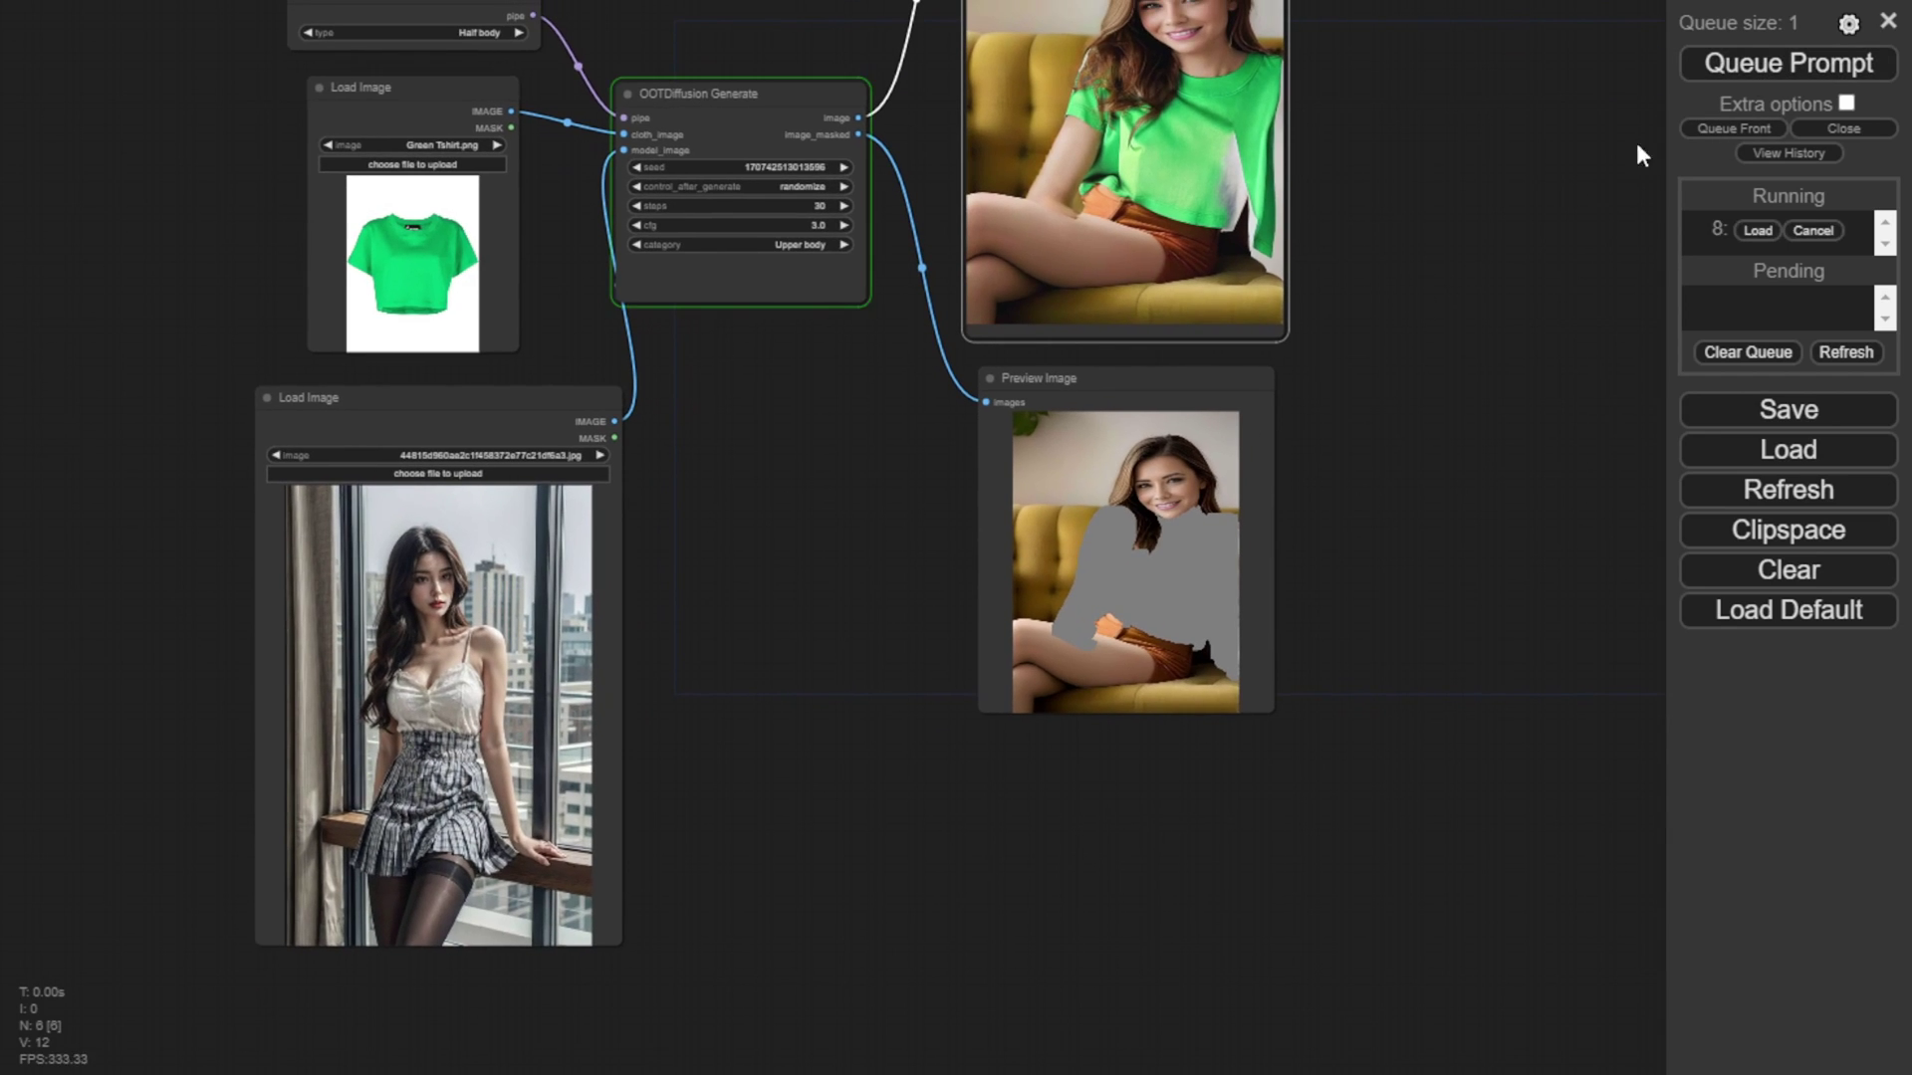
{"action": "left_click_drag", "start_coordinate": [737, 564], "coordinate": [769, 654]}
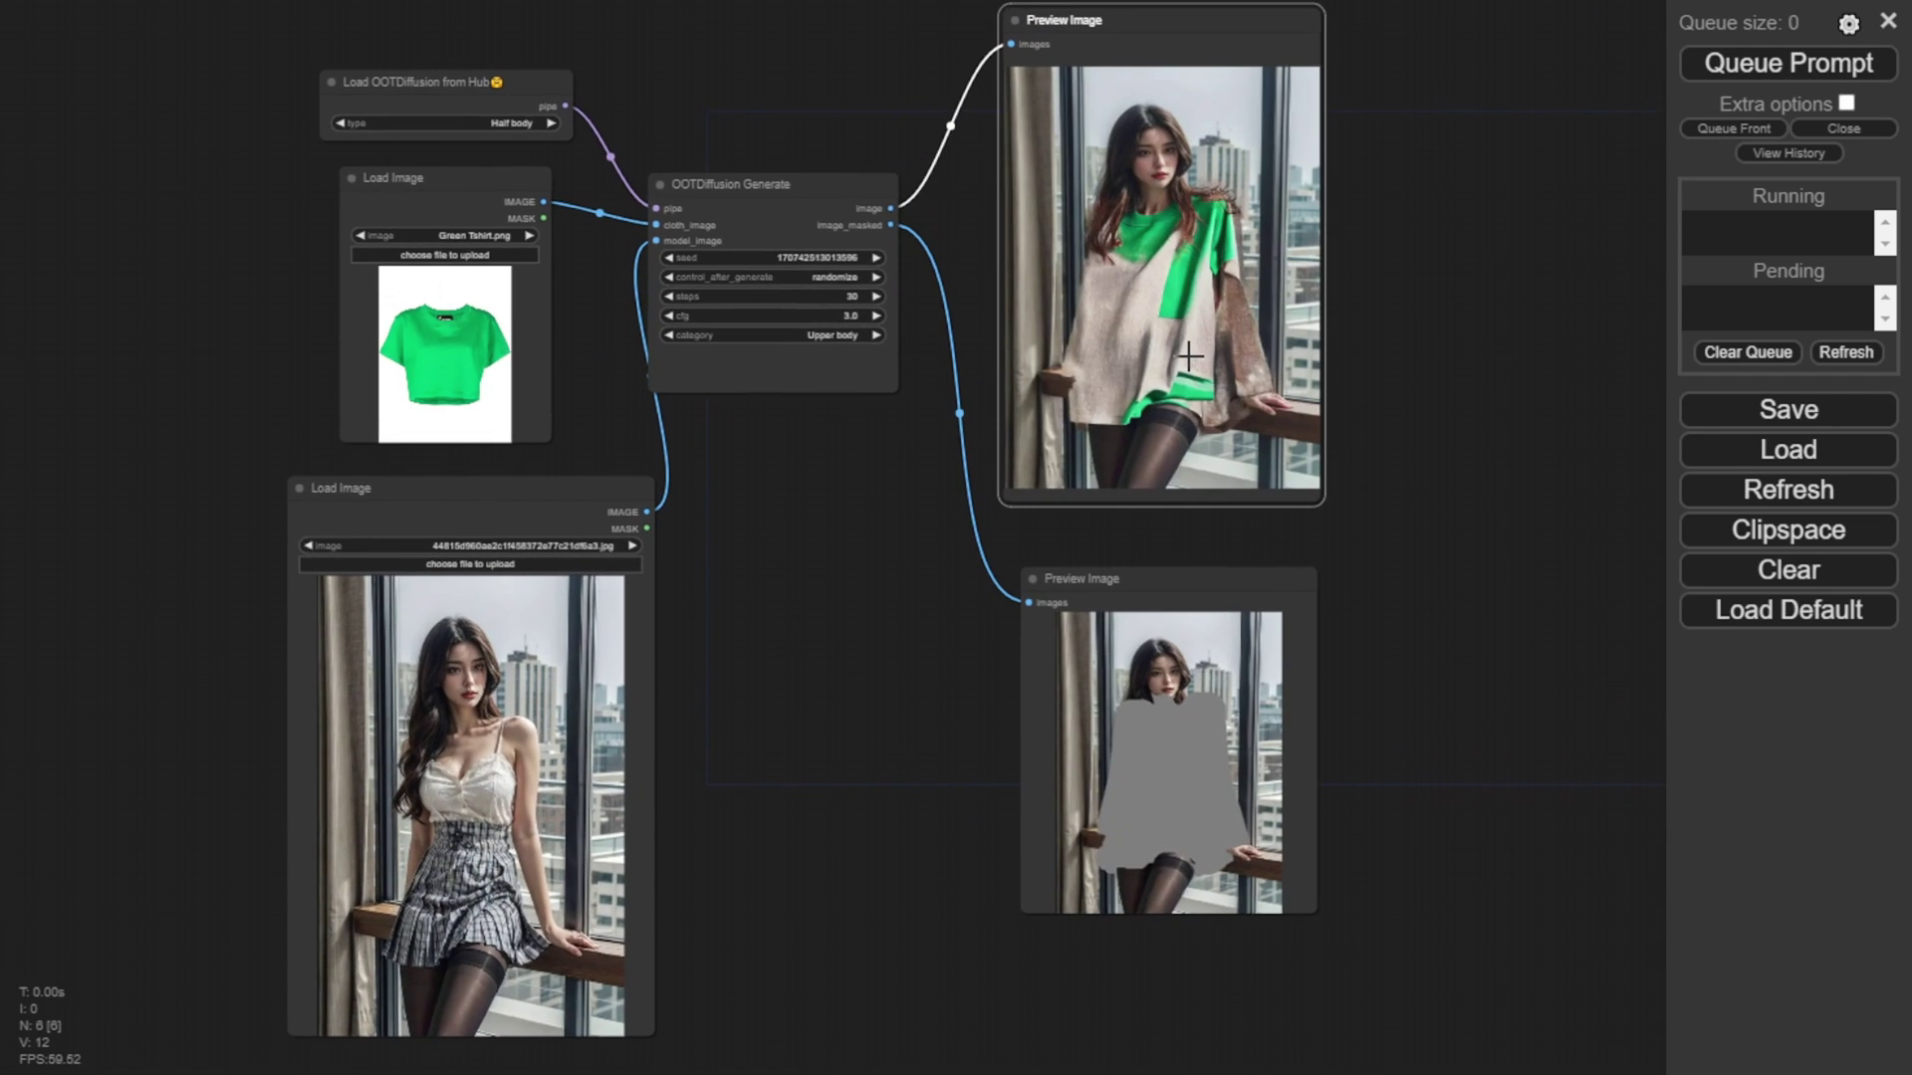
{"action": "scroll", "coordinate": [1189, 355], "scroll_direction": "up", "scroll_amount": 7}
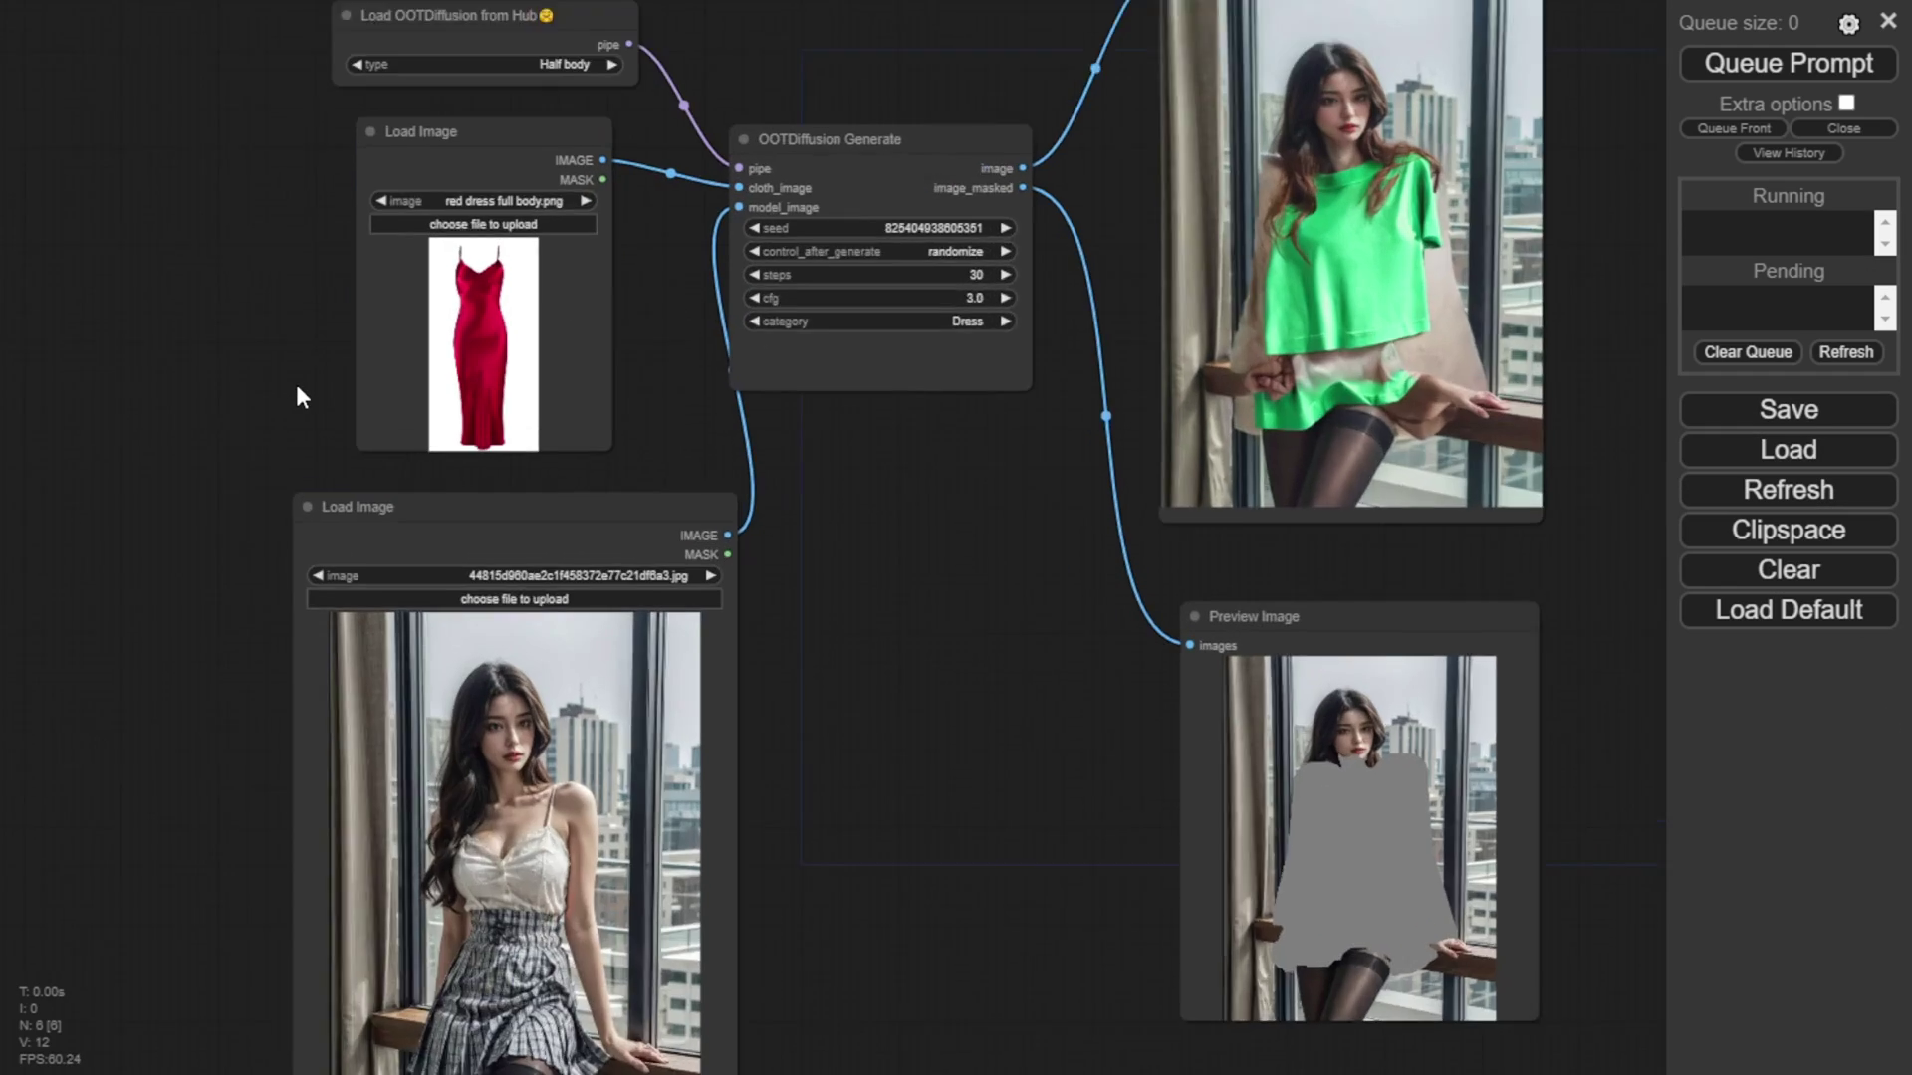
{"action": "scroll", "coordinate": [297, 382], "scroll_direction": "up", "scroll_amount": 4}
{"action": "scroll", "coordinate": [335, 349], "scroll_direction": "down", "scroll_amount": 5}
{"action": "left_click_drag", "start_coordinate": [332, 359], "coordinate": [289, 503]}
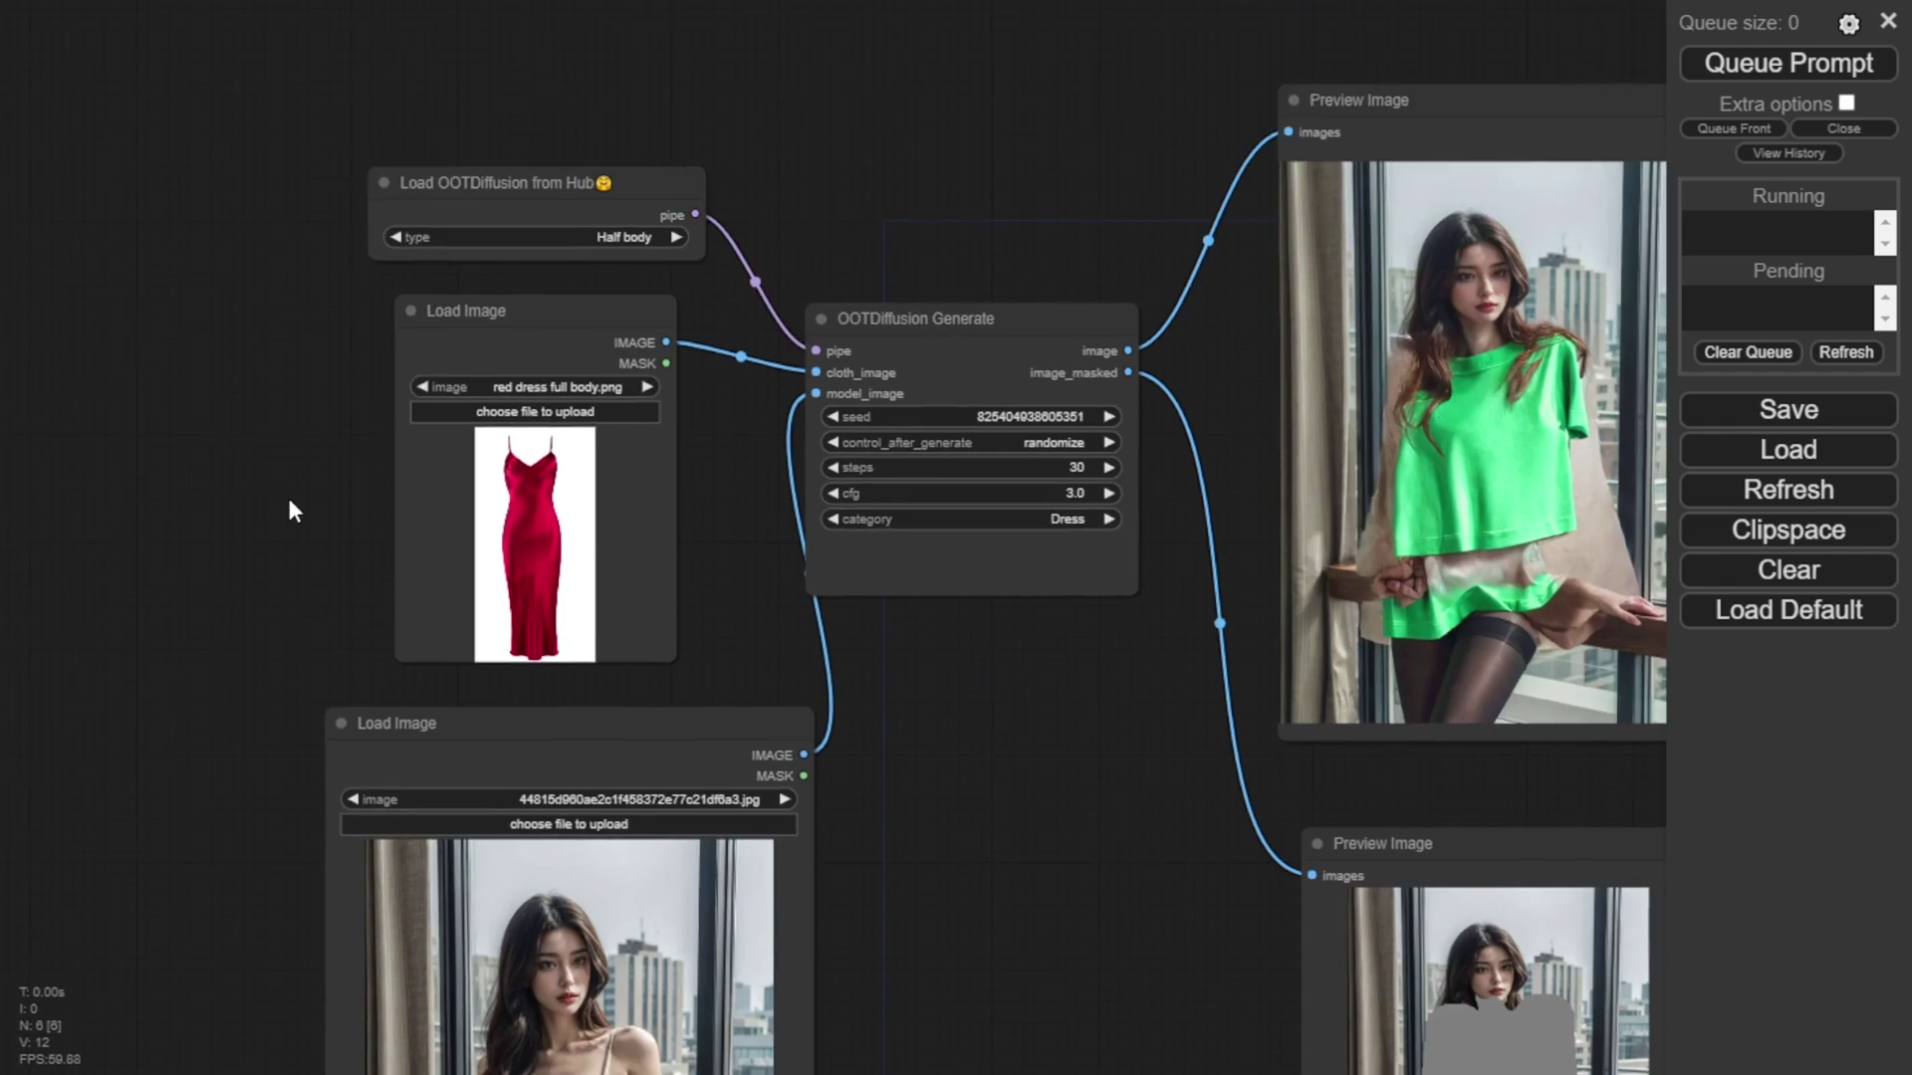
{"action": "left_click_drag", "start_coordinate": [495, 176], "coordinate": [472, 52]}
{"action": "left_click_drag", "start_coordinate": [487, 317], "coordinate": [414, 187]}
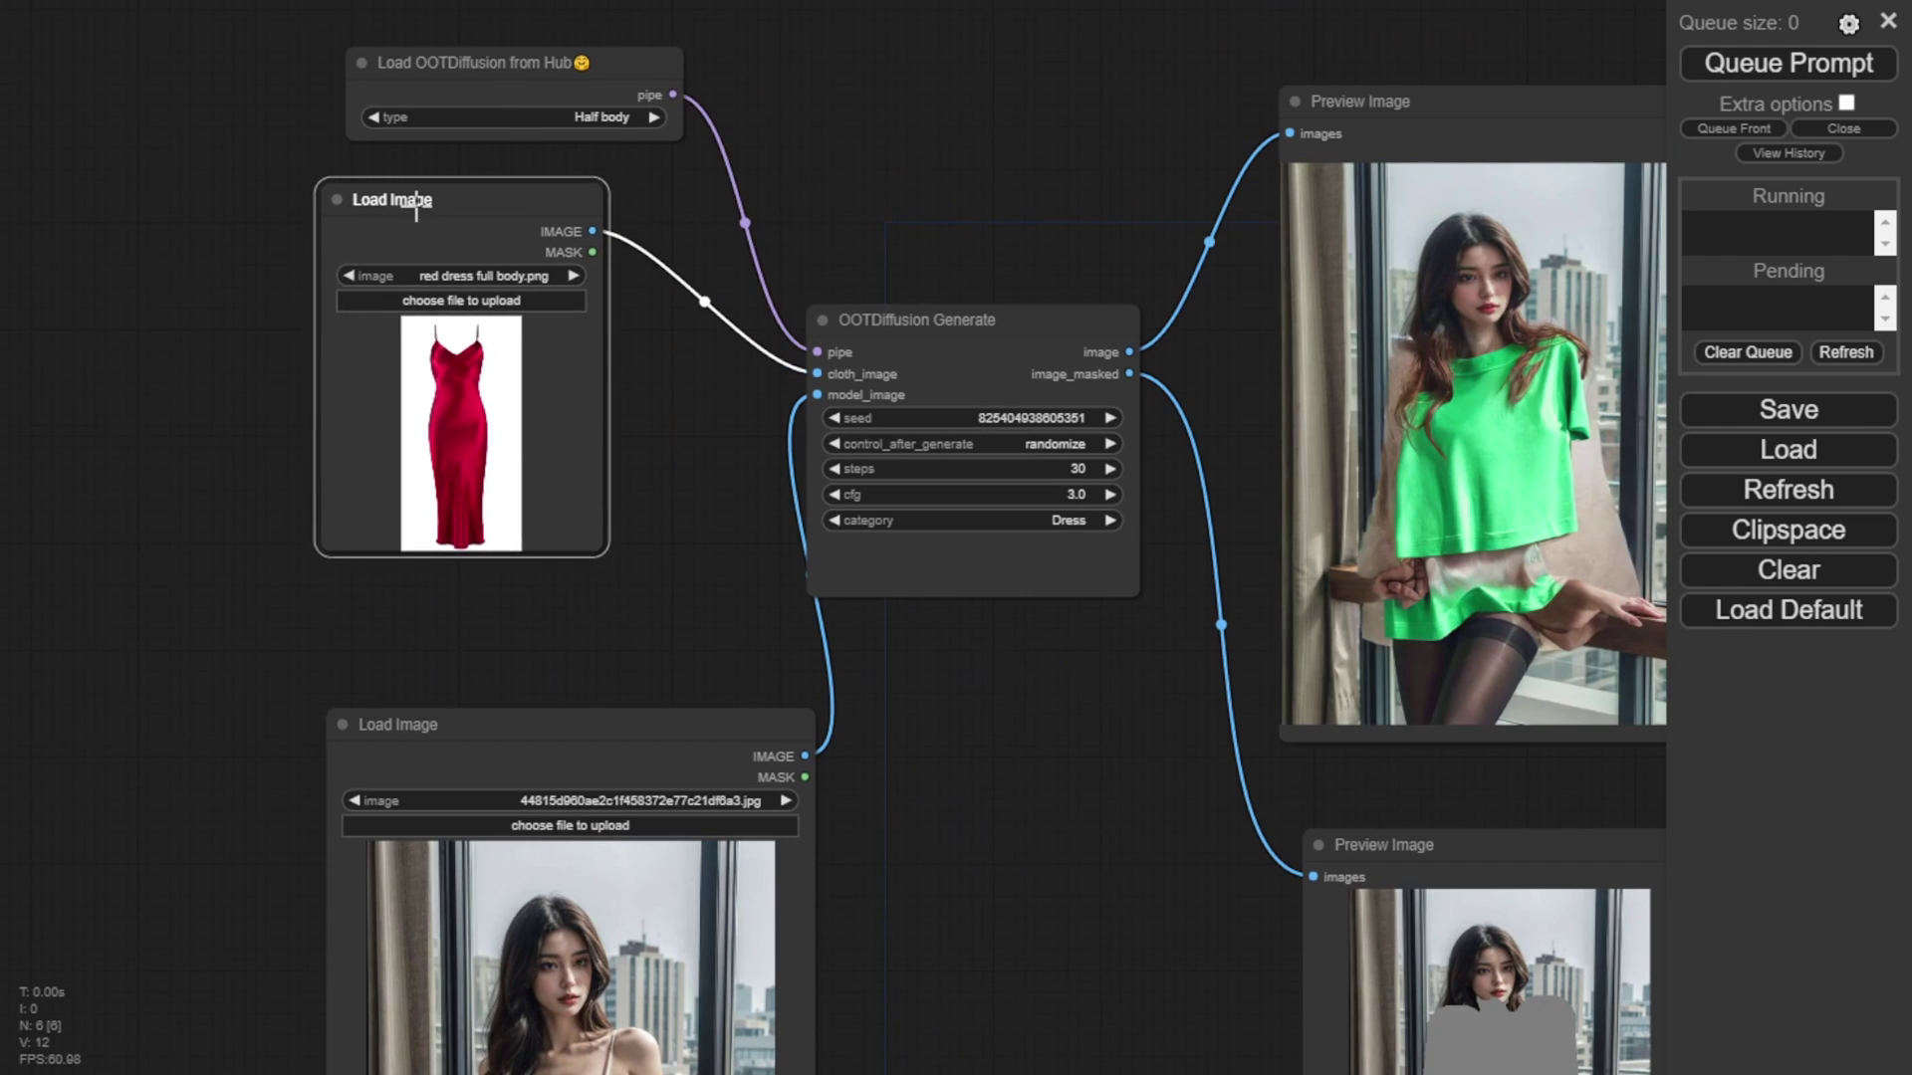
{"action": "left_click_drag", "start_coordinate": [610, 535], "coordinate": [726, 743]}
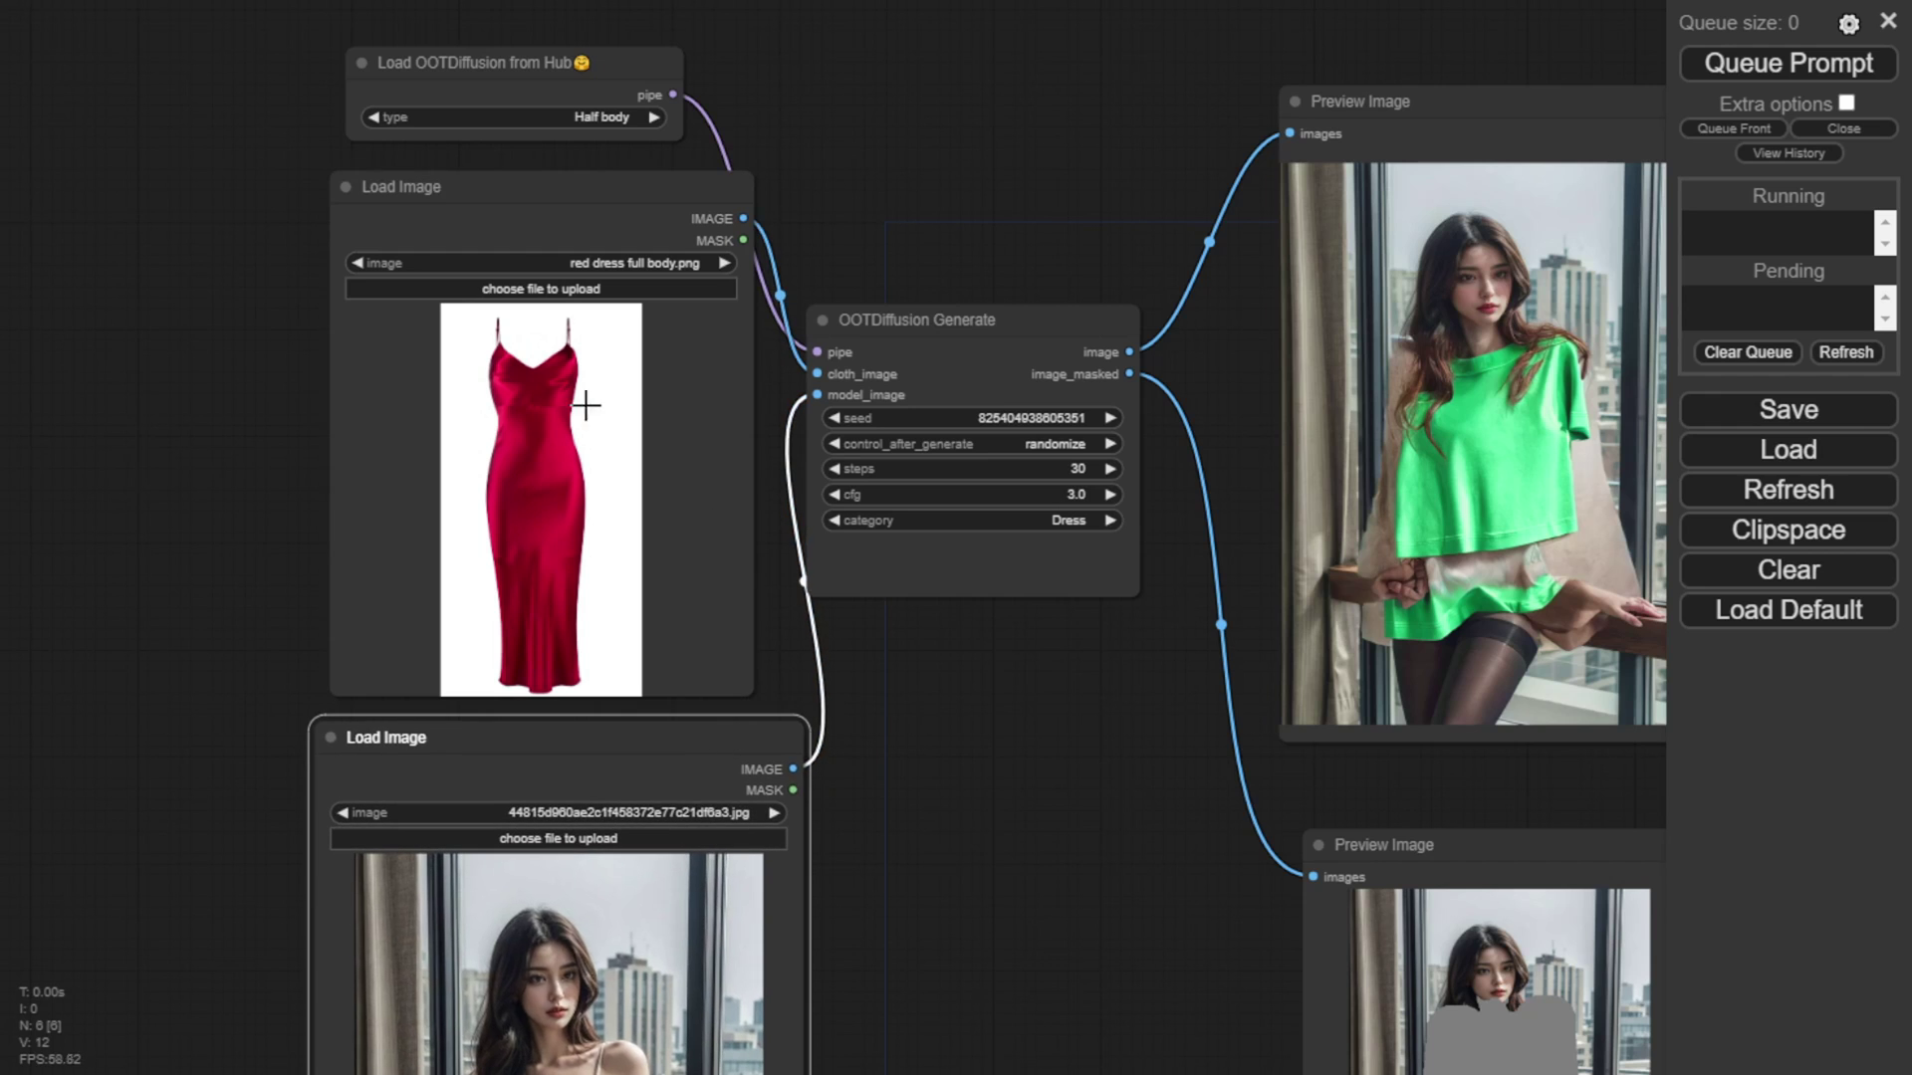
{"action": "left_click", "coordinate": [887, 333]}
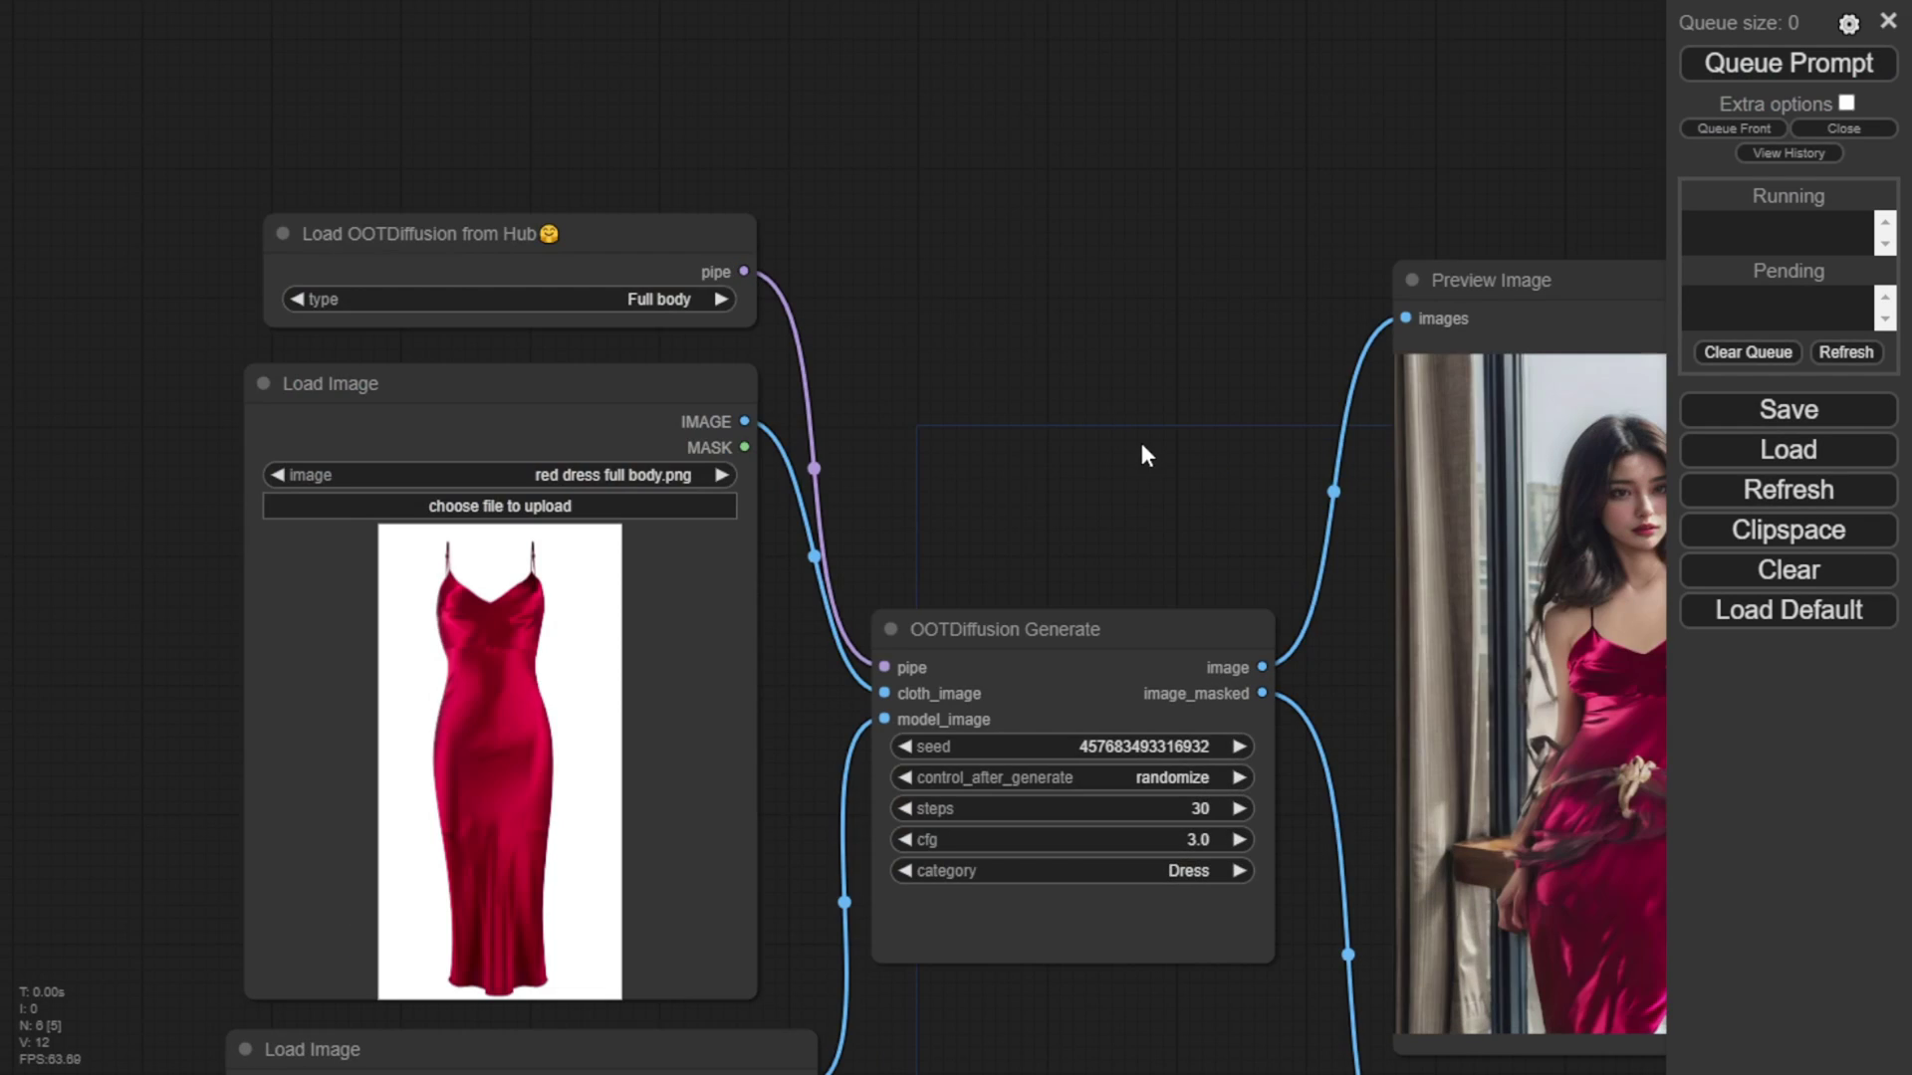
{"action": "left_click_drag", "start_coordinate": [1146, 453], "coordinate": [683, 256]}
{"action": "scroll", "coordinate": [704, 444], "scroll_direction": "down", "scroll_amount": 2}
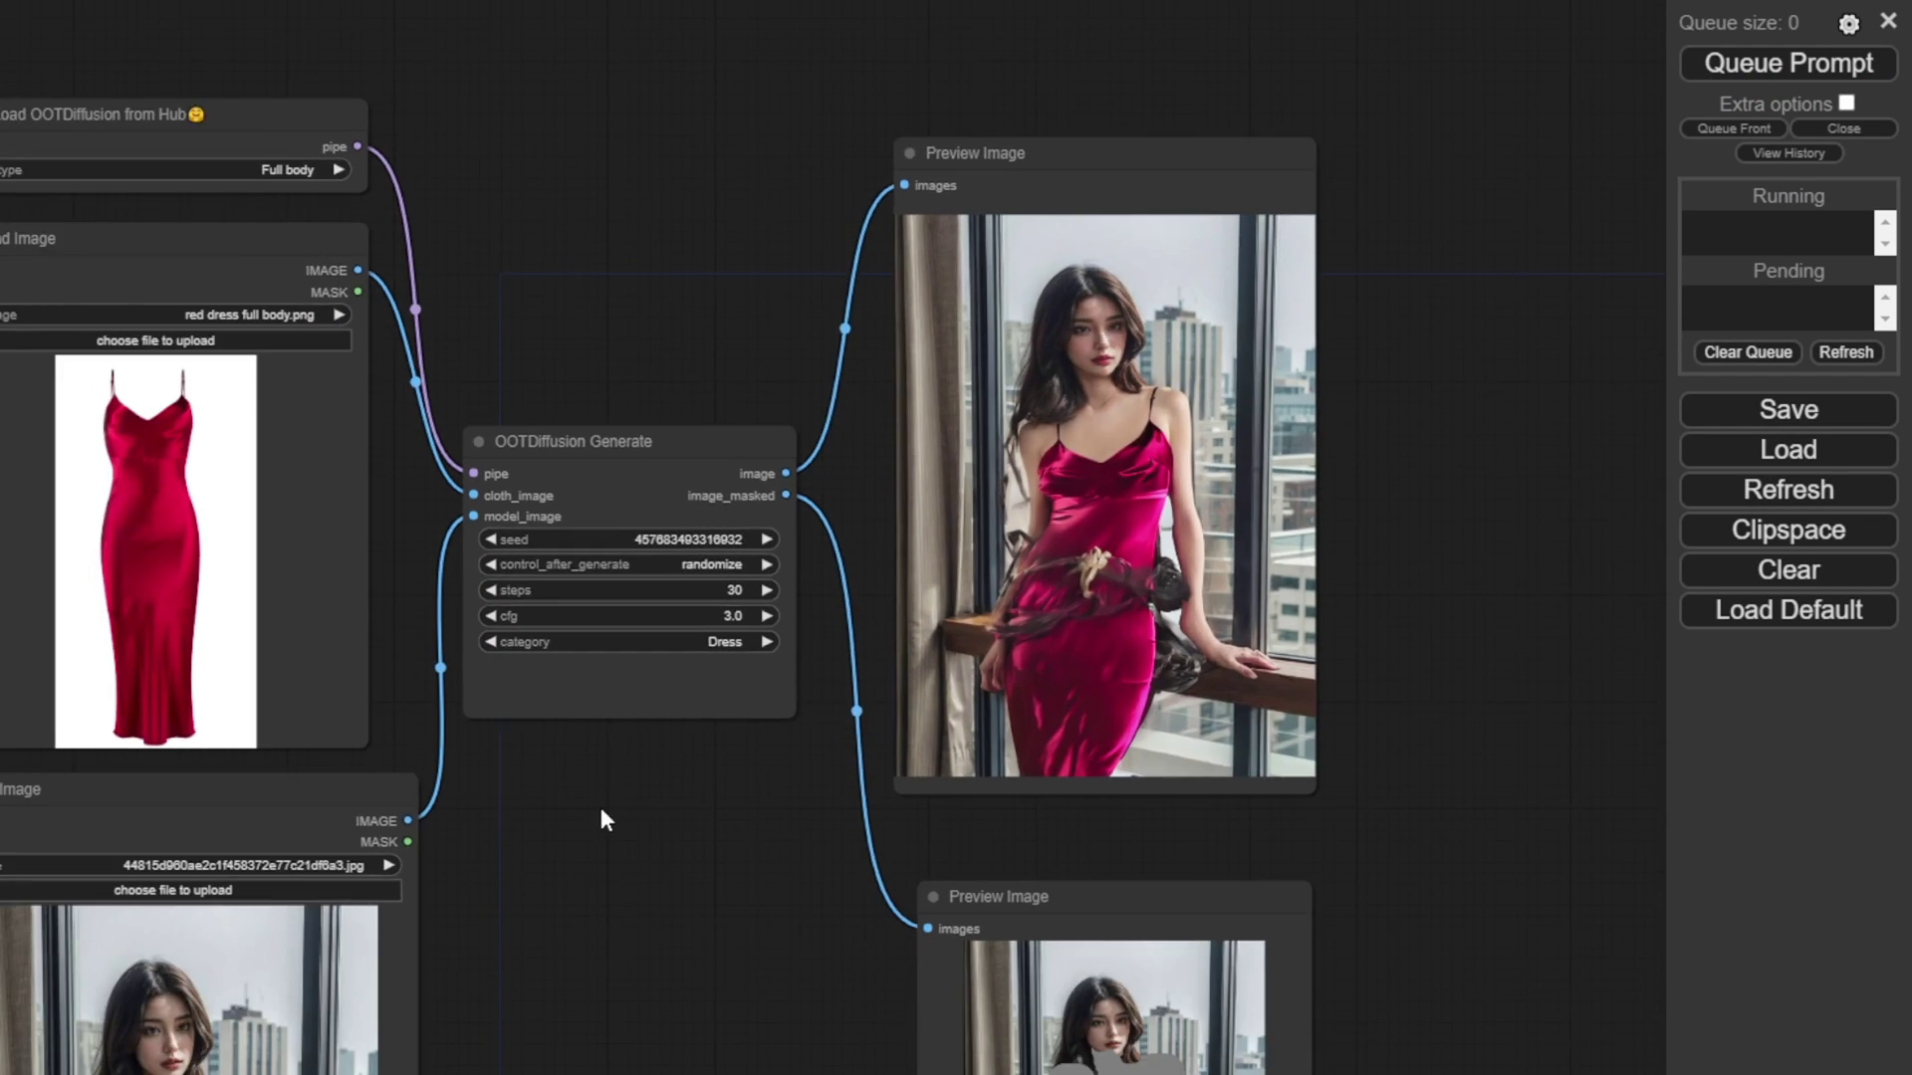
{"action": "scroll", "coordinate": [600, 816], "scroll_direction": "down", "scroll_amount": 2}
{"action": "left_click_drag", "start_coordinate": [589, 883], "coordinate": [580, 628]}
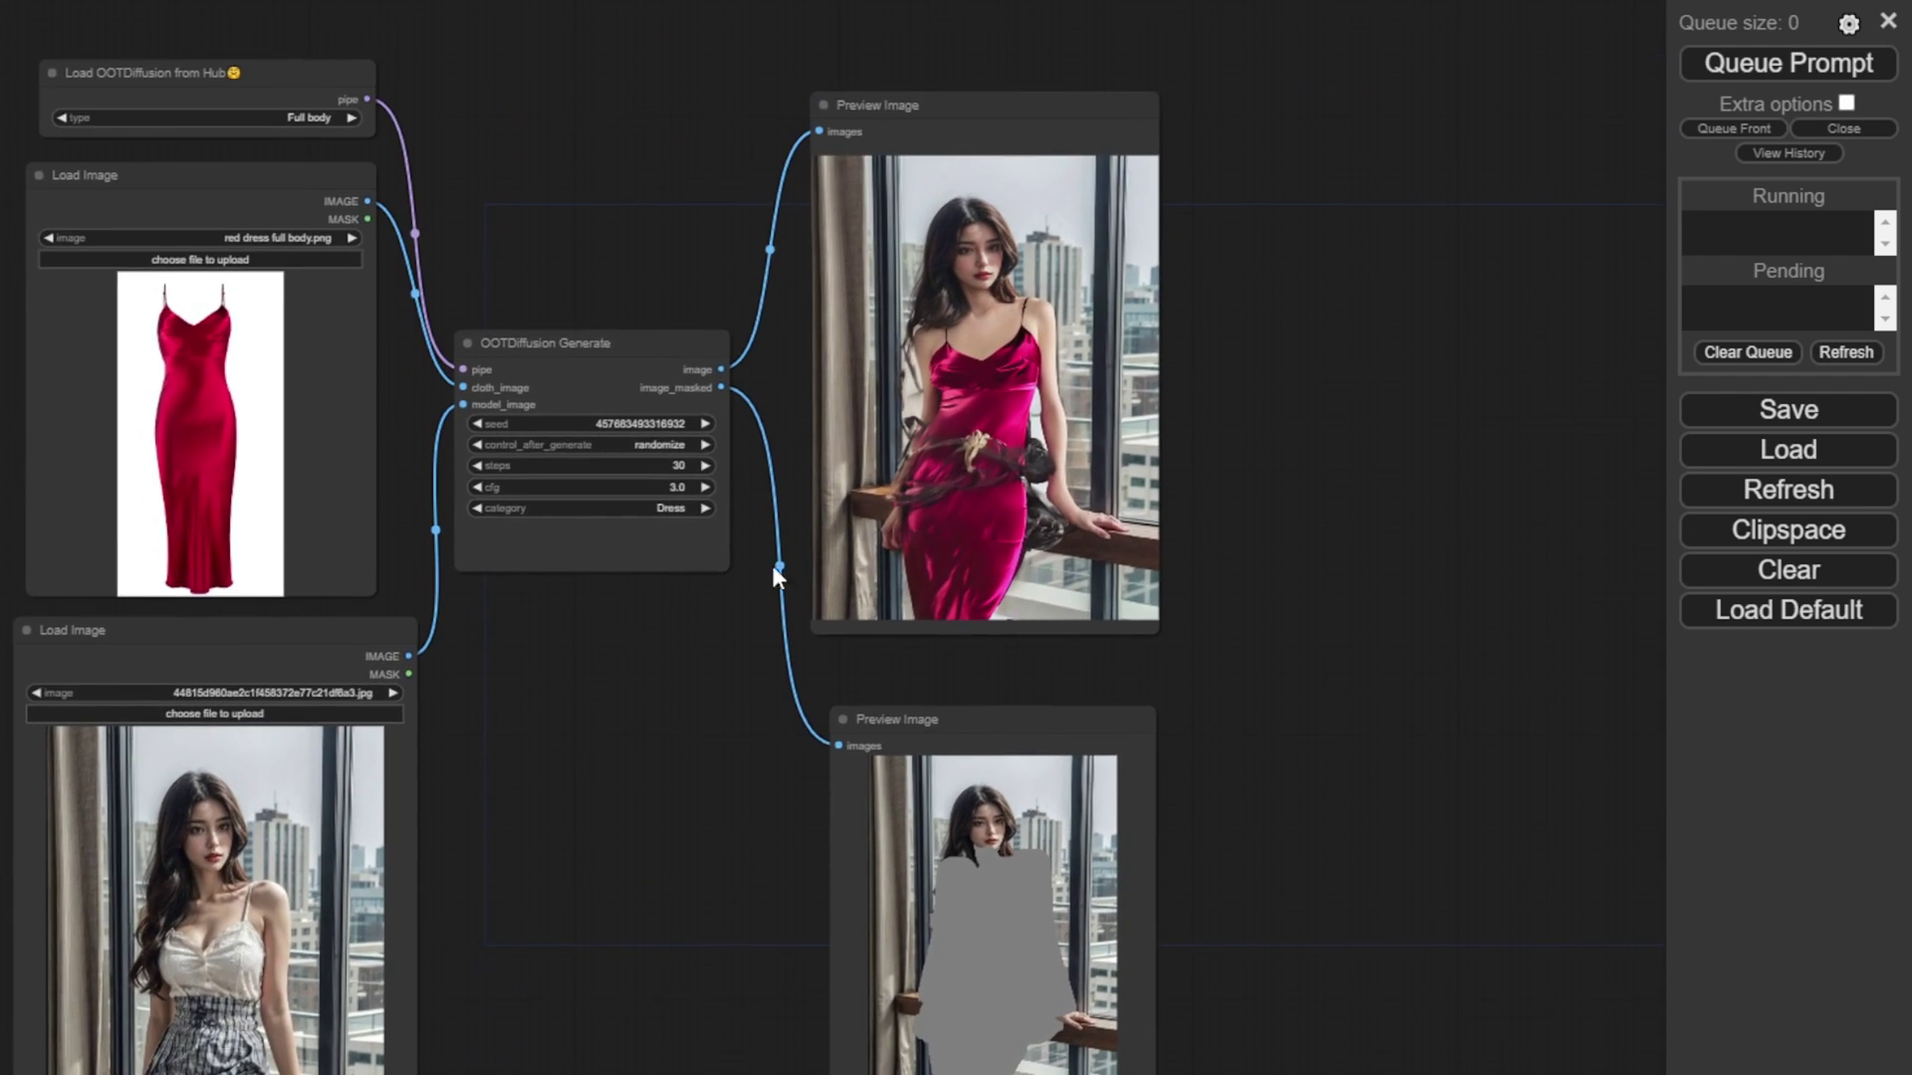
{"action": "scroll", "coordinate": [930, 547], "scroll_direction": "up", "scroll_amount": 6}
{"action": "scroll", "coordinate": [1113, 530], "scroll_direction": "up", "scroll_amount": 3}
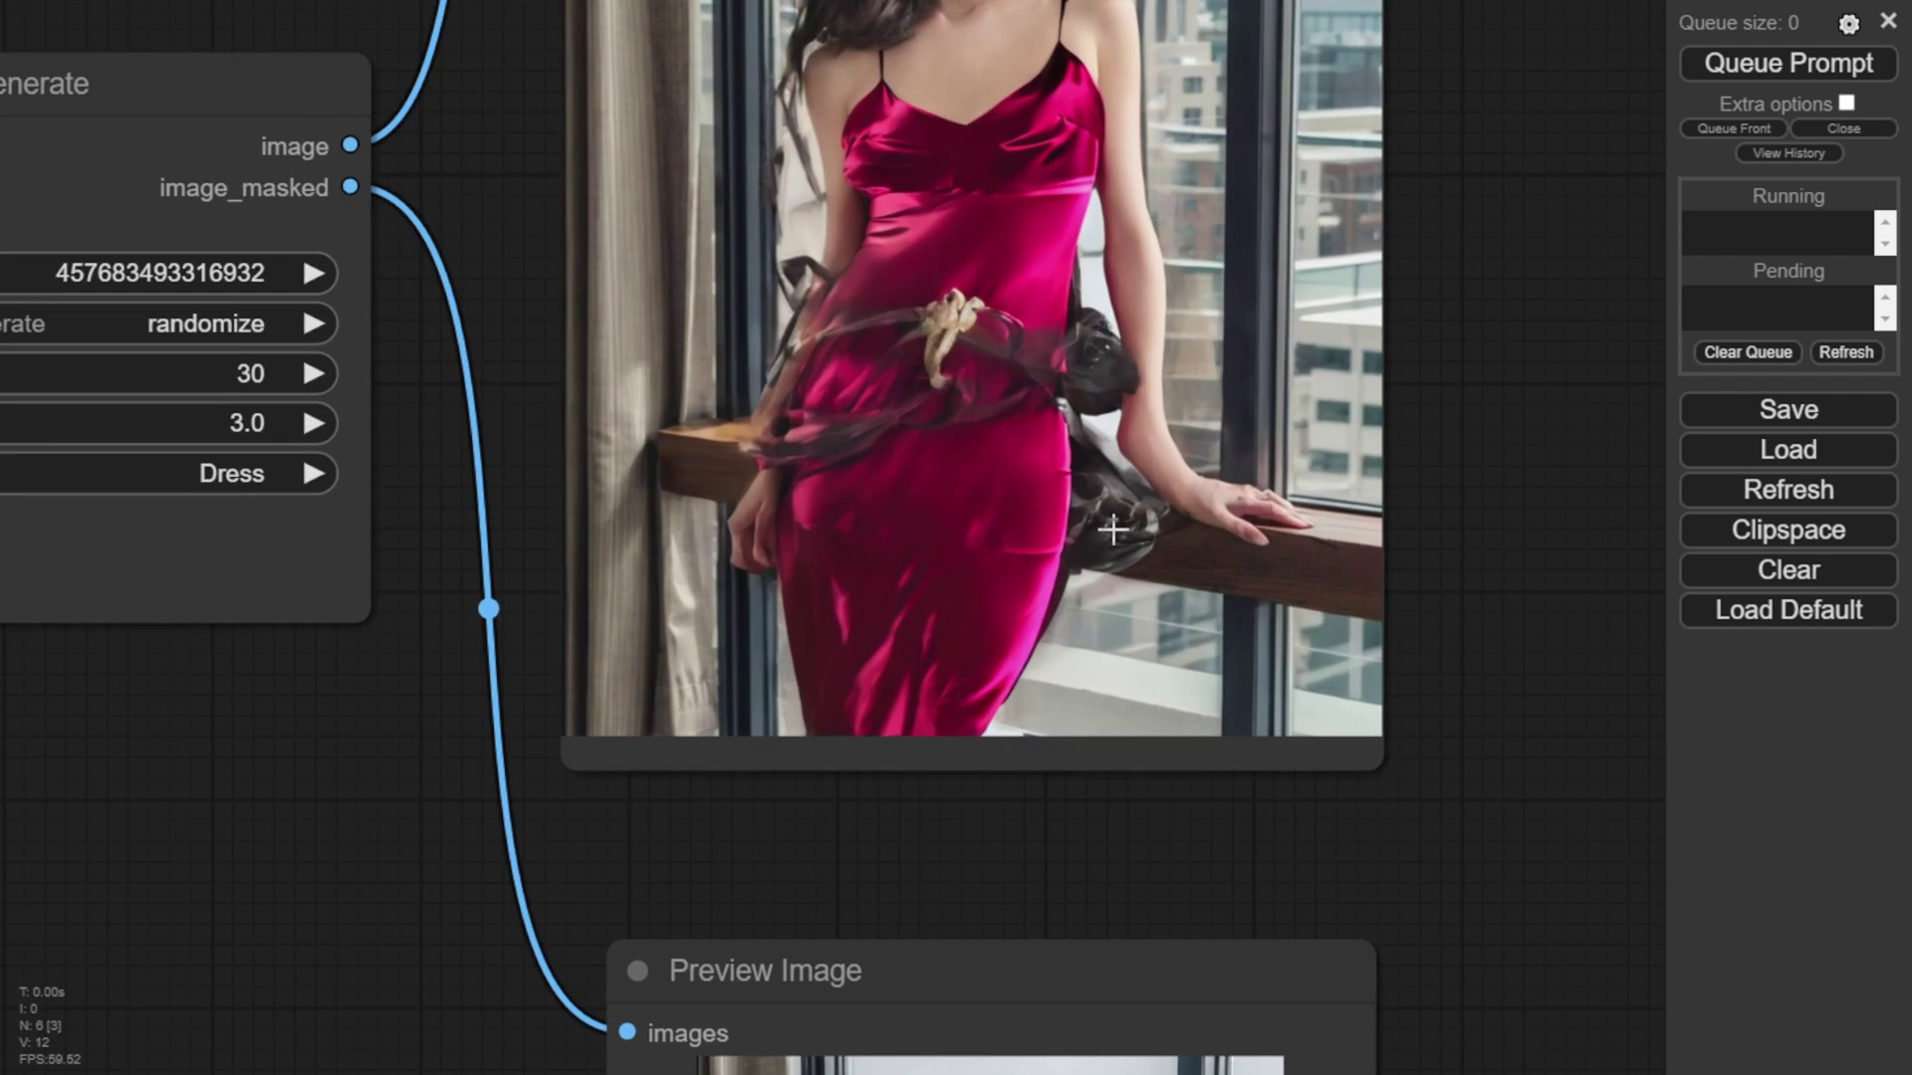
{"action": "scroll", "coordinate": [1113, 530], "scroll_direction": "up", "scroll_amount": 5}
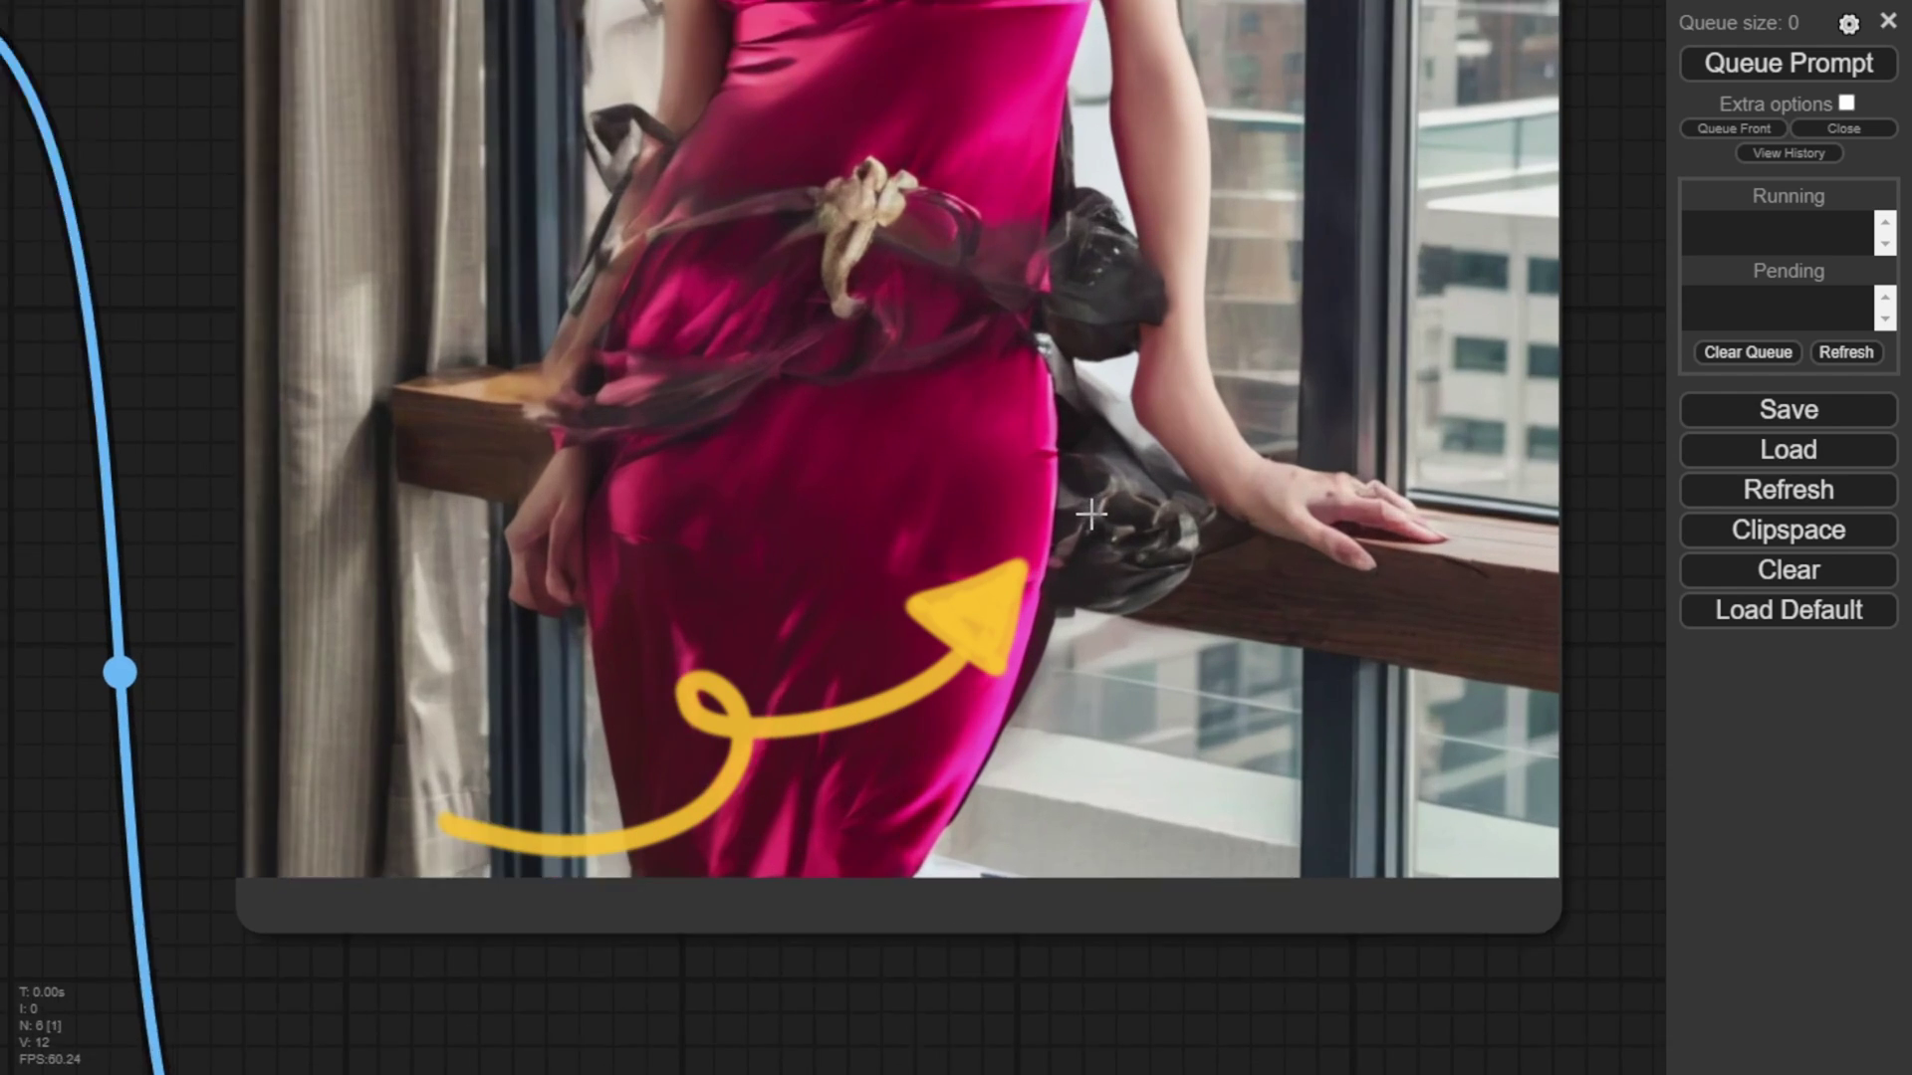
{"action": "scroll", "coordinate": [1092, 513], "scroll_direction": "up", "scroll_amount": 1}
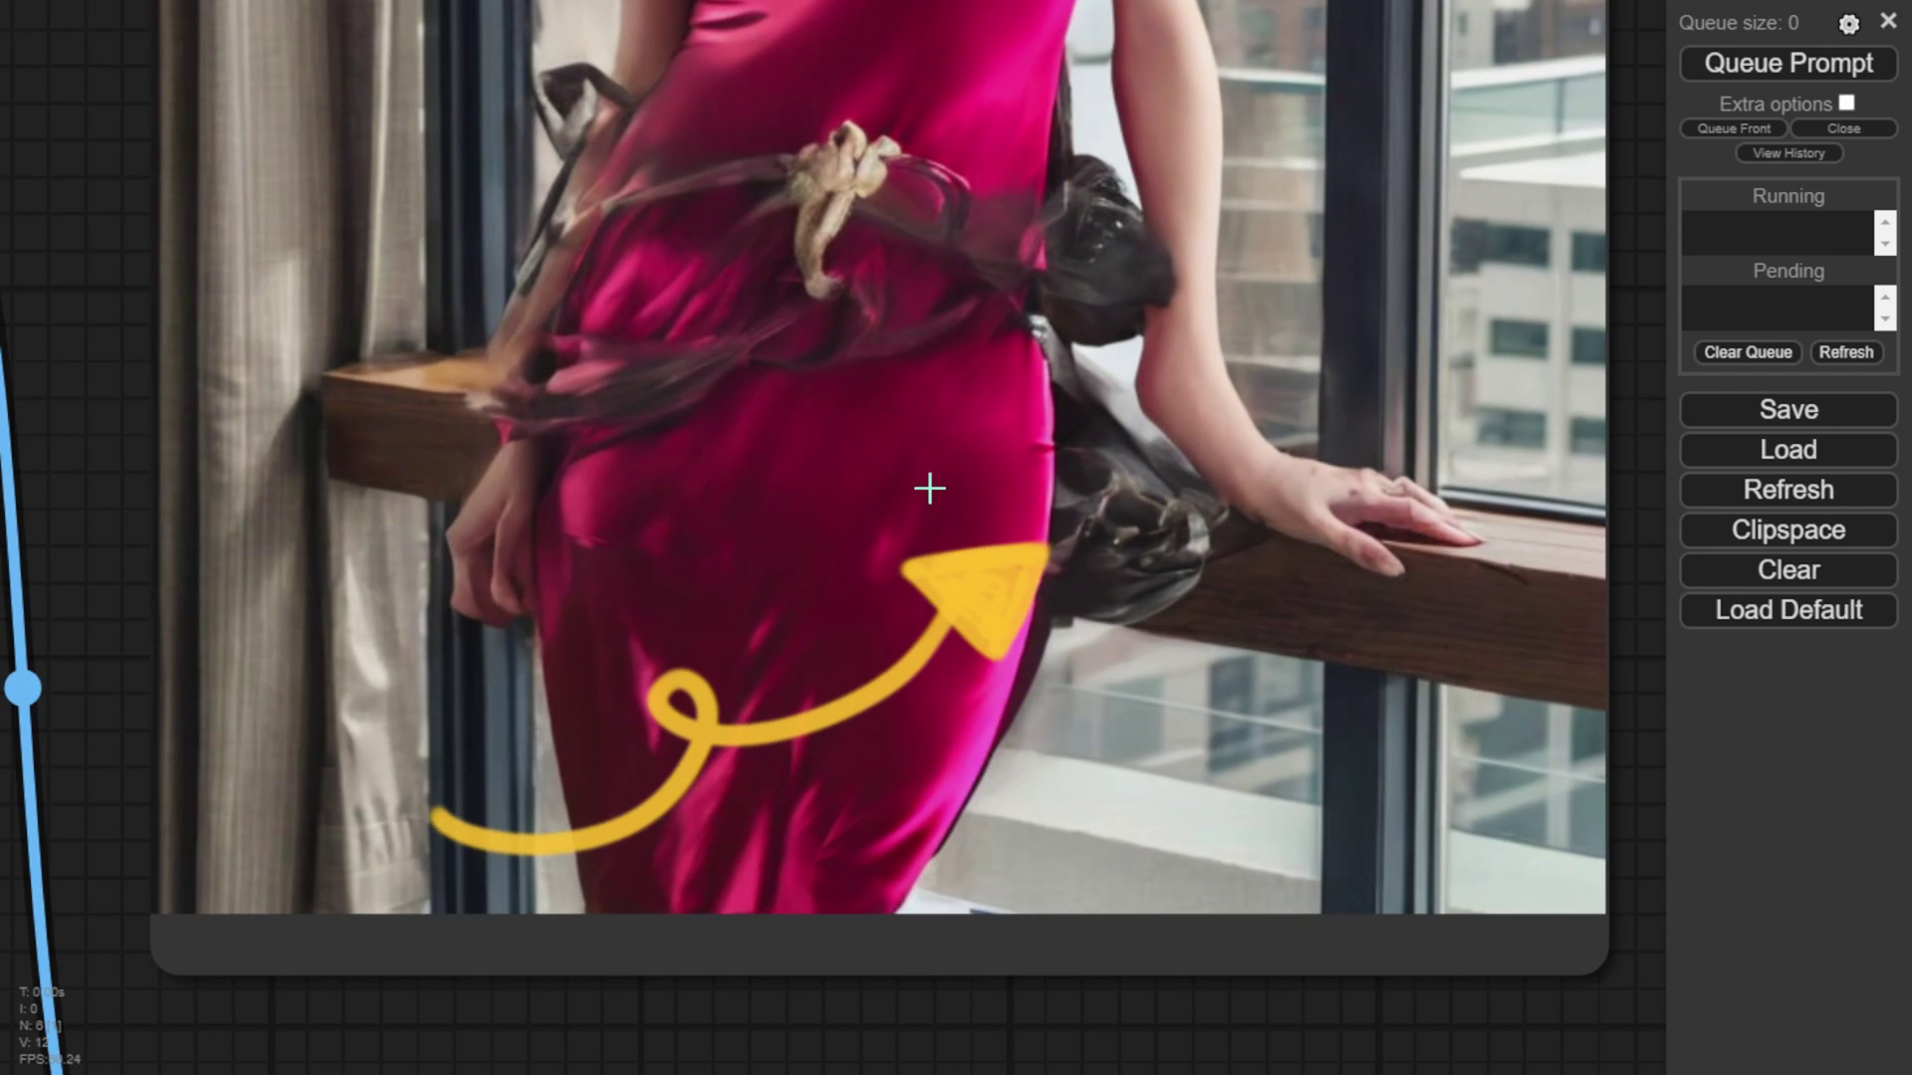
{"action": "scroll", "coordinate": [930, 488], "scroll_direction": "down", "scroll_amount": 12}
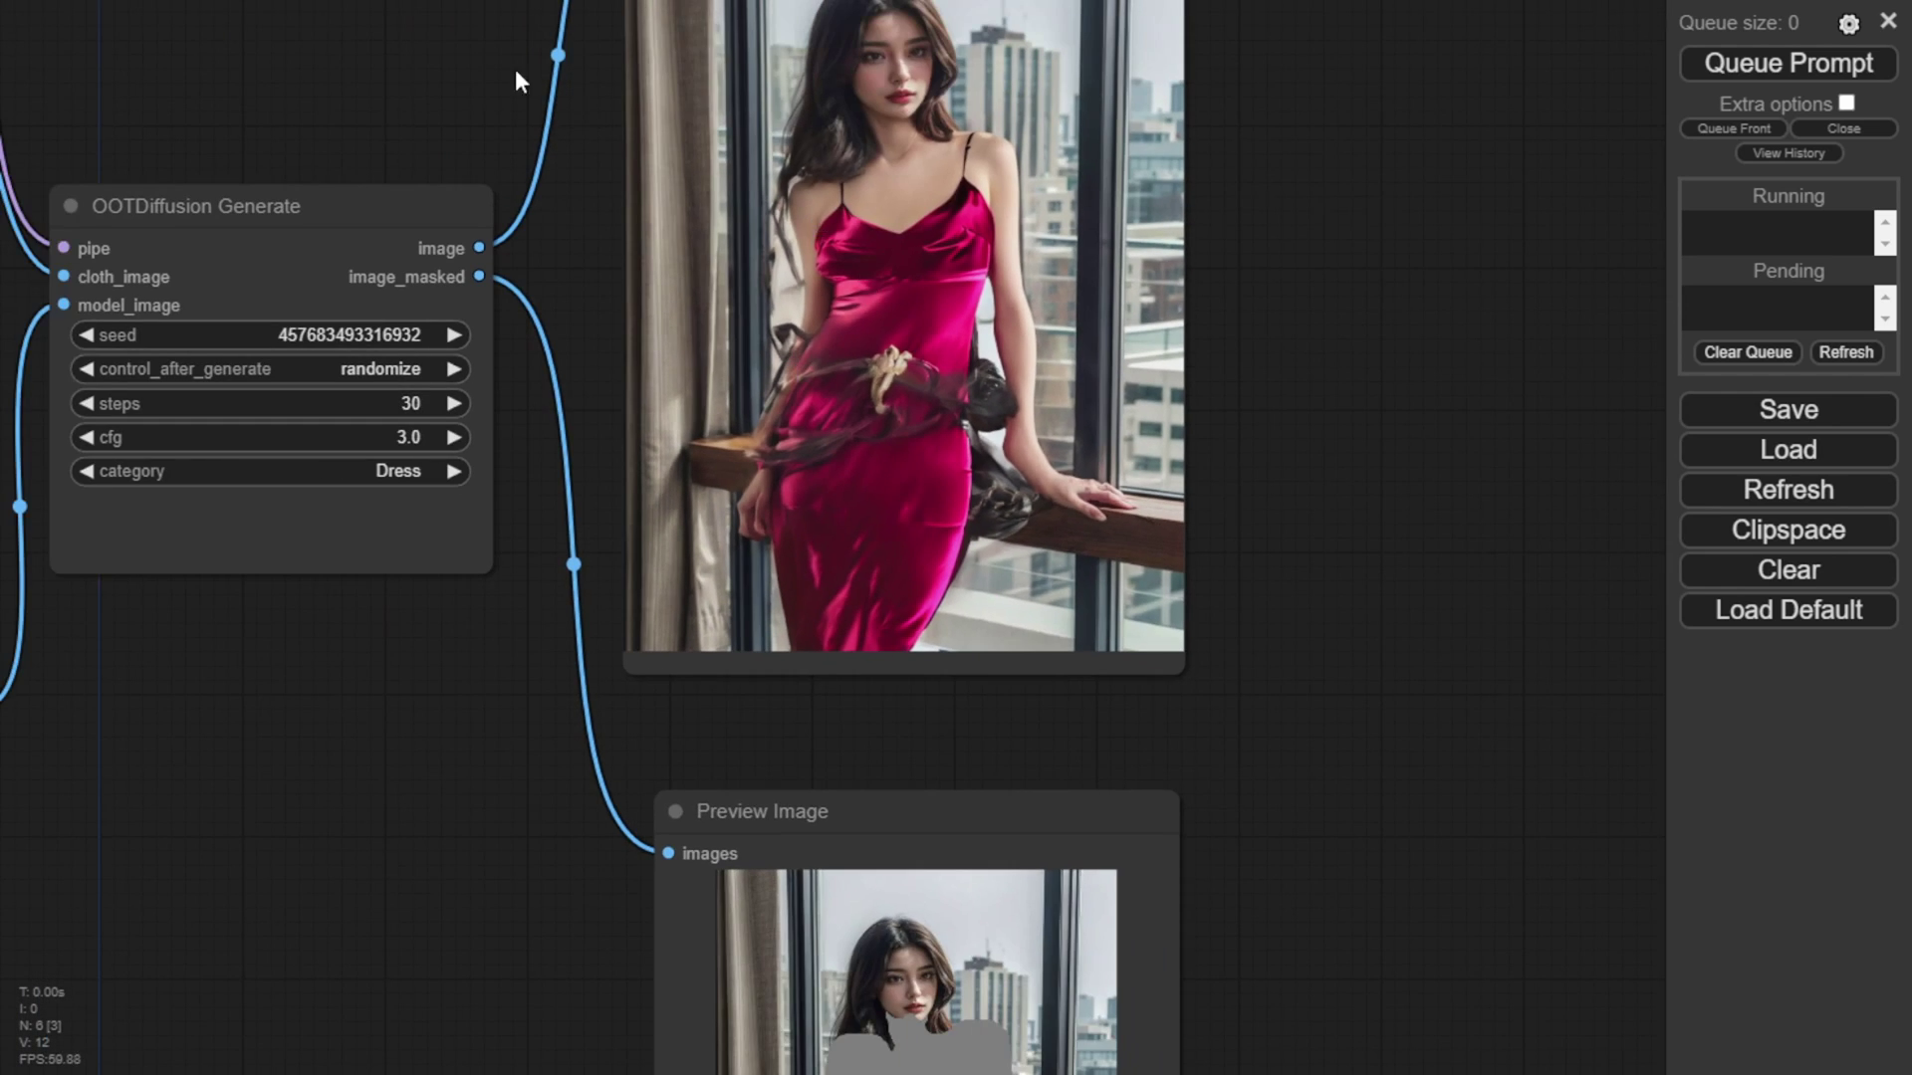
{"action": "scroll", "coordinate": [358, 226], "scroll_direction": "up", "scroll_amount": 3}
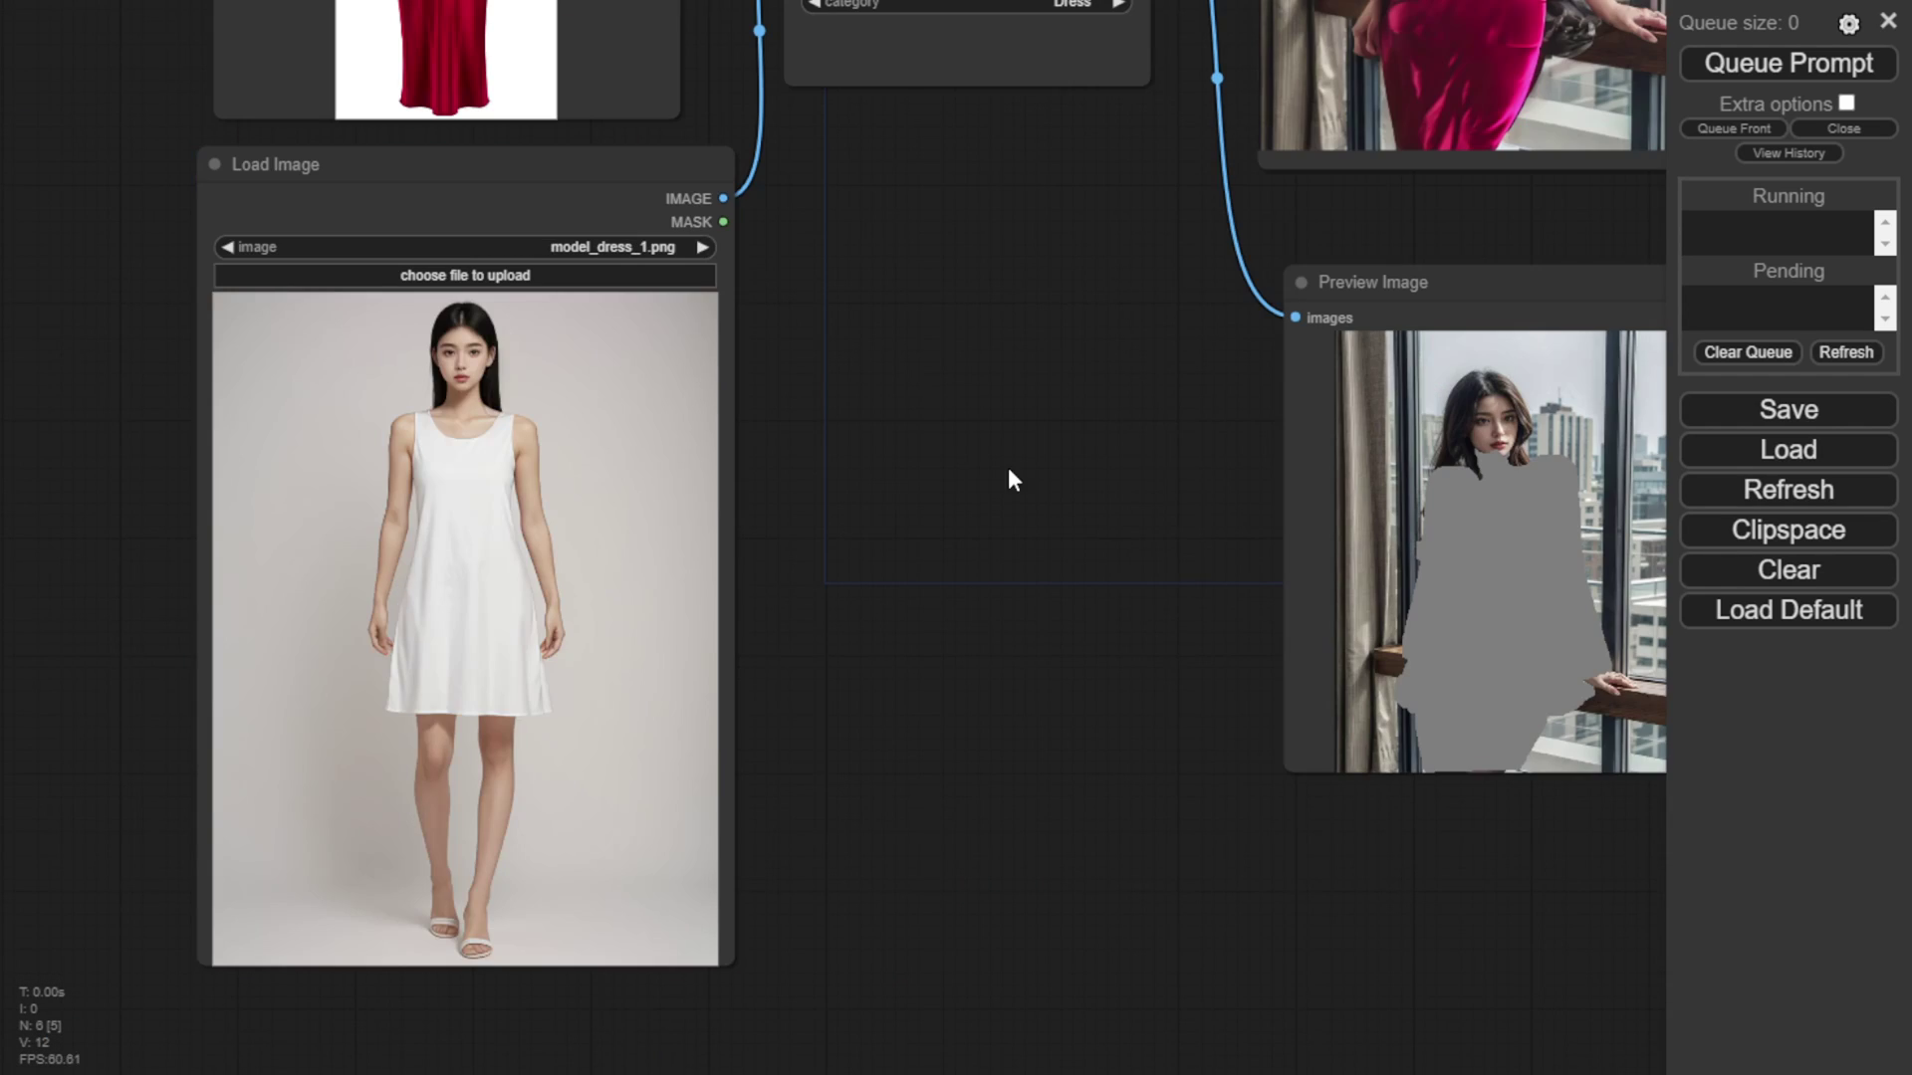
Run the try-on with model_dress_1.png as the model image and view the red dress result.
{"action": "scroll", "coordinate": [1008, 469], "scroll_direction": "down", "scroll_amount": 5}
{"action": "left_click_drag", "start_coordinate": [922, 664], "coordinate": [845, 659]}
{"action": "scroll", "coordinate": [799, 649], "scroll_direction": "up", "scroll_amount": 4}
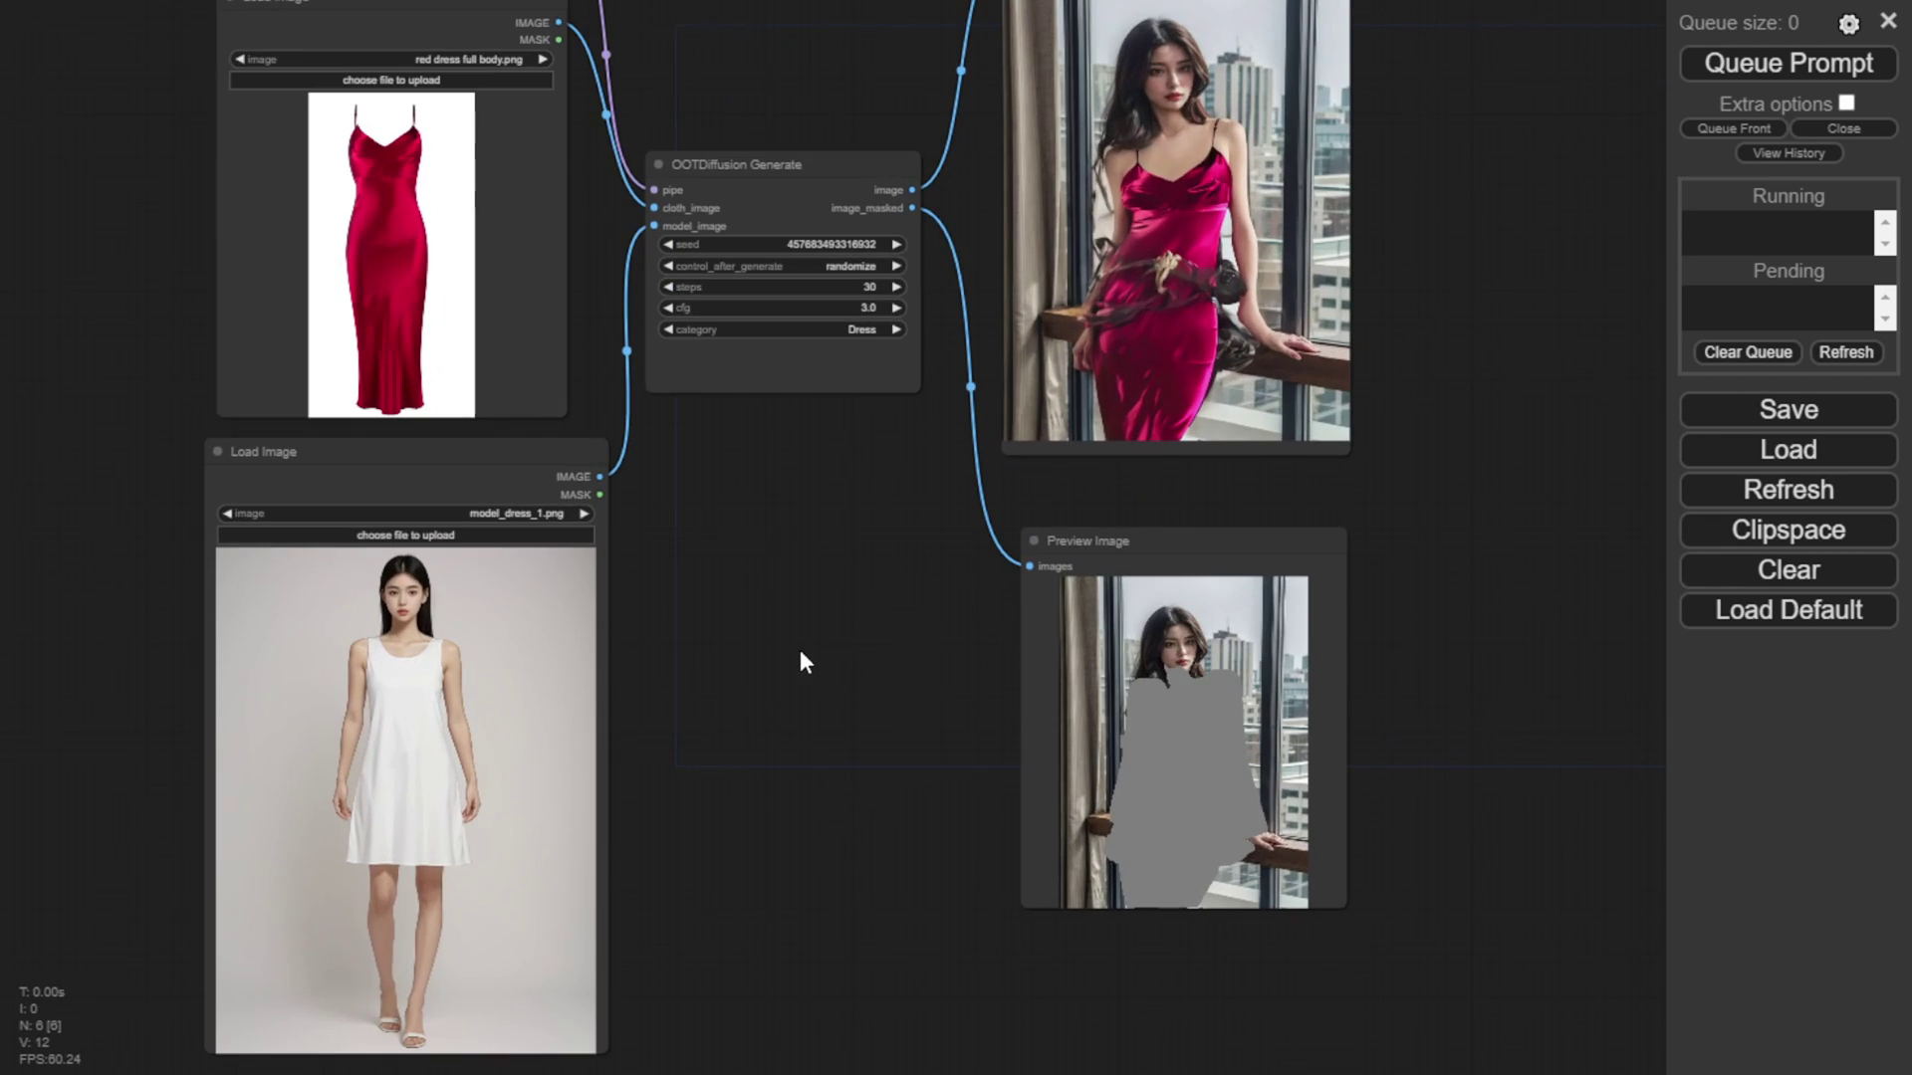
{"action": "left_click", "coordinate": [1779, 66]}
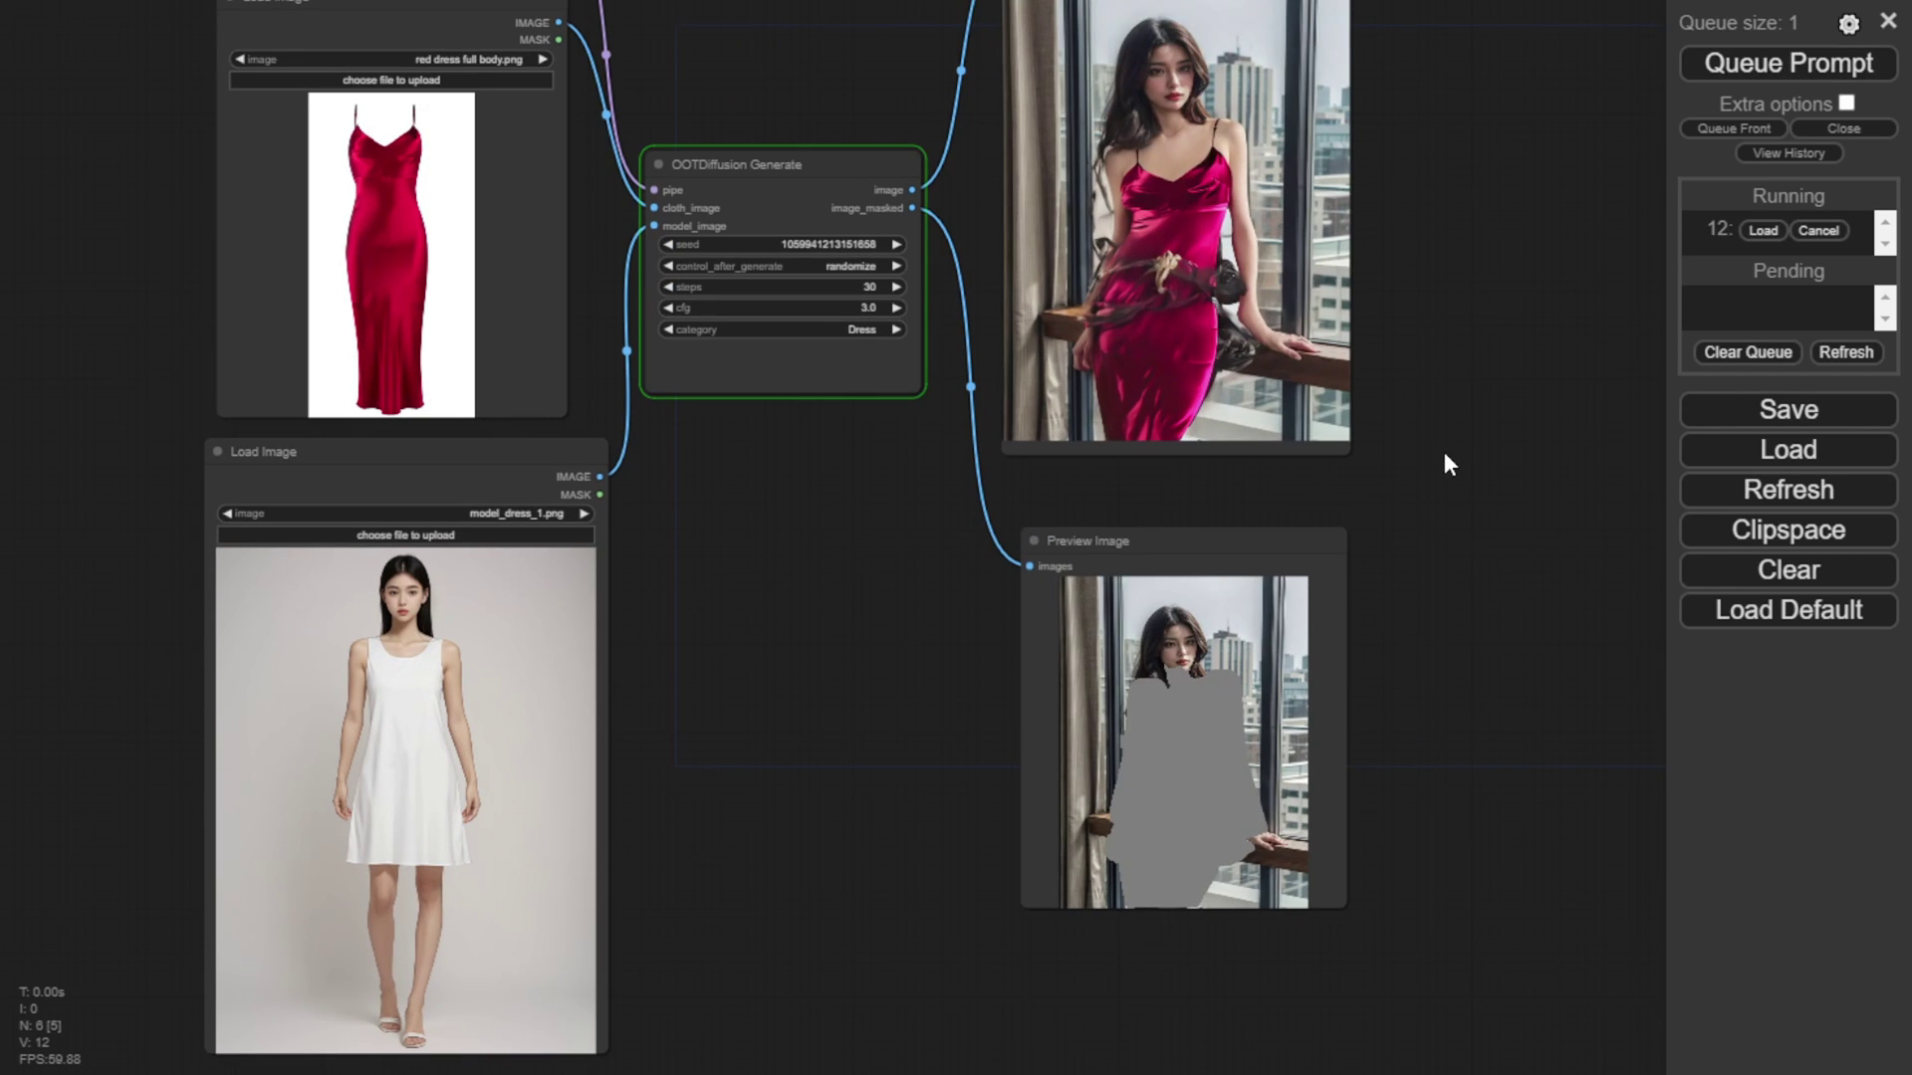
{"action": "left_click_drag", "start_coordinate": [1556, 357], "coordinate": [1519, 555]}
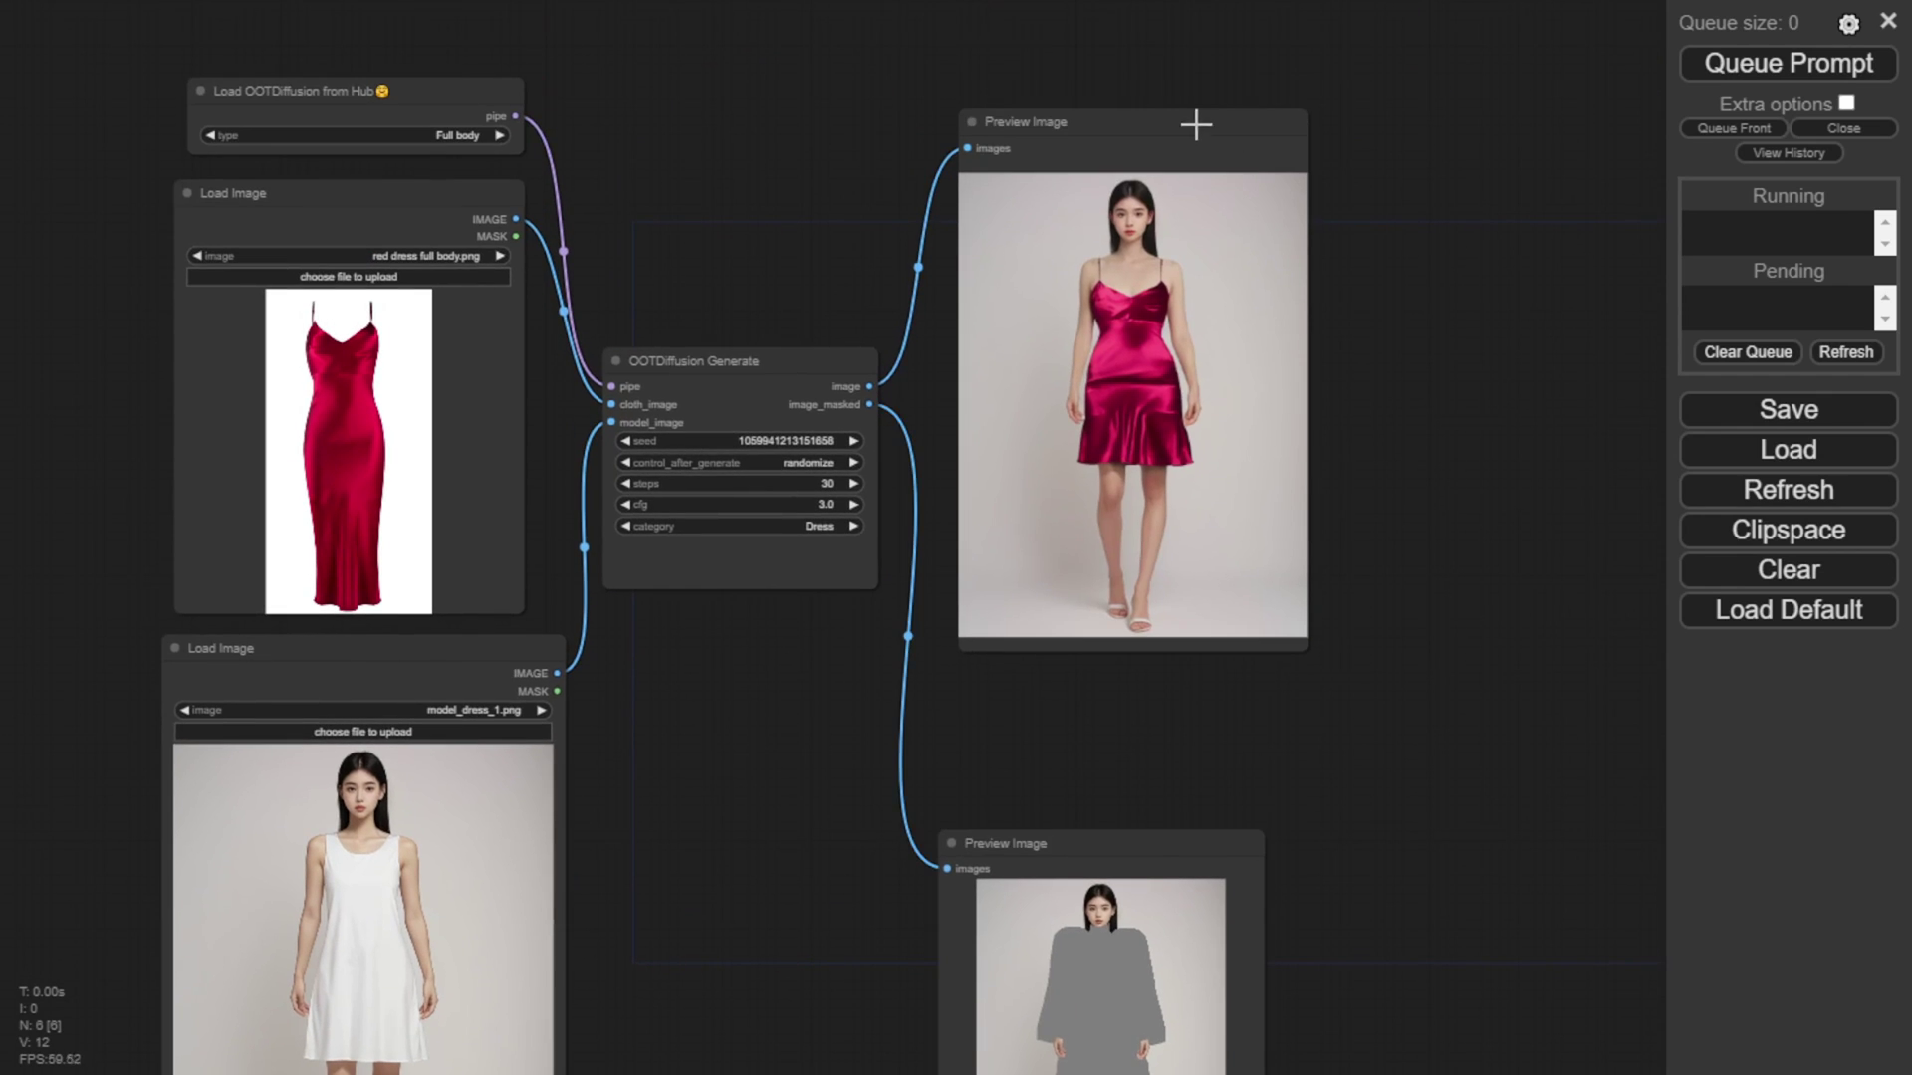
{"action": "left_click_drag", "start_coordinate": [1199, 123], "coordinate": [1185, 241]}
Generate the striped cloth_dress_1.jpg dress try-on and look over the new result.
{"action": "scroll", "coordinate": [1323, 444], "scroll_direction": "up", "scroll_amount": 3}
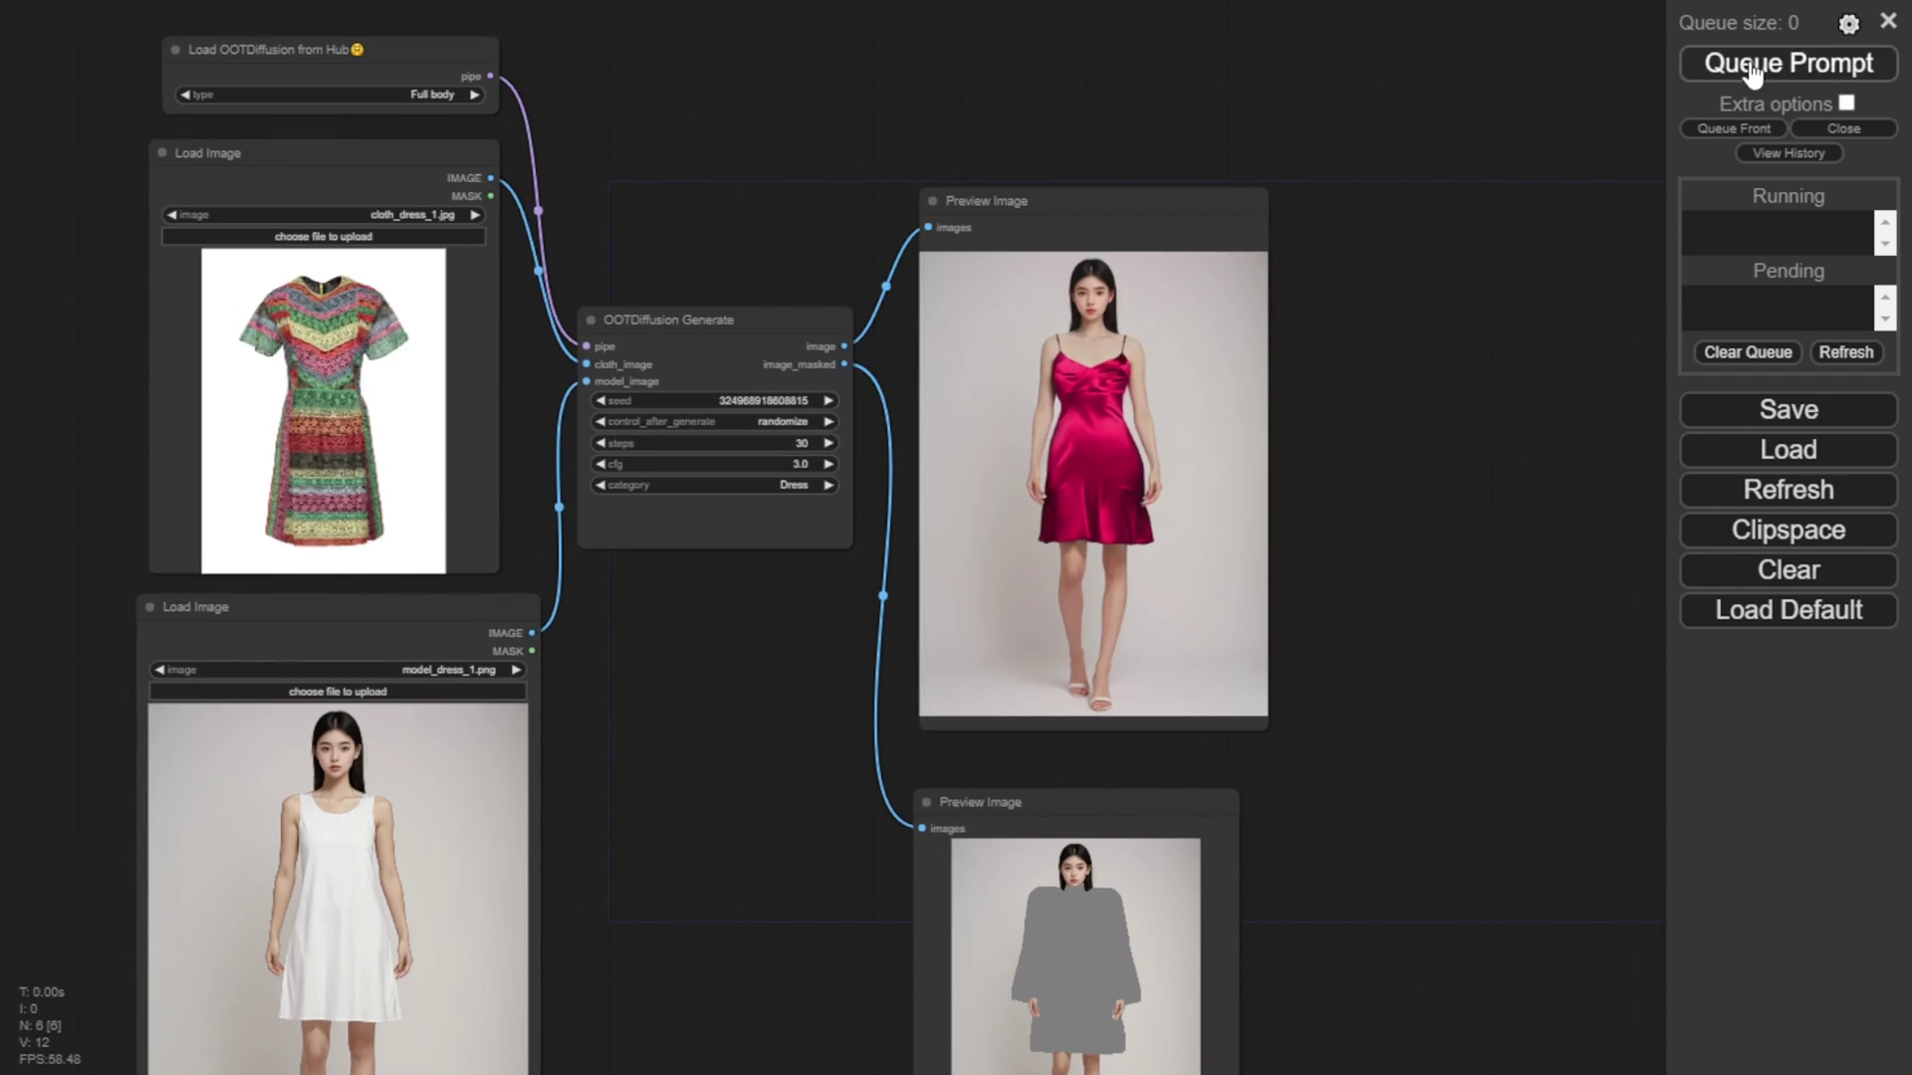
{"action": "left_click", "coordinate": [1738, 63]}
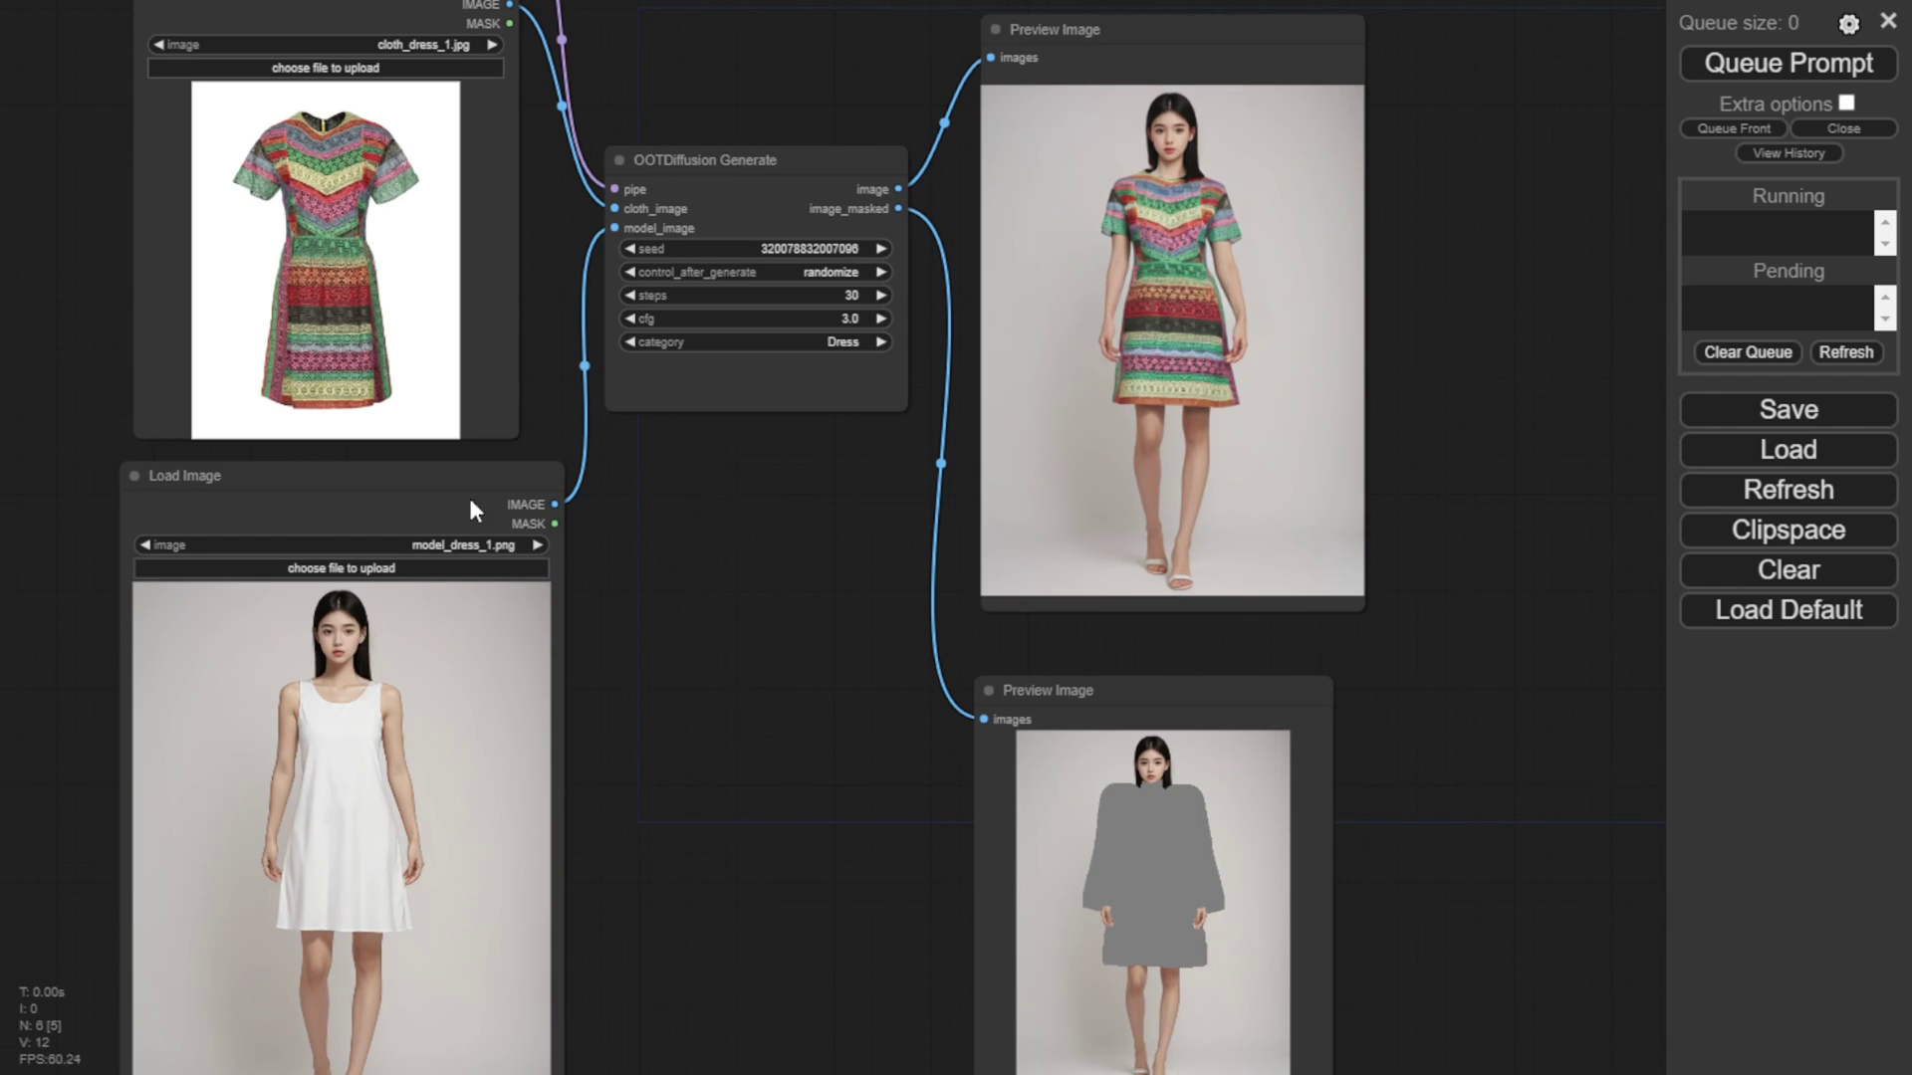
{"action": "left_click_drag", "start_coordinate": [596, 479], "coordinate": [542, 691]}
{"action": "scroll", "coordinate": [996, 607], "scroll_direction": "up", "scroll_amount": 10}
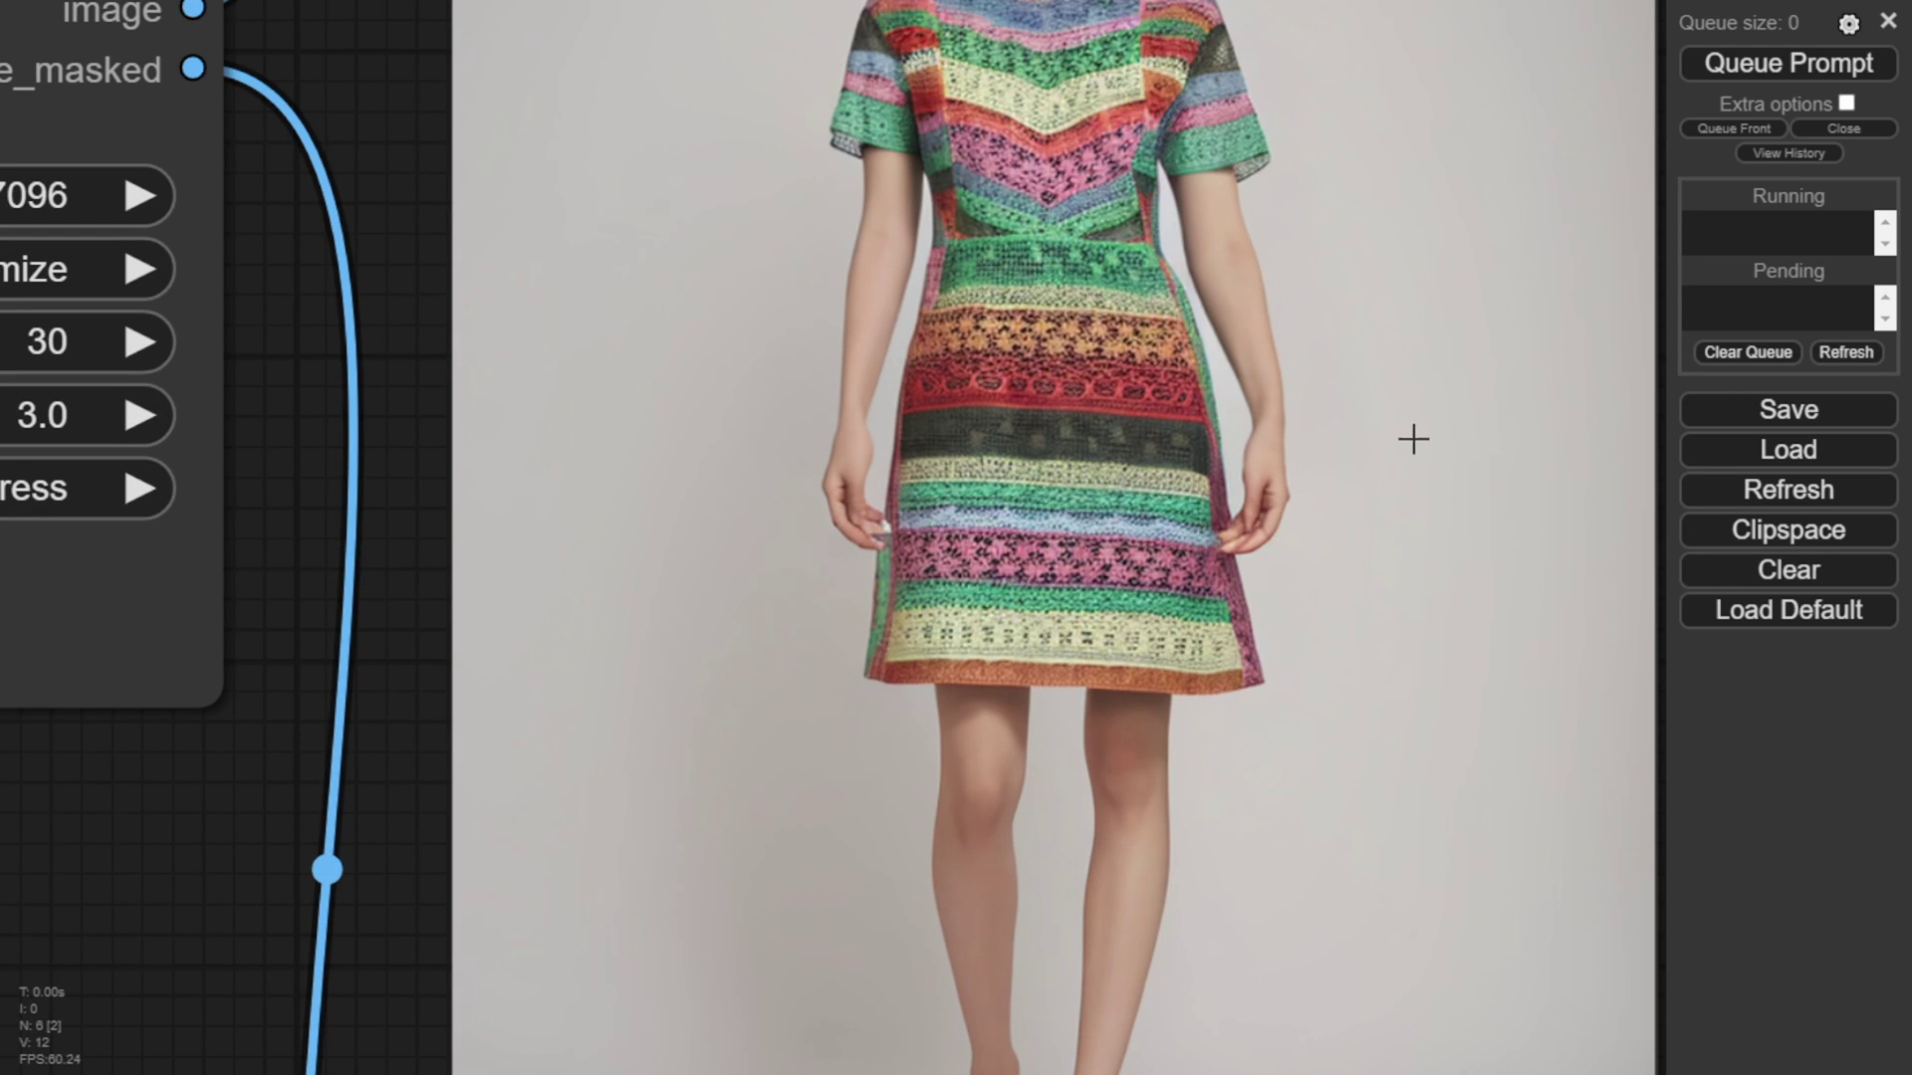
{"action": "left_click_drag", "start_coordinate": [365, 119], "coordinate": [345, 392]}
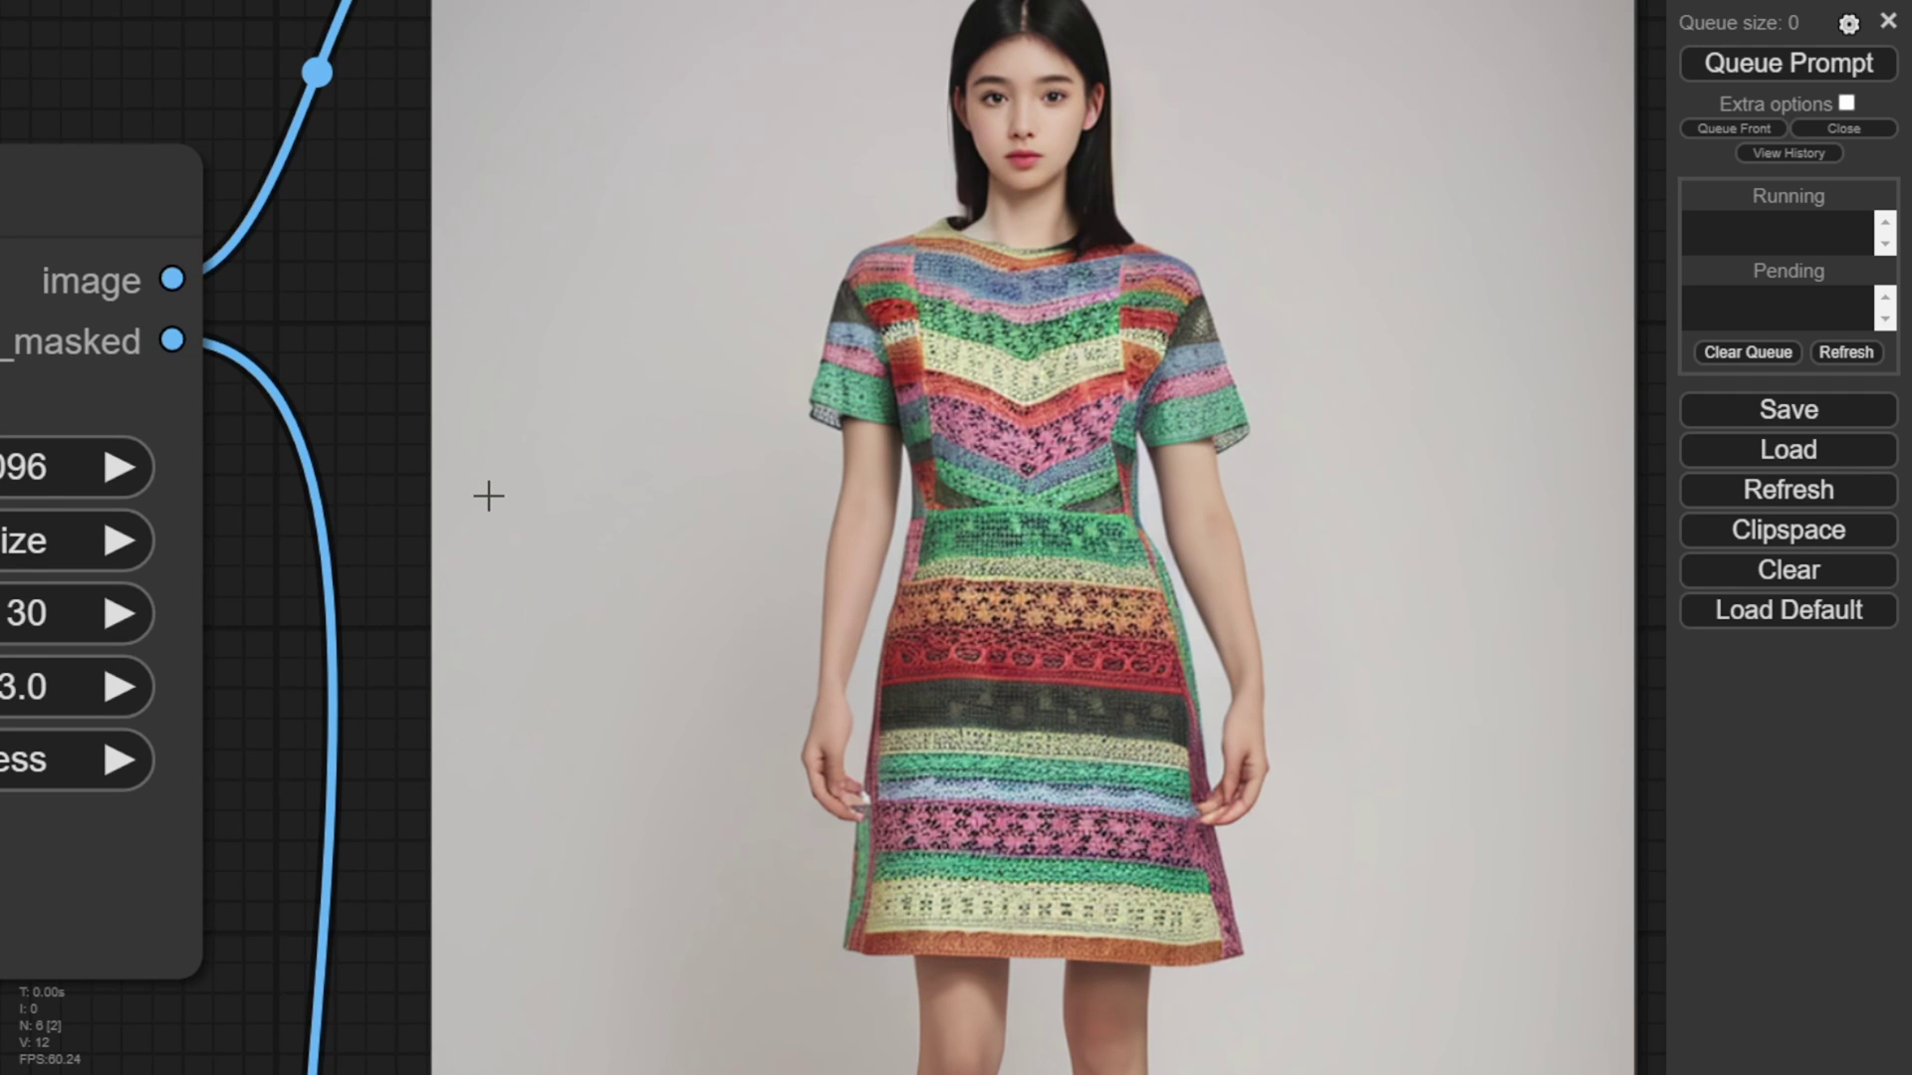
{"action": "scroll", "coordinate": [488, 495], "scroll_direction": "down", "scroll_amount": 2}
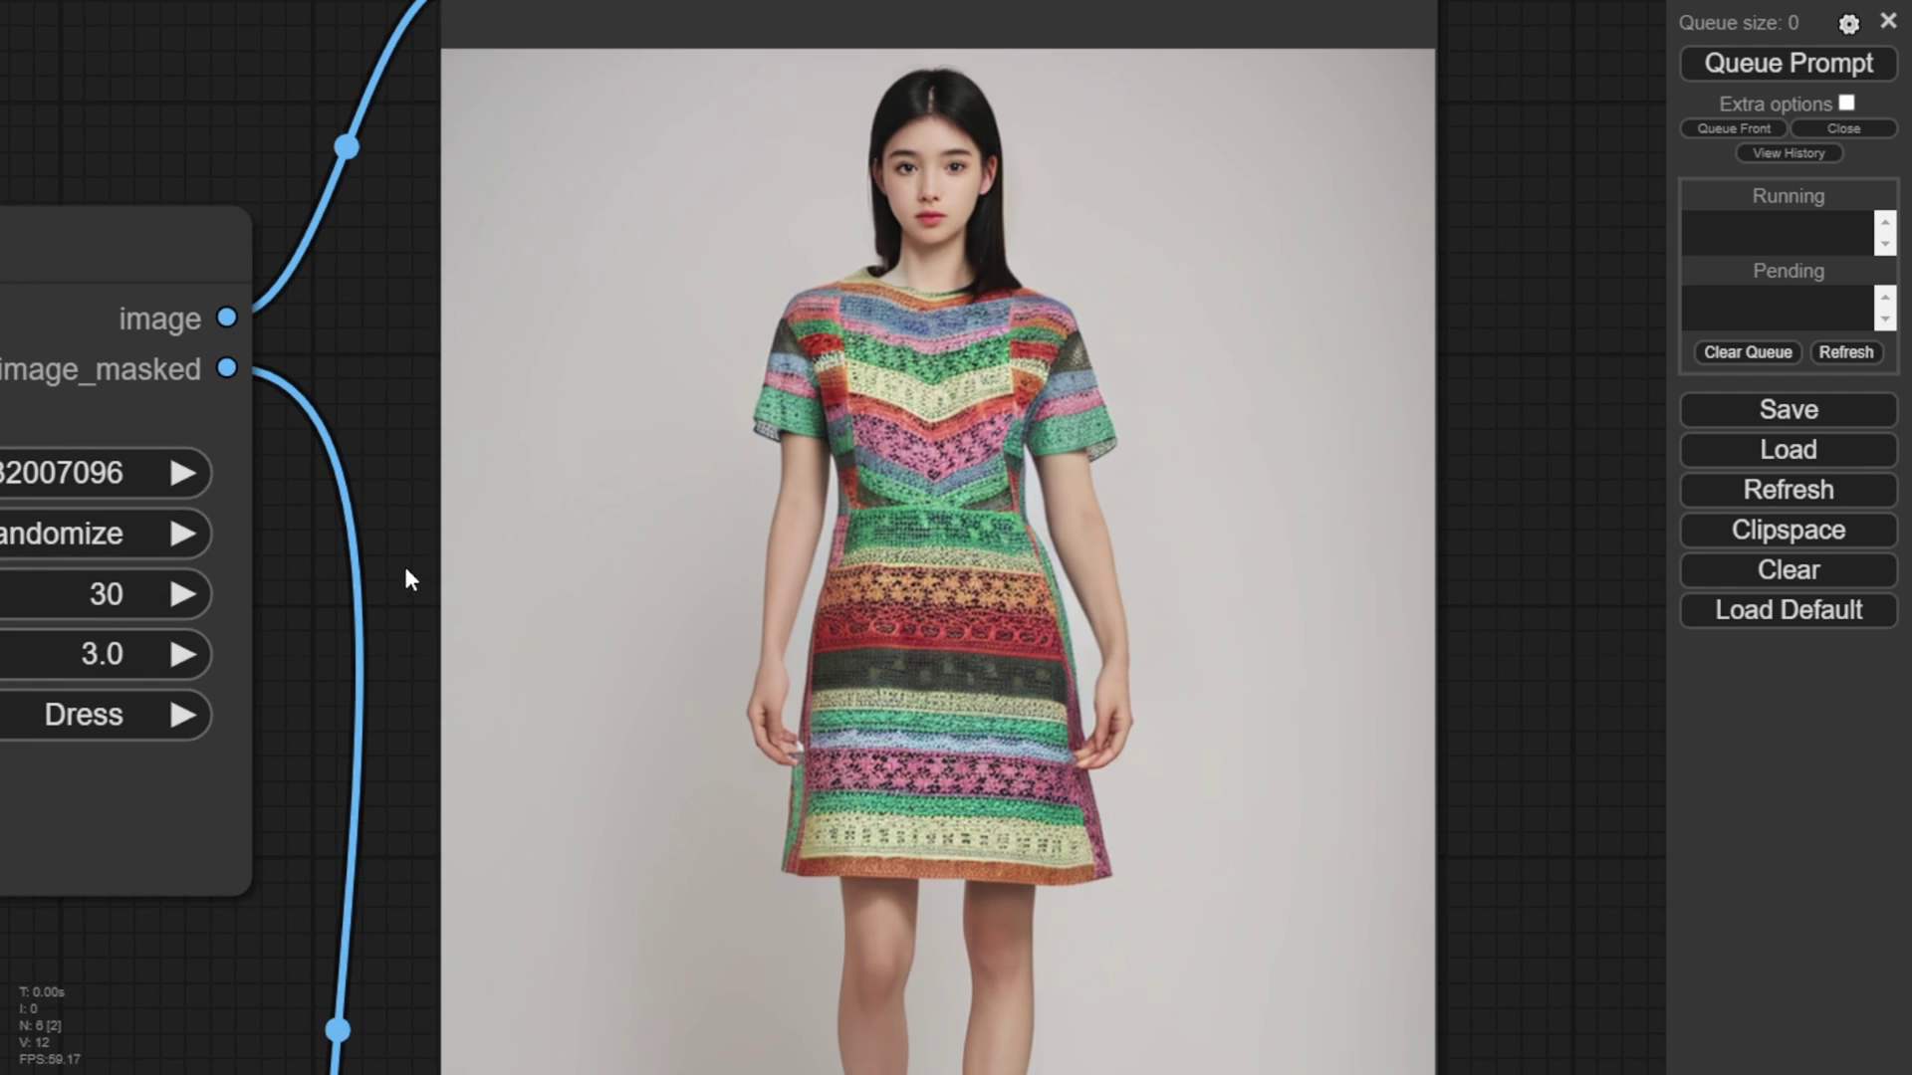
Set the OOTDiffusion Generate category to Upper body for the cloth_1.jpg T-shirt, after briefly picking Lower body.
{"action": "scroll", "coordinate": [403, 570], "scroll_direction": "down", "scroll_amount": 8}
{"action": "left_click_drag", "start_coordinate": [449, 759], "coordinate": [882, 484]}
{"action": "left_click", "coordinate": [866, 328]}
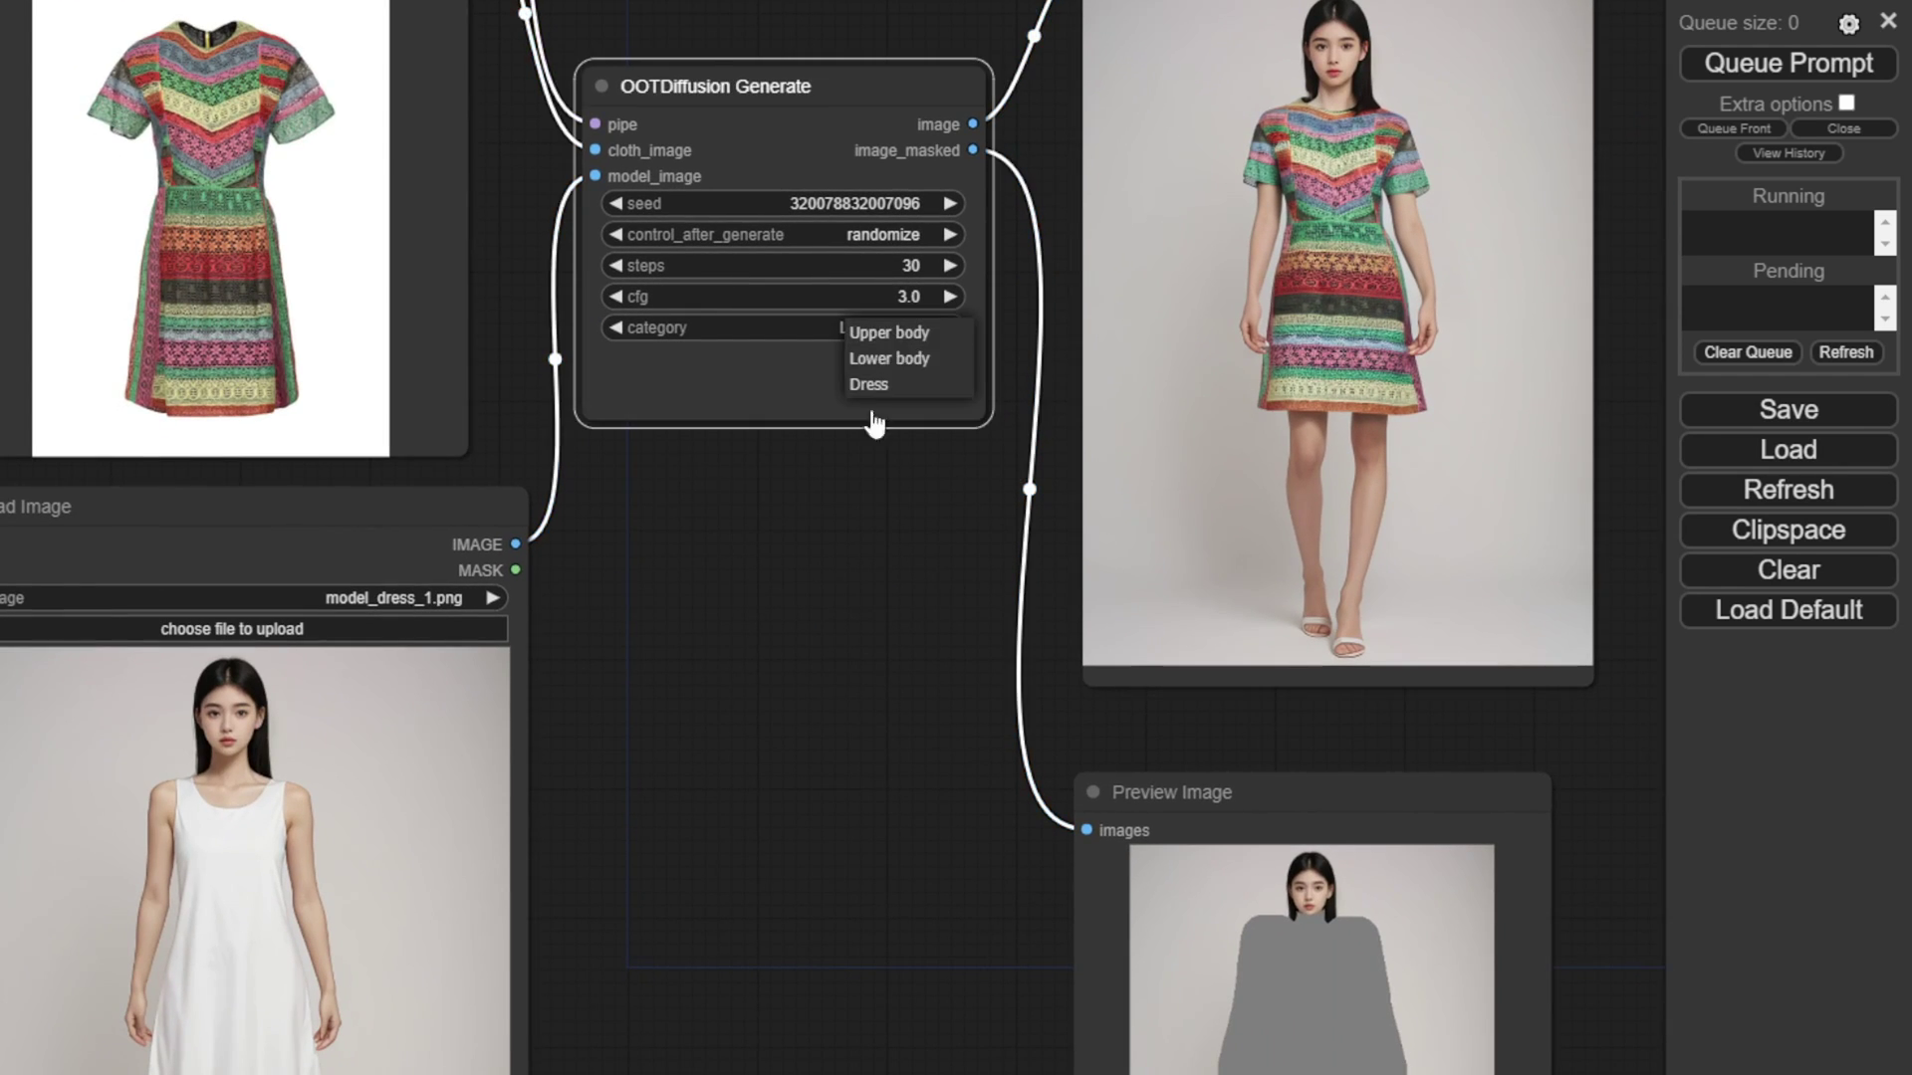
{"action": "left_click", "coordinate": [876, 351]}
{"action": "left_click", "coordinate": [869, 328]}
{"action": "left_click", "coordinate": [887, 327]}
{"action": "scroll", "coordinate": [707, 606], "scroll_direction": "down", "scroll_amount": 3}
{"action": "left_click_drag", "start_coordinate": [707, 605], "coordinate": [783, 1013]}
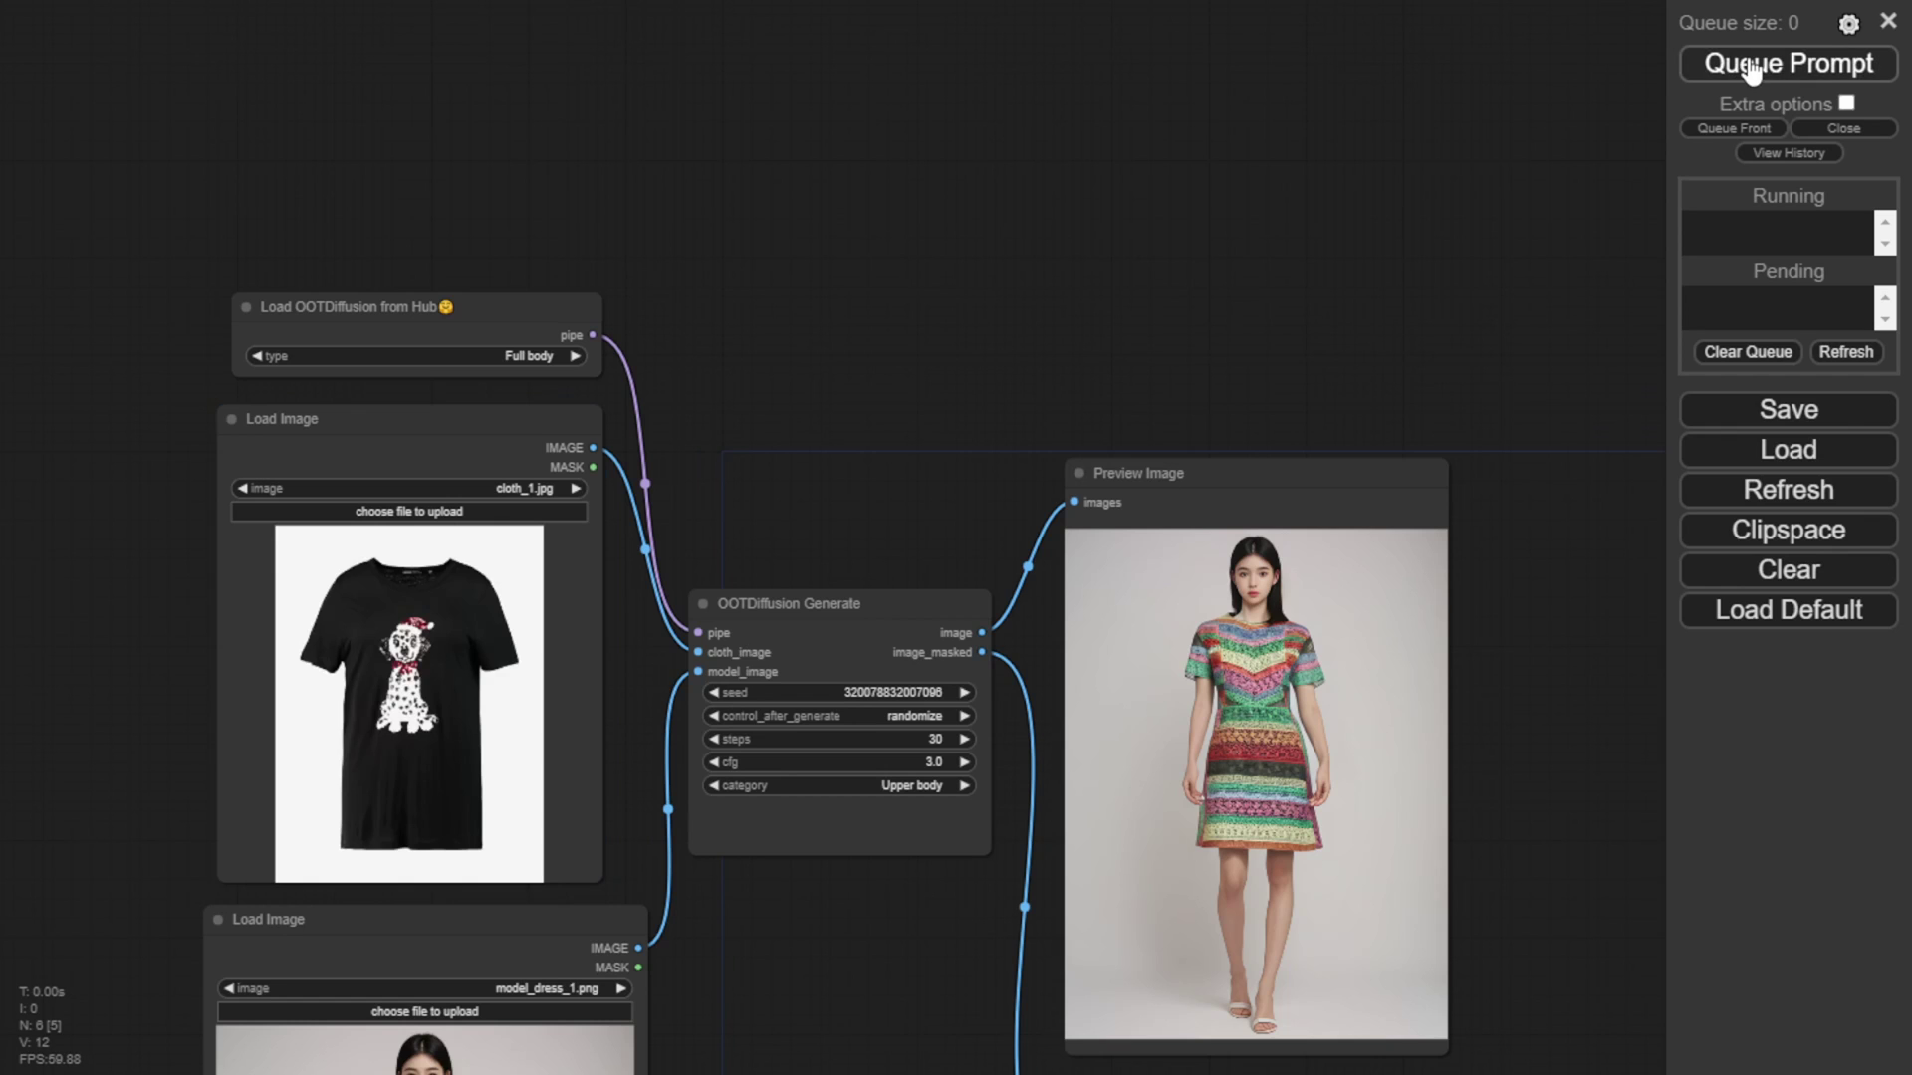
Run the dog T-shirt try-on and check the mask preview.
{"action": "left_click", "coordinate": [1755, 61]}
{"action": "scroll", "coordinate": [1071, 279], "scroll_direction": "down", "scroll_amount": 3}
{"action": "left_click_drag", "start_coordinate": [1067, 287], "coordinate": [1022, 158]}
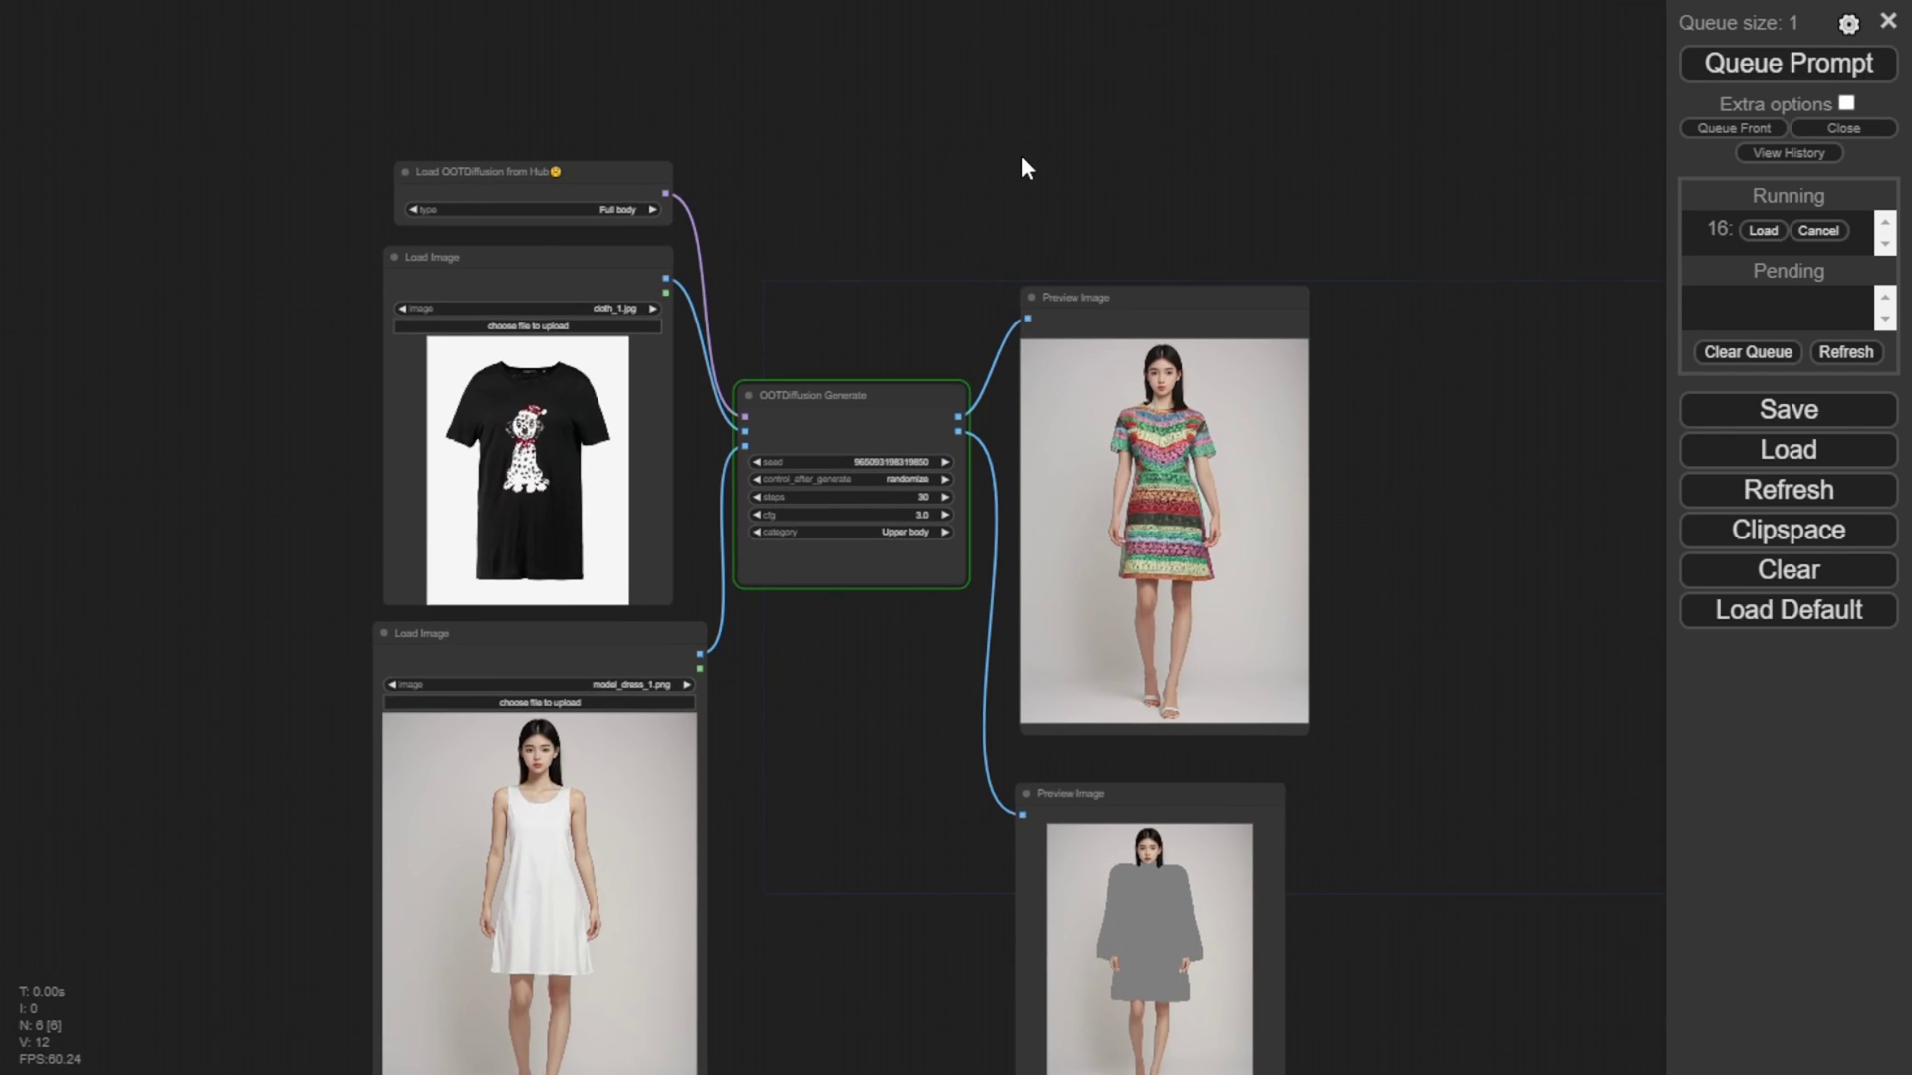
{"action": "scroll", "coordinate": [854, 555], "scroll_direction": "up", "scroll_amount": 7}
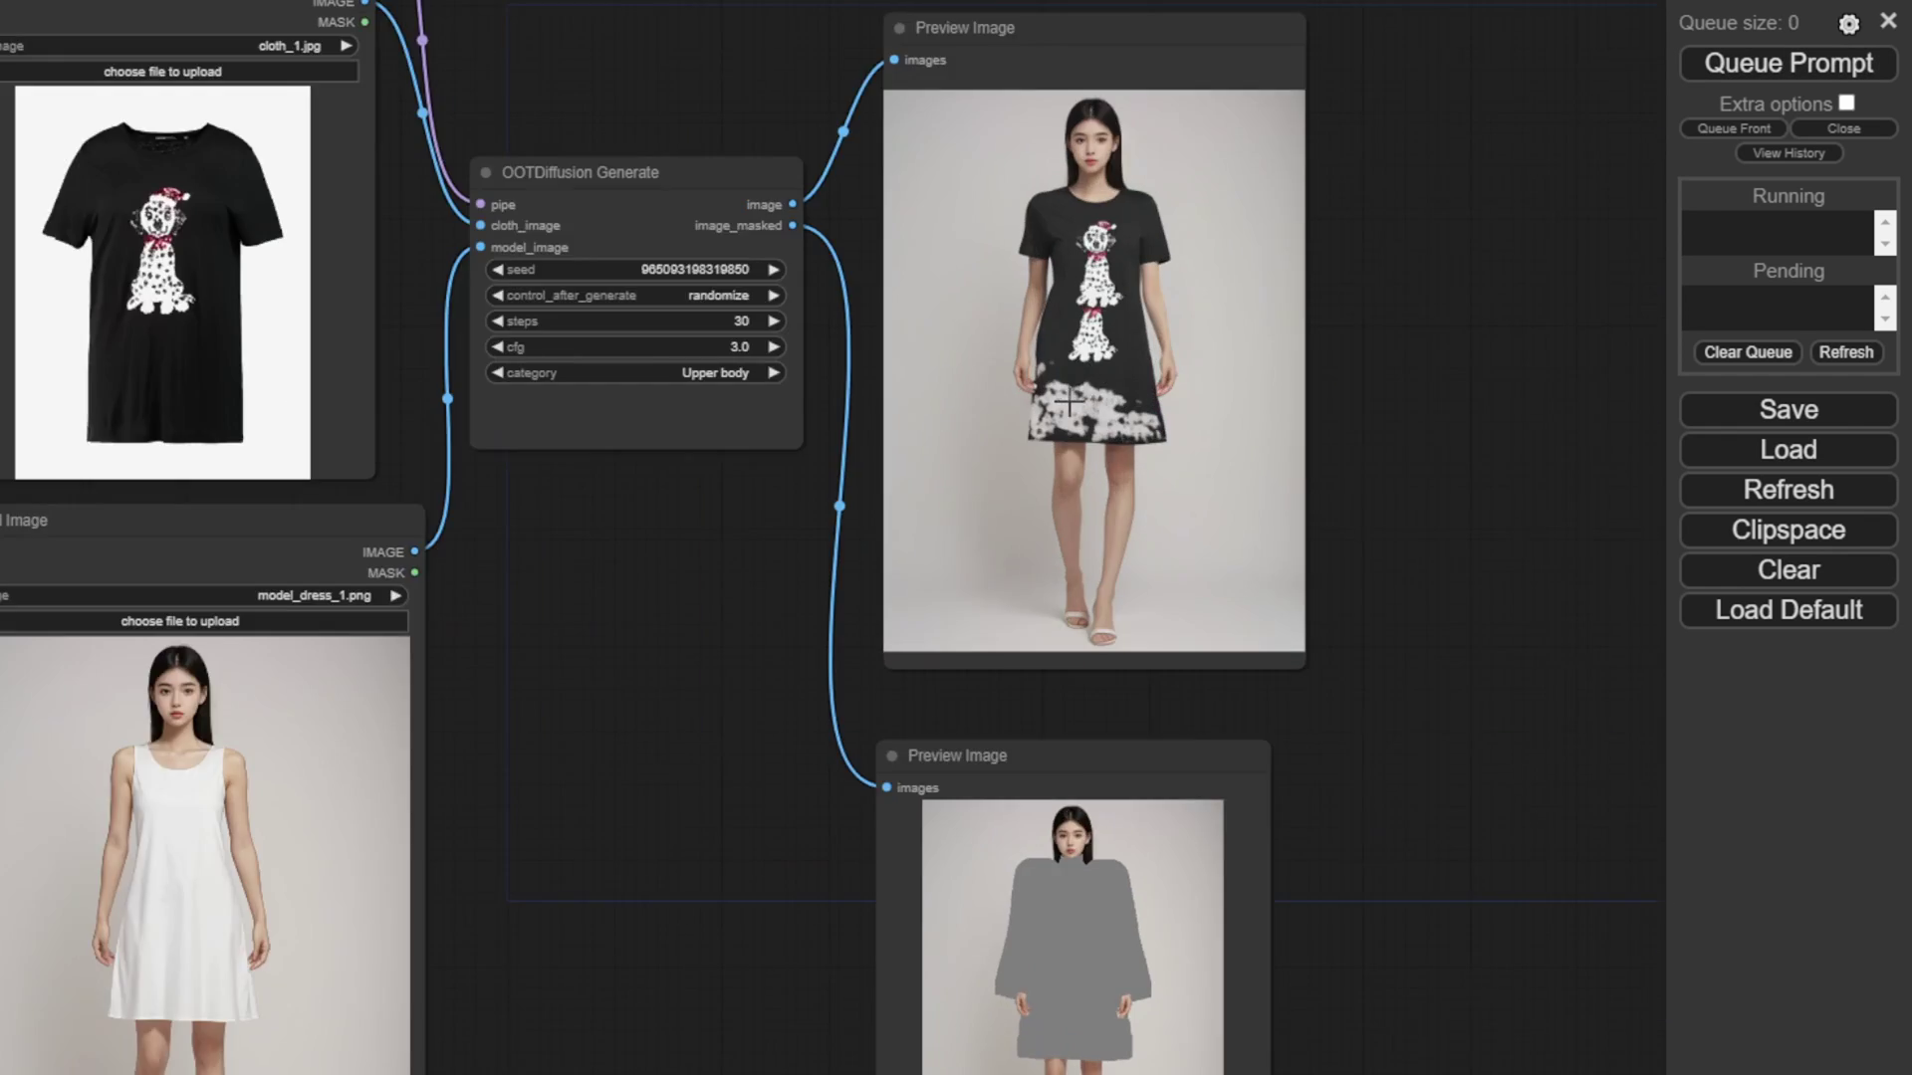
{"action": "scroll", "coordinate": [1054, 501], "scroll_direction": "up", "scroll_amount": 2}
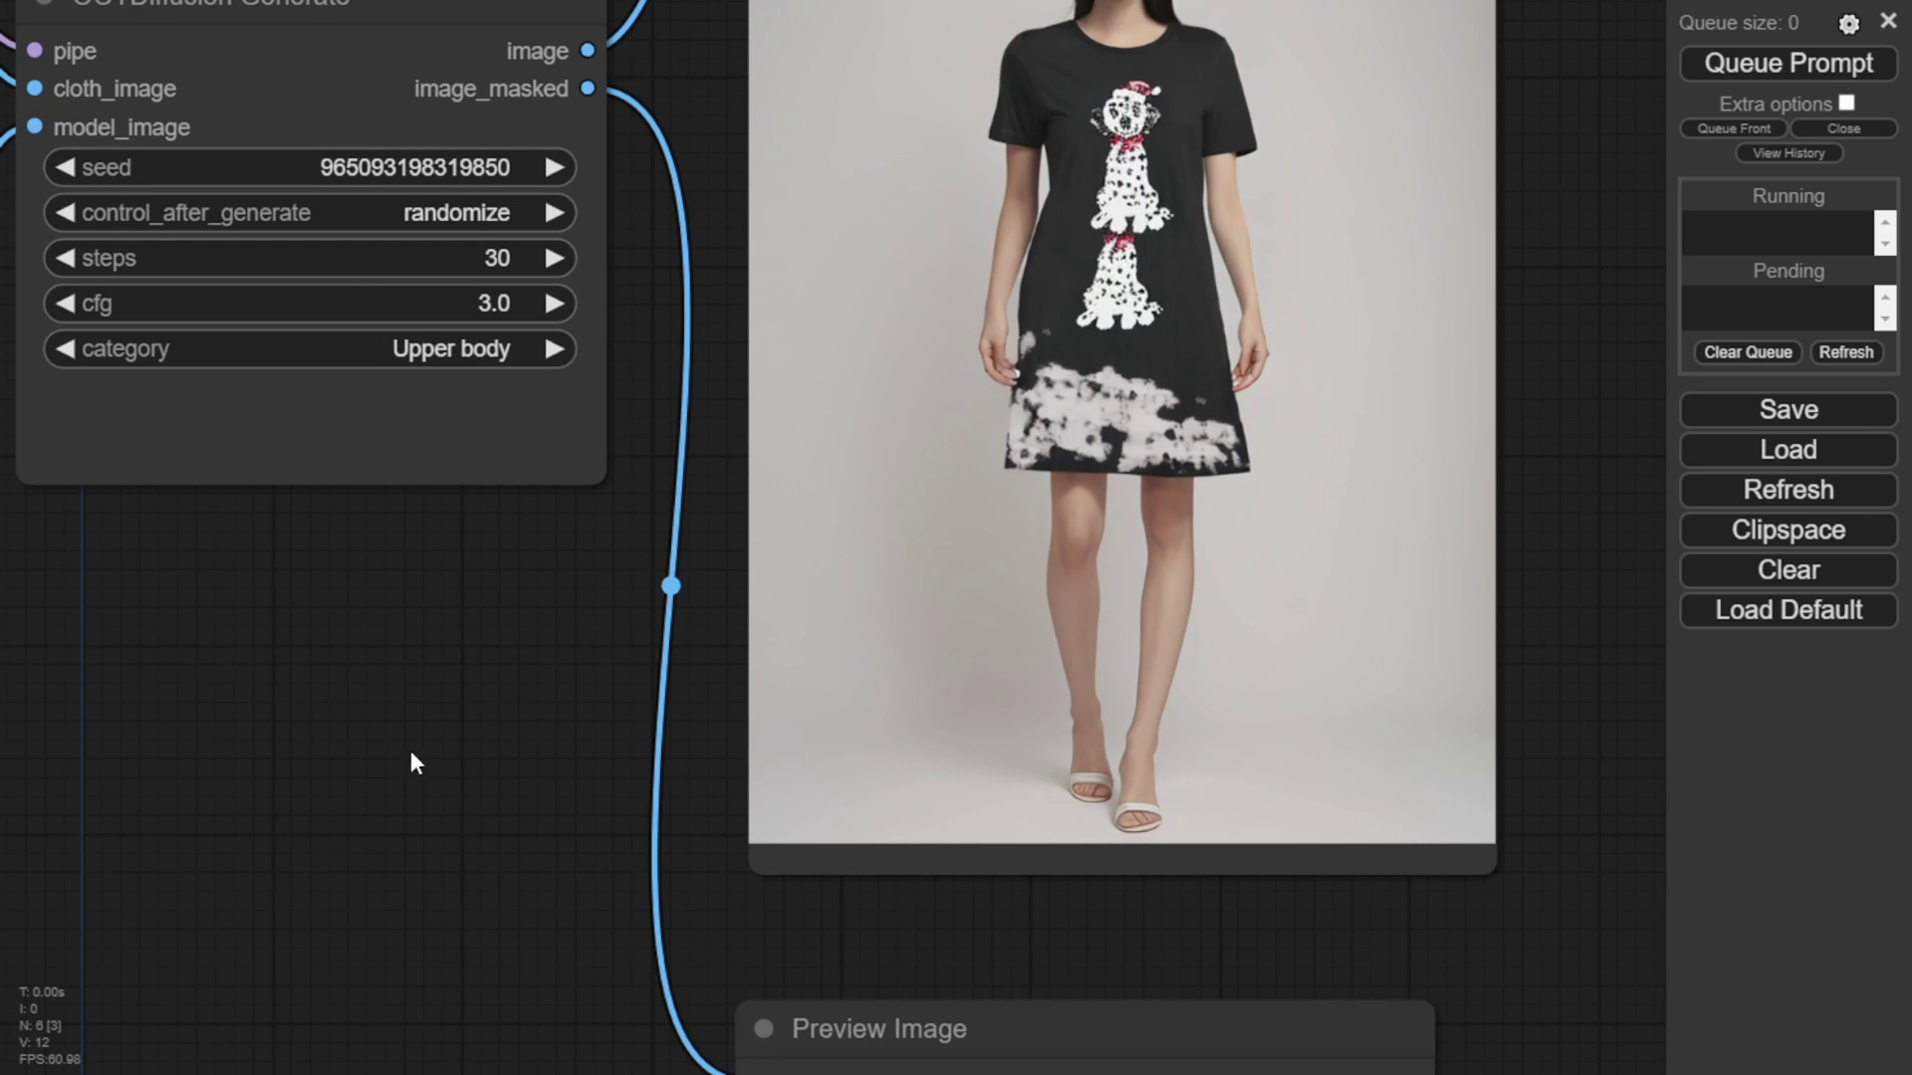
{"action": "left_click_drag", "start_coordinate": [384, 683], "coordinate": [1140, 1025]}
{"action": "scroll", "coordinate": [1135, 1021], "scroll_direction": "down", "scroll_amount": 3}
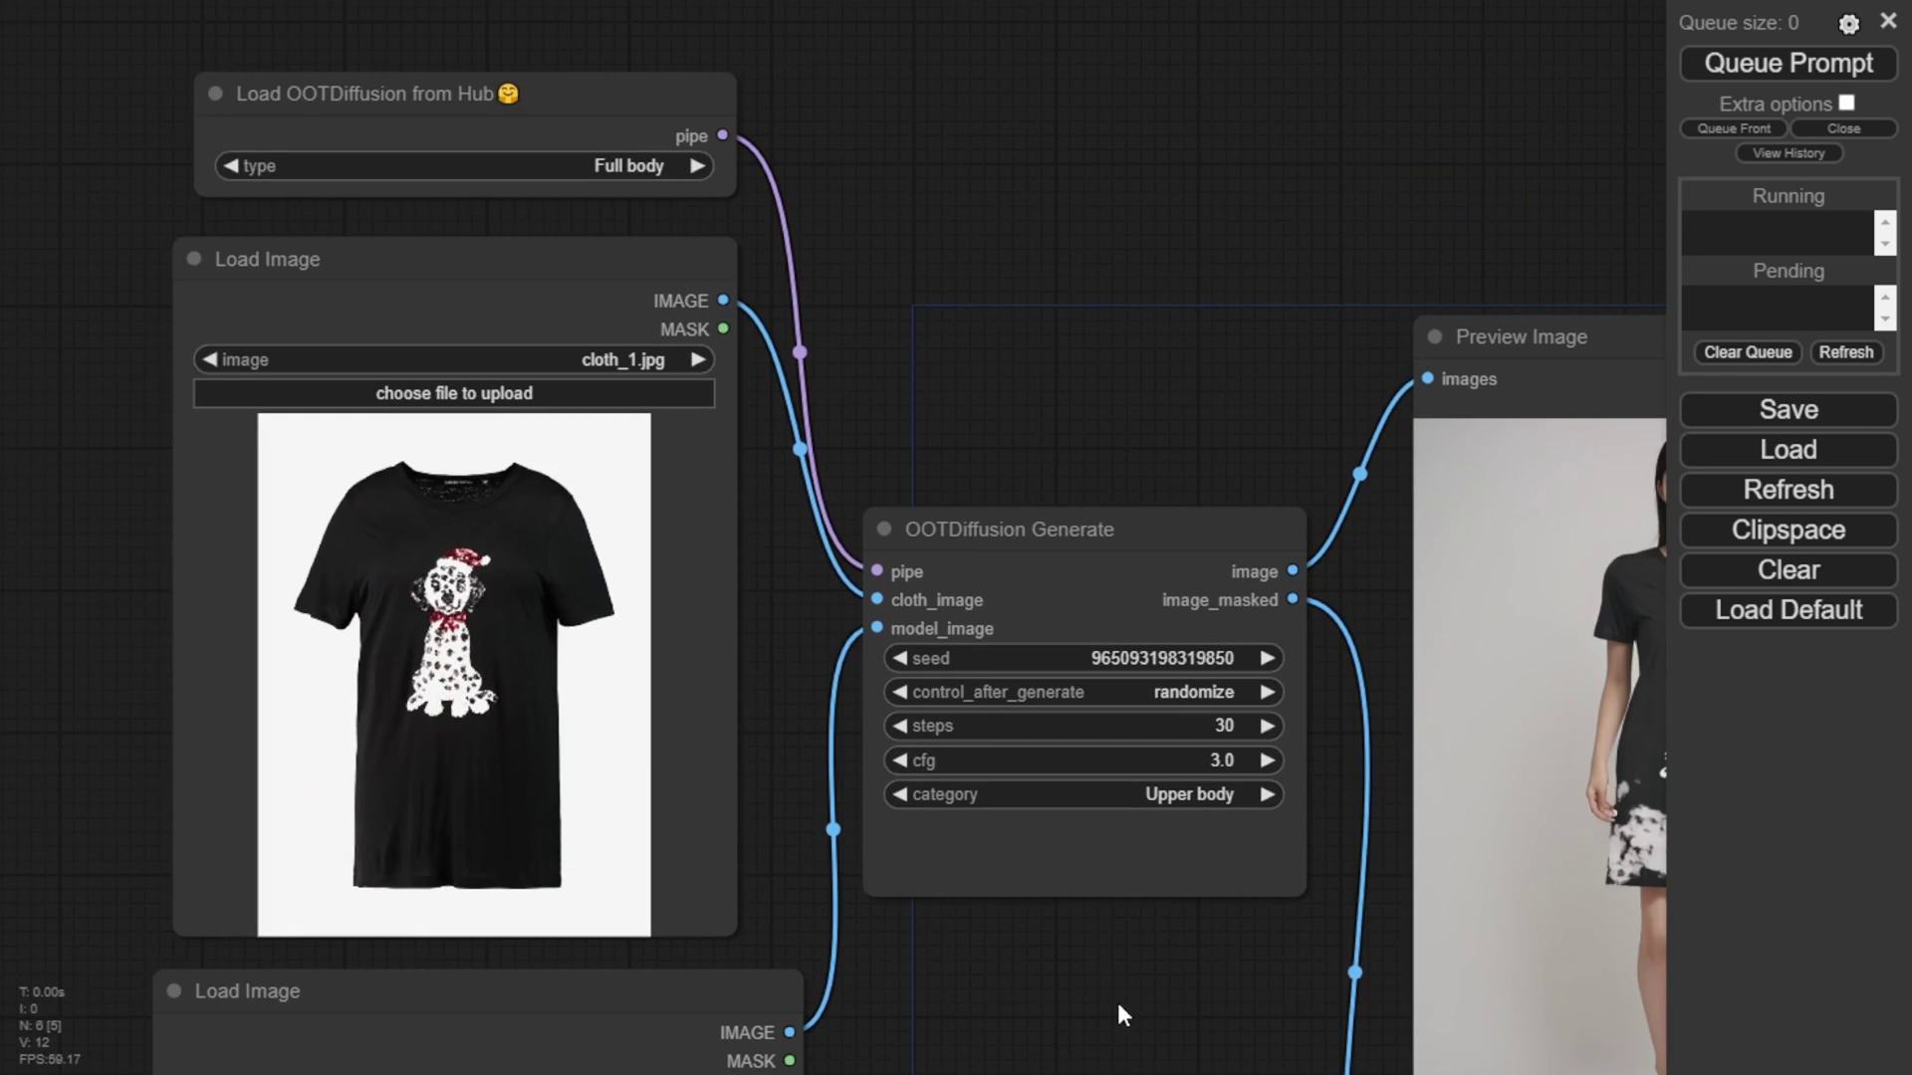
Switch the Load OOTDiffusion from Hub type to Half body and run the try-on again.
{"action": "left_click", "coordinate": [573, 166]}
{"action": "left_click", "coordinate": [597, 171]}
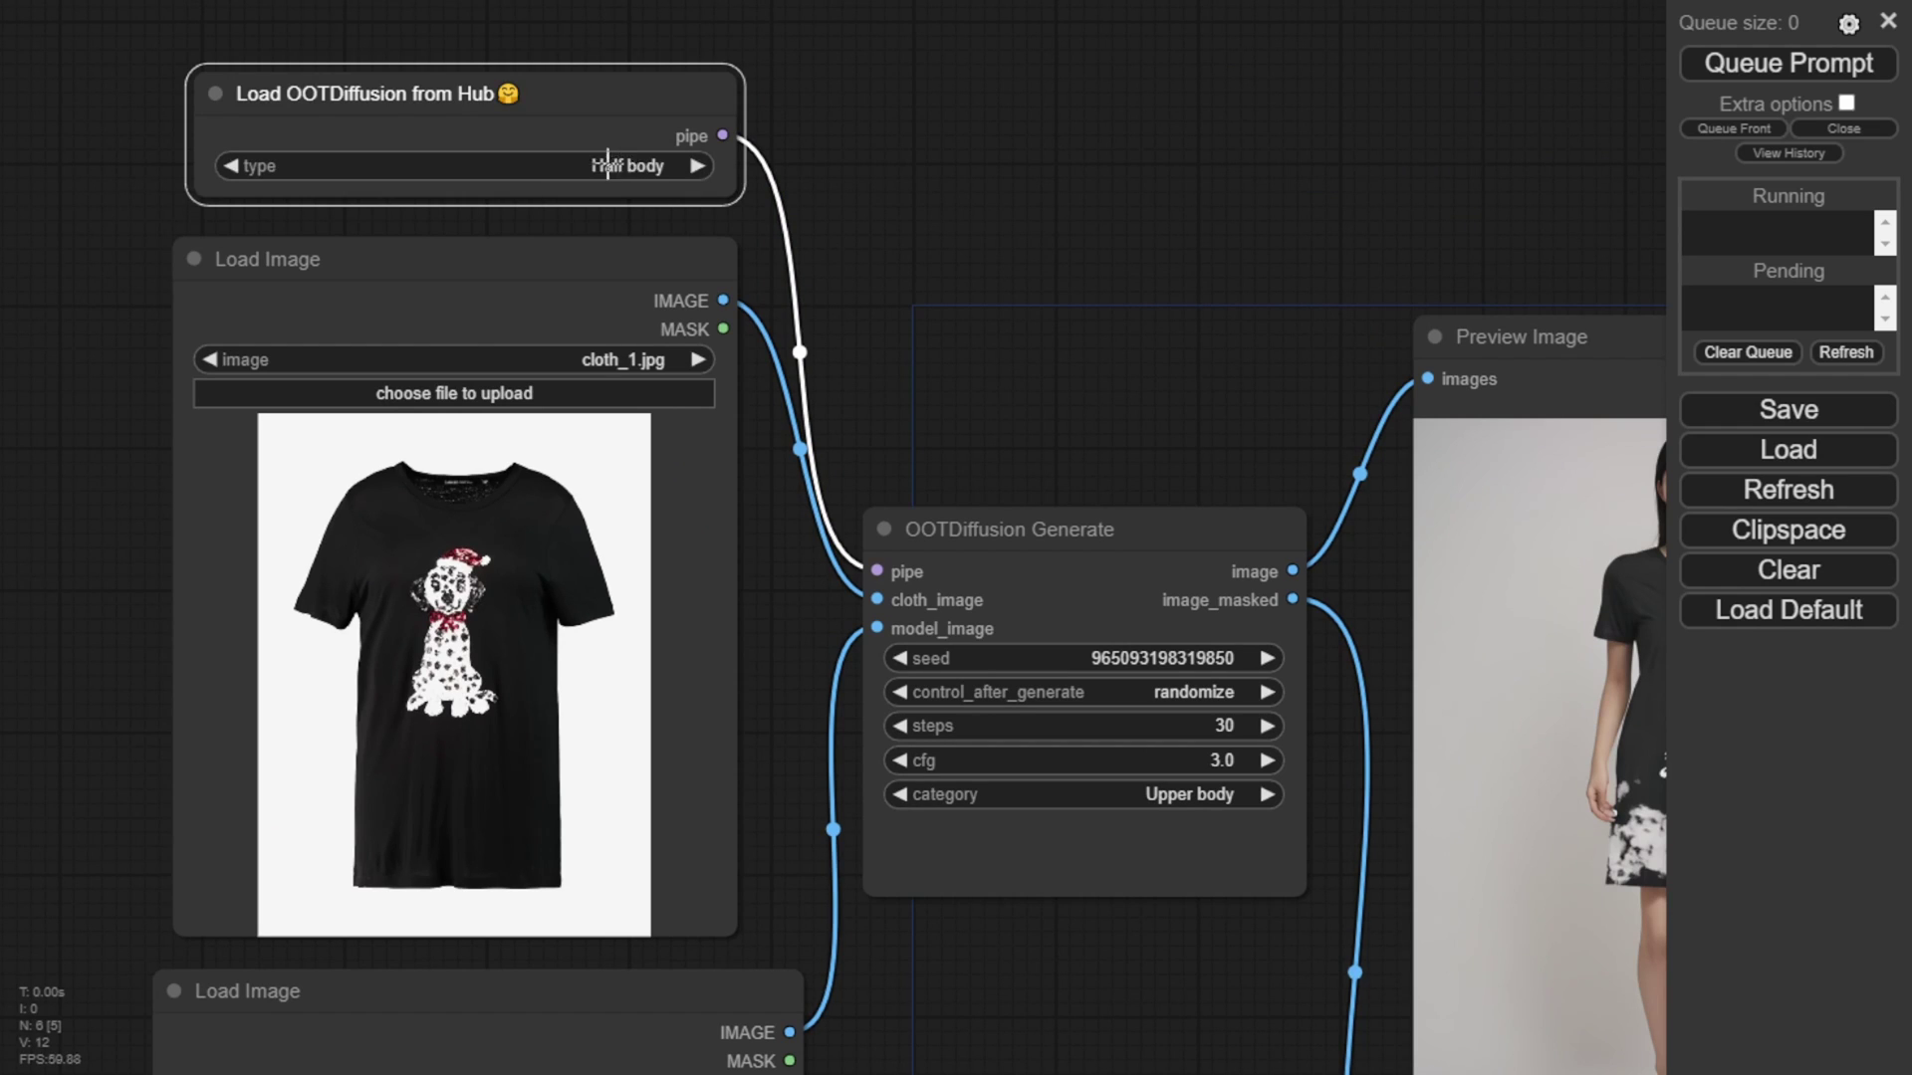
{"action": "left_click", "coordinate": [1586, 133]}
{"action": "left_click", "coordinate": [1788, 63]}
{"action": "left_click_drag", "start_coordinate": [1268, 218], "coordinate": [914, 92]}
{"action": "scroll", "coordinate": [914, 92], "scroll_direction": "down", "scroll_amount": 3}
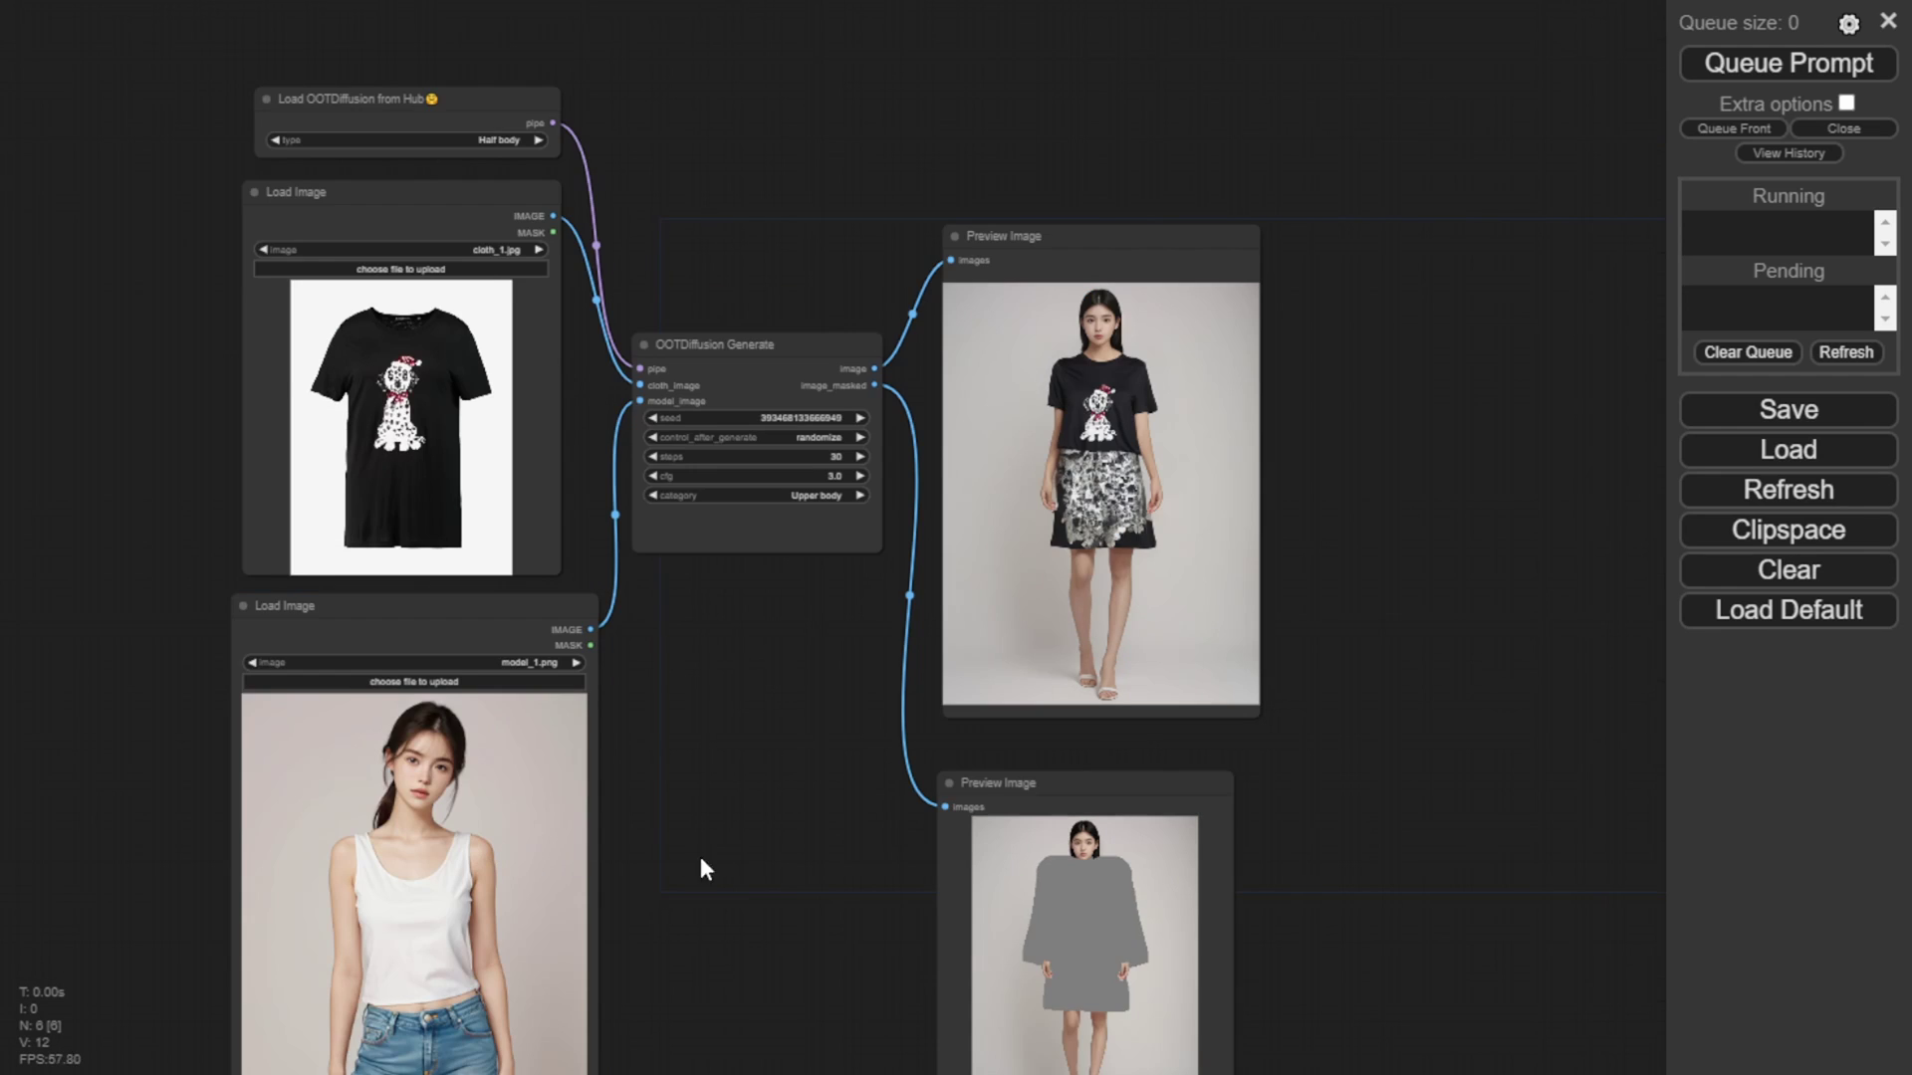
Run the dog T-shirt try-on on the jeans model twice, the second time with a new seed.
{"action": "left_click_drag", "start_coordinate": [701, 870], "coordinate": [730, 547]}
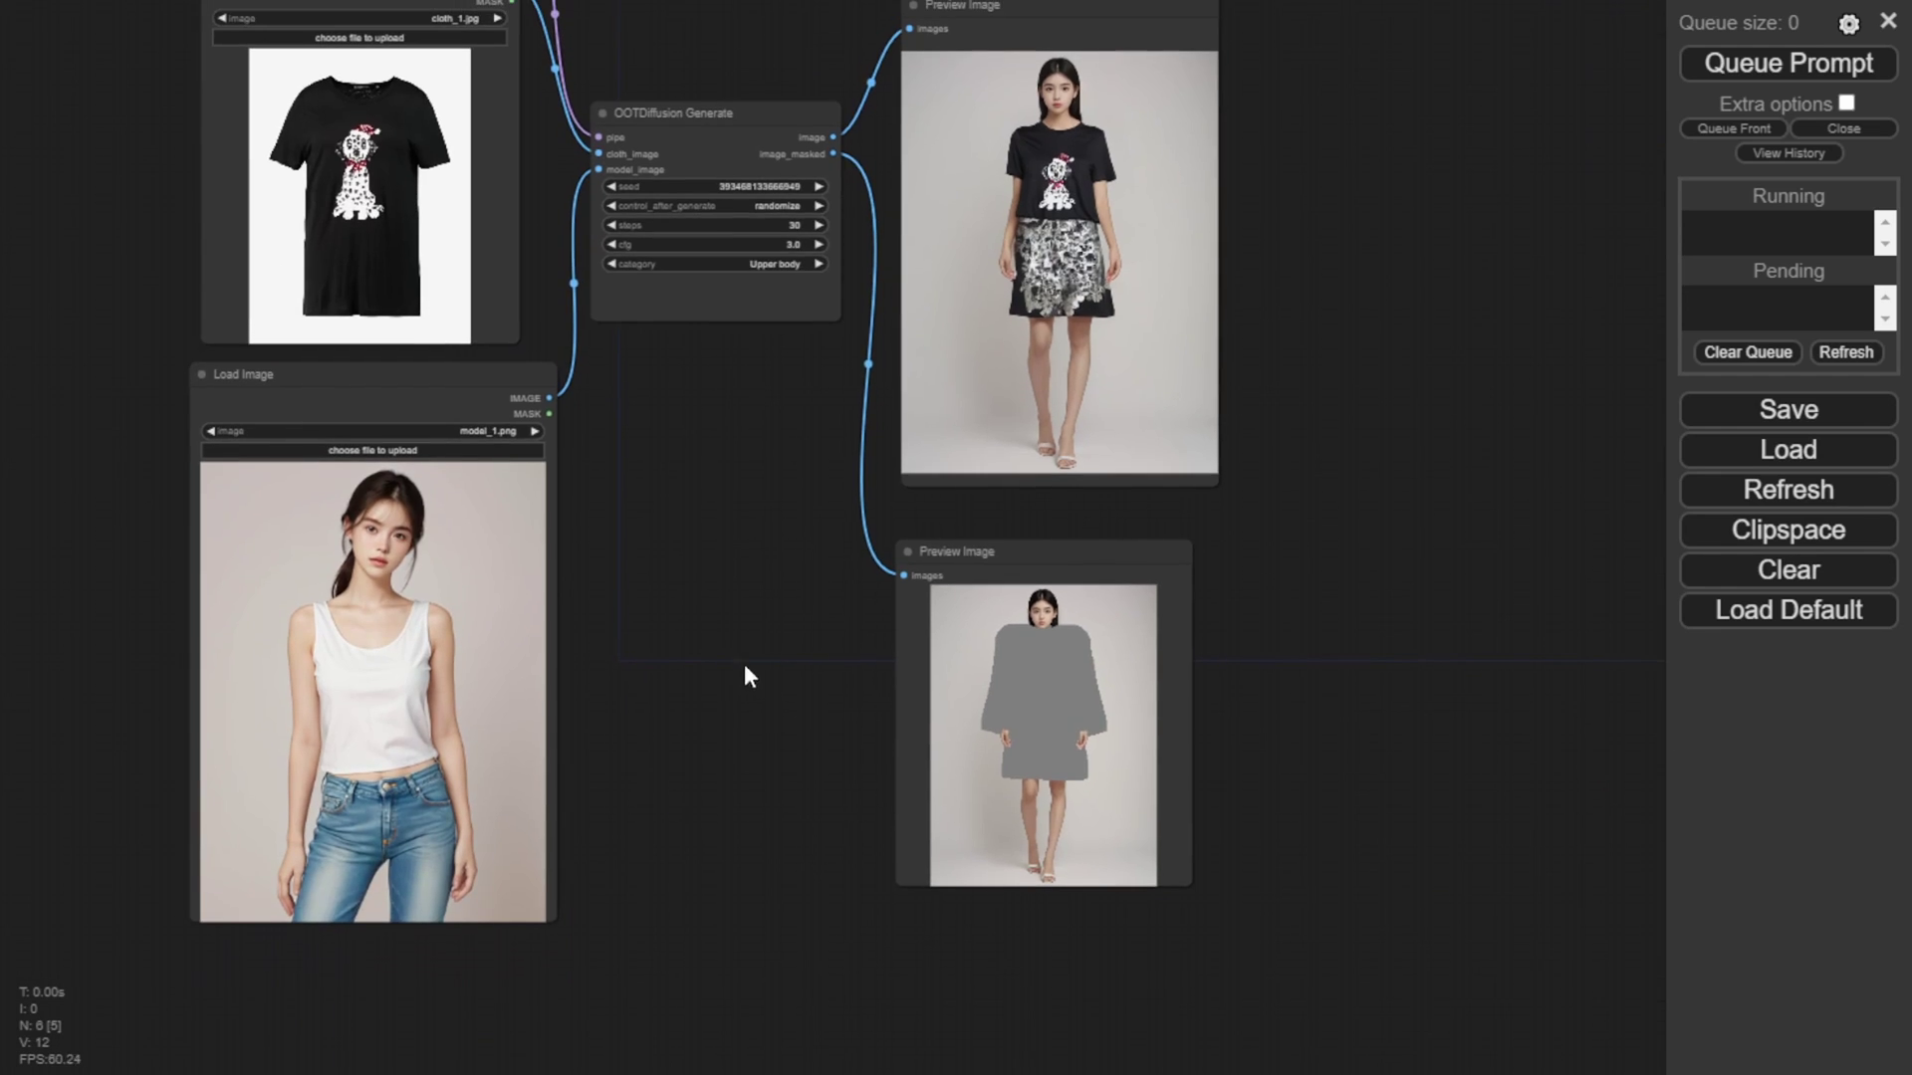
{"action": "left_click", "coordinate": [1789, 63]}
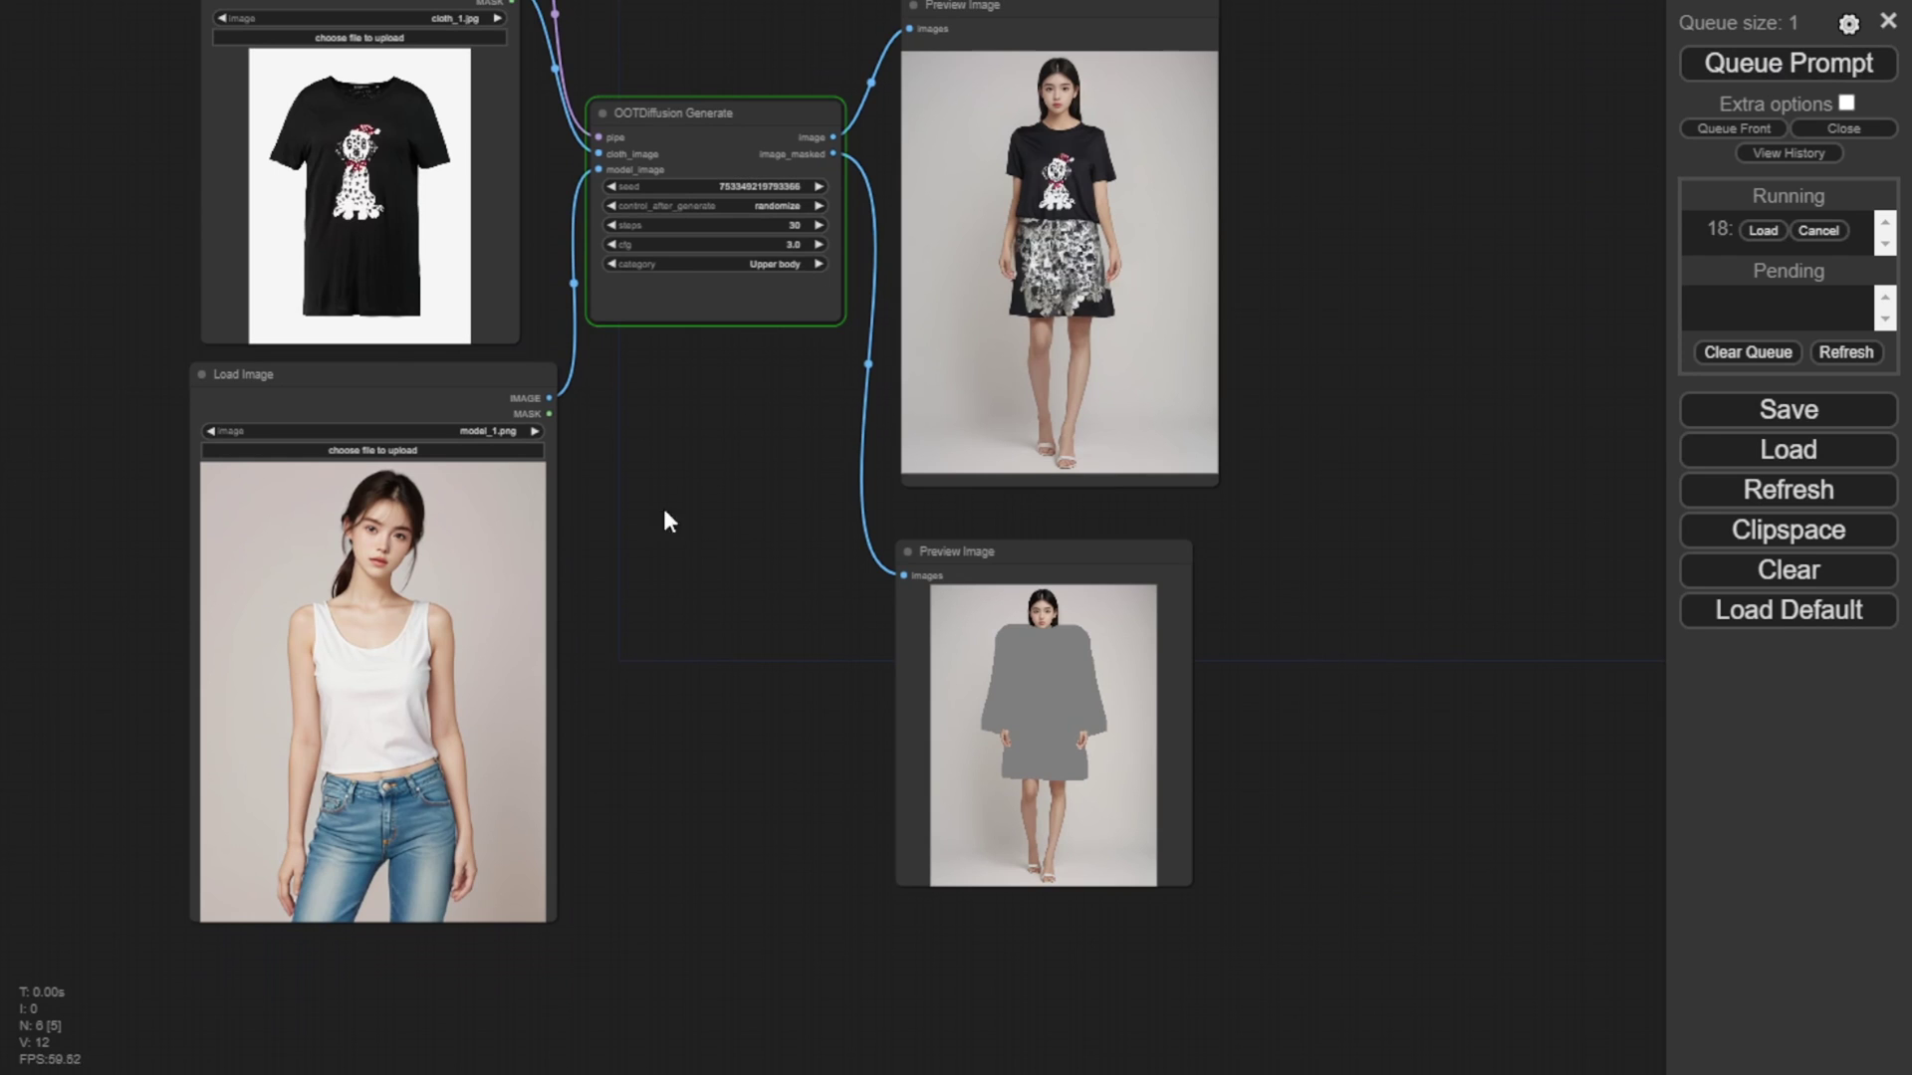
{"action": "left_click_drag", "start_coordinate": [657, 528], "coordinate": [742, 652]}
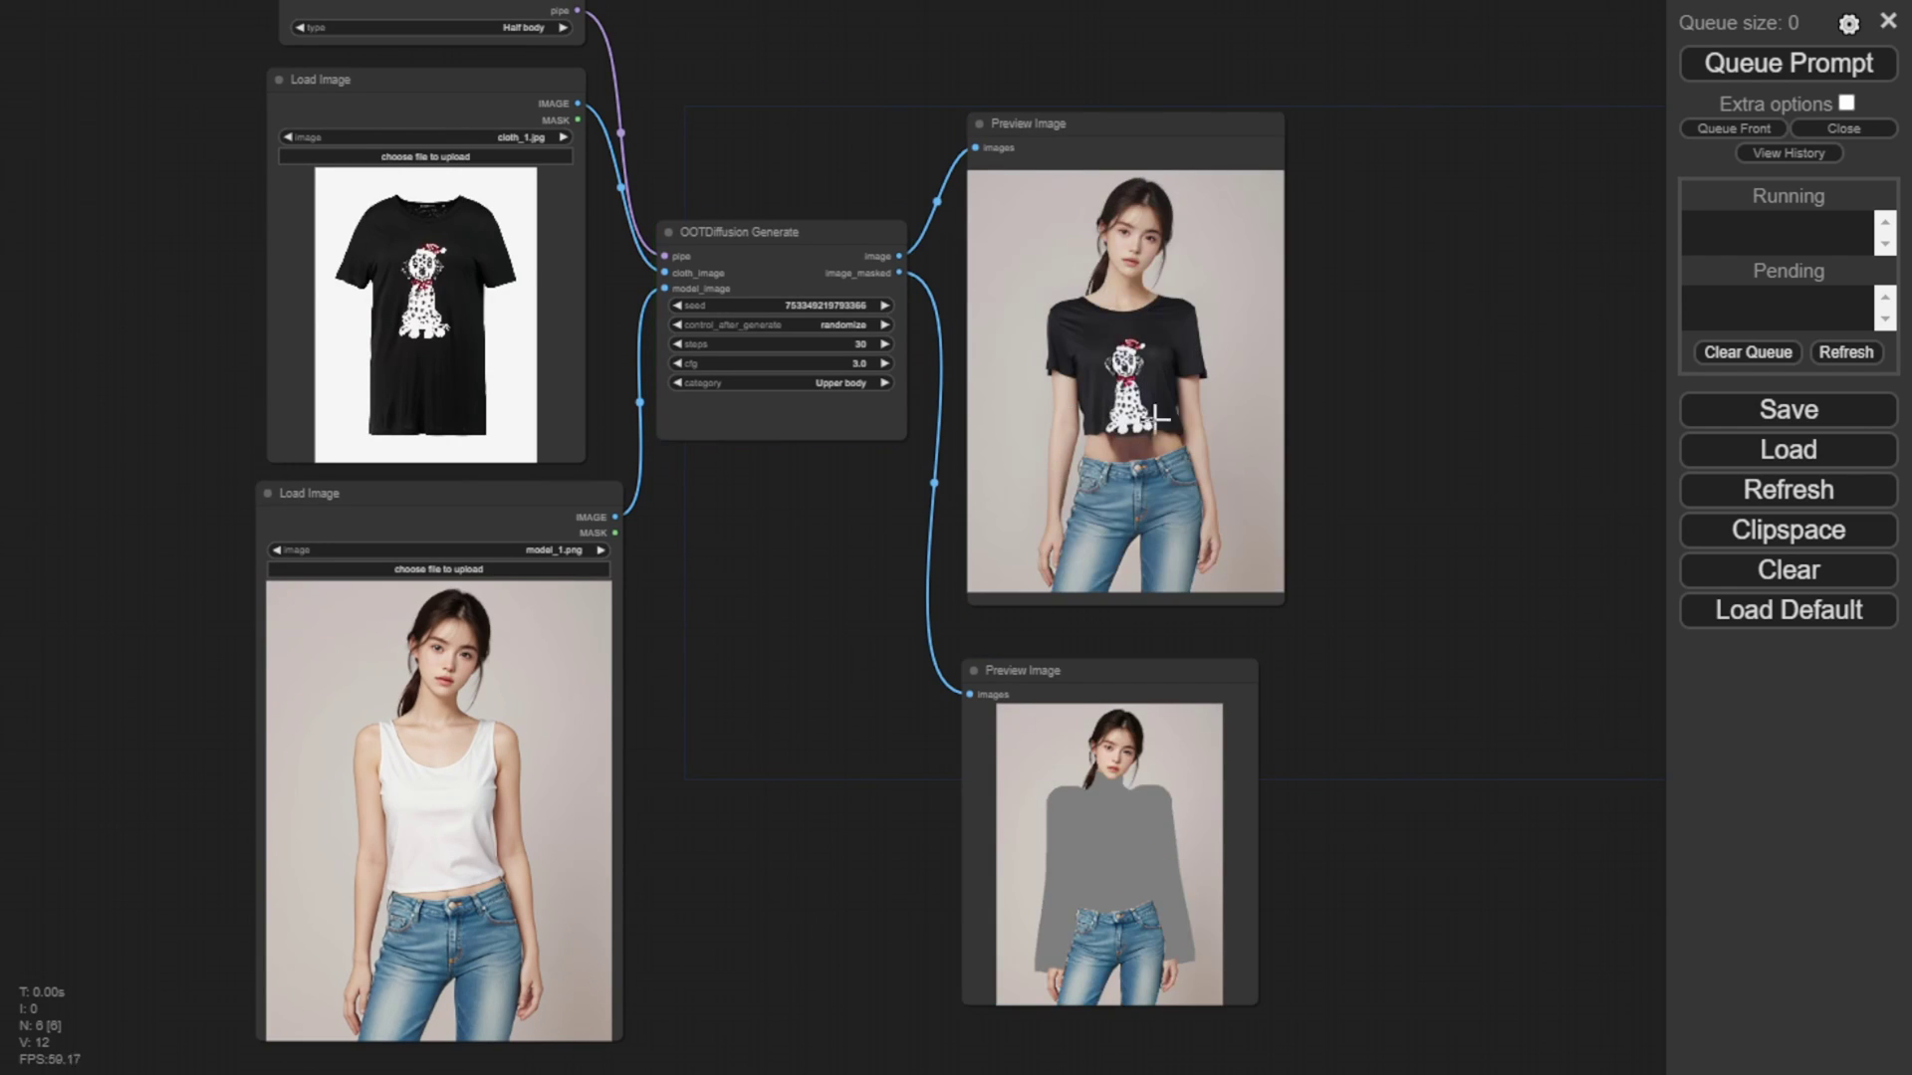
{"action": "scroll", "coordinate": [1344, 468], "scroll_direction": "up", "scroll_amount": 1}
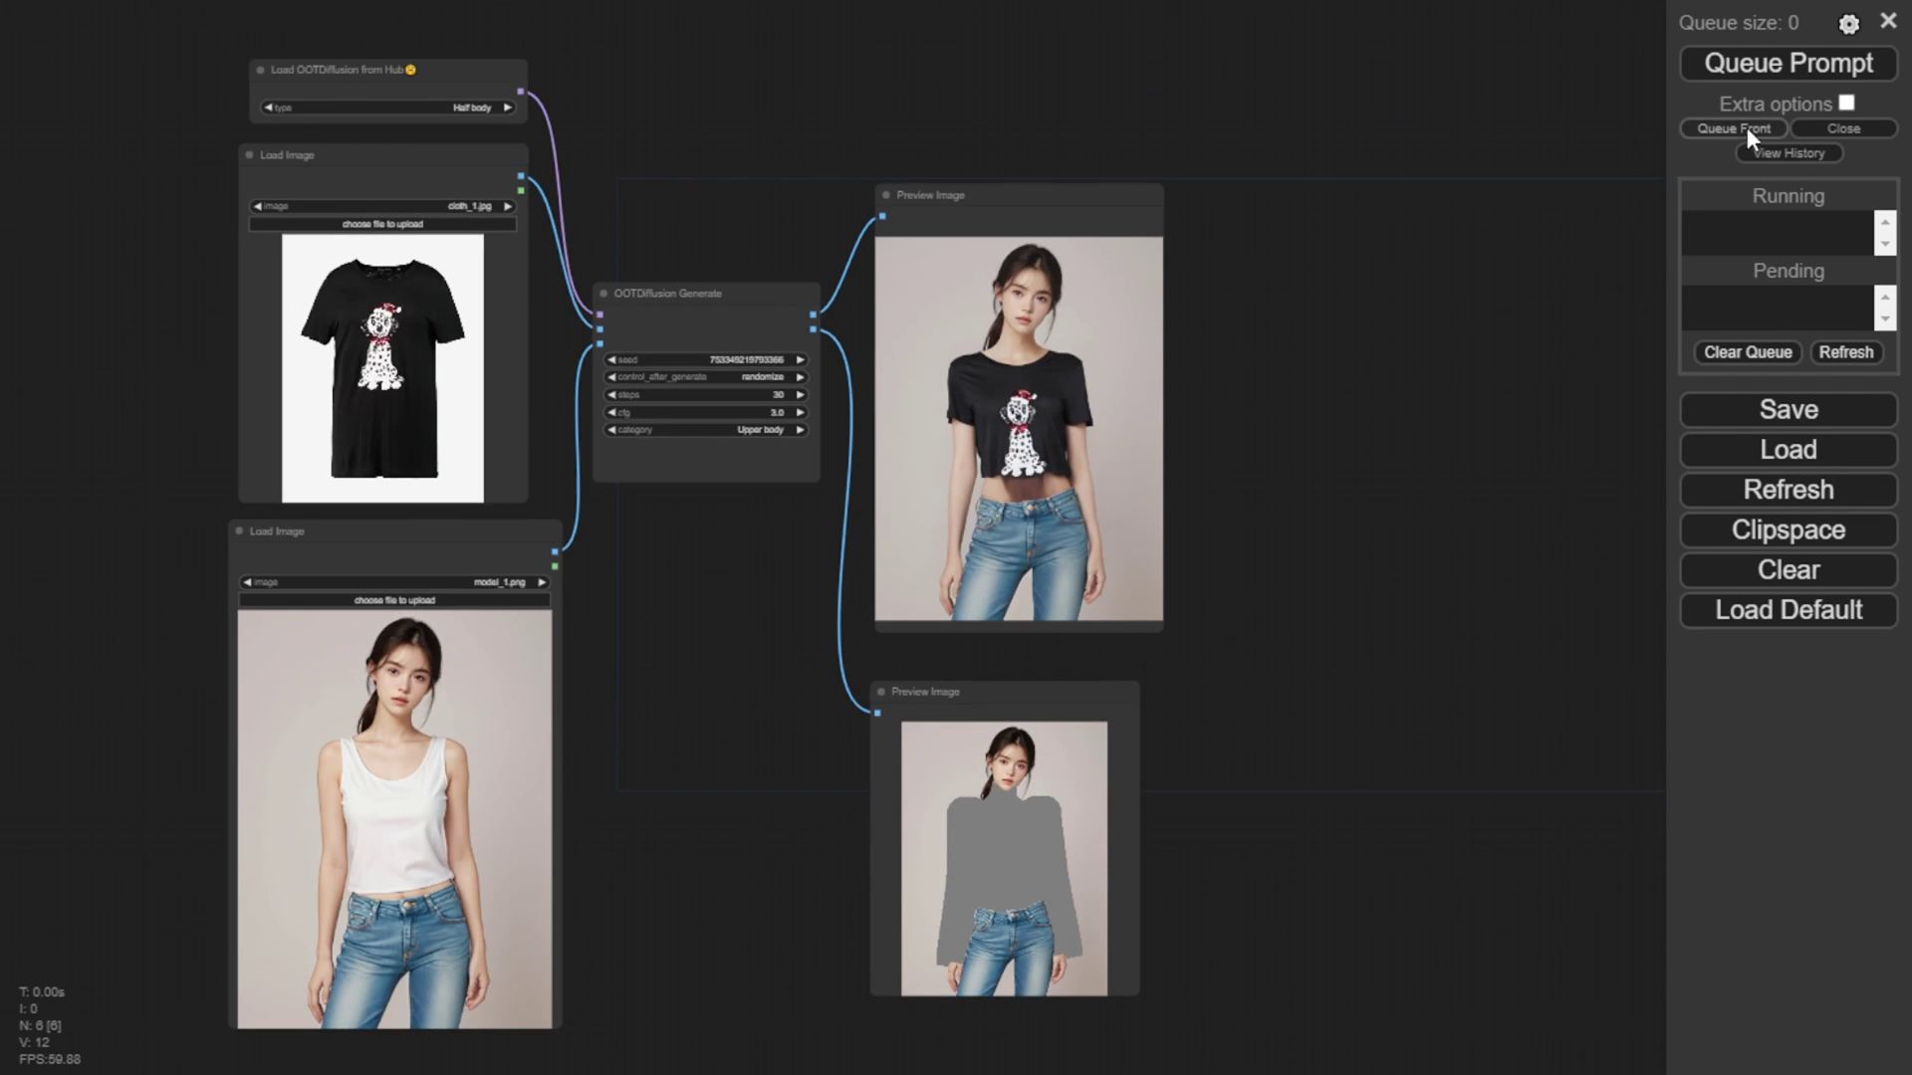
{"action": "left_click", "coordinate": [1750, 64]}
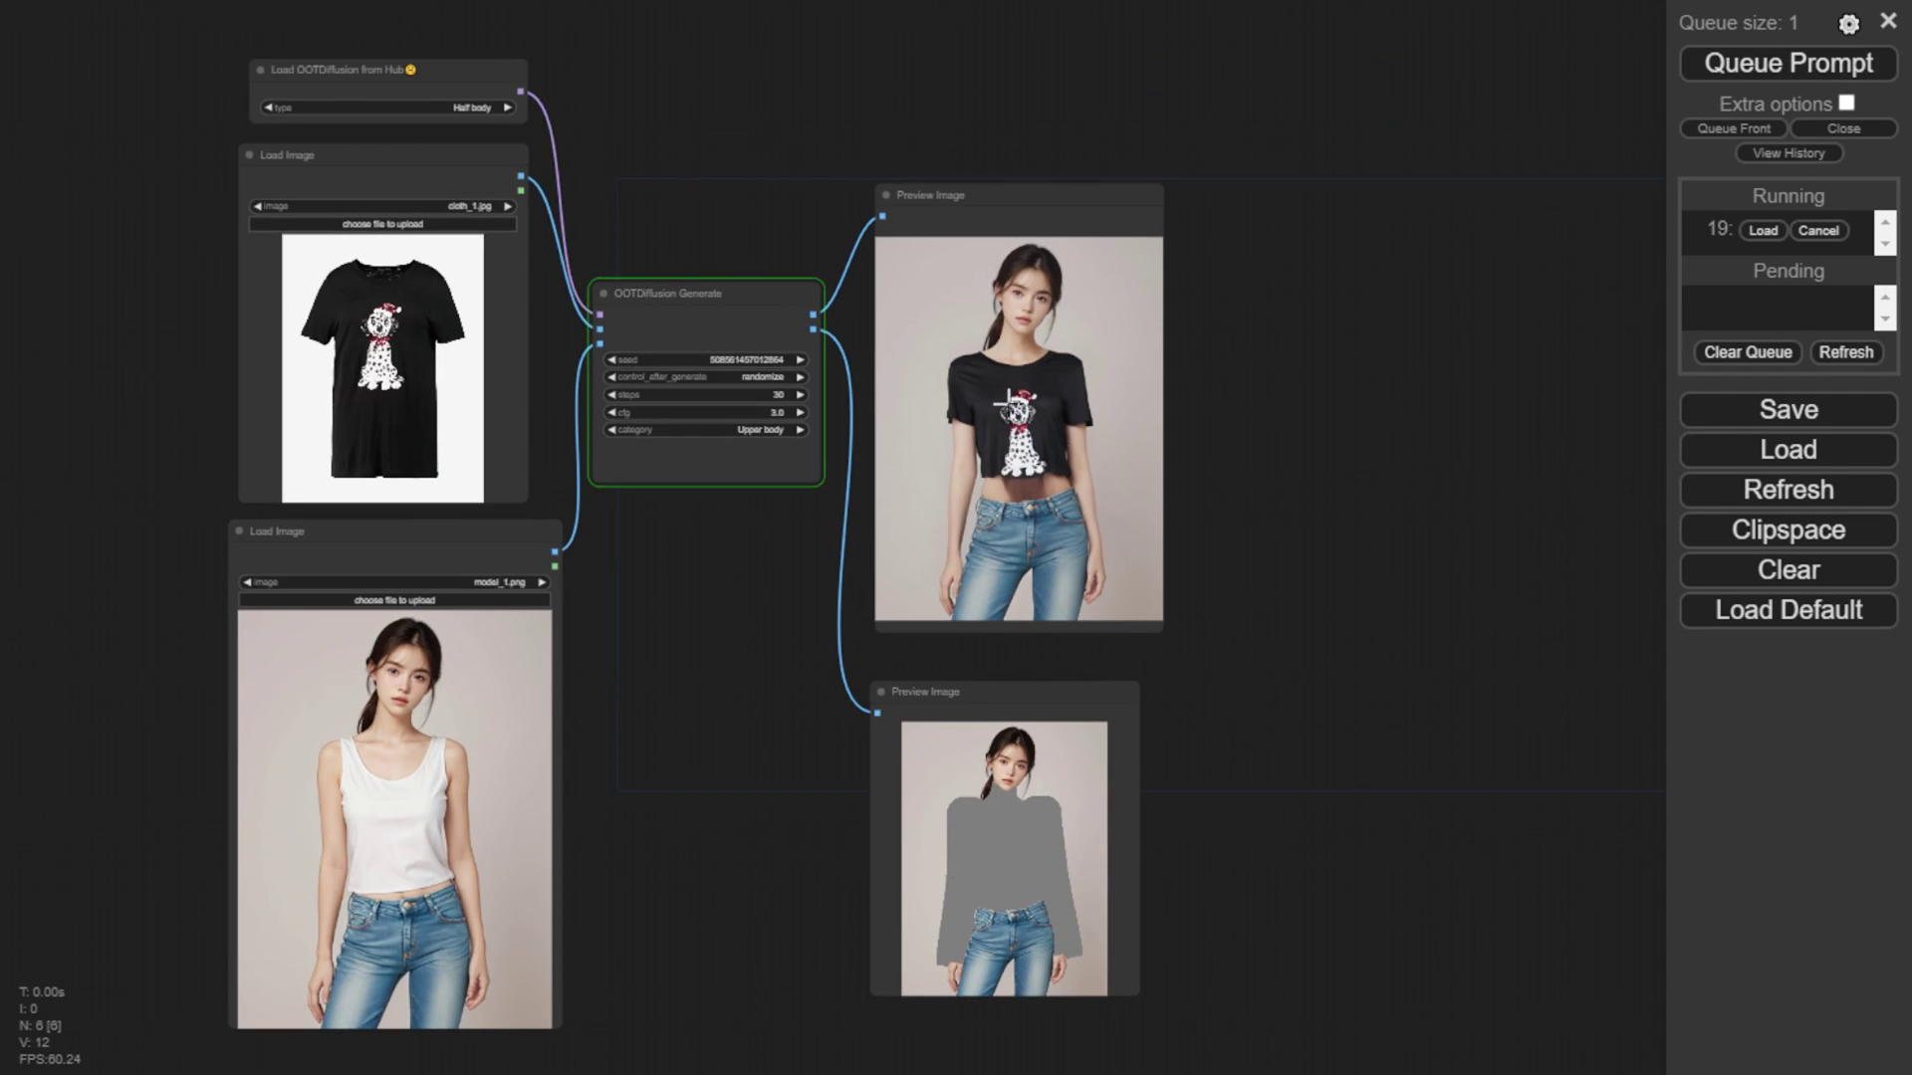
{"action": "scroll", "coordinate": [1065, 483], "scroll_direction": "up", "scroll_amount": 6}
{"action": "scroll", "coordinate": [1005, 470], "scroll_direction": "up", "scroll_amount": 3}
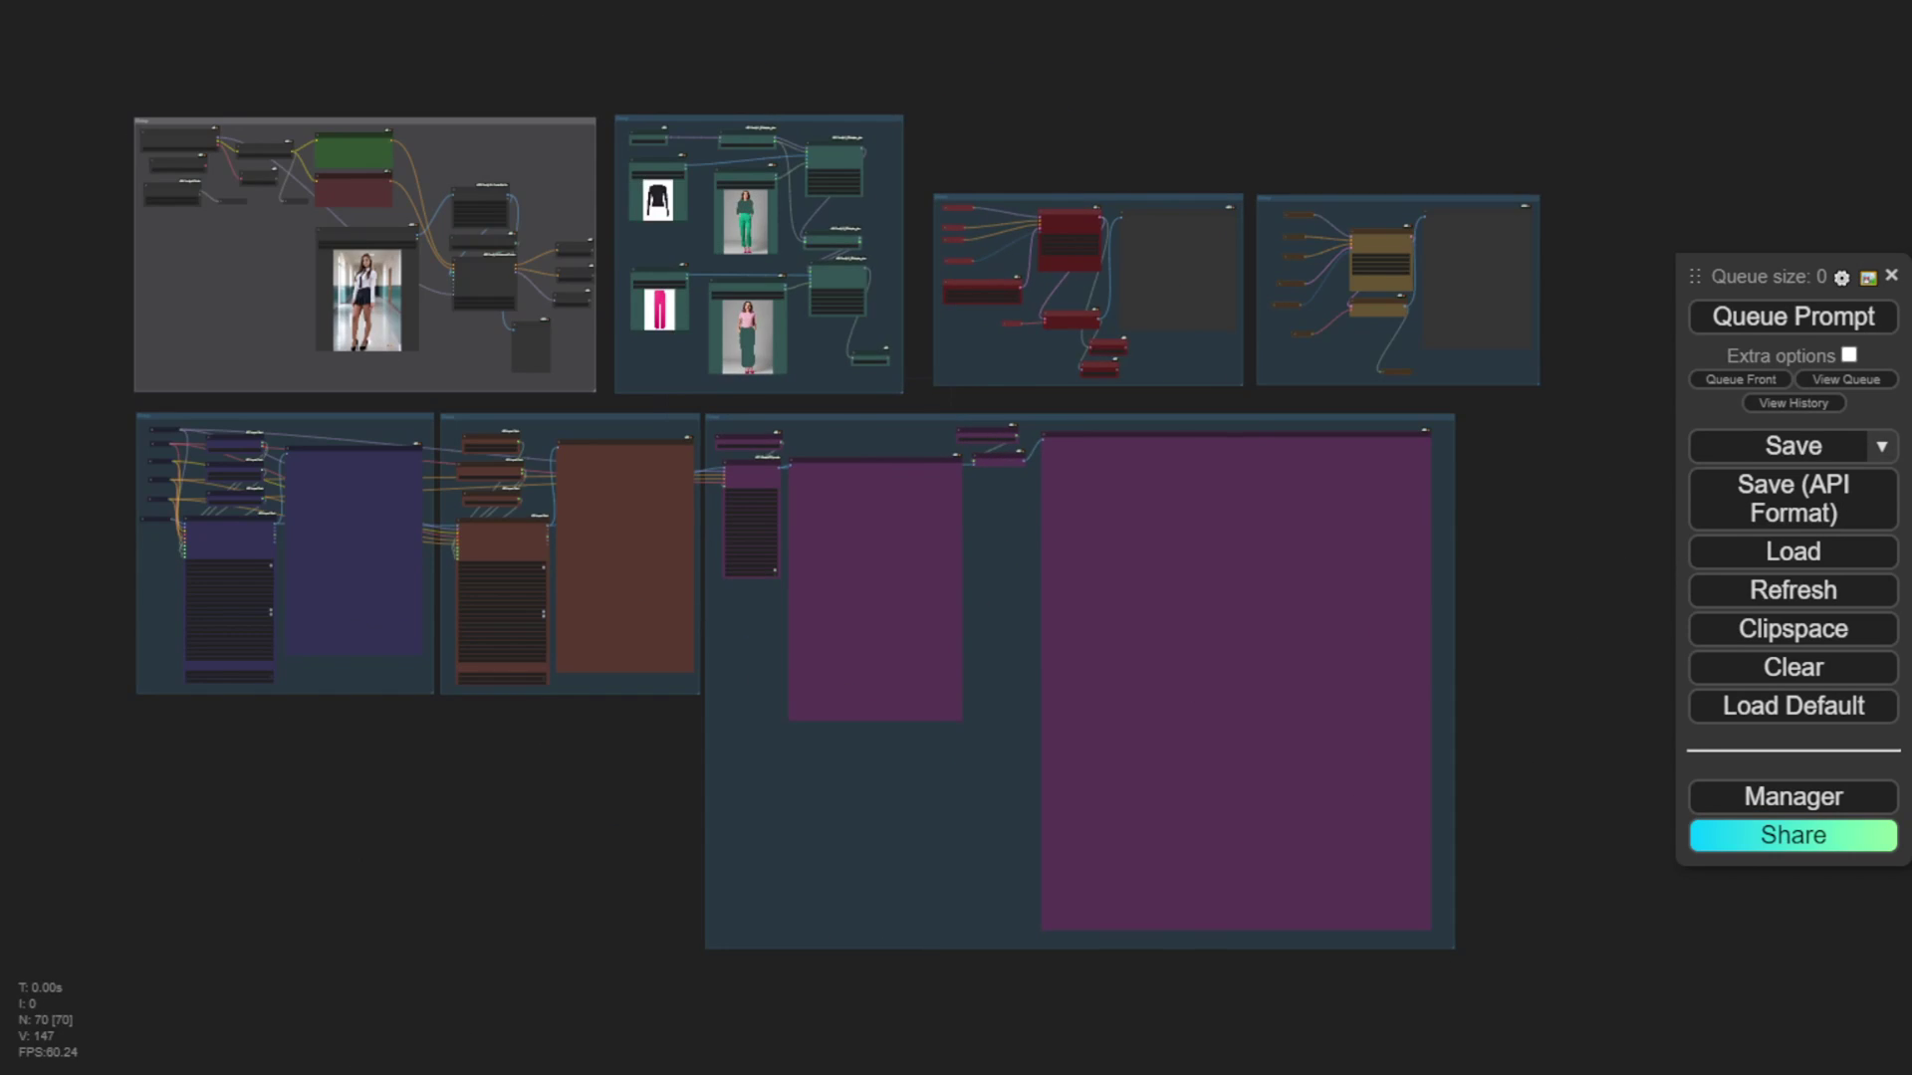
Paint a mask over the model photo's white tank top in MaskEditor and save it to the node.
{"action": "scroll", "coordinate": [861, 132], "scroll_direction": "up", "scroll_amount": 10}
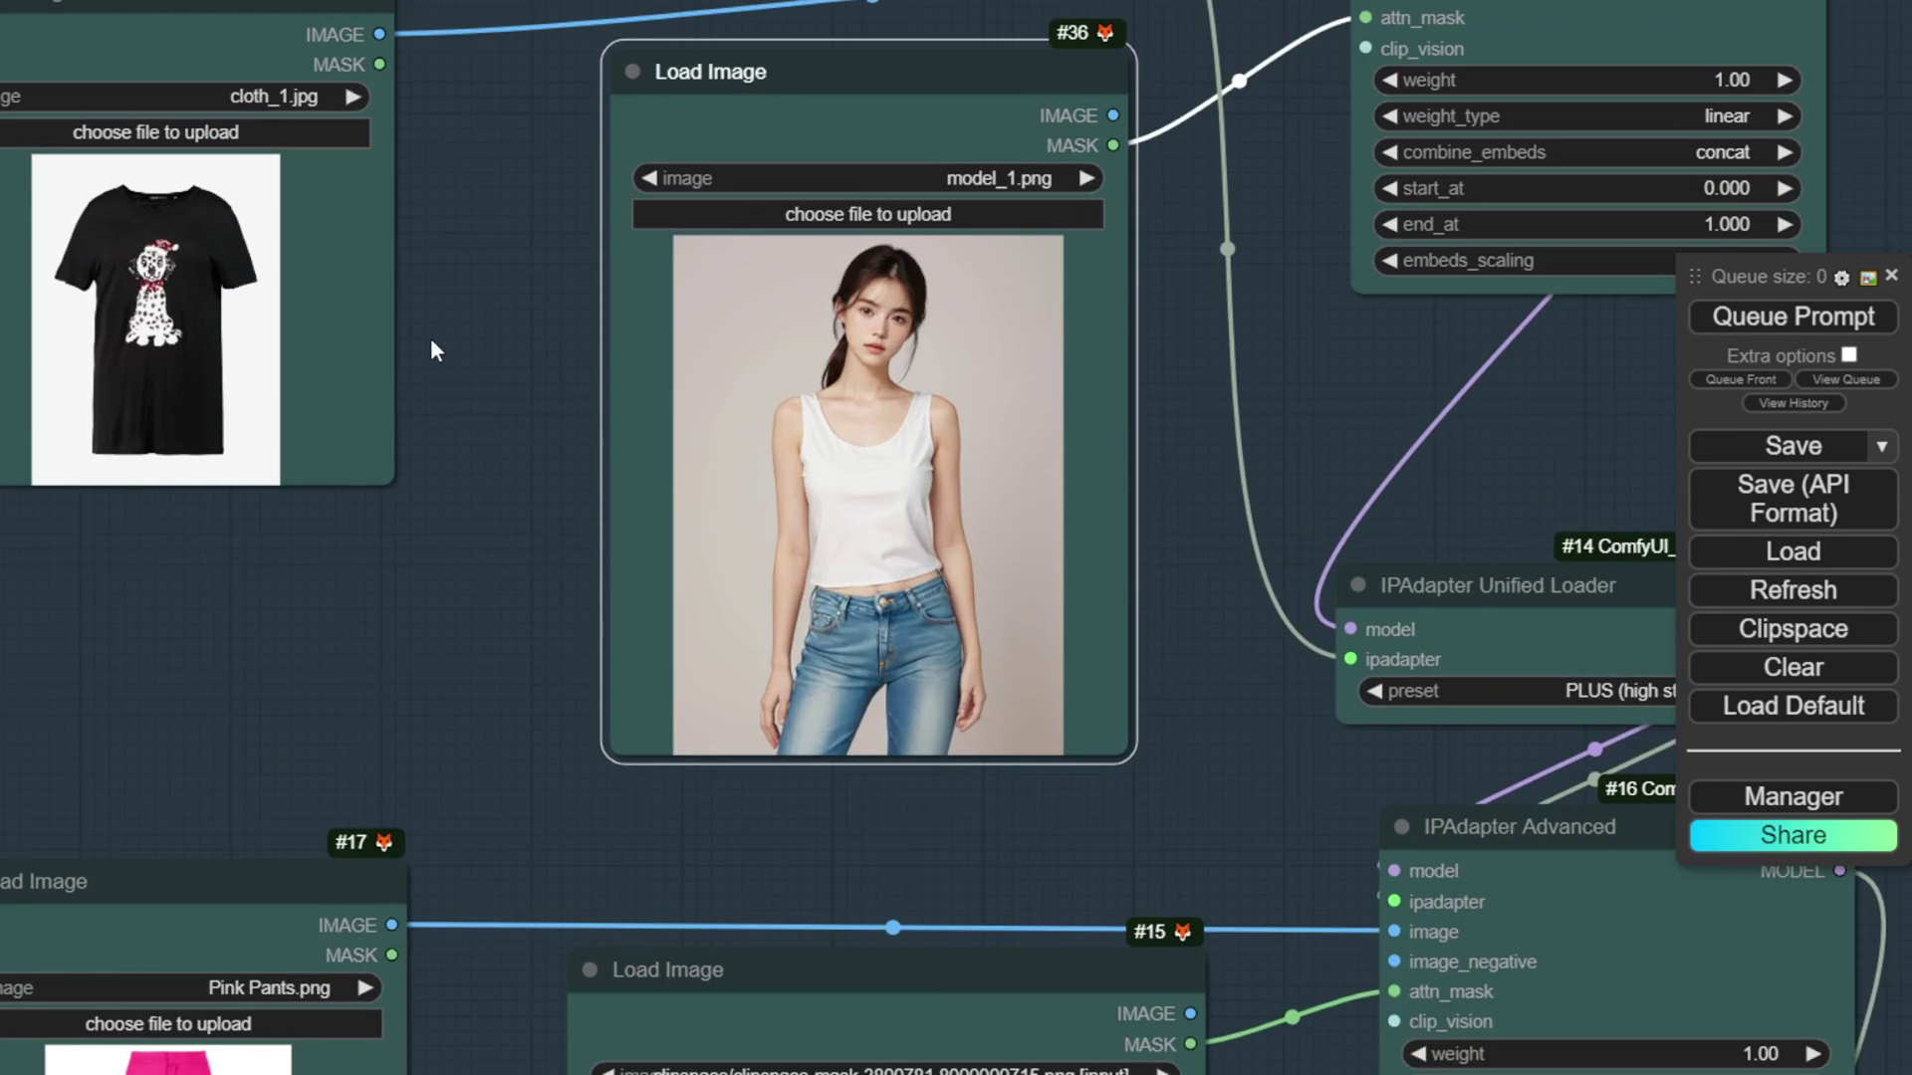
{"action": "scroll", "coordinate": [746, 385], "scroll_direction": "up", "scroll_amount": 5}
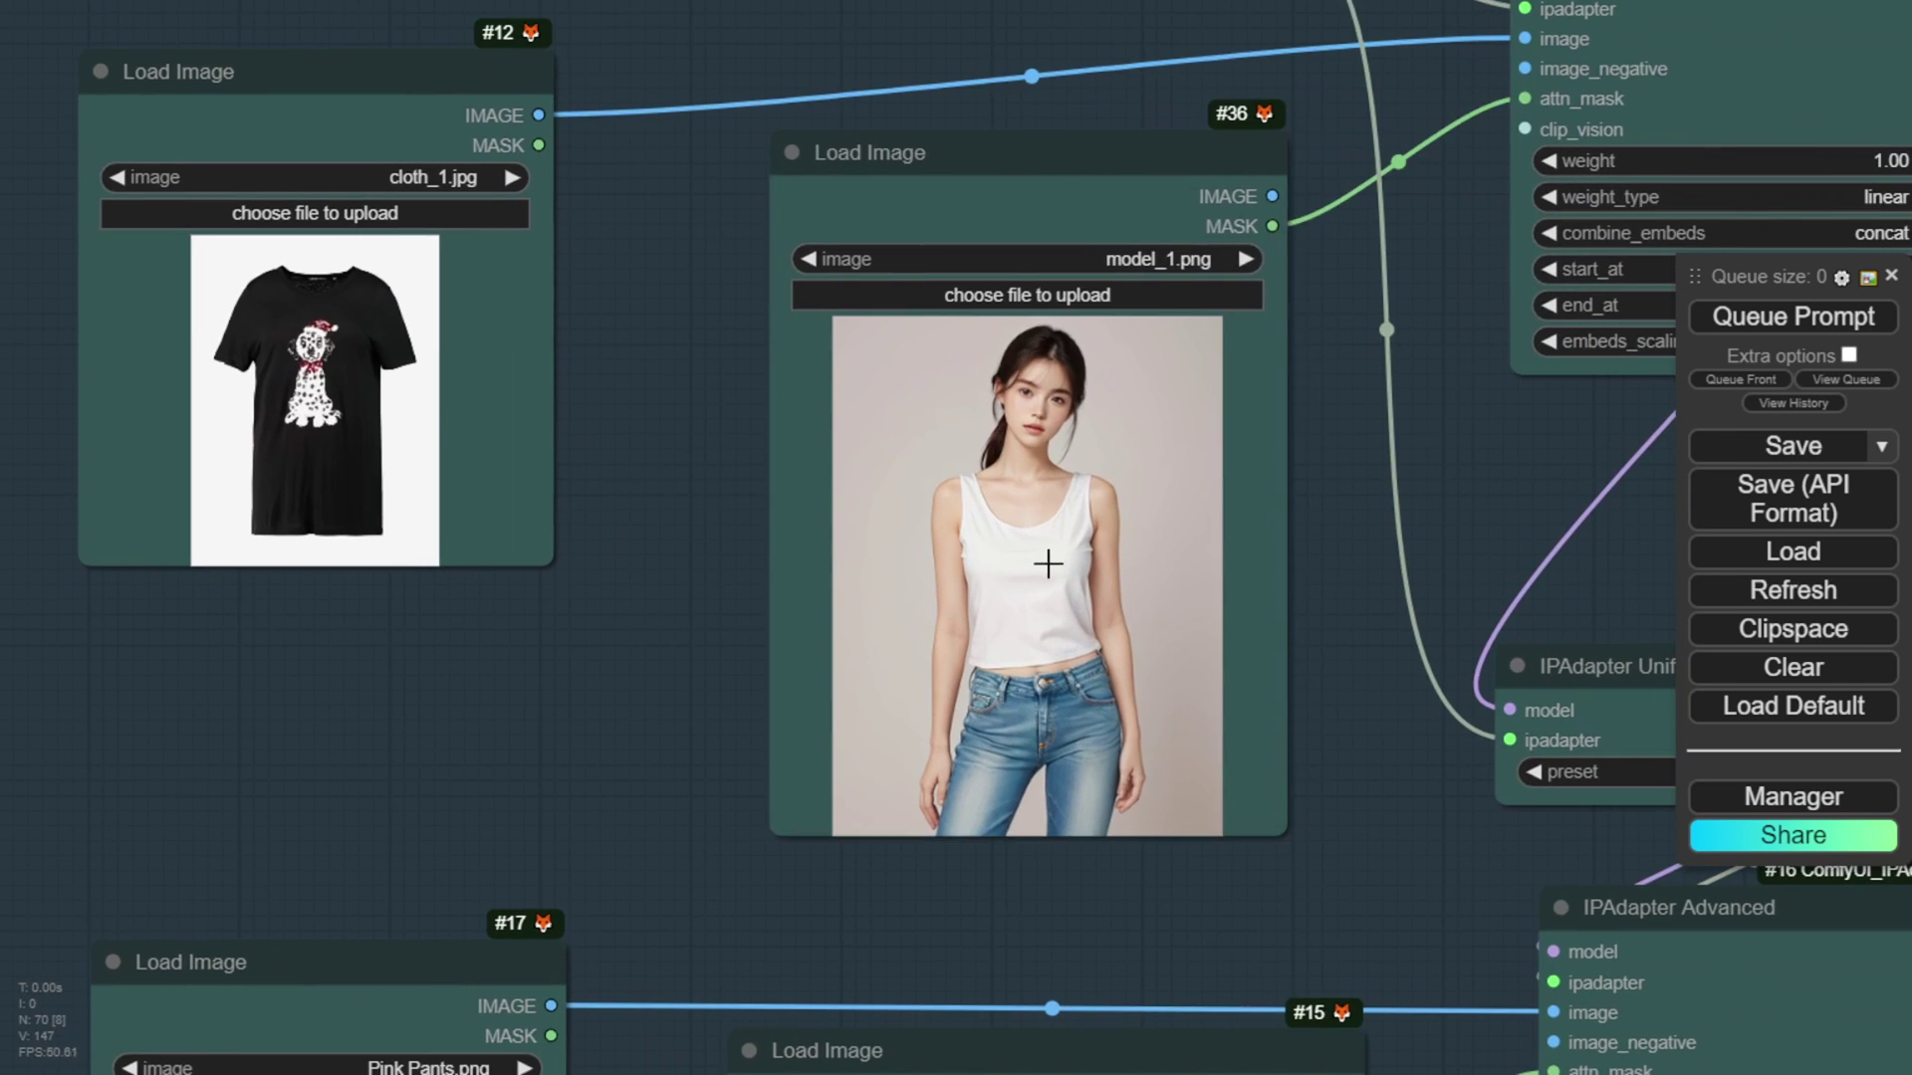
{"action": "right_click", "coordinate": [1046, 560]}
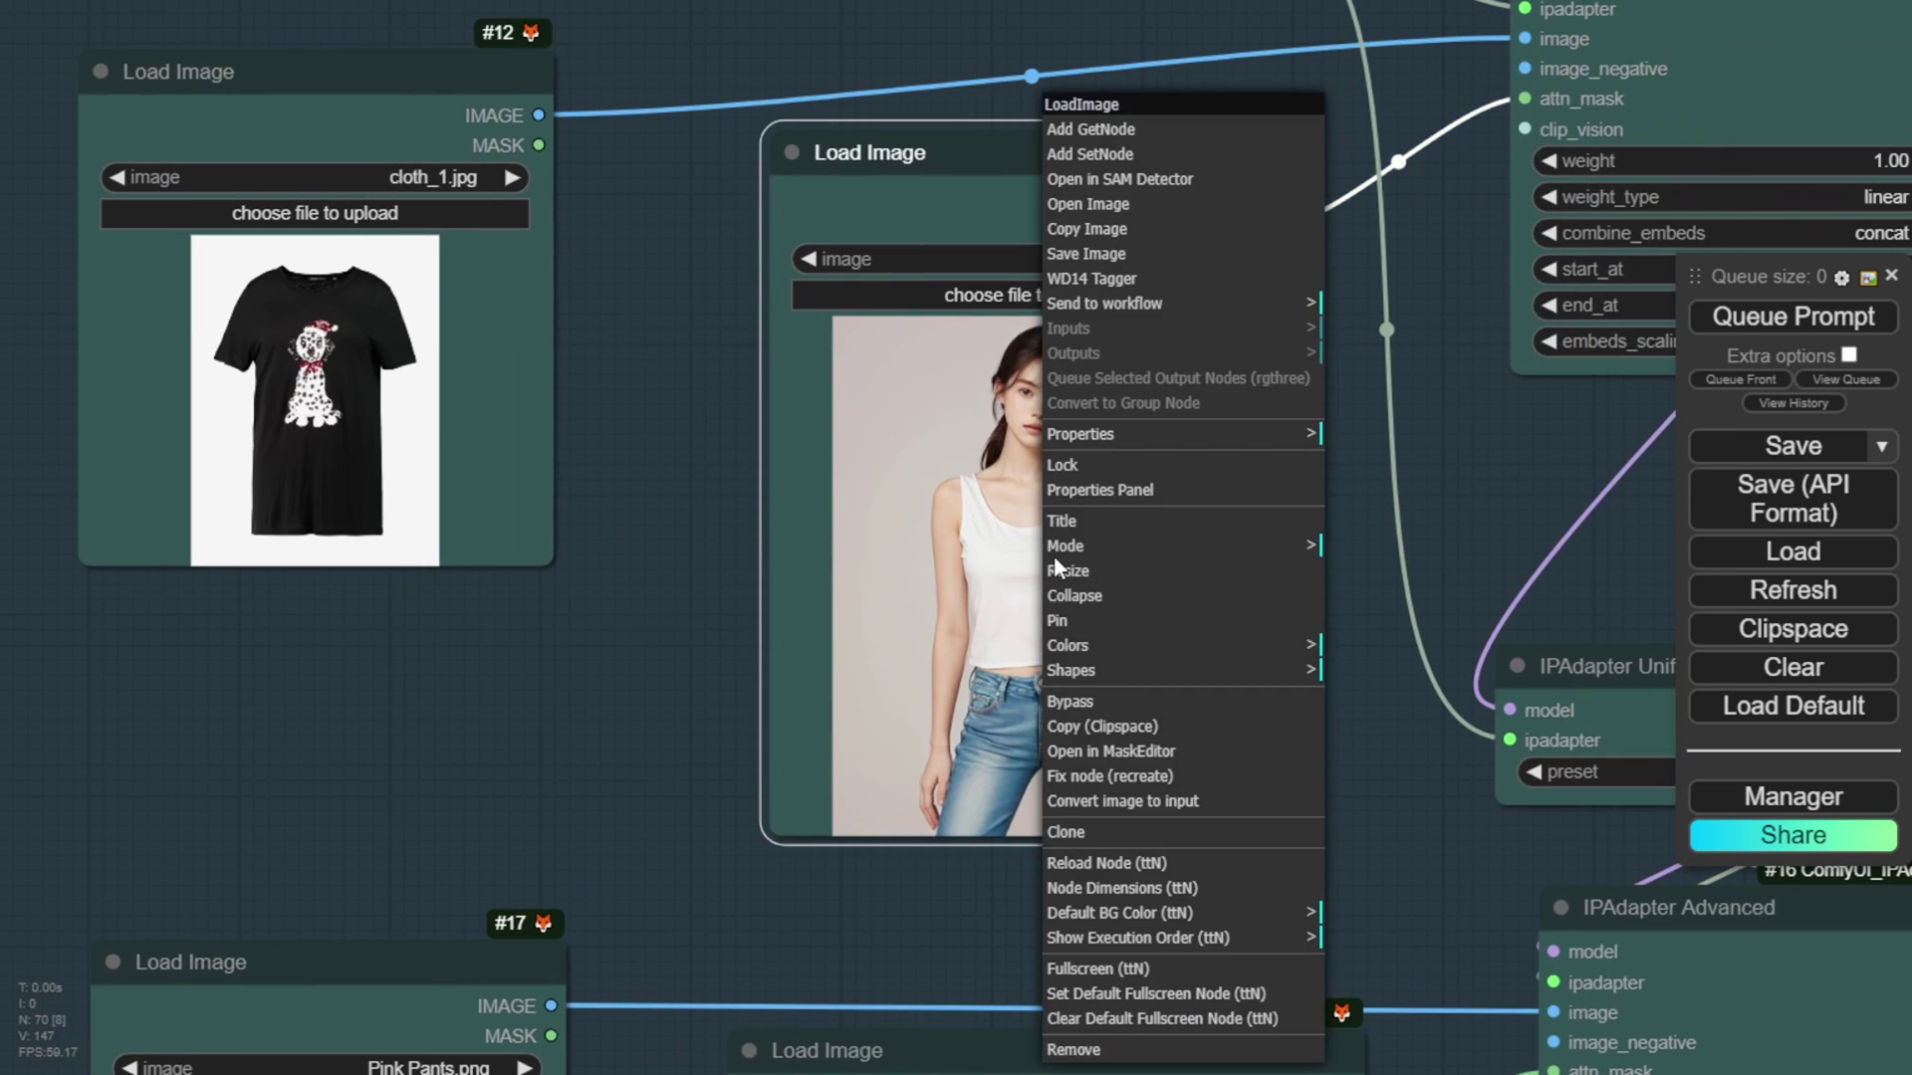
{"action": "left_click", "coordinate": [1195, 751]}
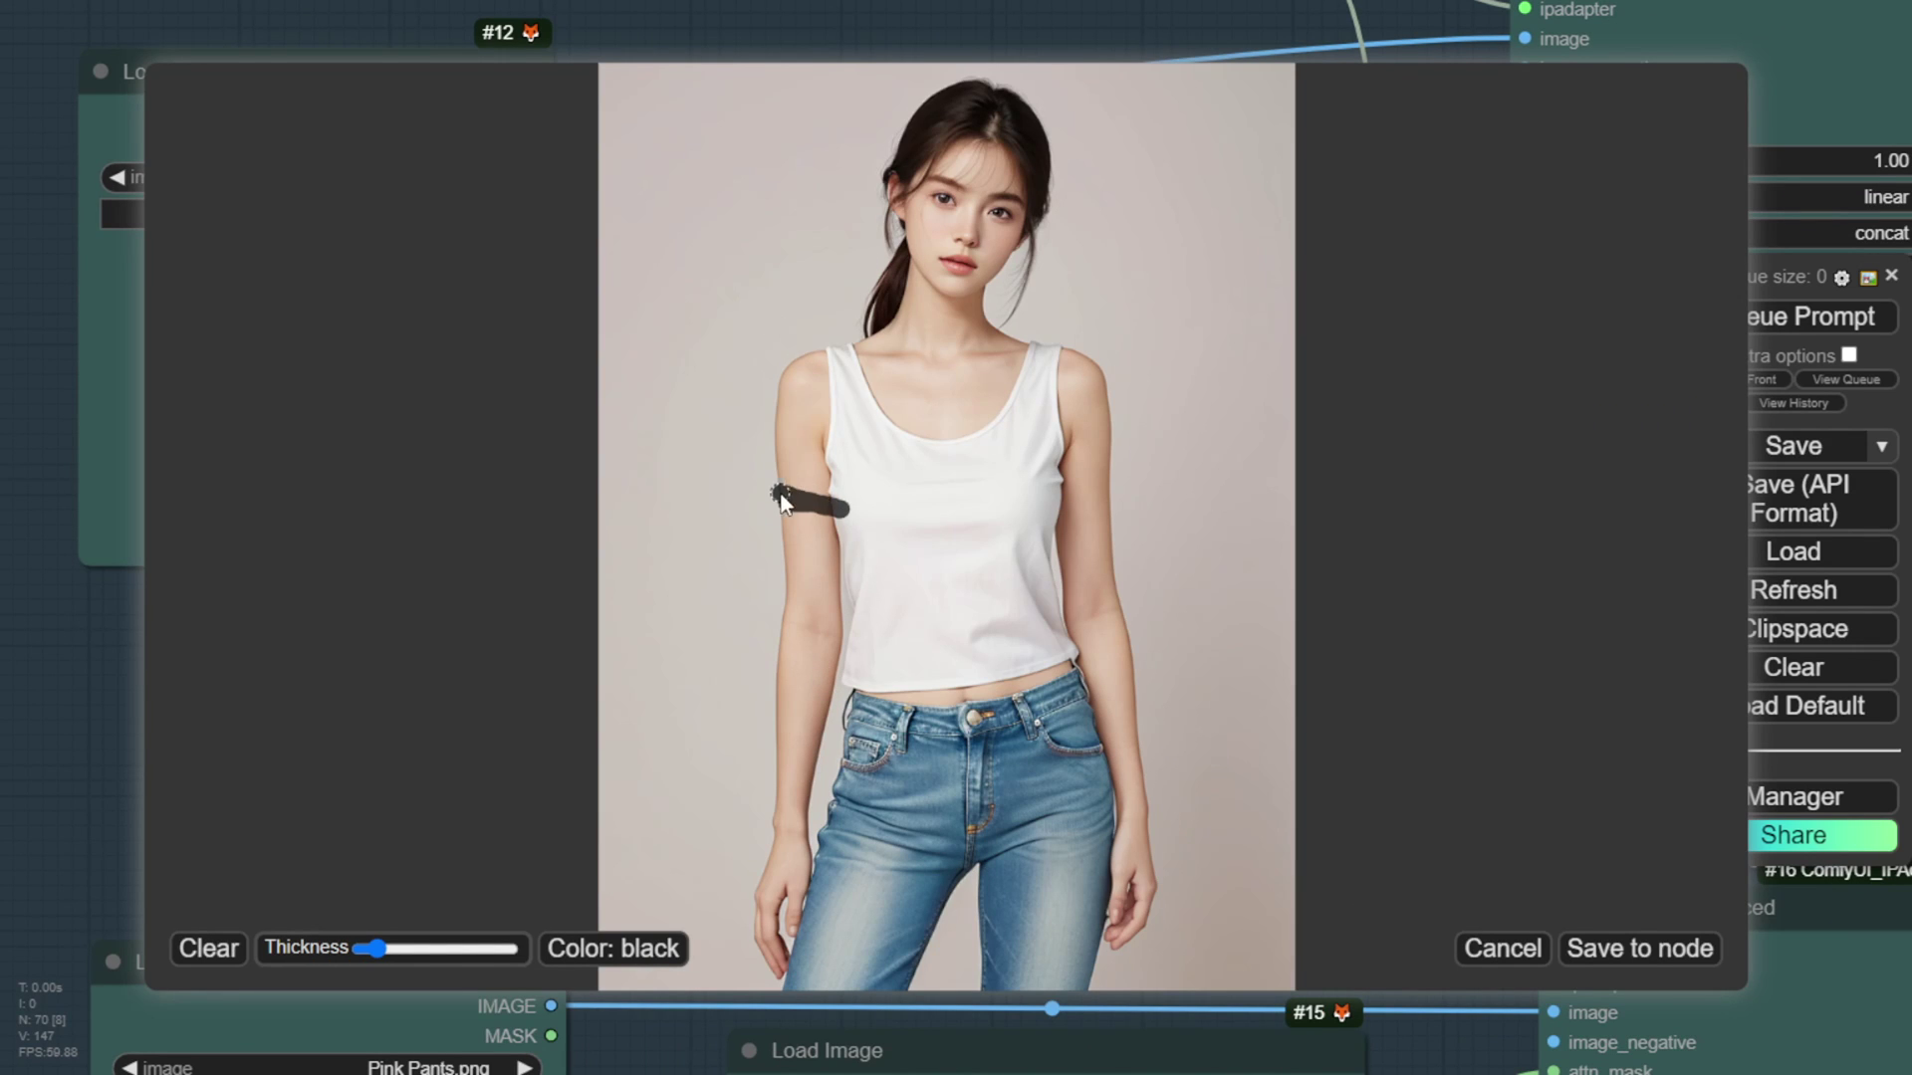
{"action": "scroll", "coordinate": [797, 468], "scroll_direction": "up", "scroll_amount": 5}
{"action": "mouse_move", "coordinate": [822, 429]}
{"action": "left_mouse_down"}
{"action": "mouse_move", "coordinate": [1004, 403]}
{"action": "mouse_move", "coordinate": [905, 510]}
{"action": "mouse_move", "coordinate": [1006, 637]}
{"action": "mouse_move", "coordinate": [995, 542]}
{"action": "mouse_move", "coordinate": [857, 677]}
{"action": "left_mouse_up"}
{"action": "left_click", "coordinate": [1639, 948]}
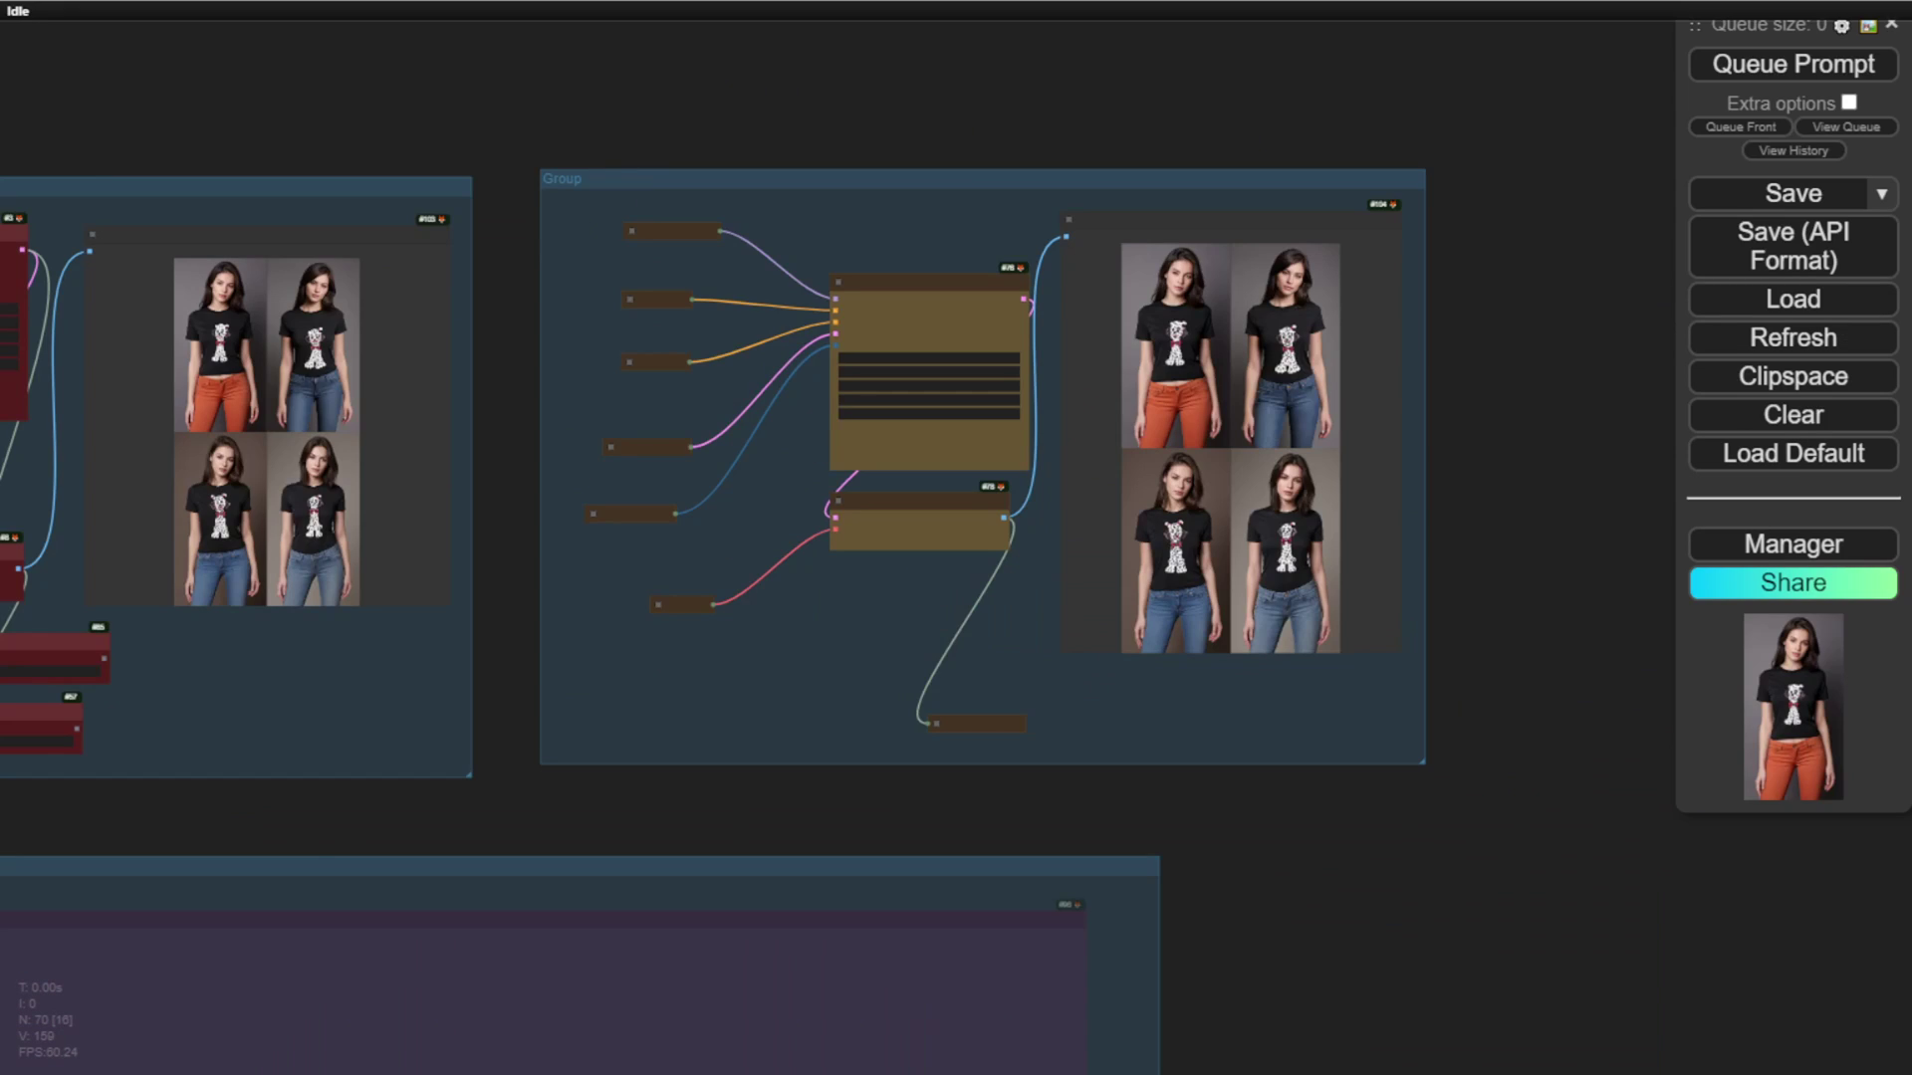
Enlarge and close the dog T-shirt try-on images in the Preview Image grid one by one.
{"action": "scroll", "coordinate": [942, 430], "scroll_direction": "up", "scroll_amount": 4}
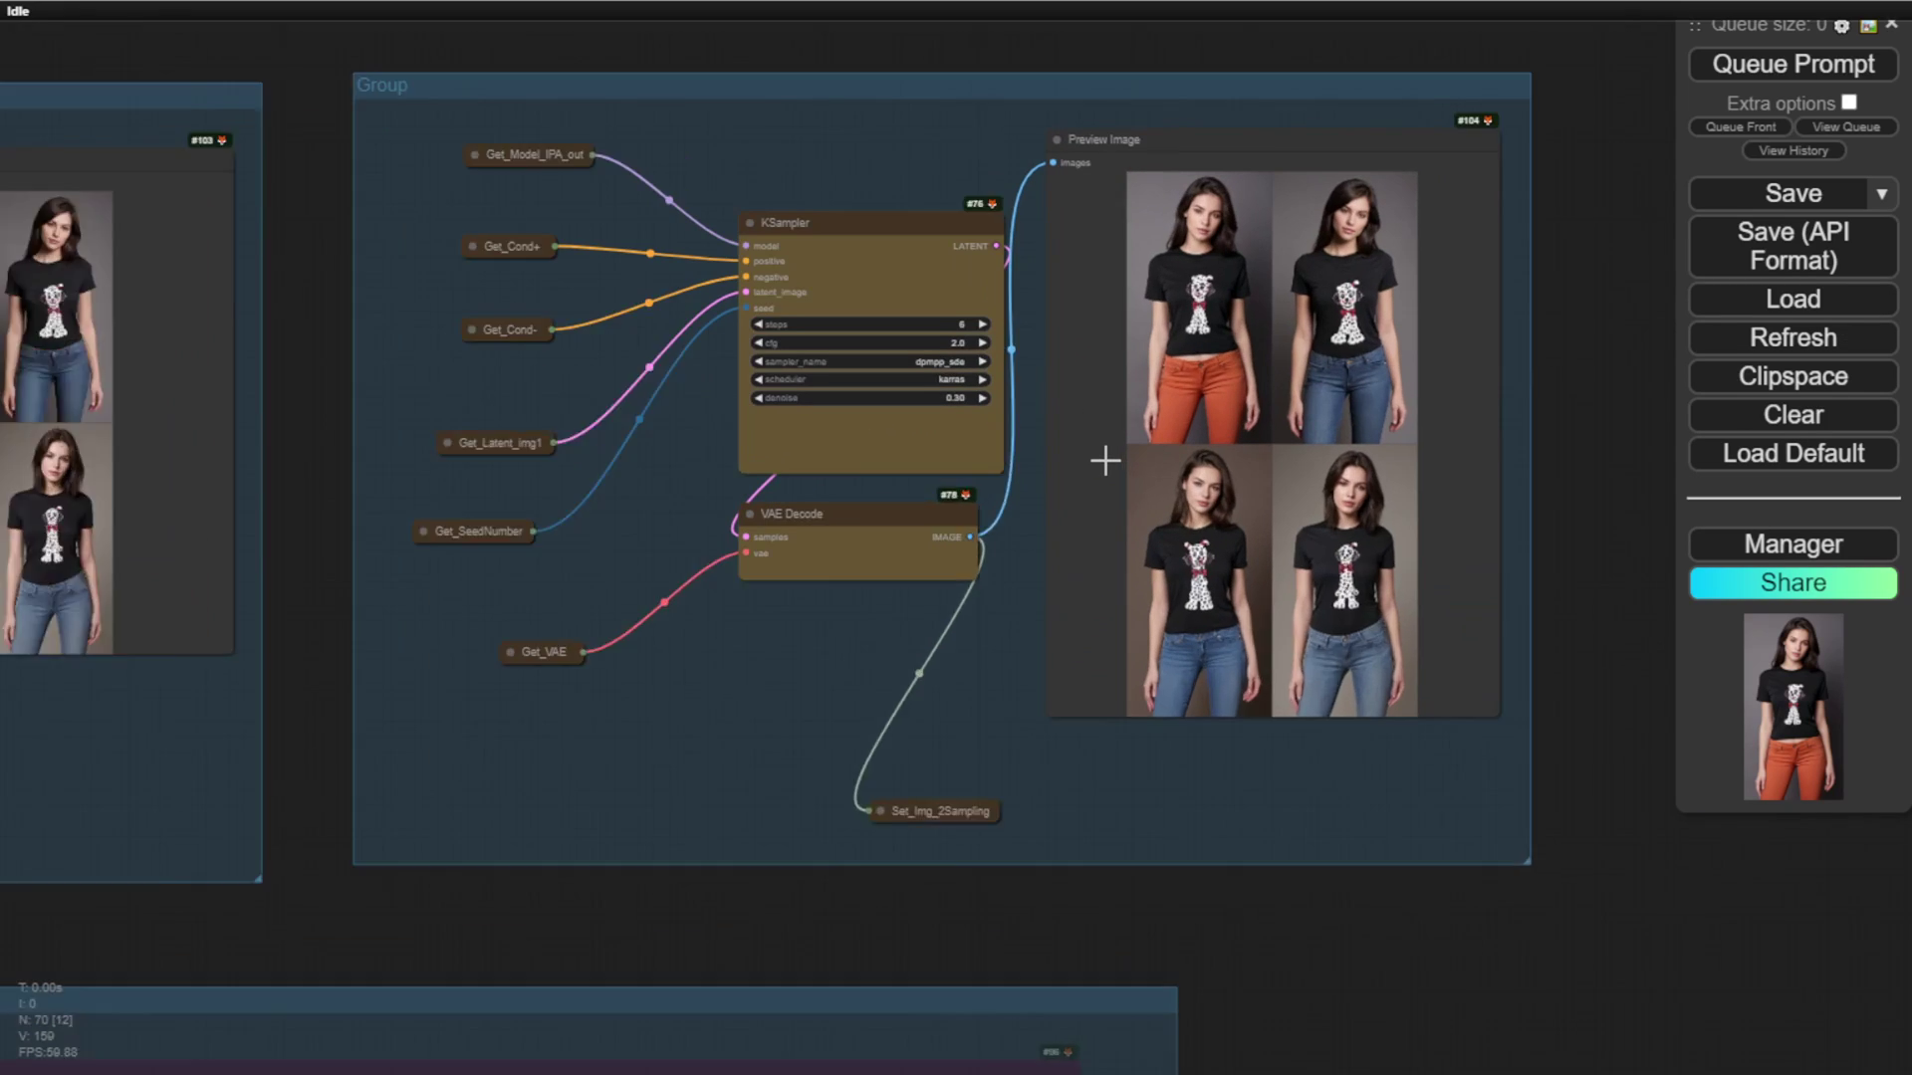
{"action": "scroll", "coordinate": [692, 364], "scroll_direction": "down", "scroll_amount": 6}
{"action": "left_click_drag", "start_coordinate": [692, 364], "coordinate": [737, 428]}
{"action": "scroll", "coordinate": [721, 257], "scroll_direction": "up", "scroll_amount": 3}
{"action": "scroll", "coordinate": [717, 257], "scroll_direction": "up", "scroll_amount": 5}
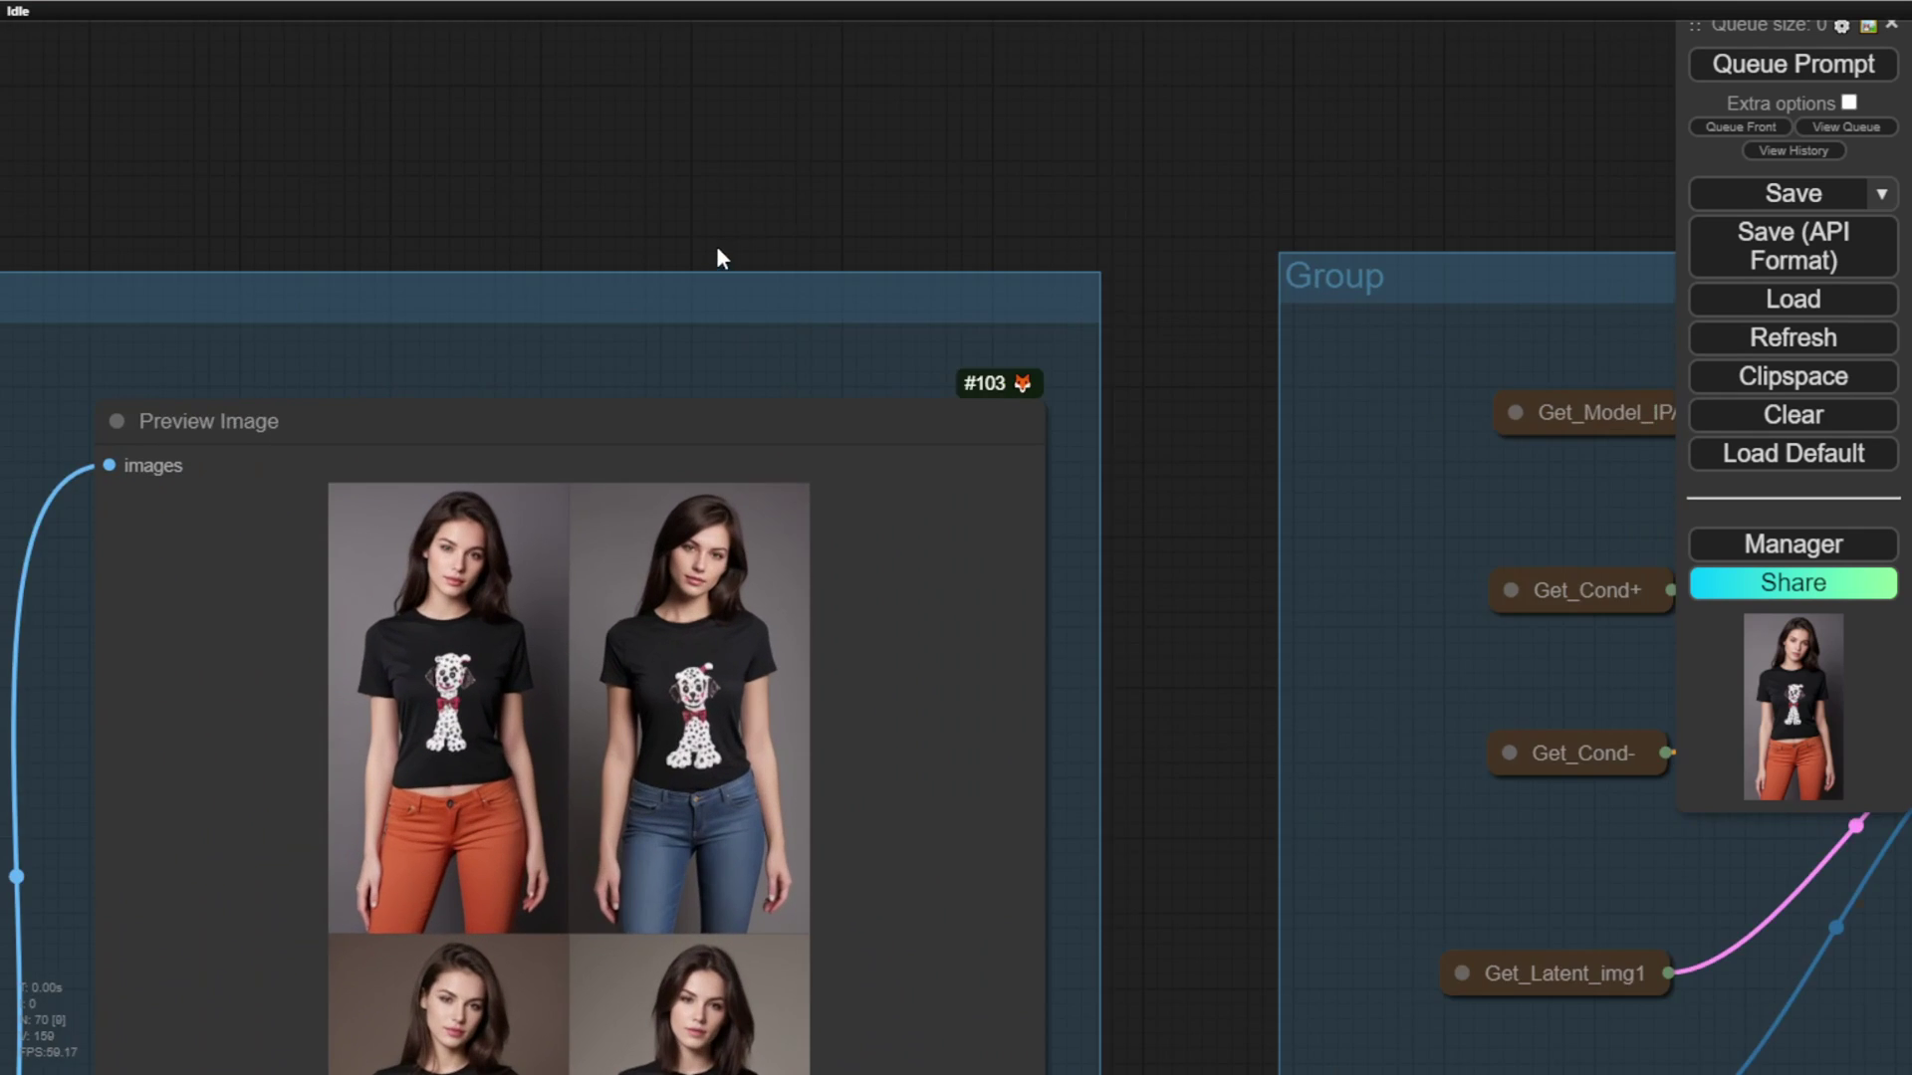
{"action": "left_click_drag", "start_coordinate": [717, 256], "coordinate": [835, 10]}
{"action": "left_click_drag", "start_coordinate": [1301, 457], "coordinate": [1500, 445]}
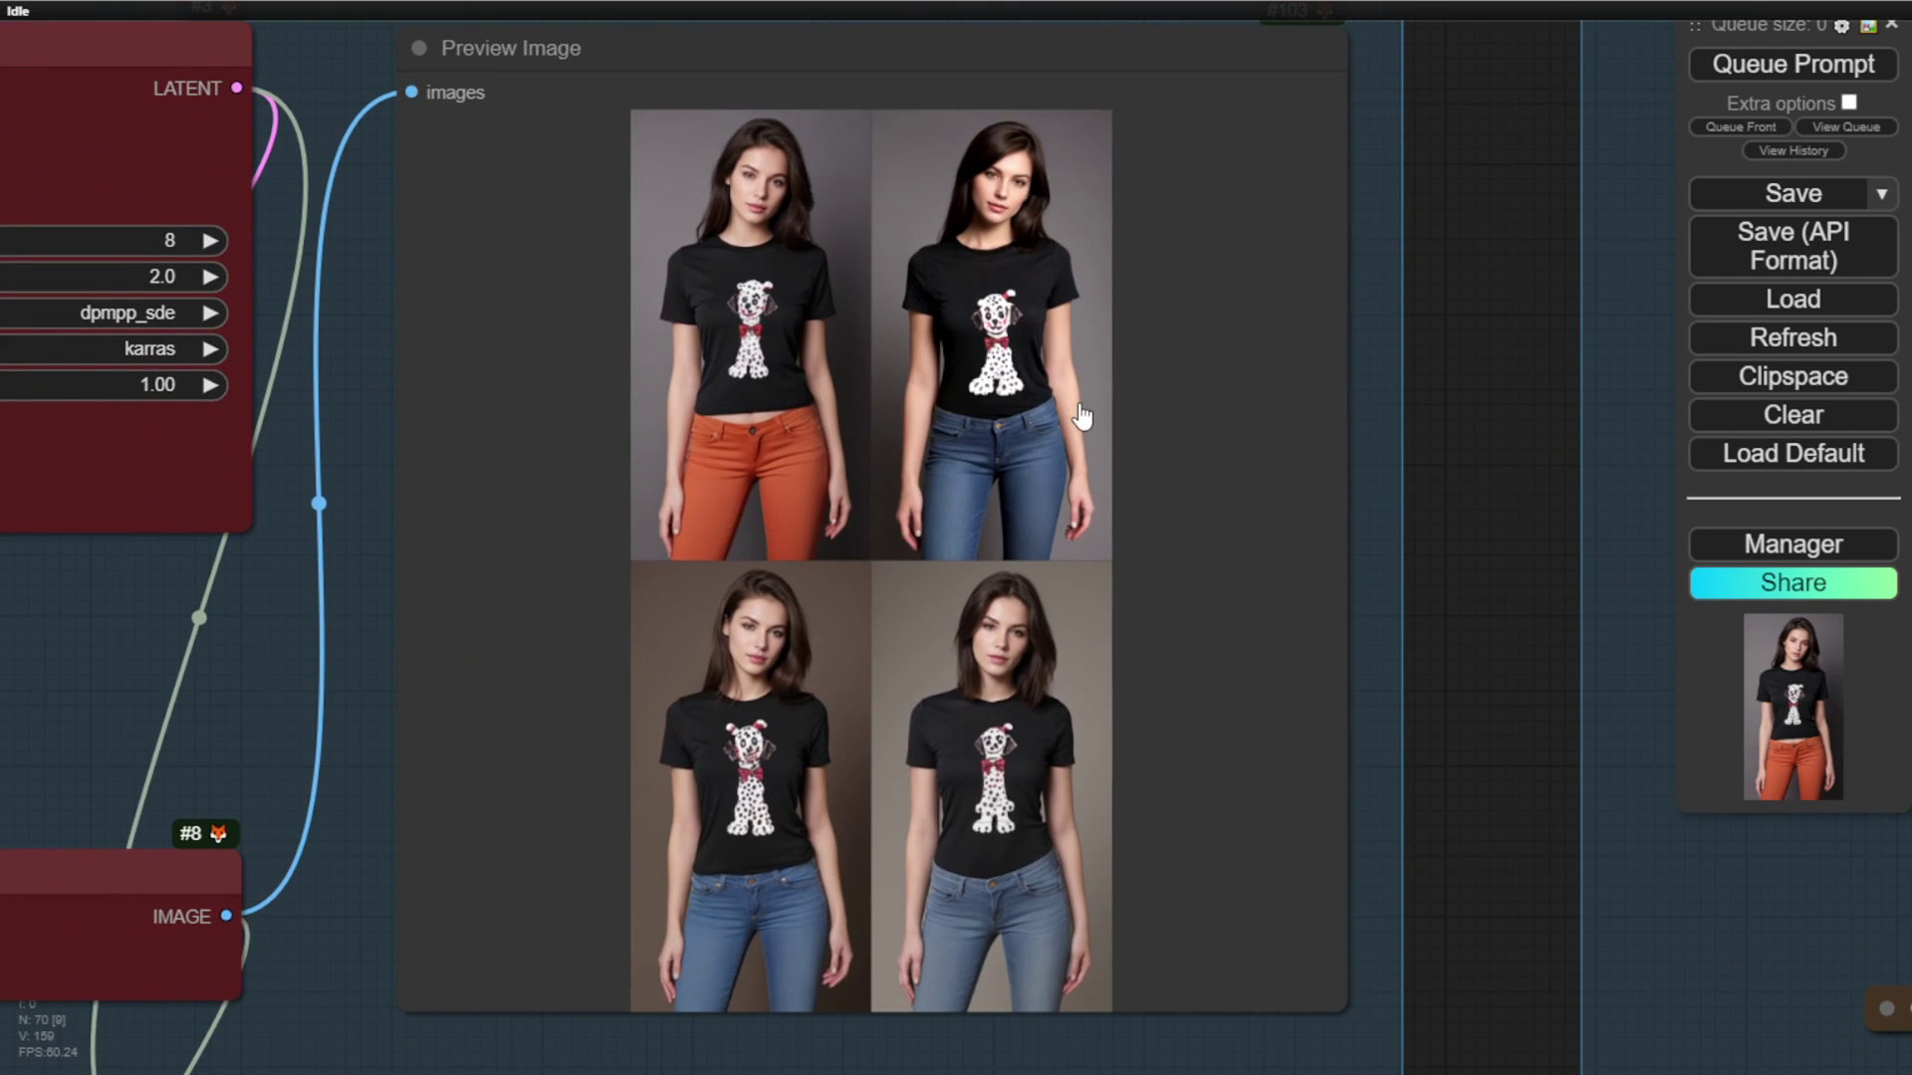
{"action": "left_click", "coordinate": [1046, 418]}
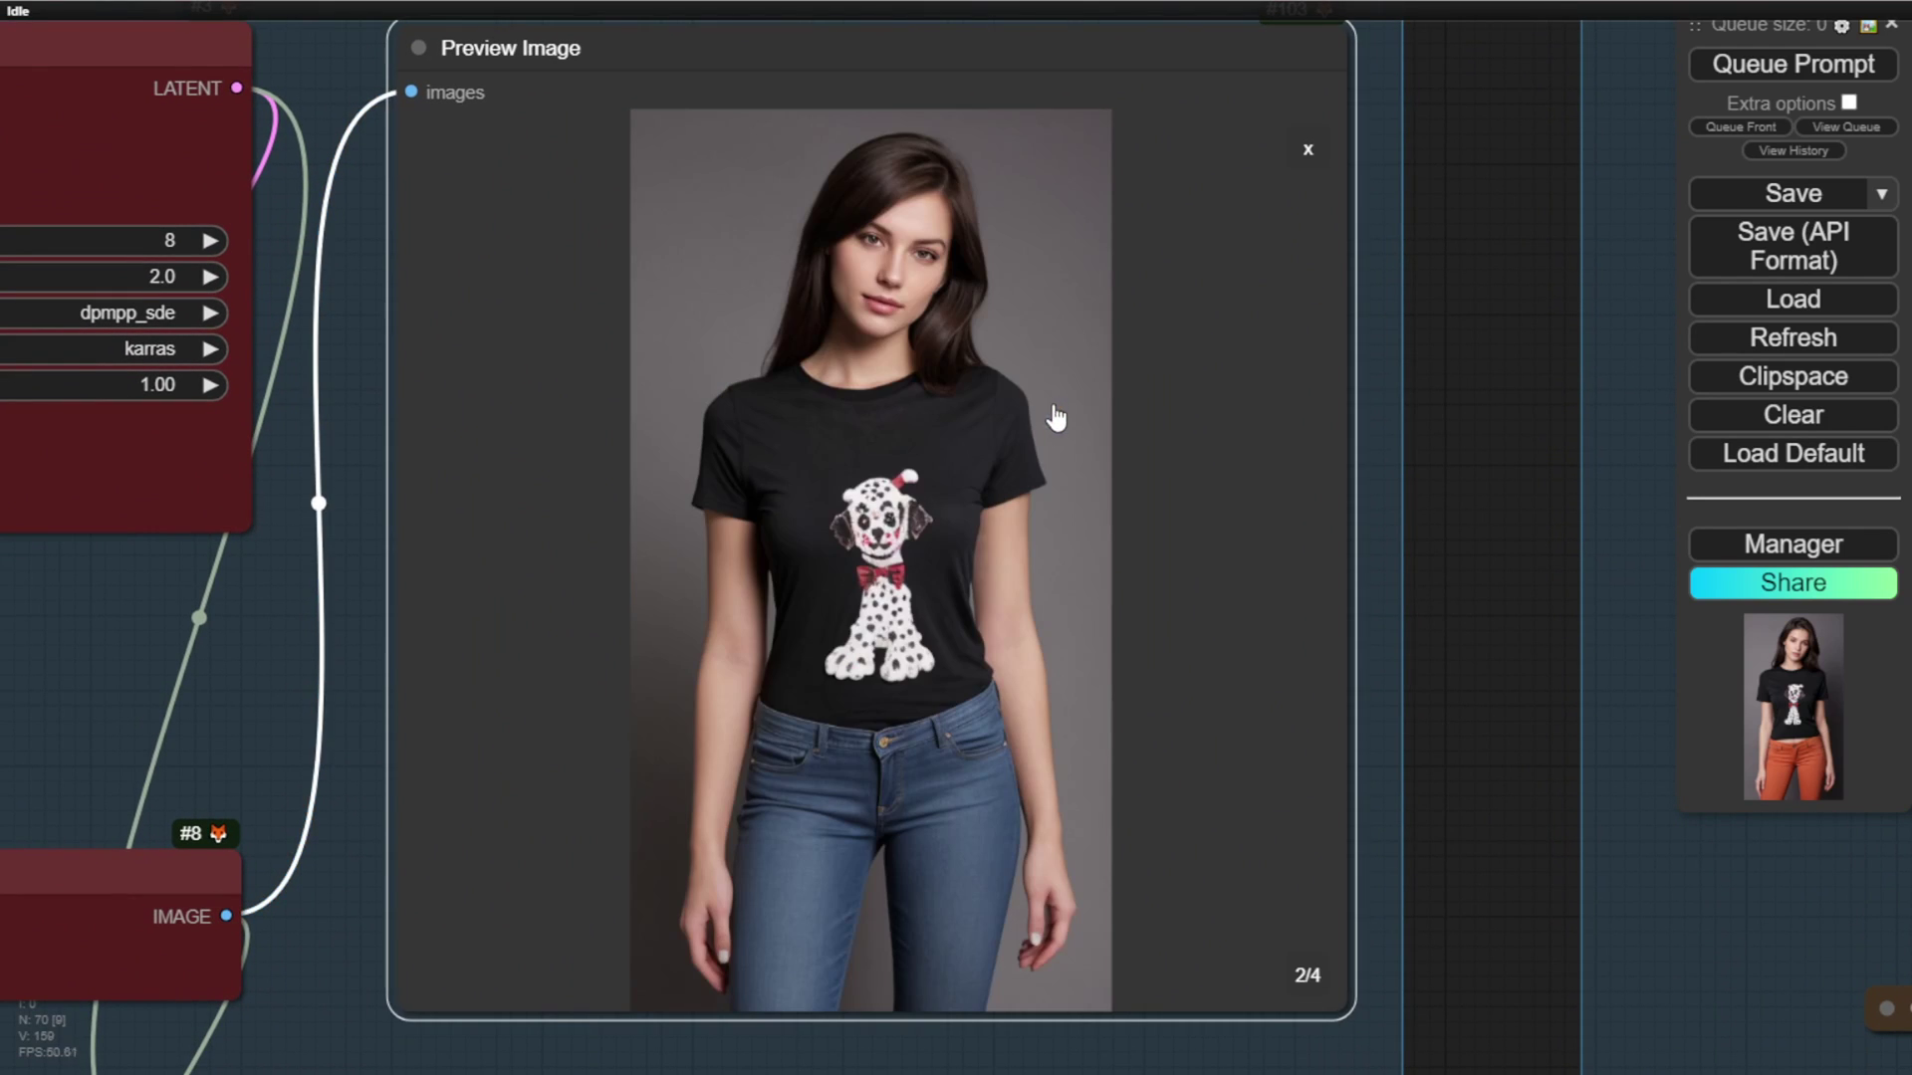
{"action": "left_click", "coordinate": [1312, 171]}
{"action": "left_click", "coordinate": [734, 422]}
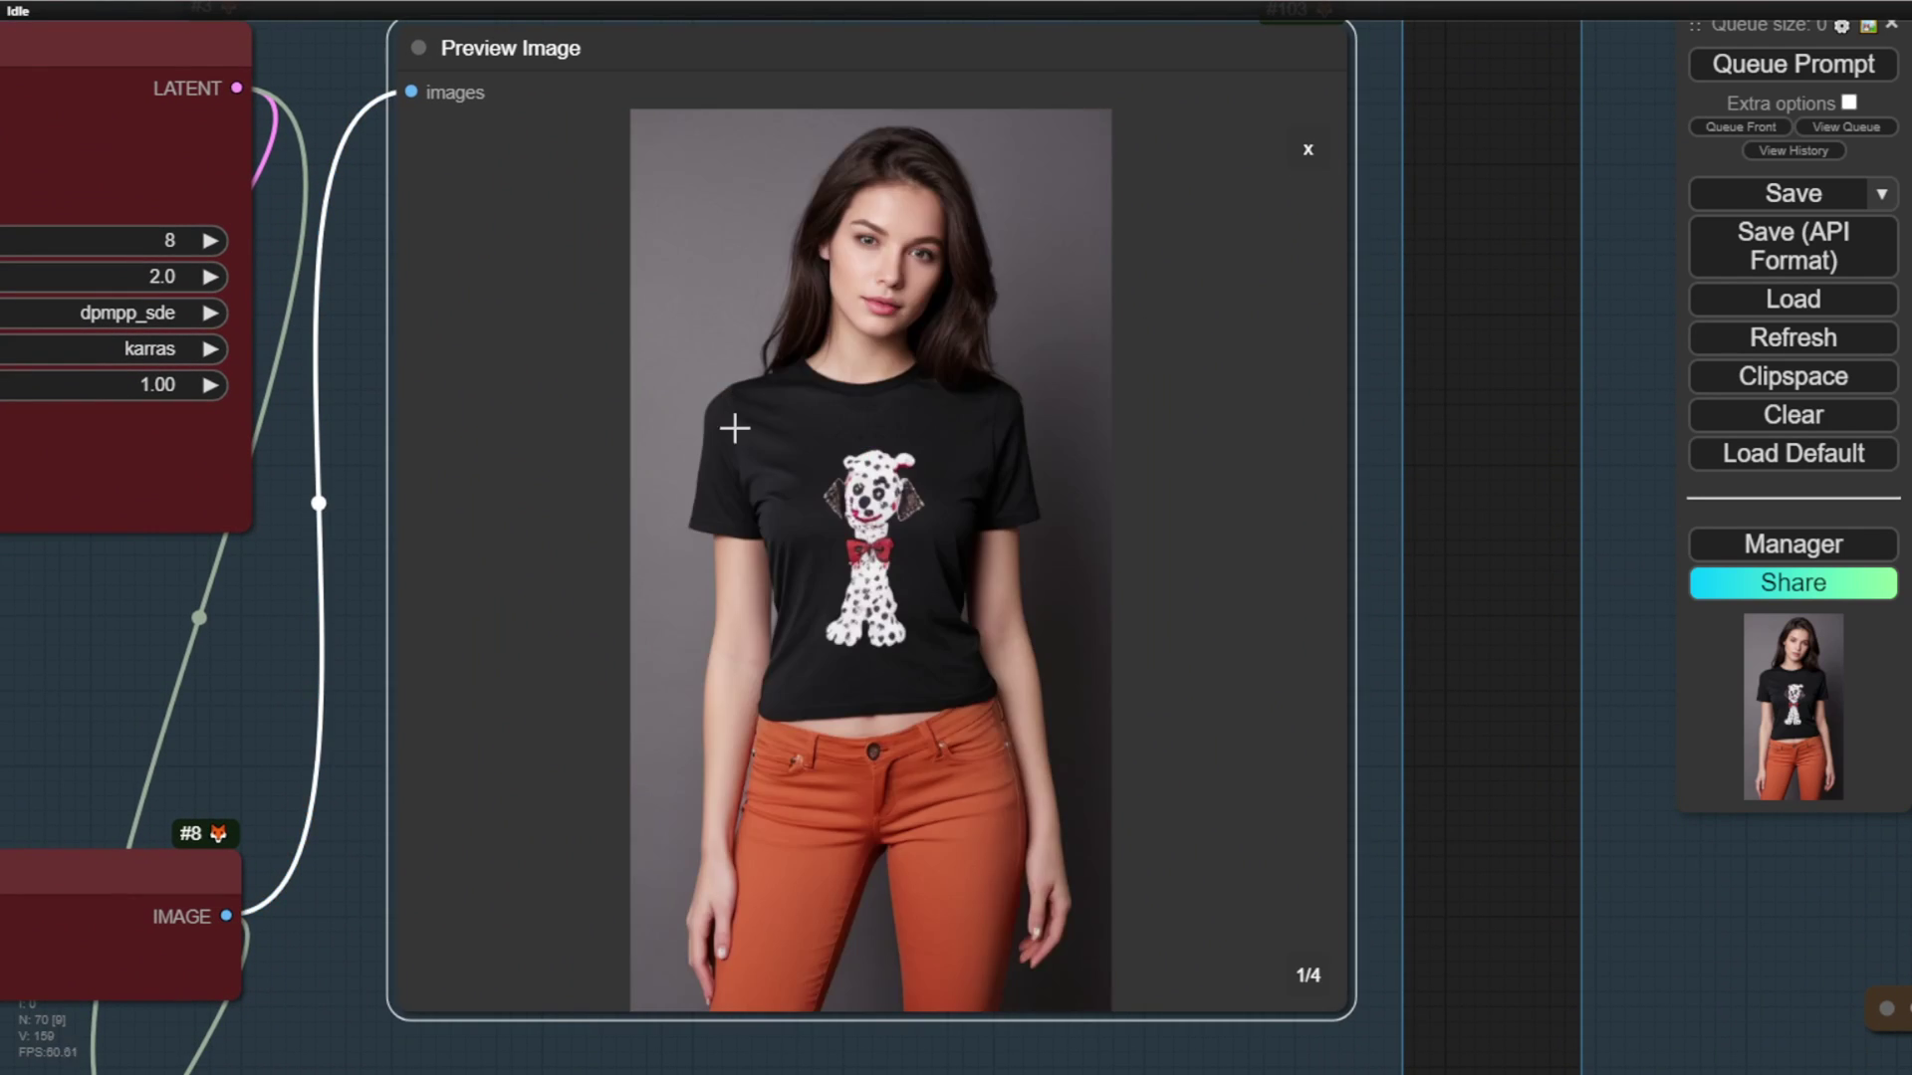
{"action": "left_click", "coordinate": [1309, 152]}
{"action": "left_click", "coordinate": [954, 779]}
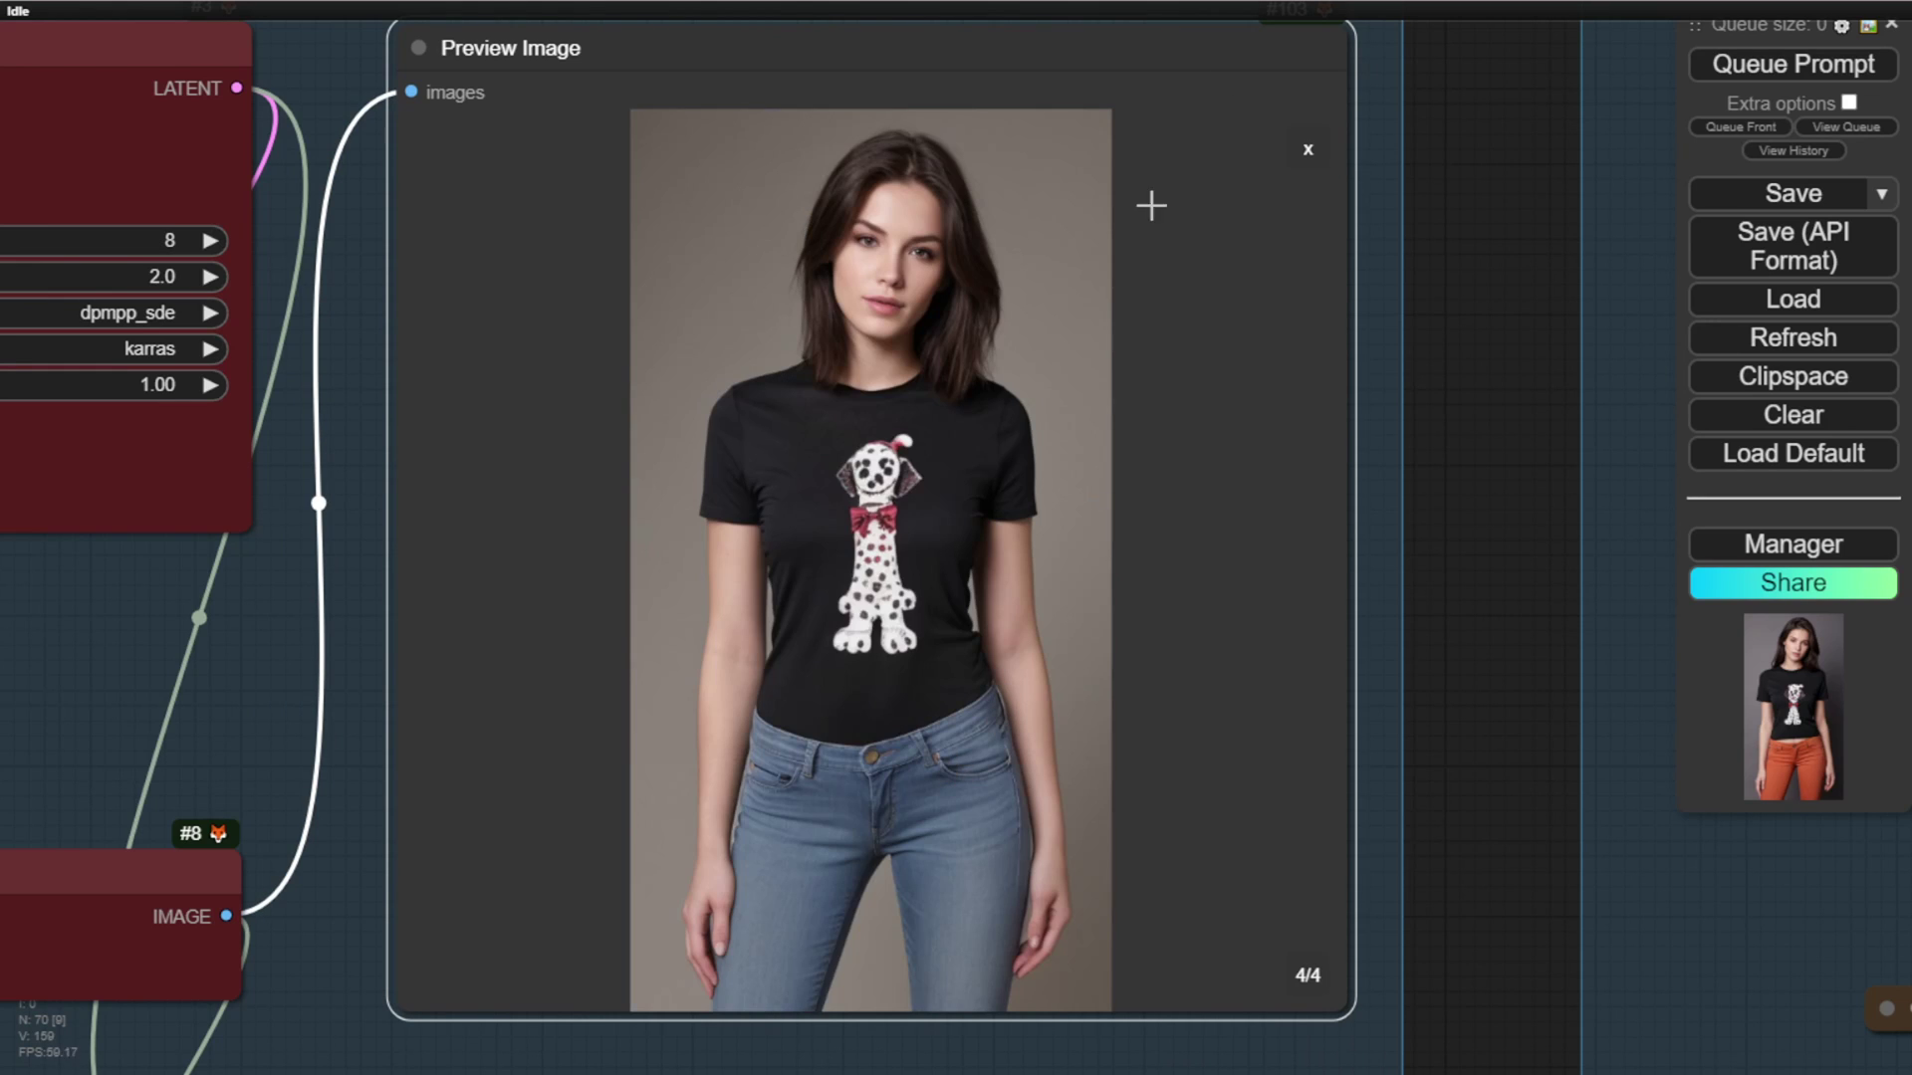
{"action": "left_click", "coordinate": [1308, 151]}
Move to the blue dress workflow and enlarge one of its generated images.
{"action": "scroll", "coordinate": [1261, 313], "scroll_direction": "down", "scroll_amount": 15}
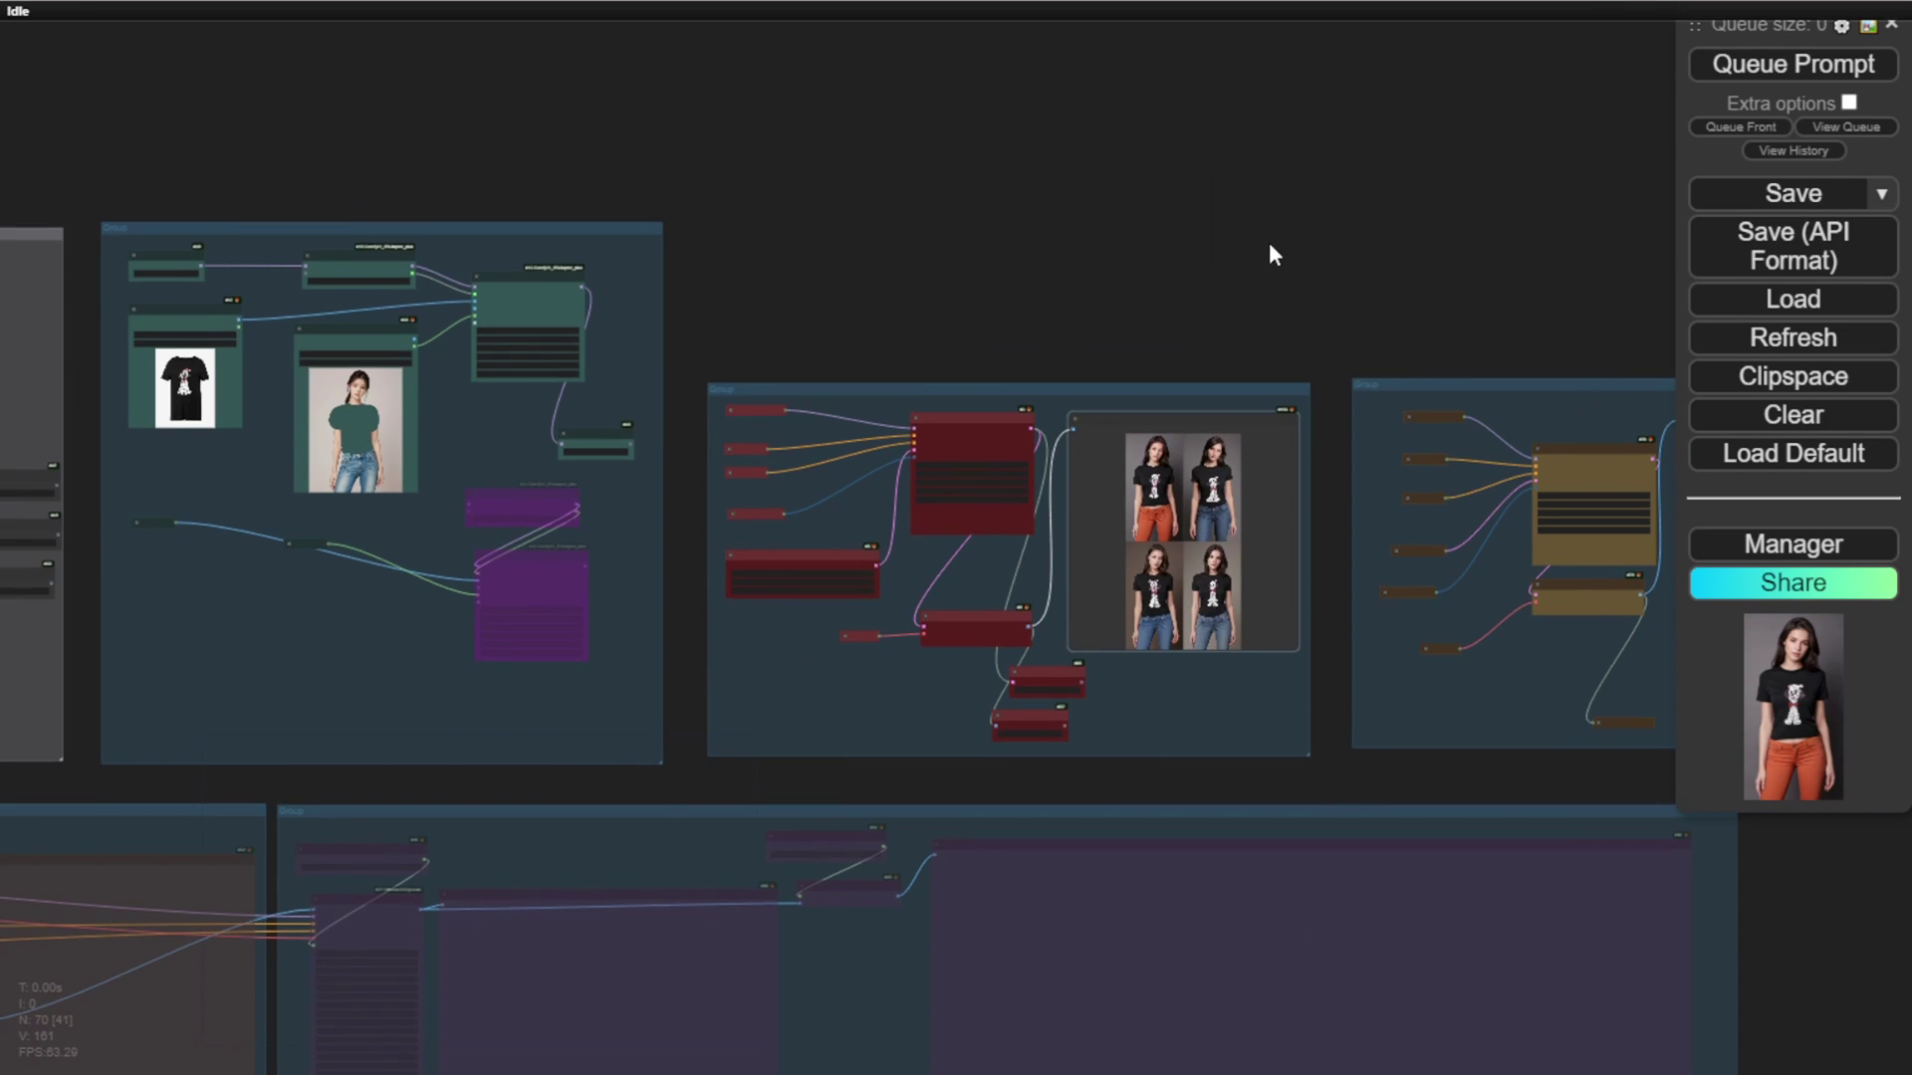
{"action": "left_click_drag", "start_coordinate": [1269, 244], "coordinate": [823, 130]}
{"action": "scroll", "coordinate": [1379, 428], "scroll_direction": "up", "scroll_amount": 10}
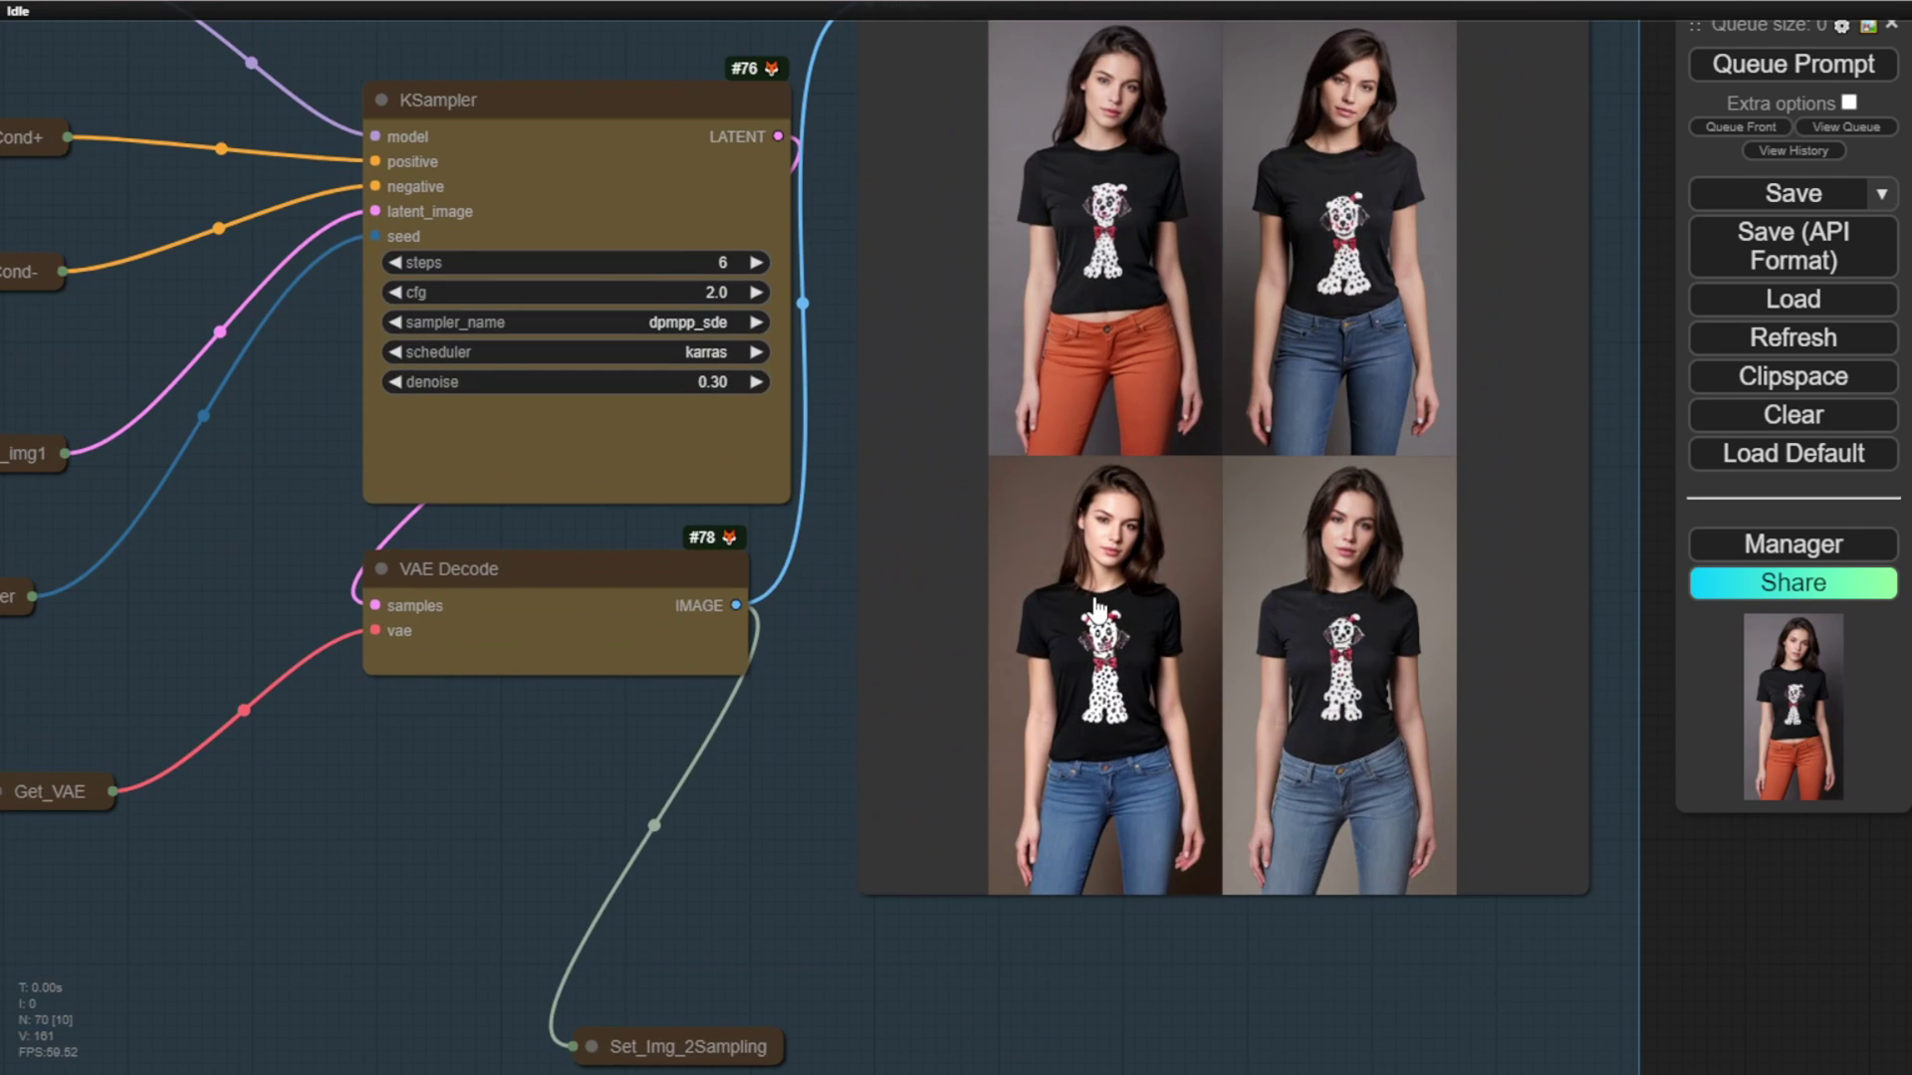
{"action": "scroll", "coordinate": [1329, 277], "scroll_direction": "up", "scroll_amount": 3}
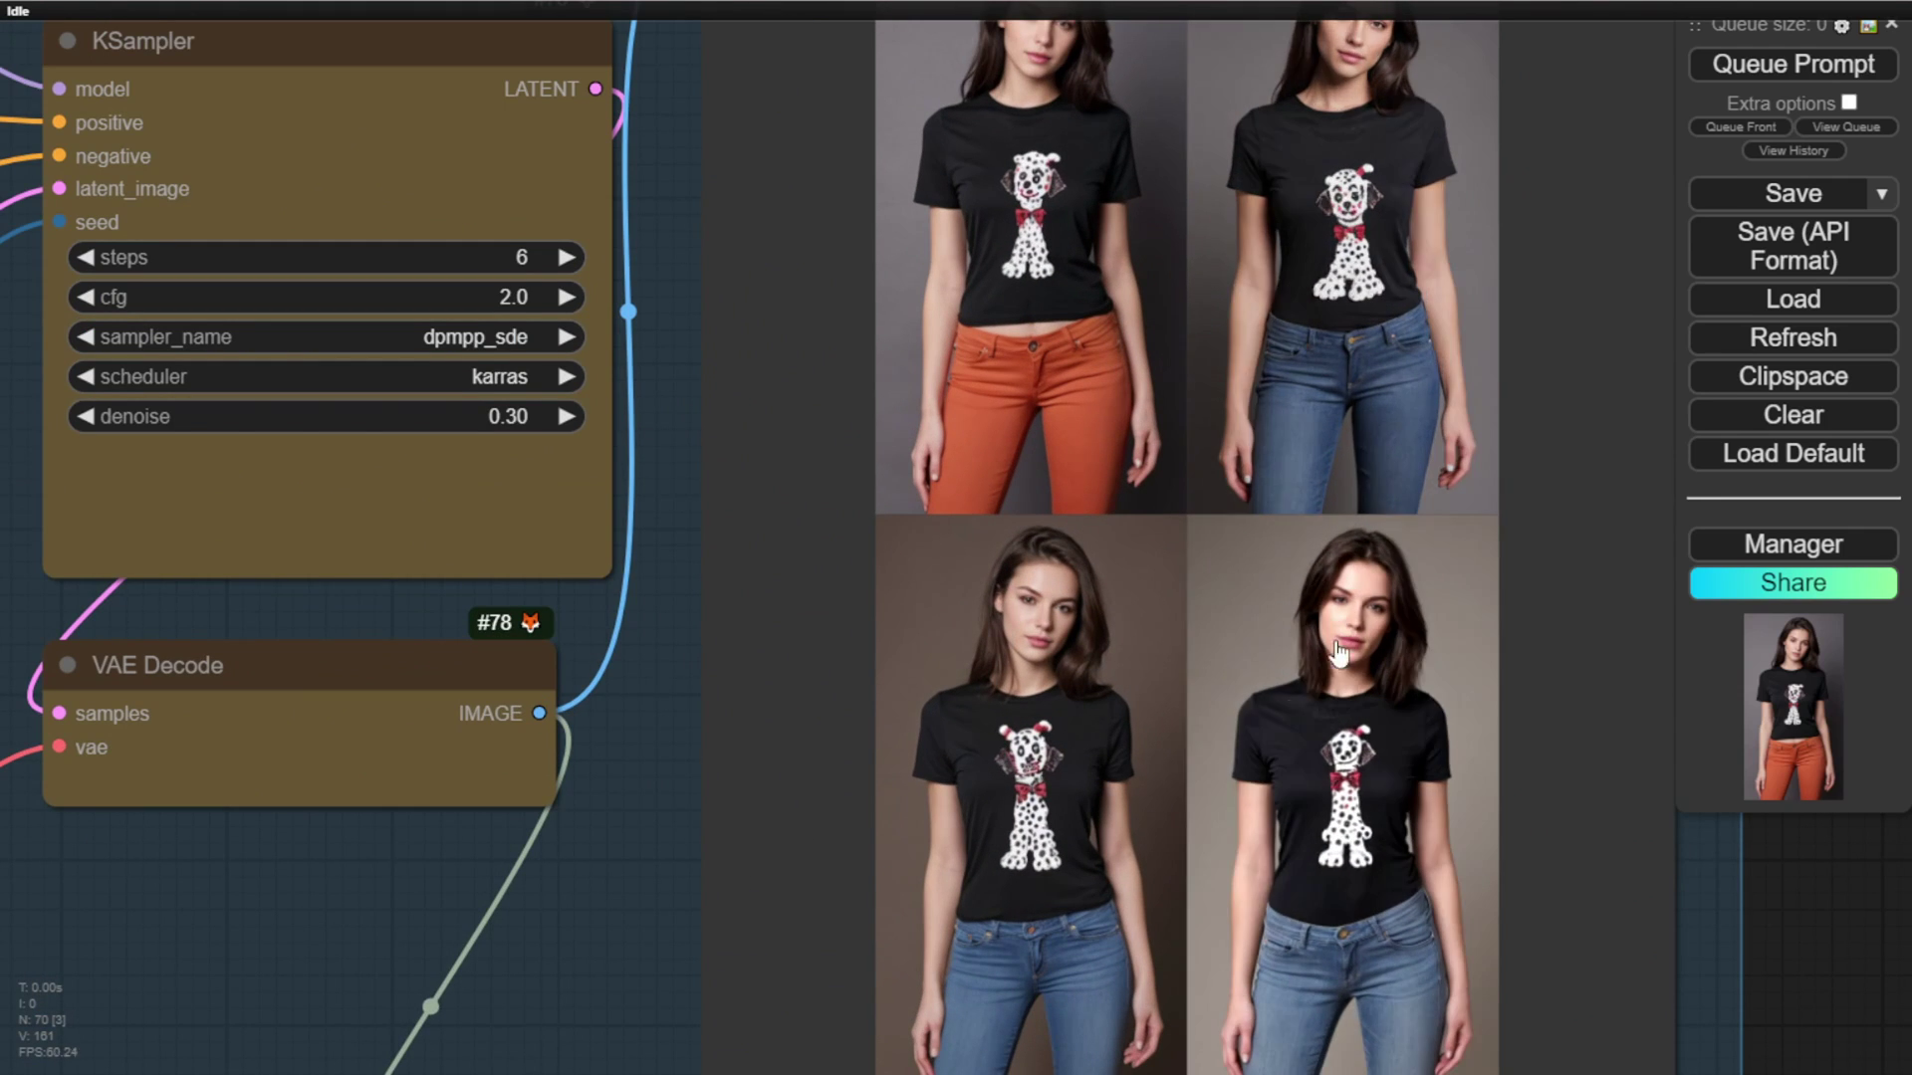
{"action": "scroll", "coordinate": [1029, 768], "scroll_direction": "up", "scroll_amount": 3}
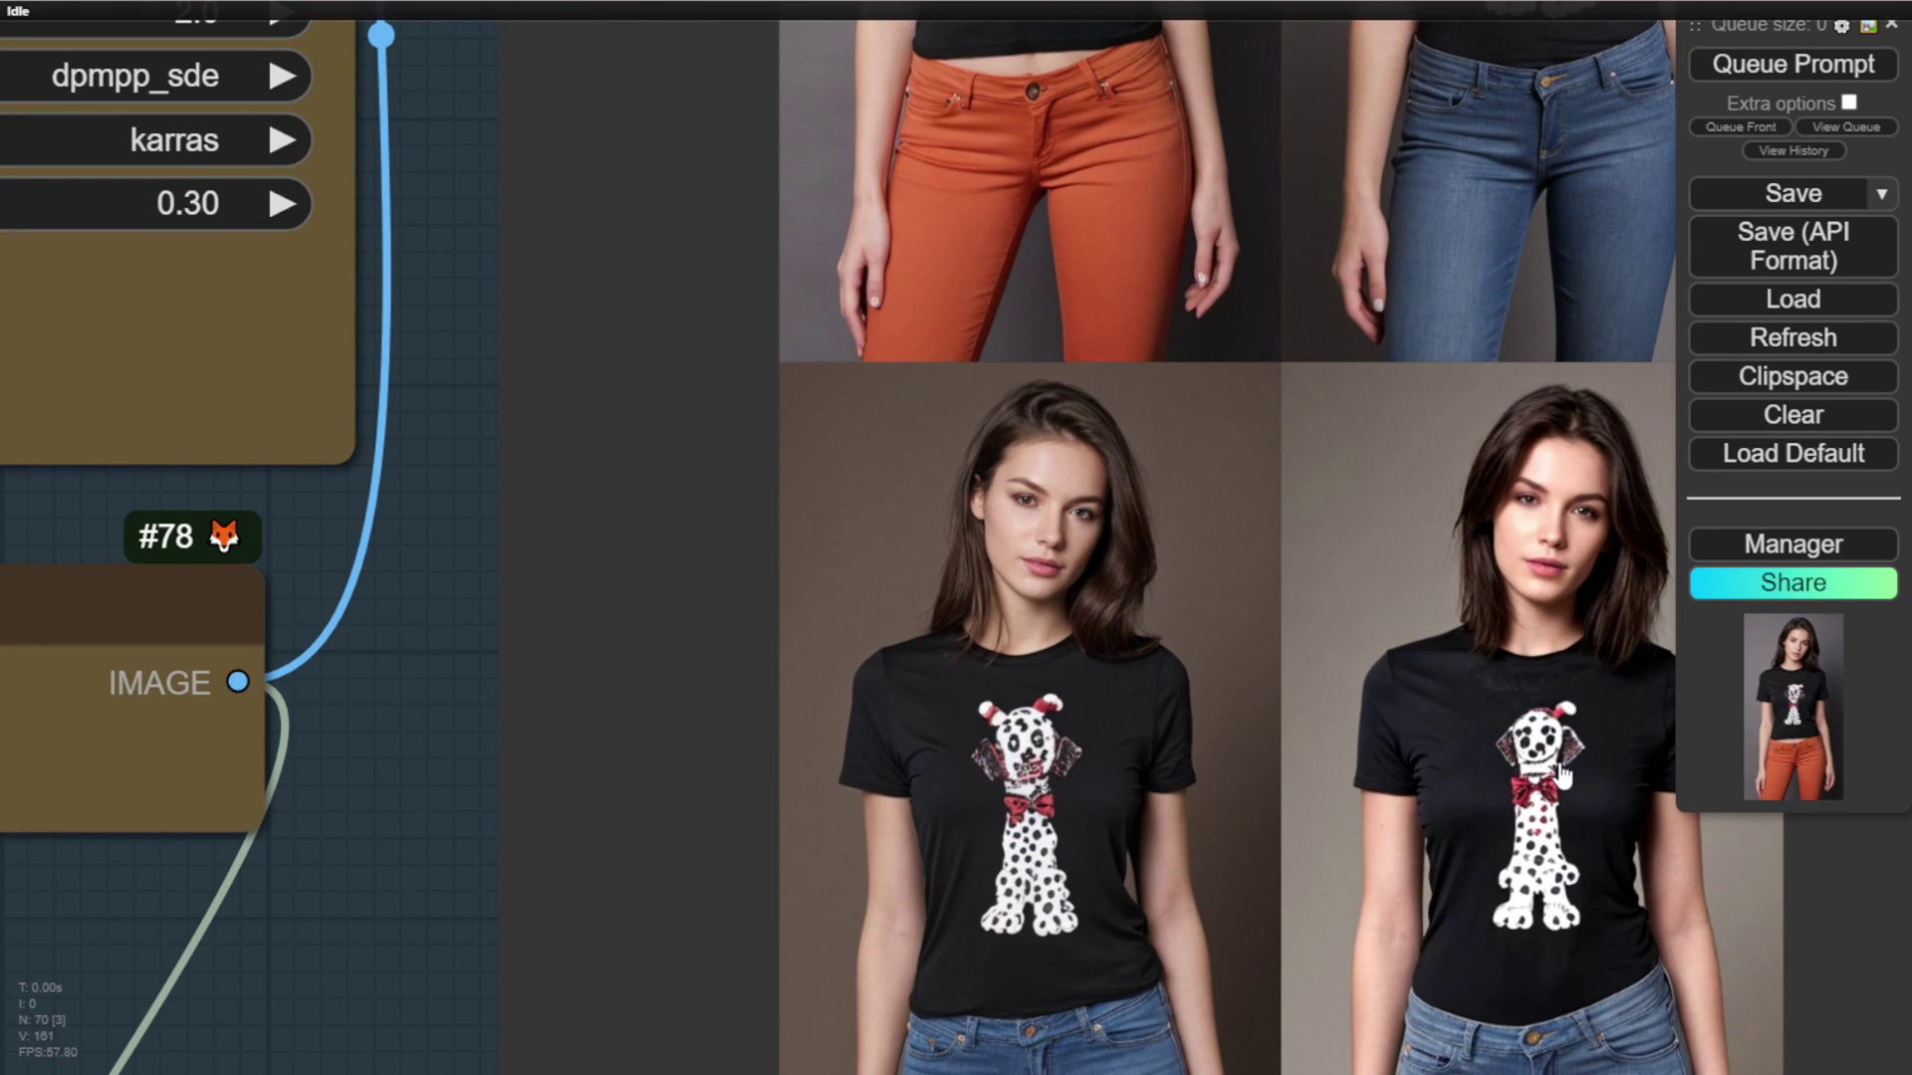
{"action": "scroll", "coordinate": [1549, 767], "scroll_direction": "down", "scroll_amount": 3}
{"action": "left_click", "coordinate": [1544, 765]}
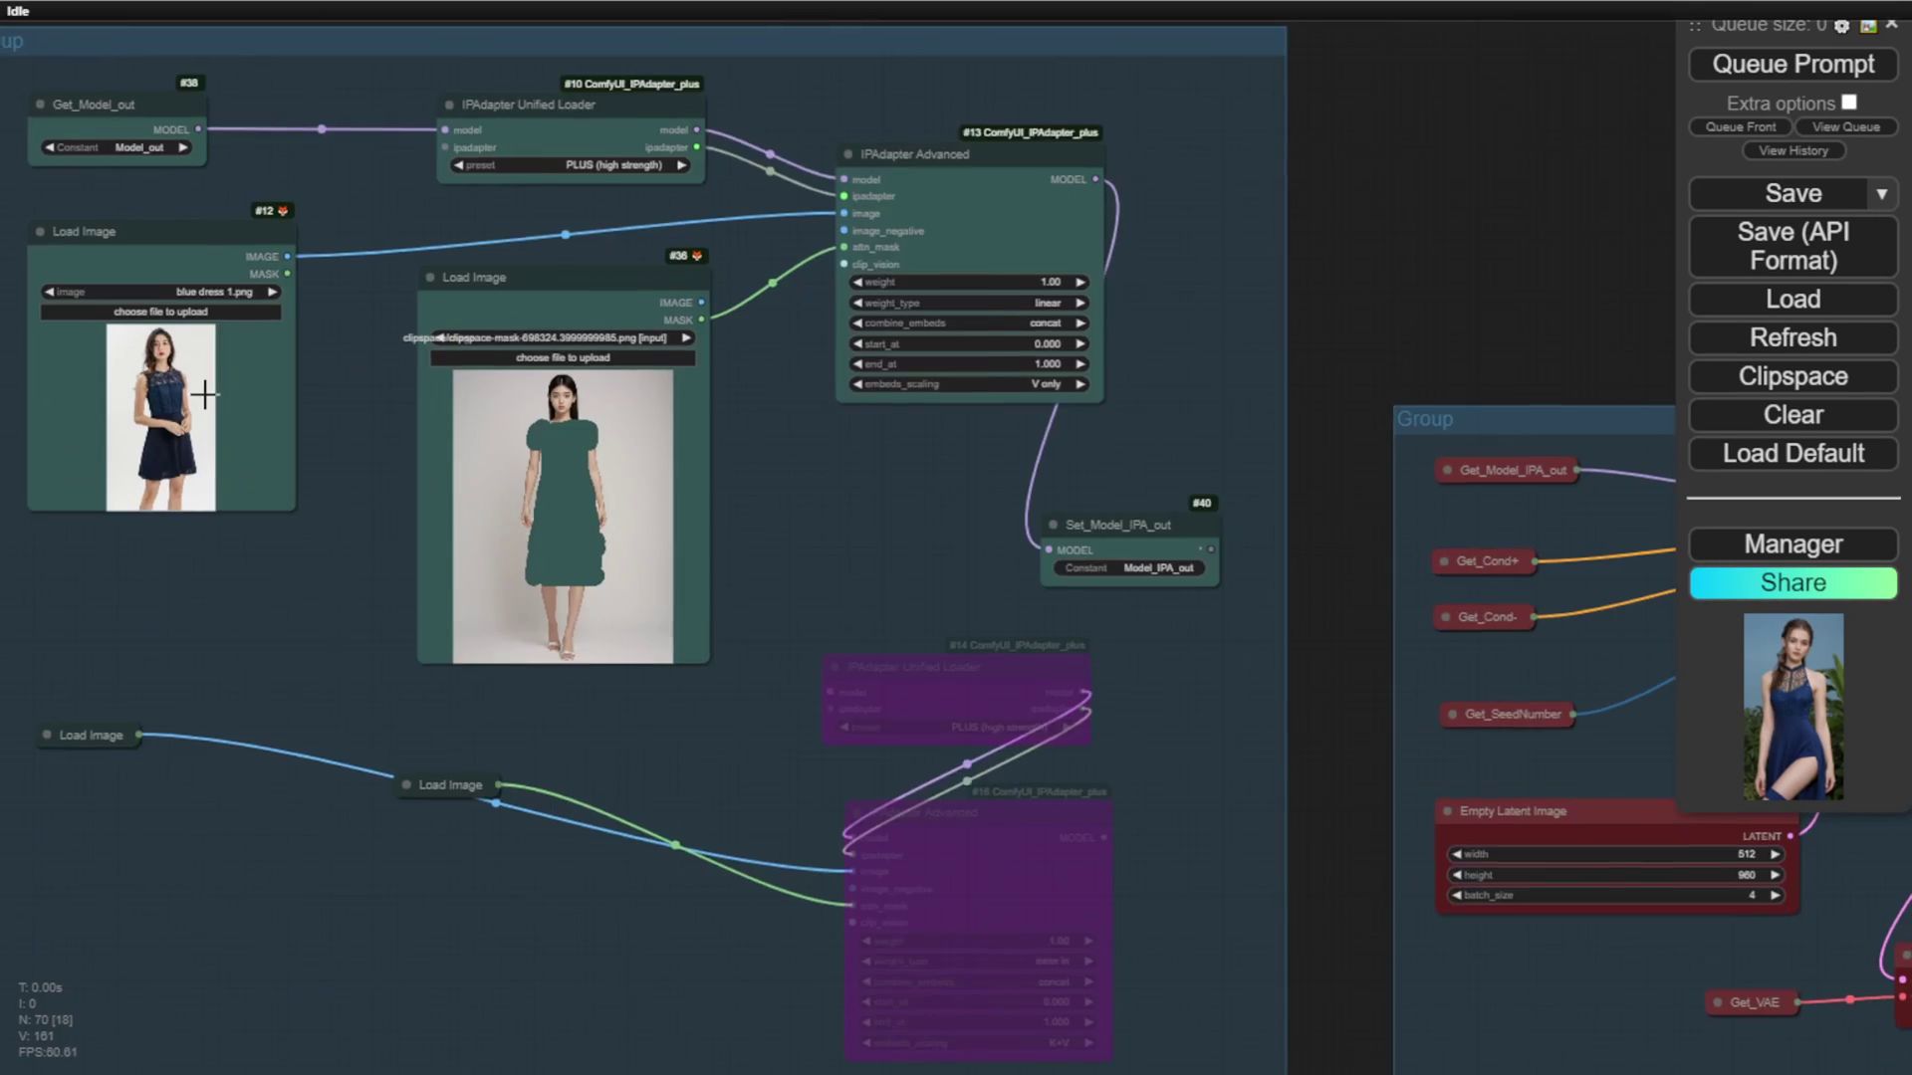
Enlarge the blue dress Load Image node #12 and the masked model node #36.
{"action": "scroll", "coordinate": [199, 448], "scroll_direction": "up", "scroll_amount": 2}
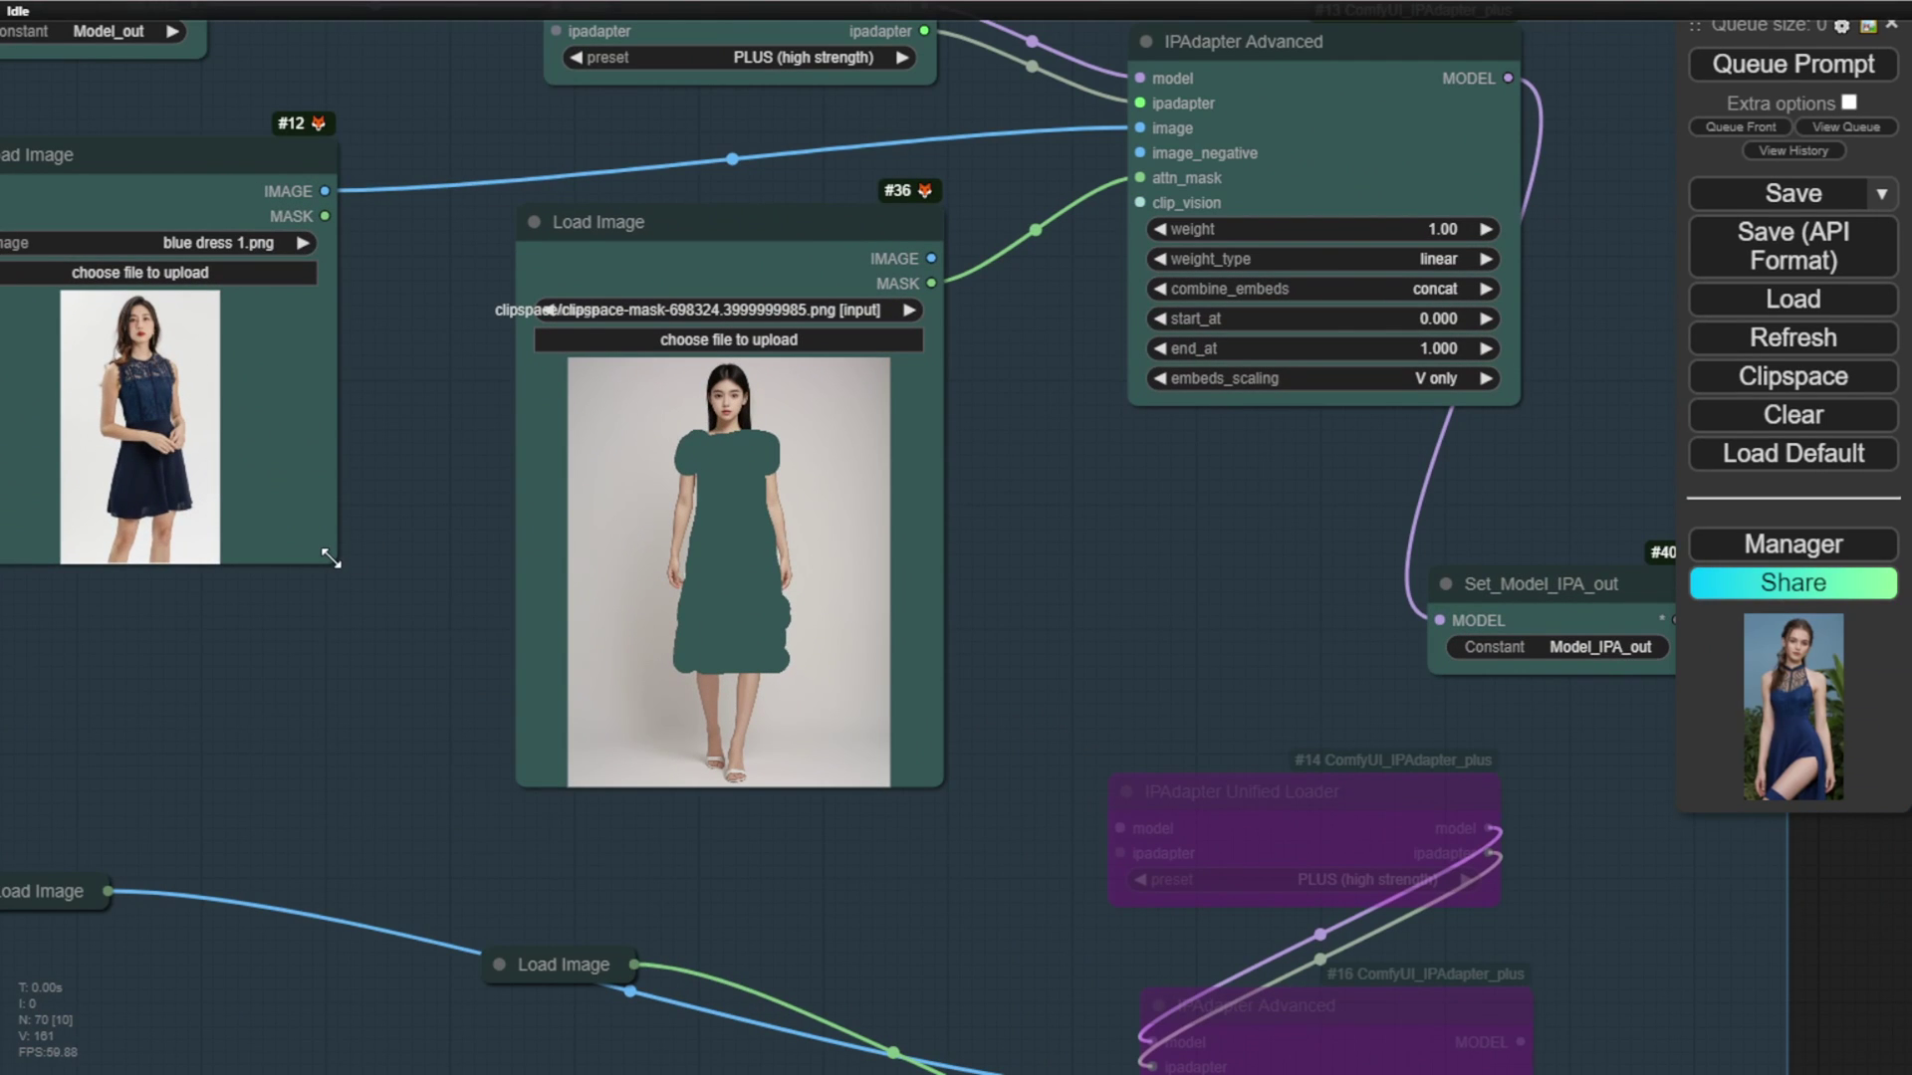
{"action": "left_click_drag", "start_coordinate": [331, 559], "coordinate": [431, 787]}
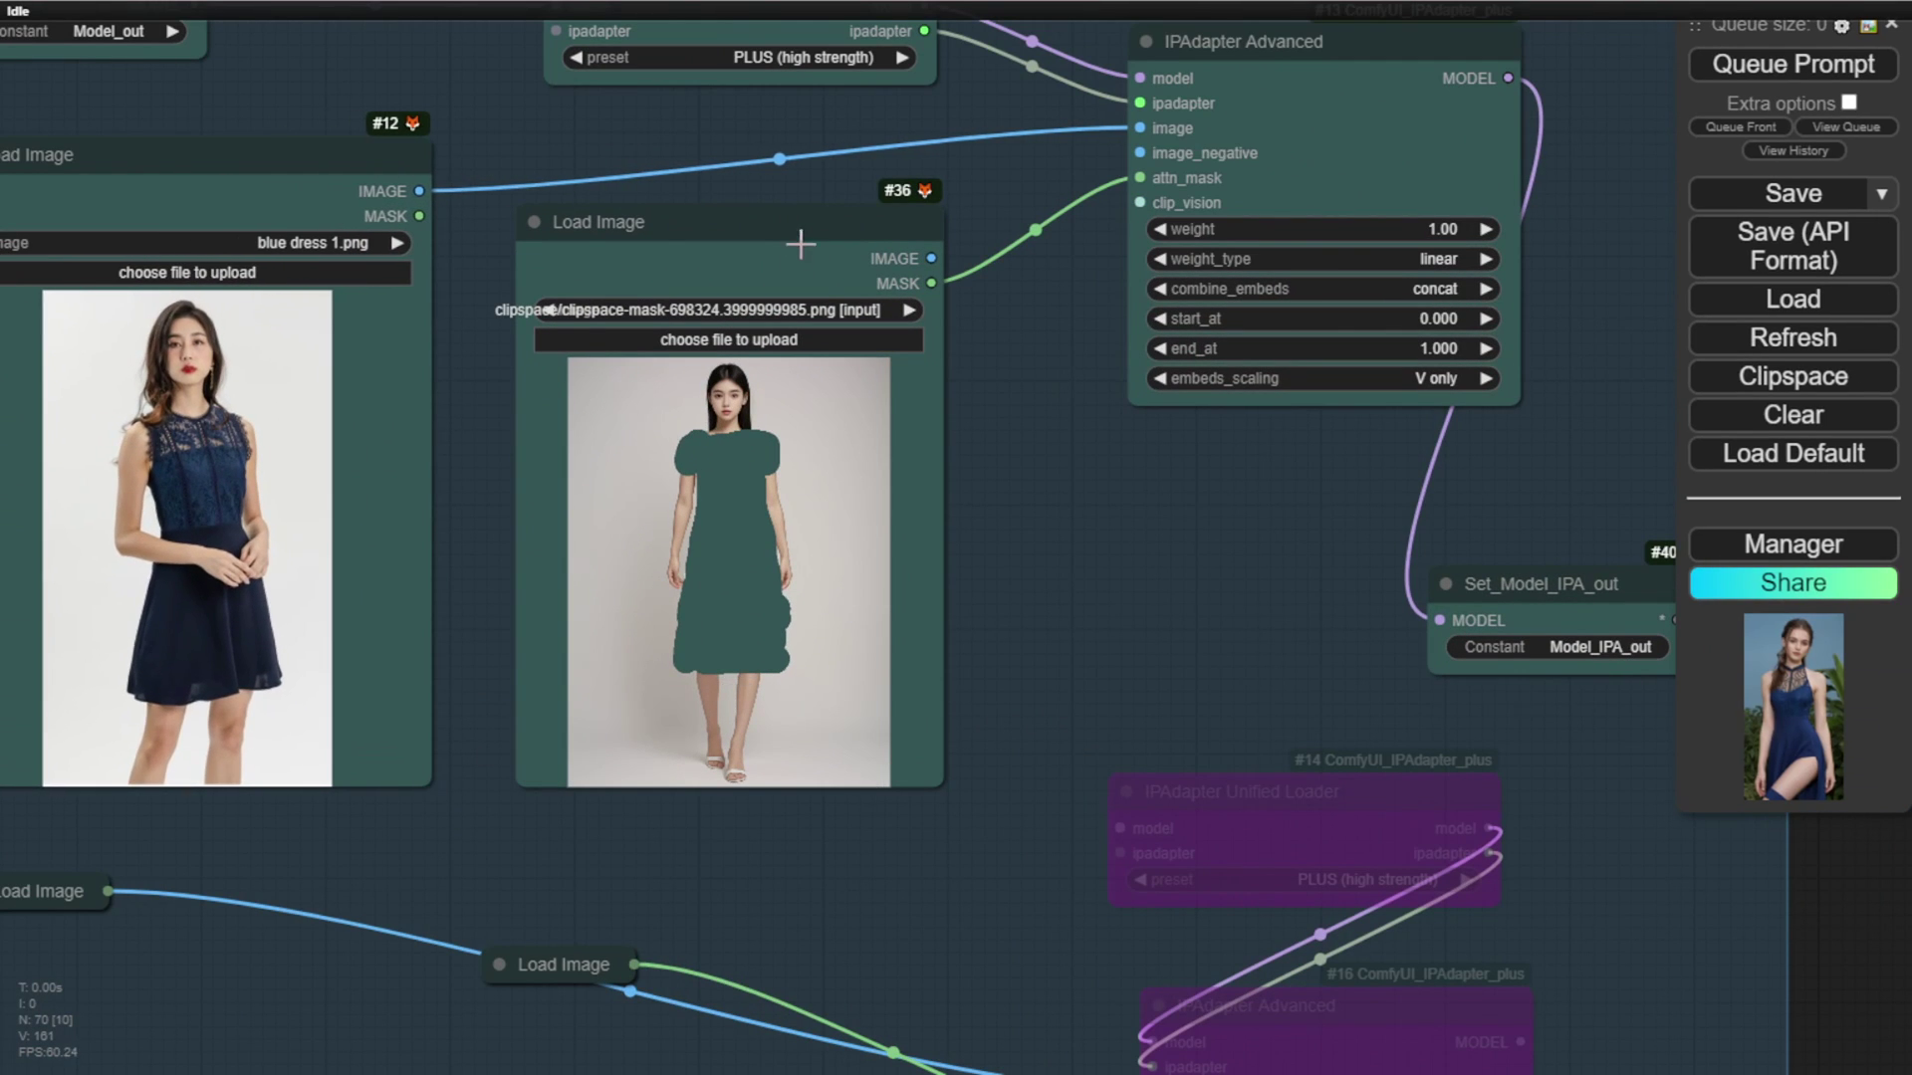
{"action": "left_click_drag", "start_coordinate": [801, 244], "coordinate": [788, 182]}
{"action": "left_click_drag", "start_coordinate": [932, 723], "coordinate": [1004, 871]}
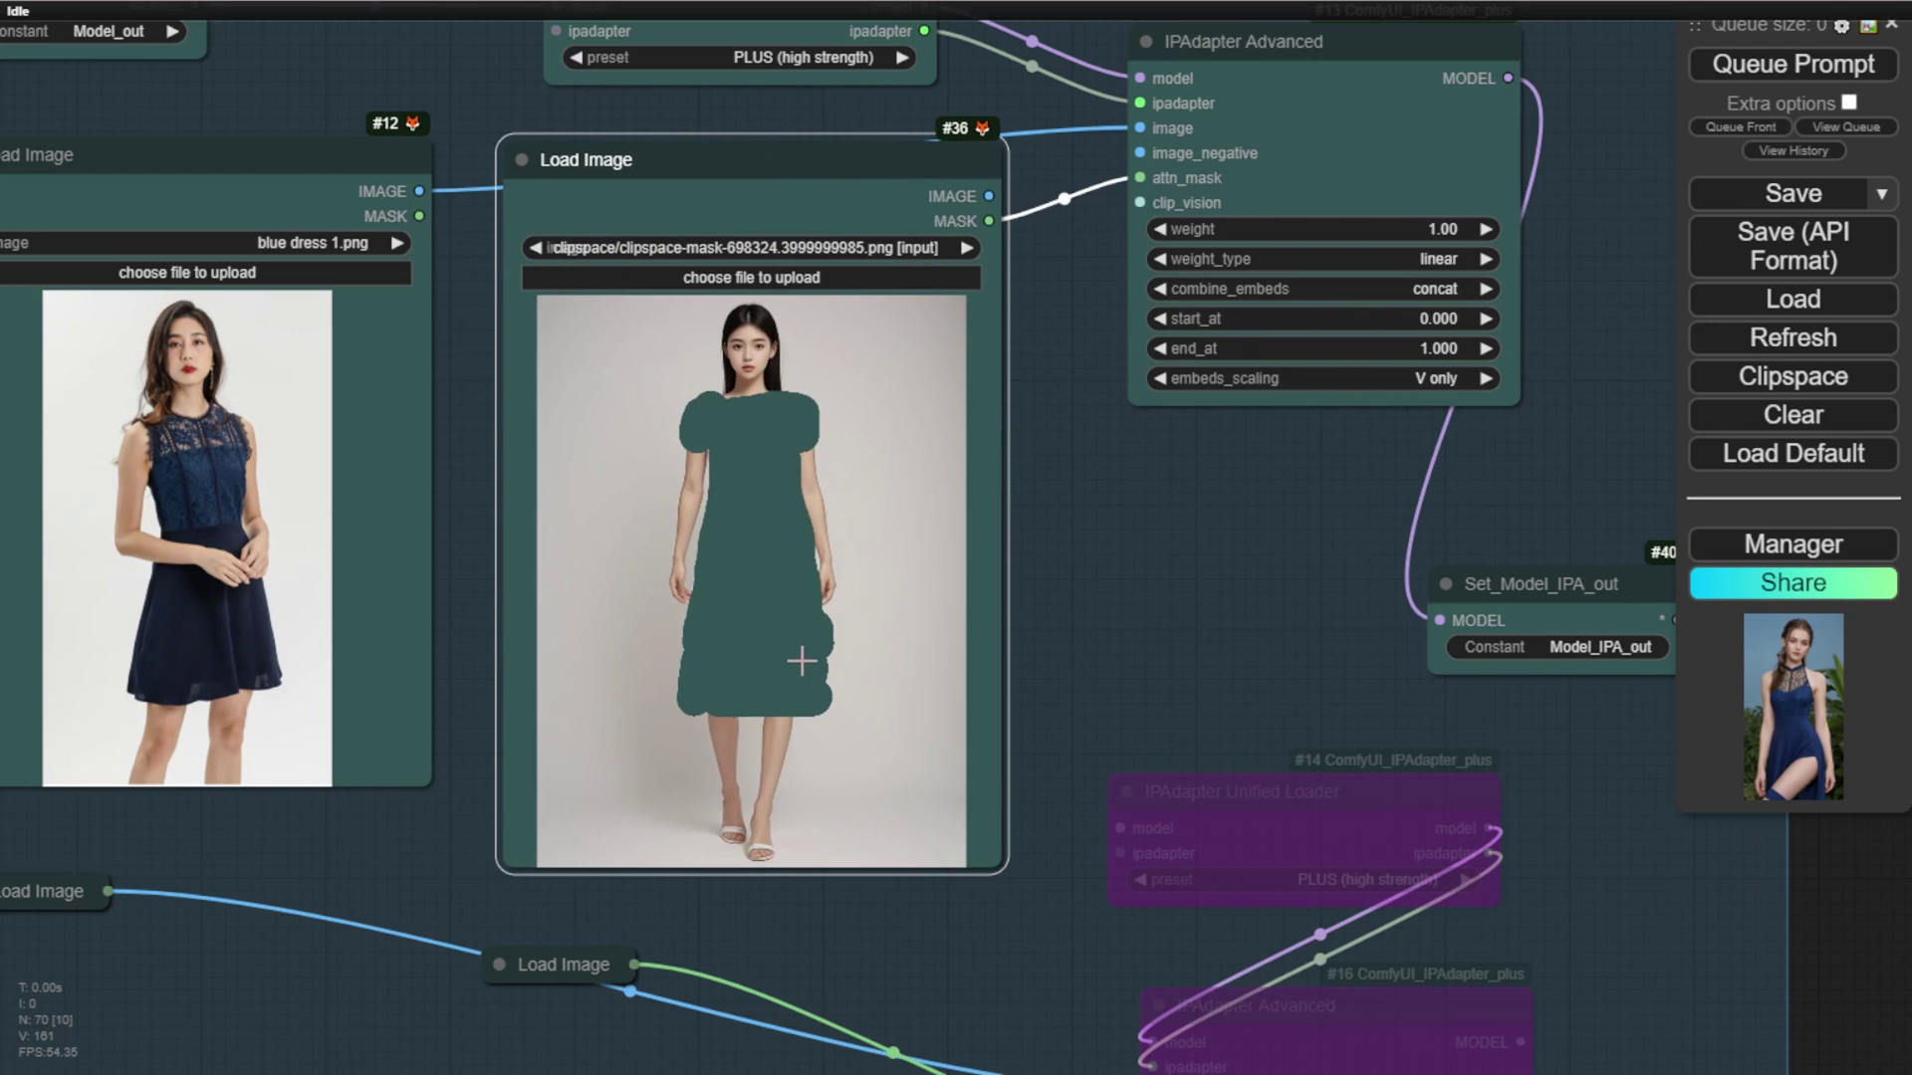
Enlarge the third blue-dress try-on in the KSampler group's Preview Image.
{"action": "scroll", "coordinate": [1358, 286], "scroll_direction": "down", "scroll_amount": 6}
{"action": "left_click_drag", "start_coordinate": [1609, 166], "coordinate": [1161, 136]}
{"action": "left_click_drag", "start_coordinate": [1215, 147], "coordinate": [836, 113]}
{"action": "scroll", "coordinate": [723, 158], "scroll_direction": "up", "scroll_amount": 5}
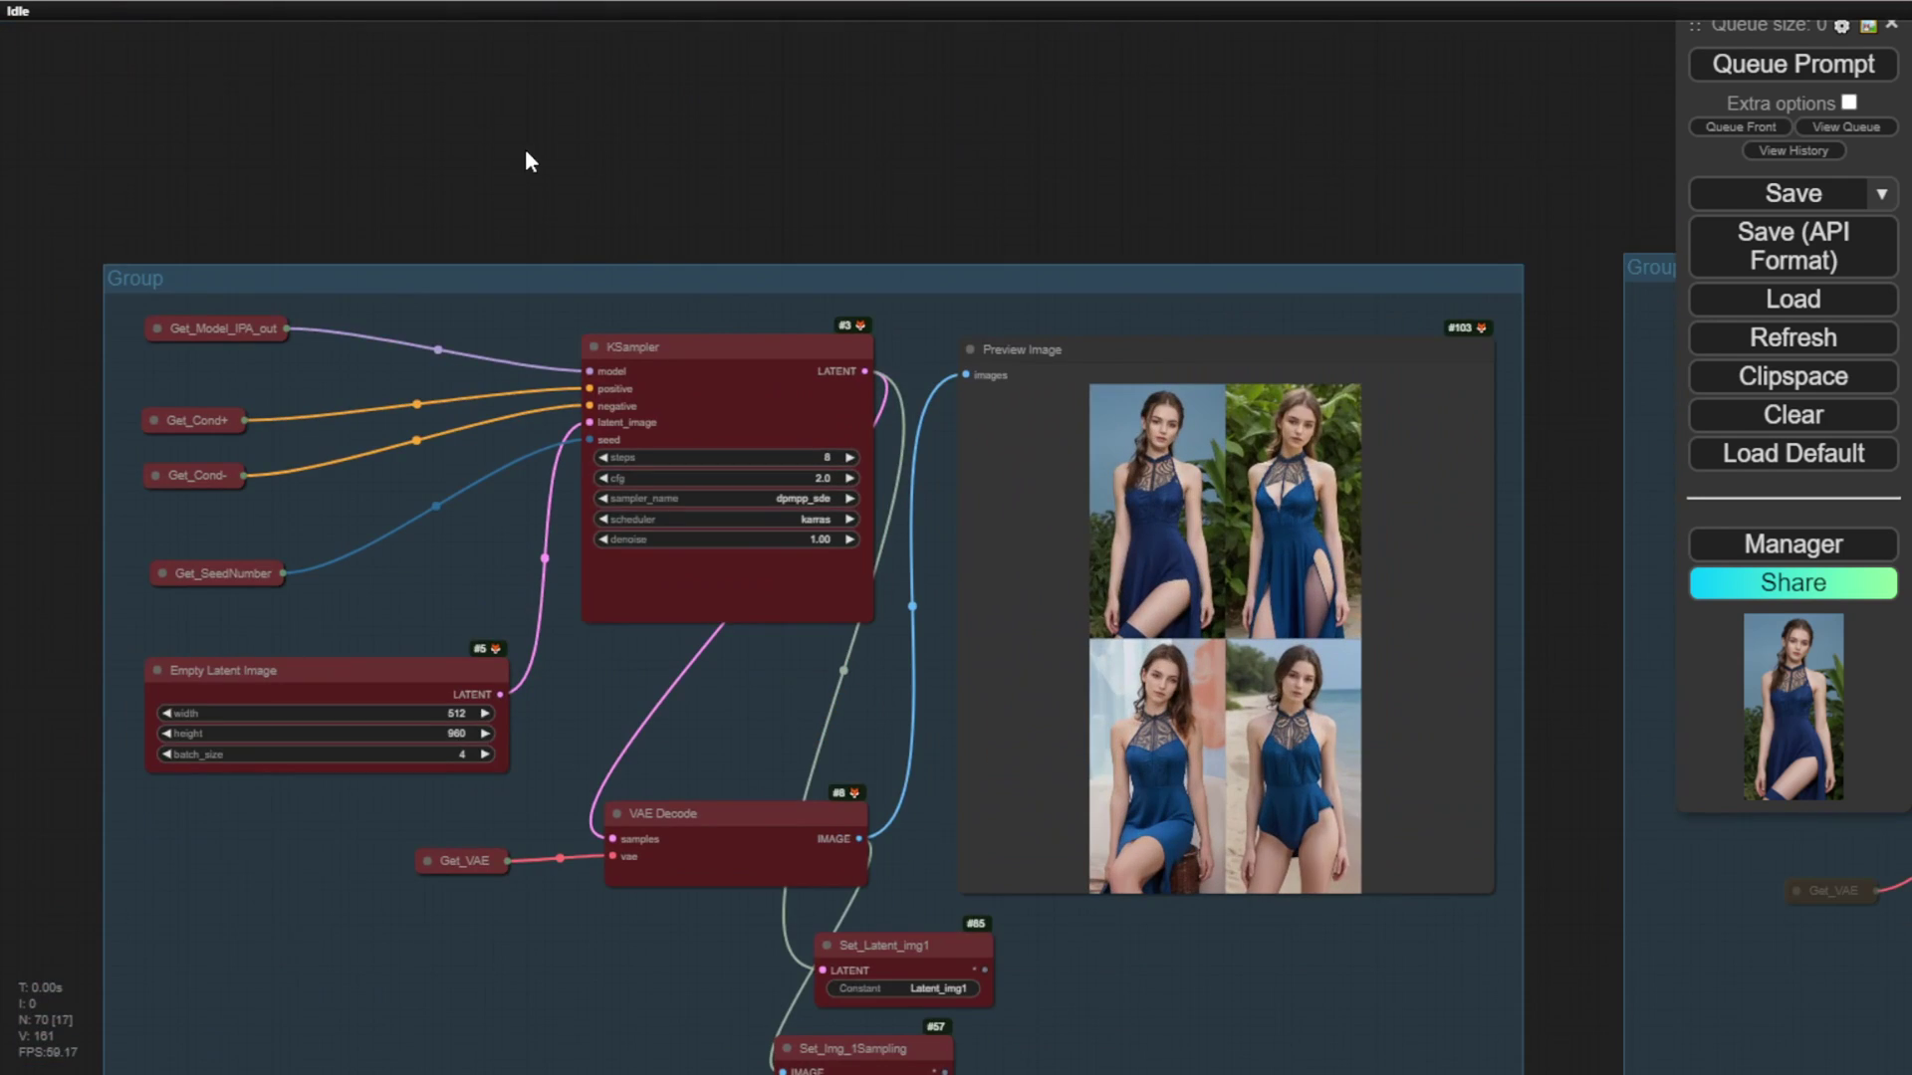
{"action": "left_click_drag", "start_coordinate": [1006, 328], "coordinate": [895, 138]}
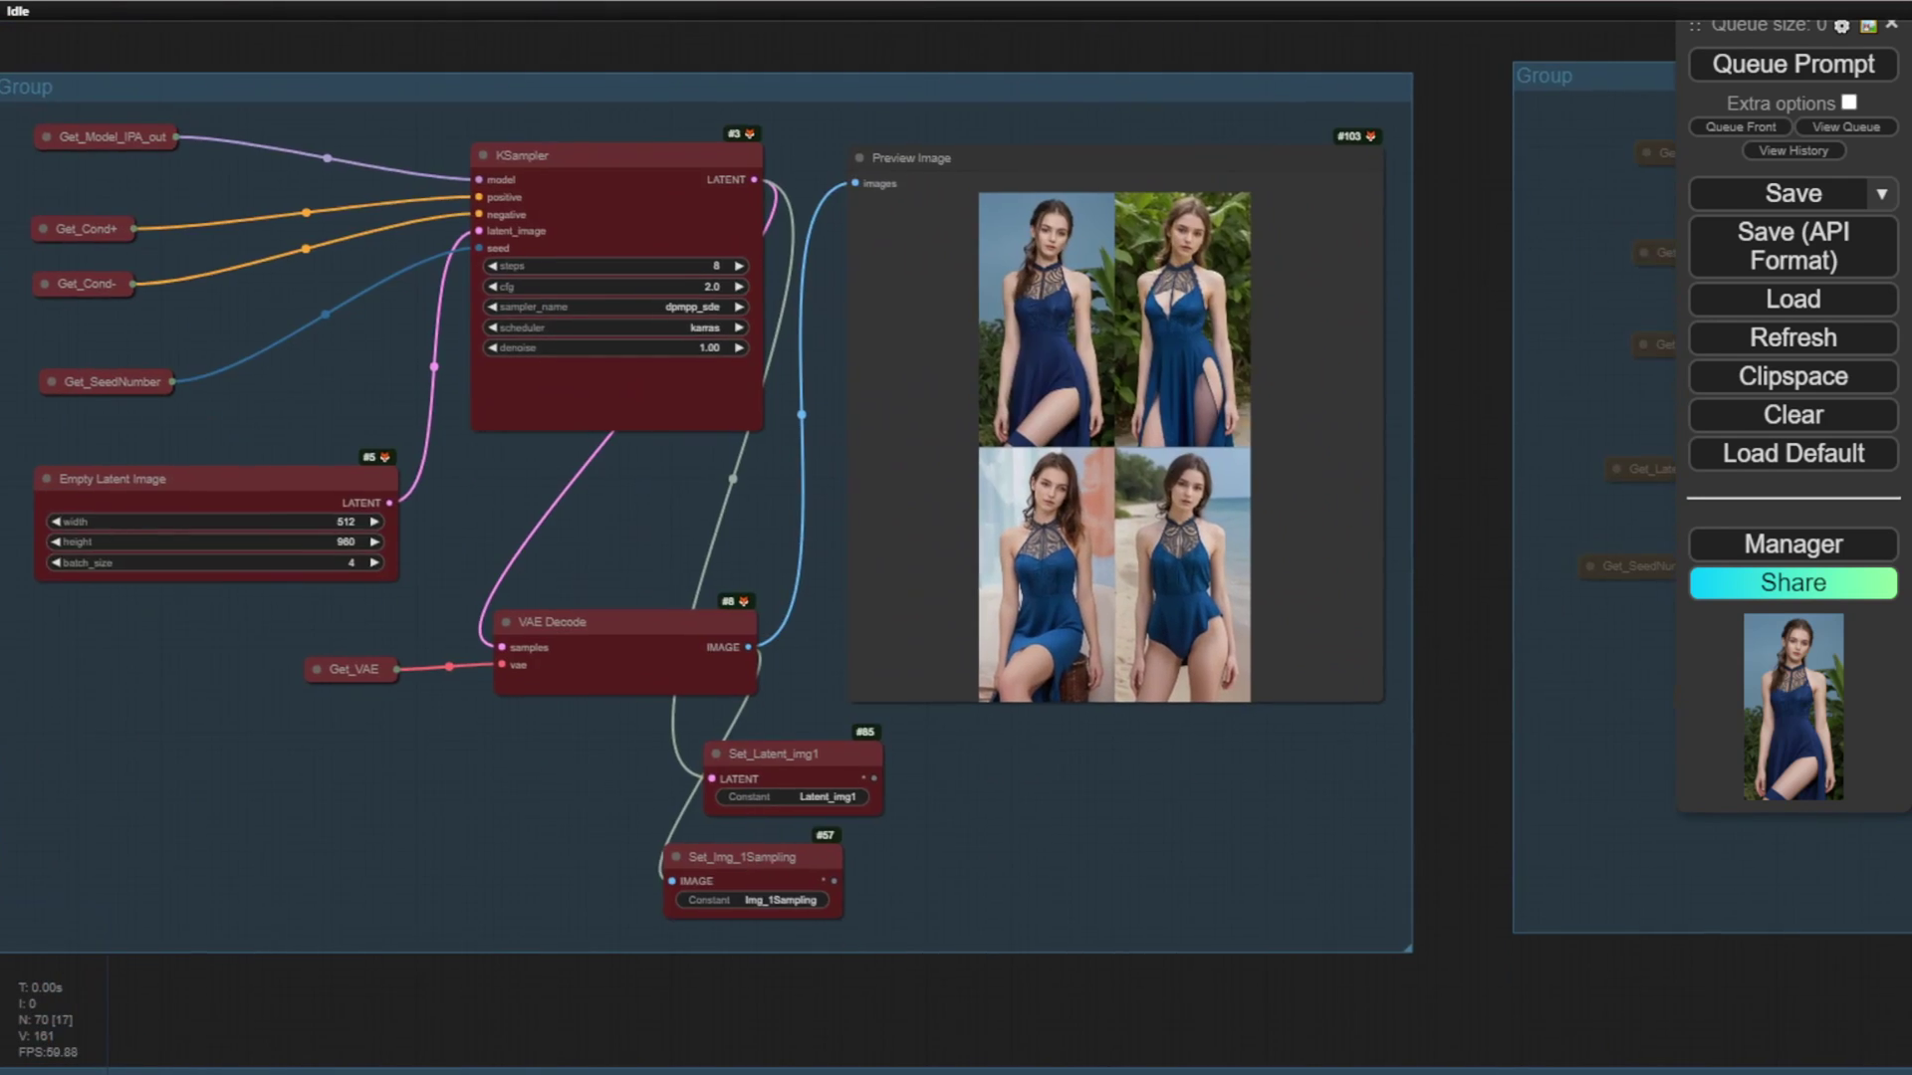
{"action": "scroll", "coordinate": [1332, 362], "scroll_direction": "up", "scroll_amount": 3}
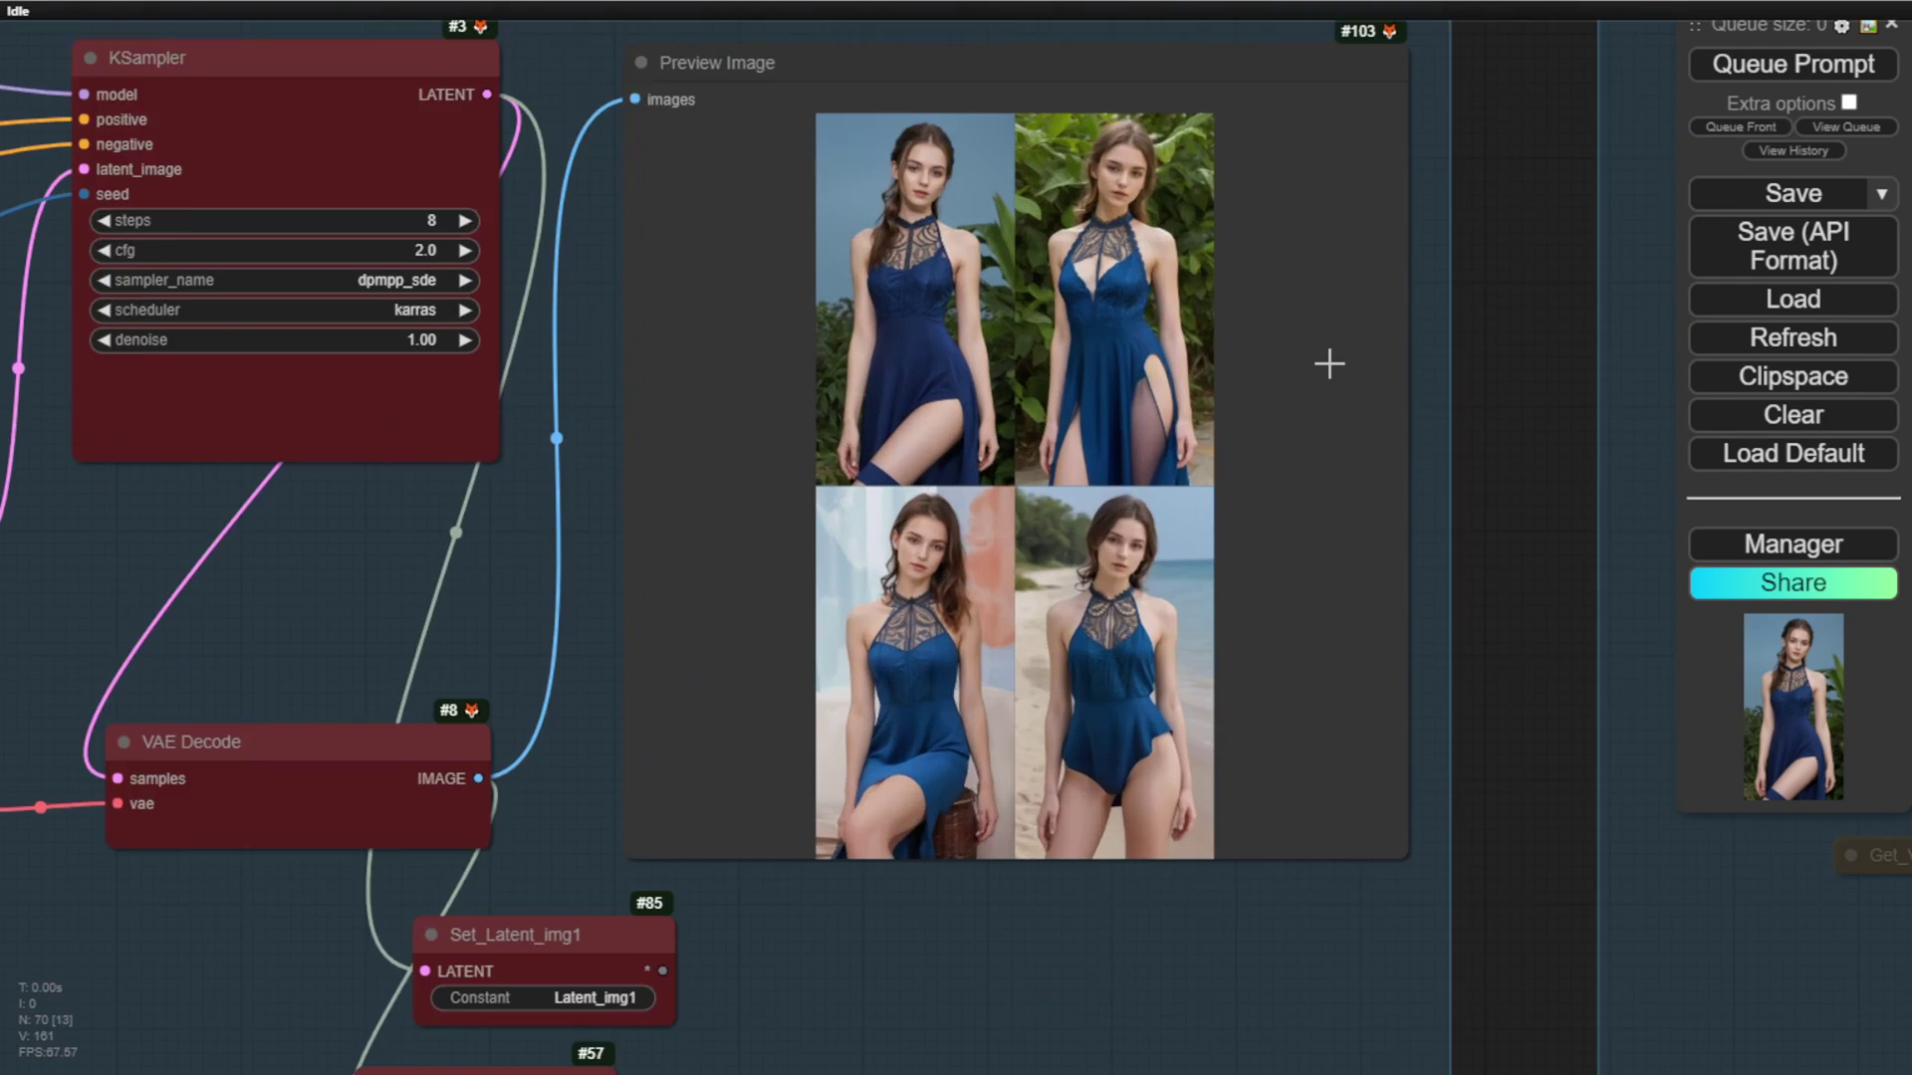
{"action": "left_click", "coordinate": [977, 760]}
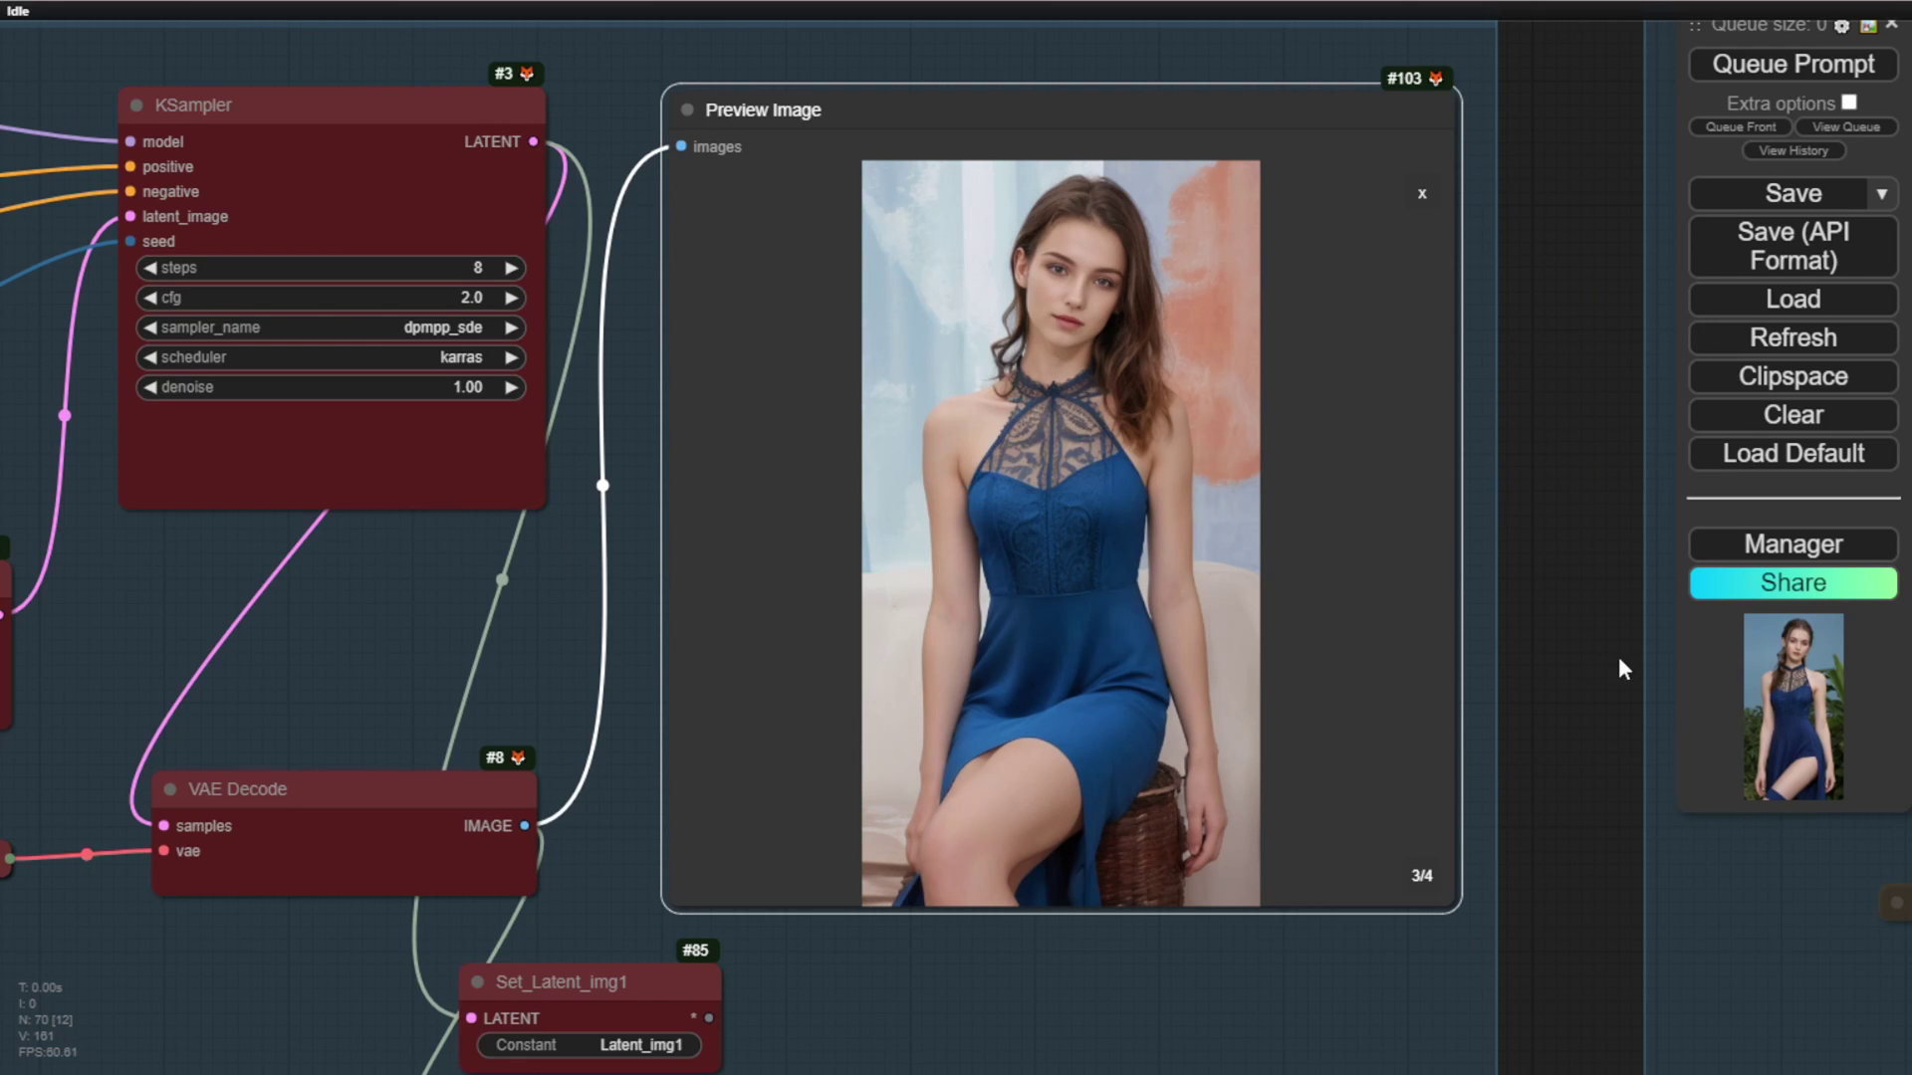
{"action": "scroll", "coordinate": [1321, 476], "scroll_direction": "down", "scroll_amount": 4}
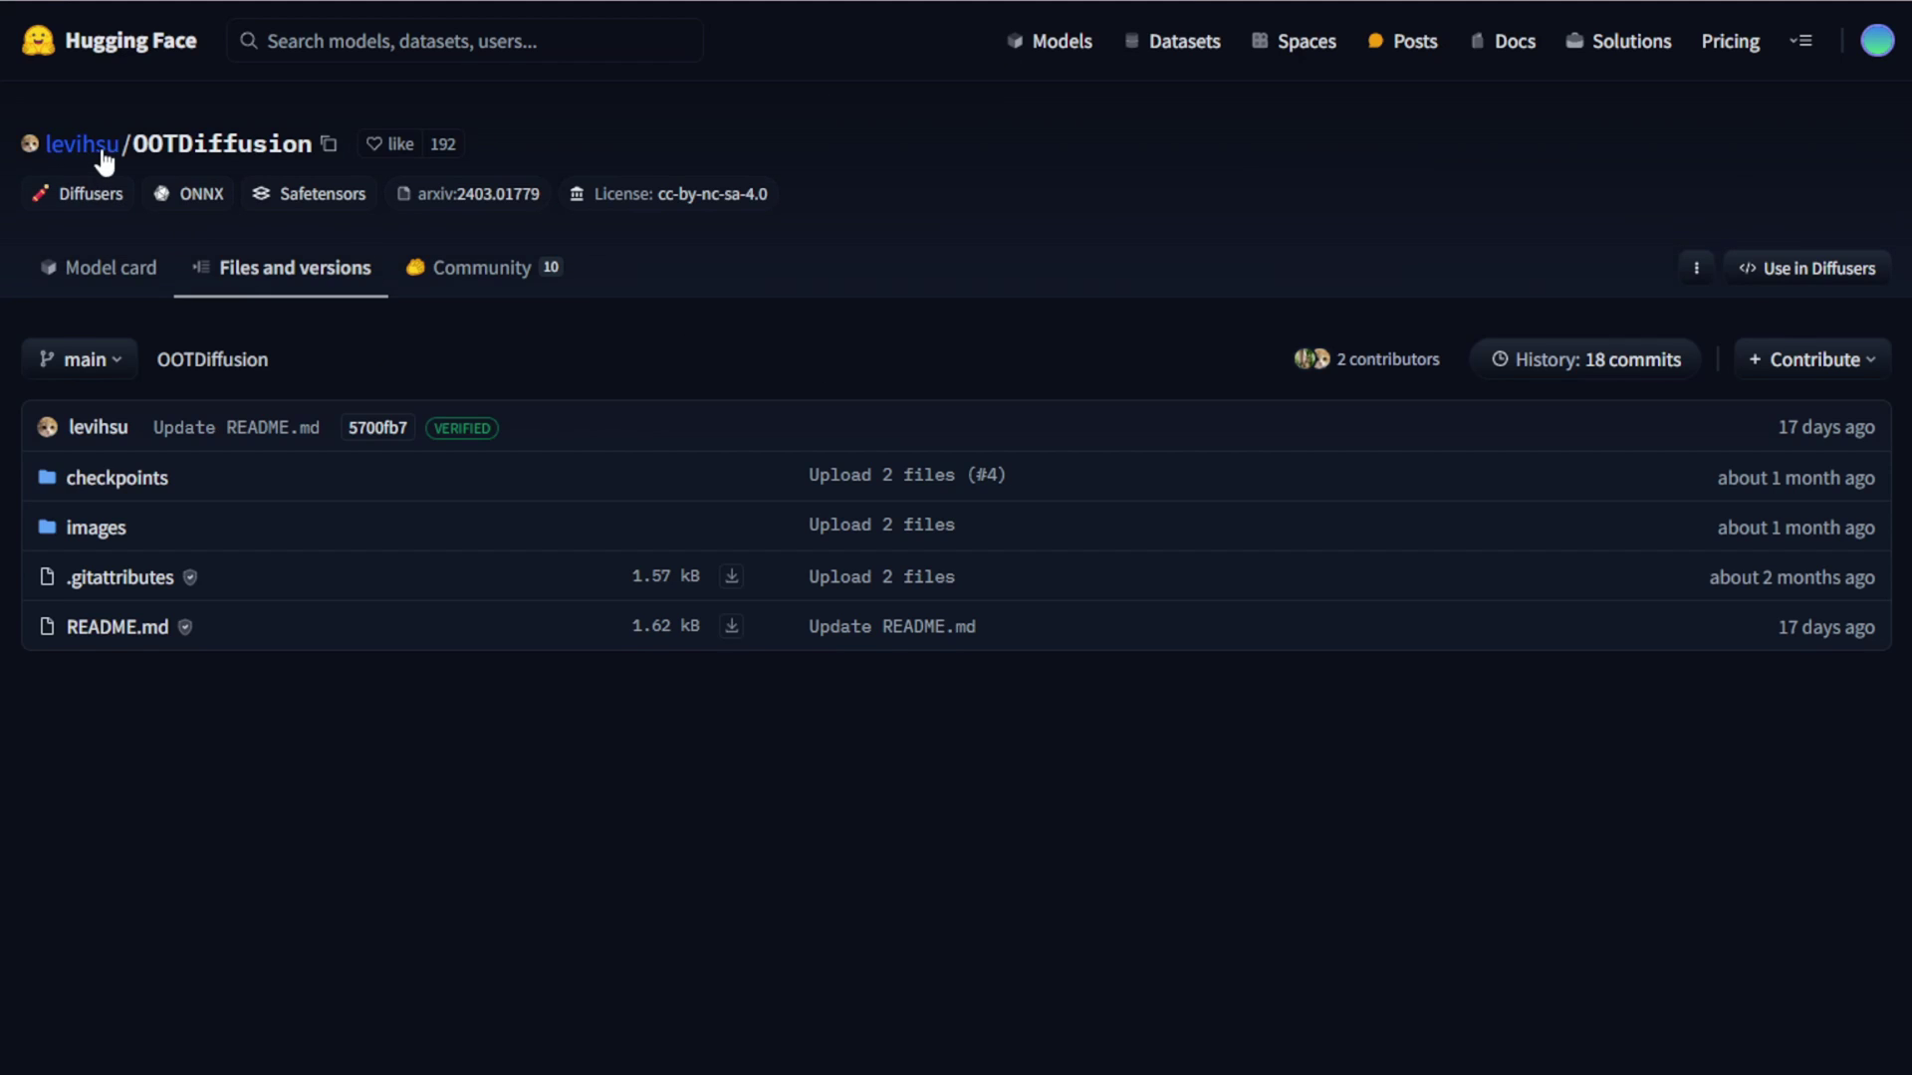
Open images/demo.png from the sample grid on the OOTDiffusion model card and review it.
{"action": "left_click", "coordinate": [140, 271]}
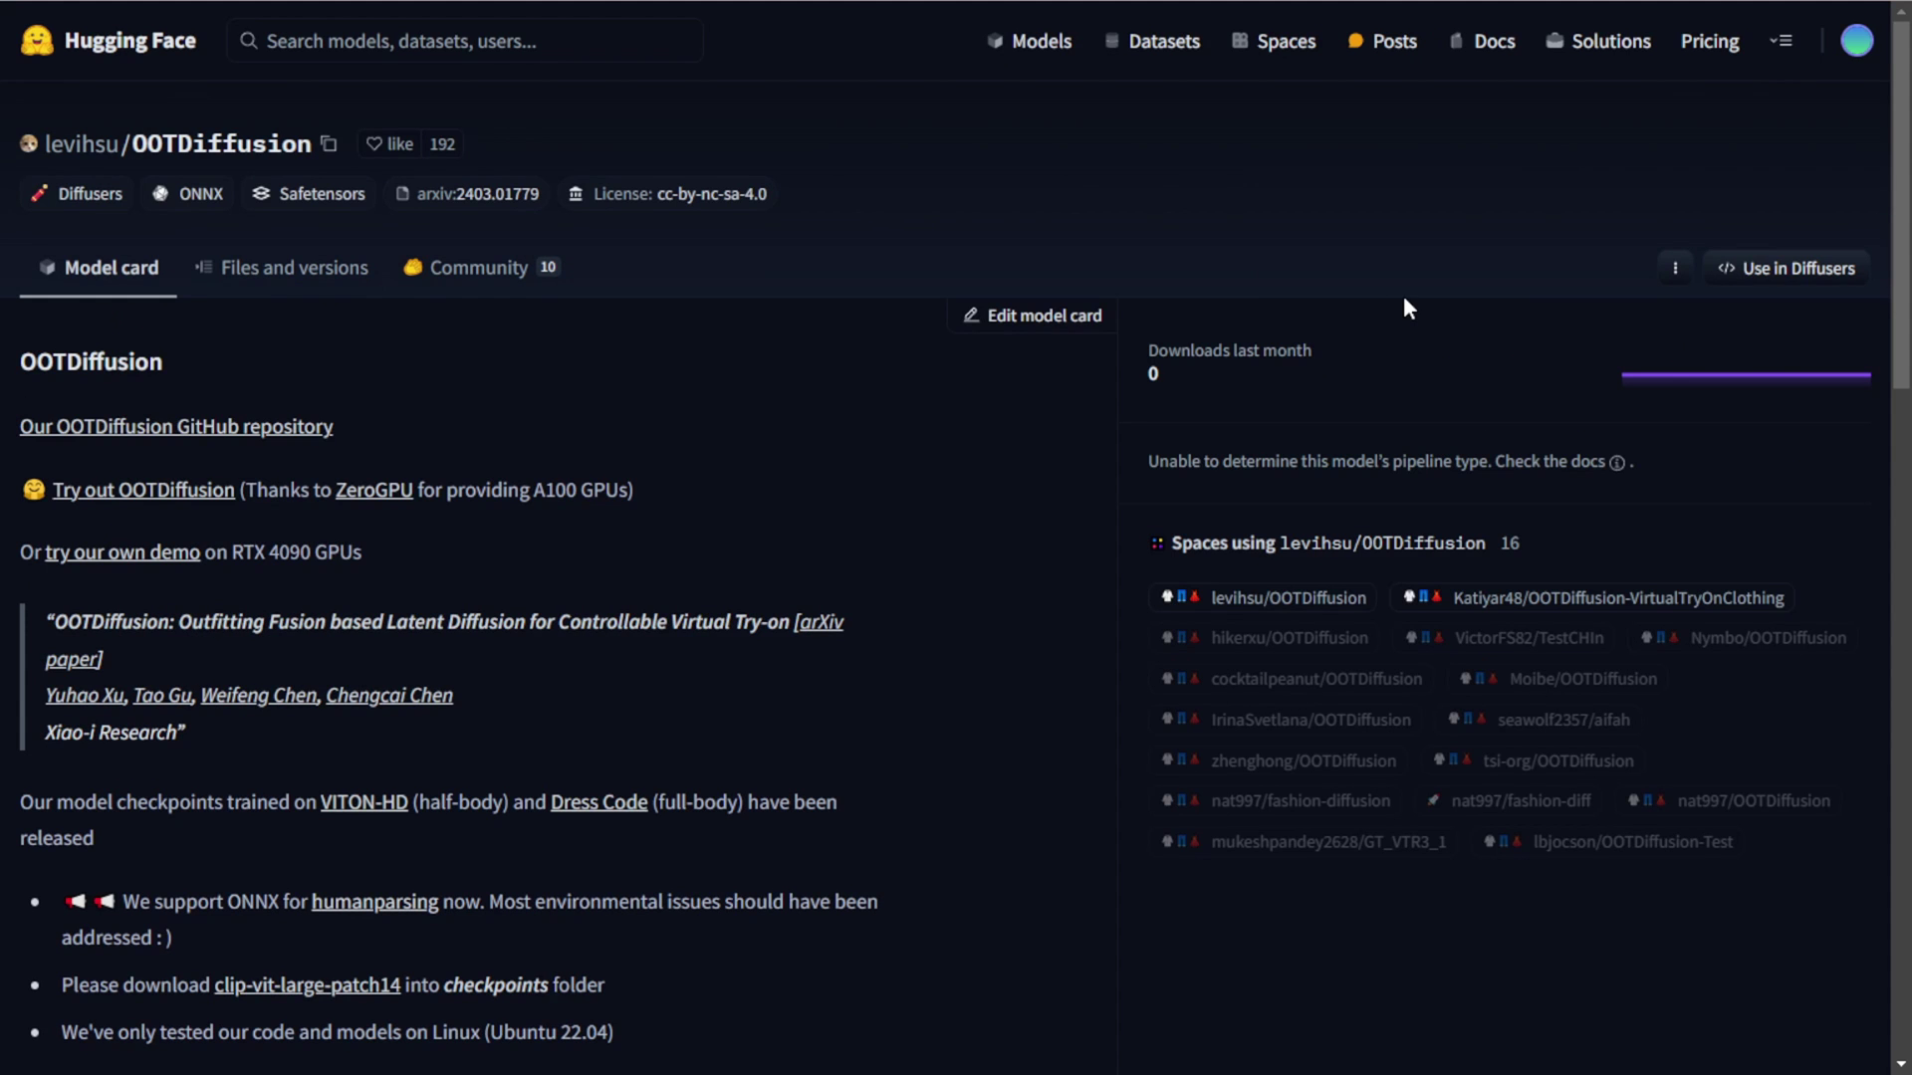
{"action": "scroll", "coordinate": [857, 768], "scroll_direction": "down", "scroll_amount": 5}
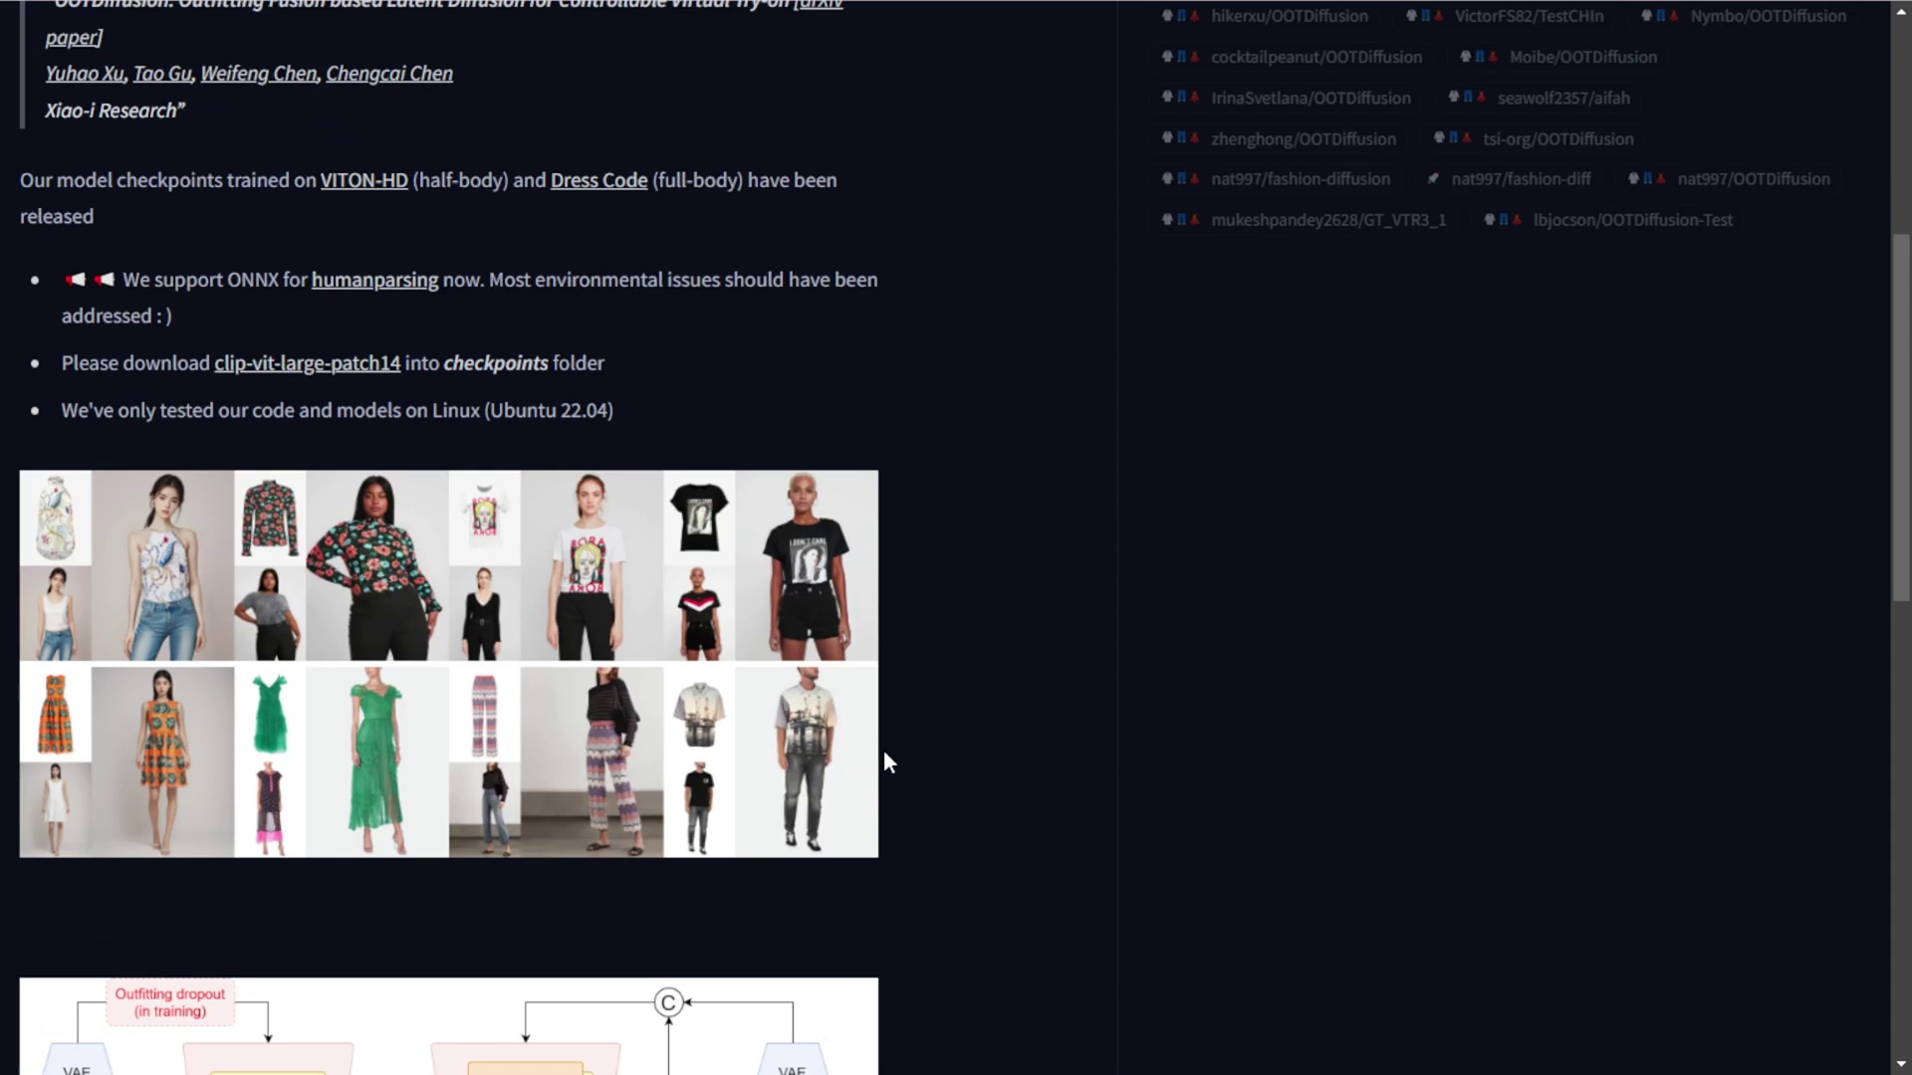
{"action": "left_click", "coordinate": [285, 524]}
{"action": "scroll", "coordinate": [991, 618], "scroll_direction": "down", "scroll_amount": 4}
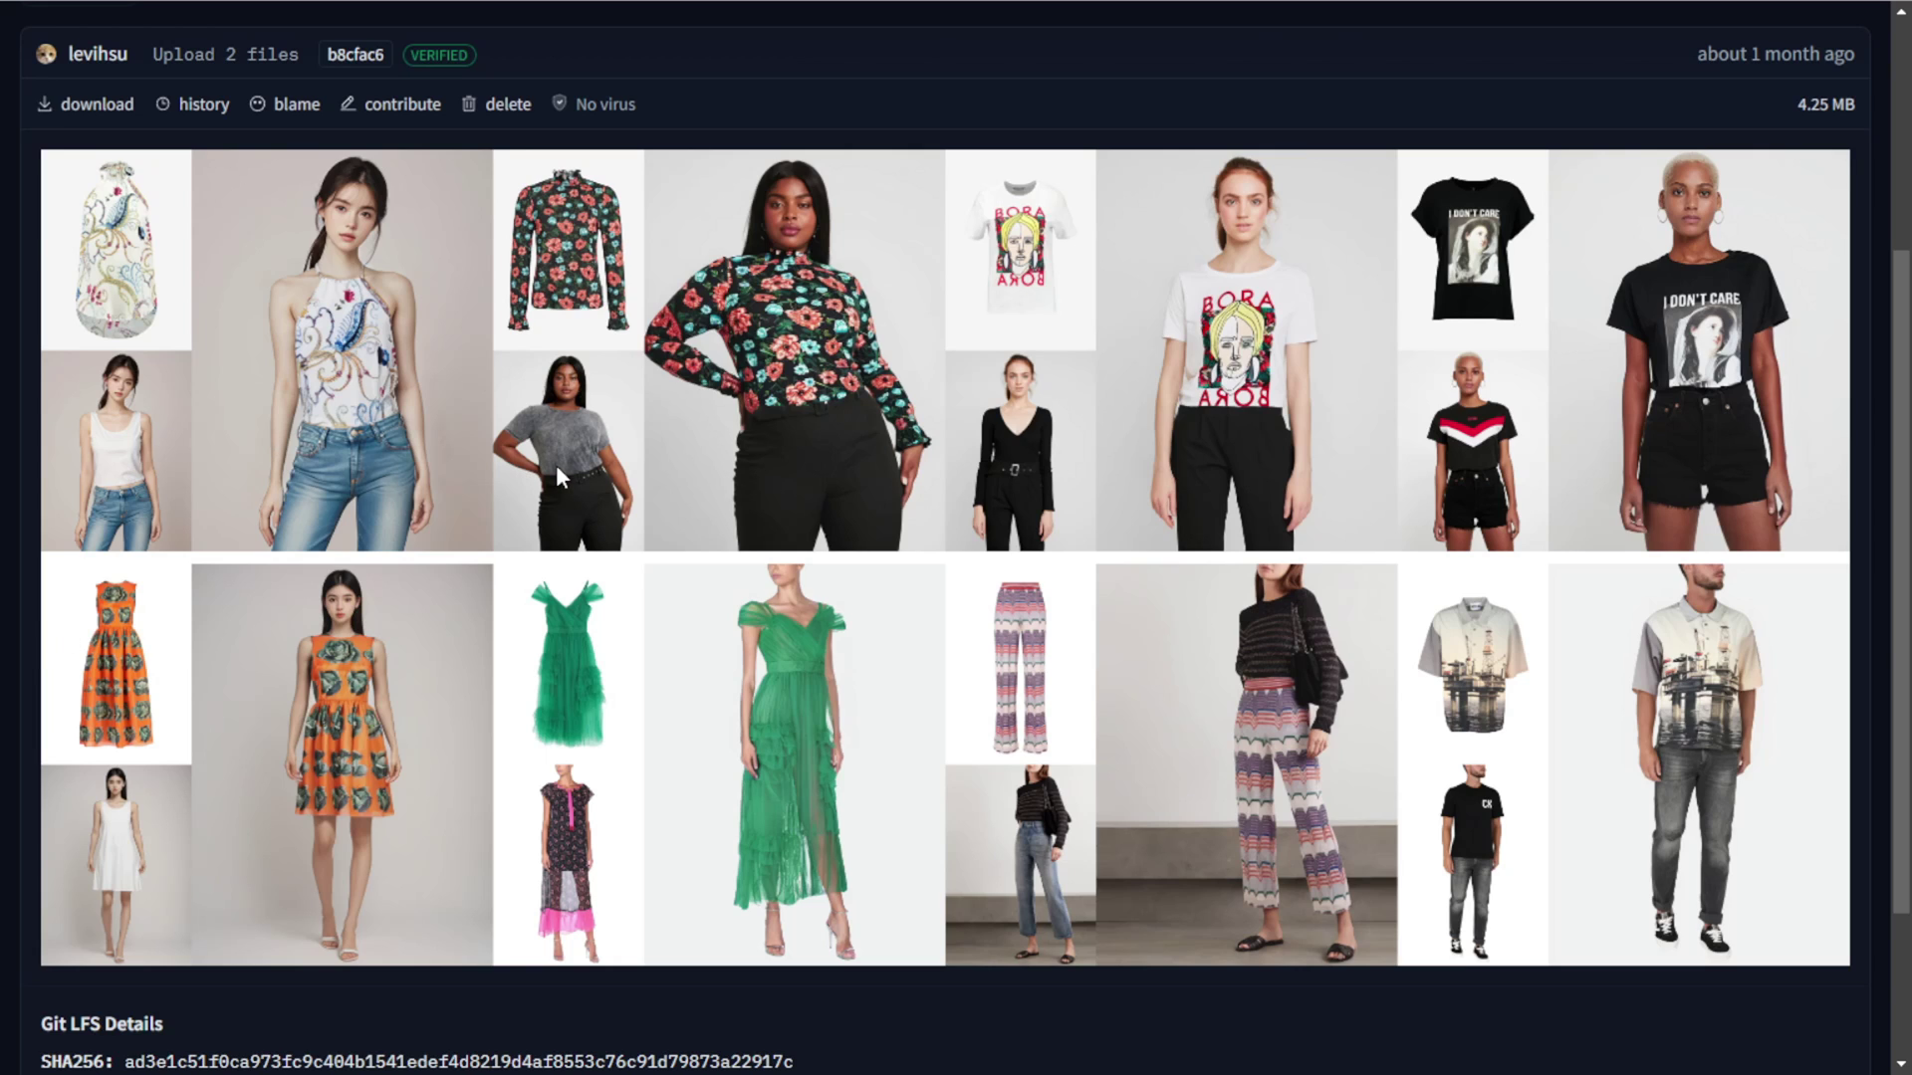
{"action": "scroll", "coordinate": [563, 446], "scroll_direction": "up", "scroll_amount": 4}
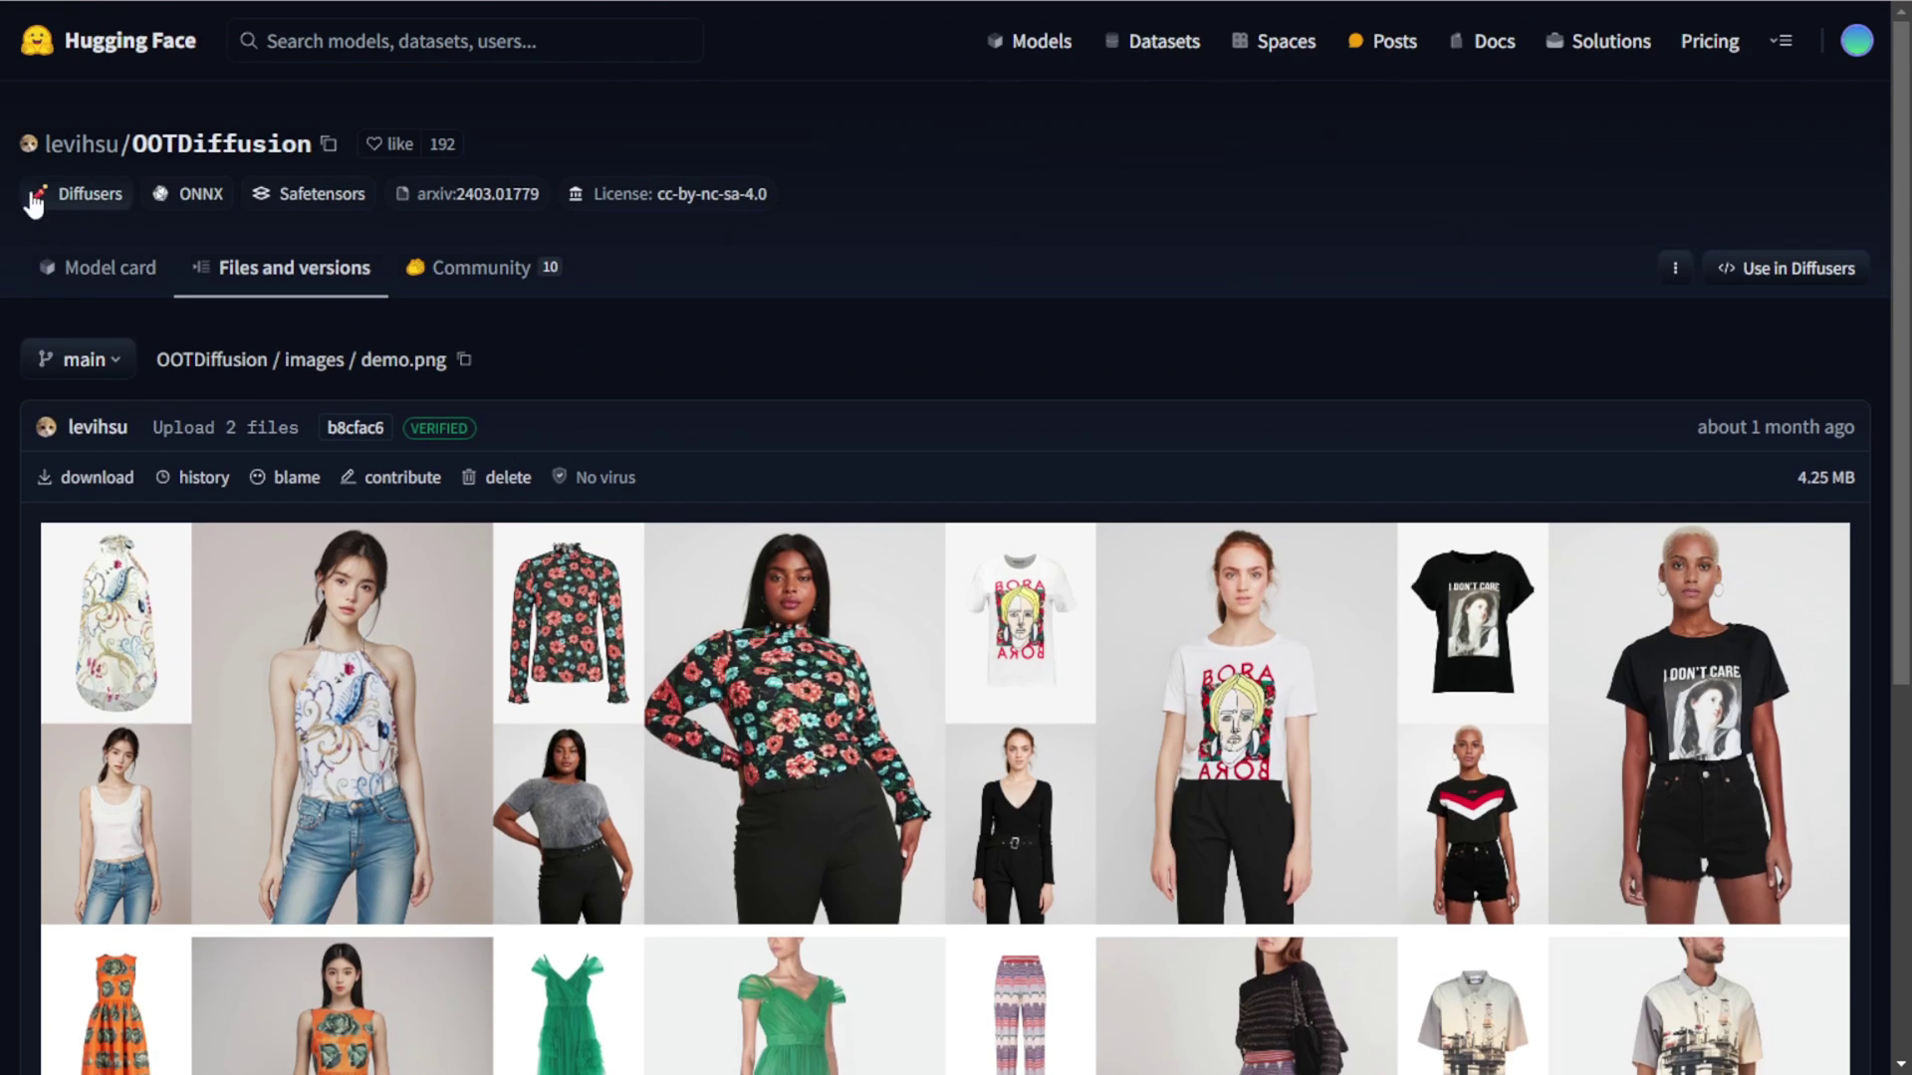